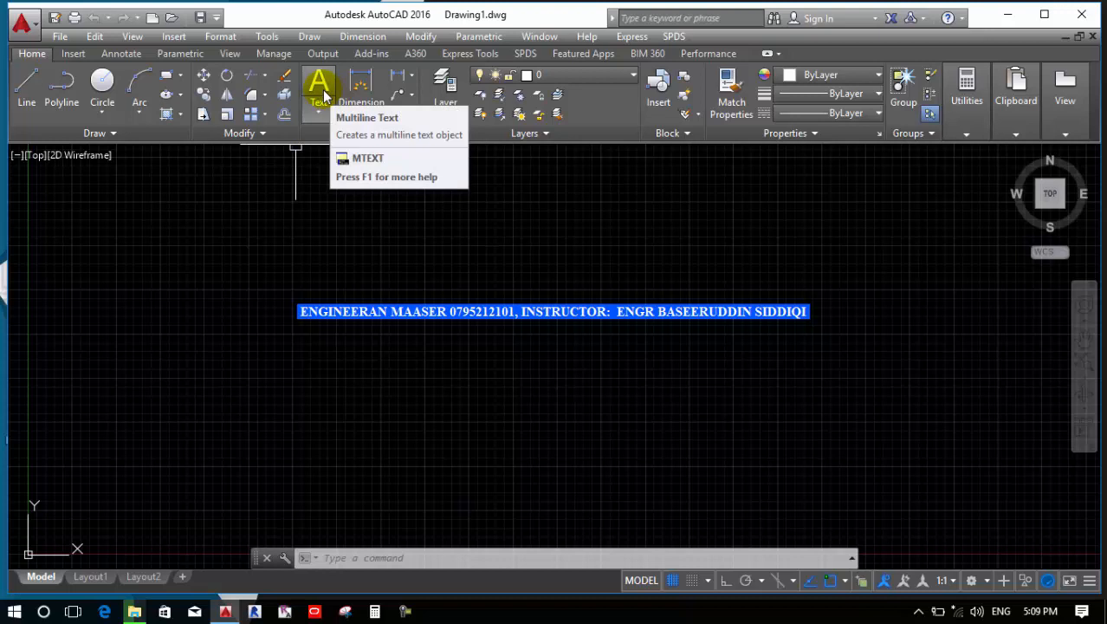
click(310, 37)
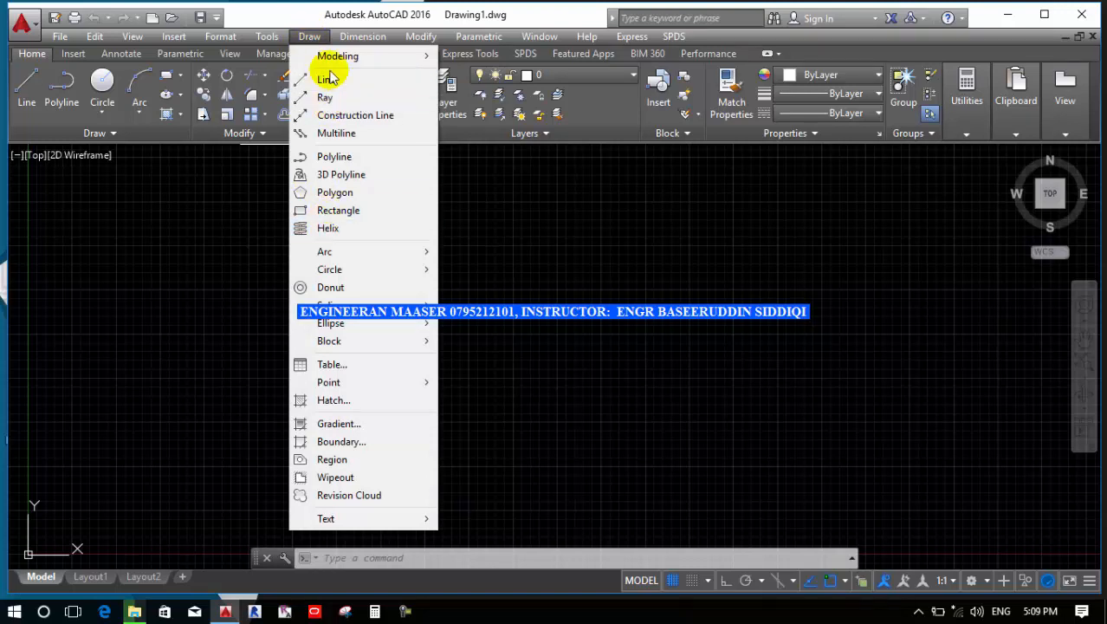
click(145, 284)
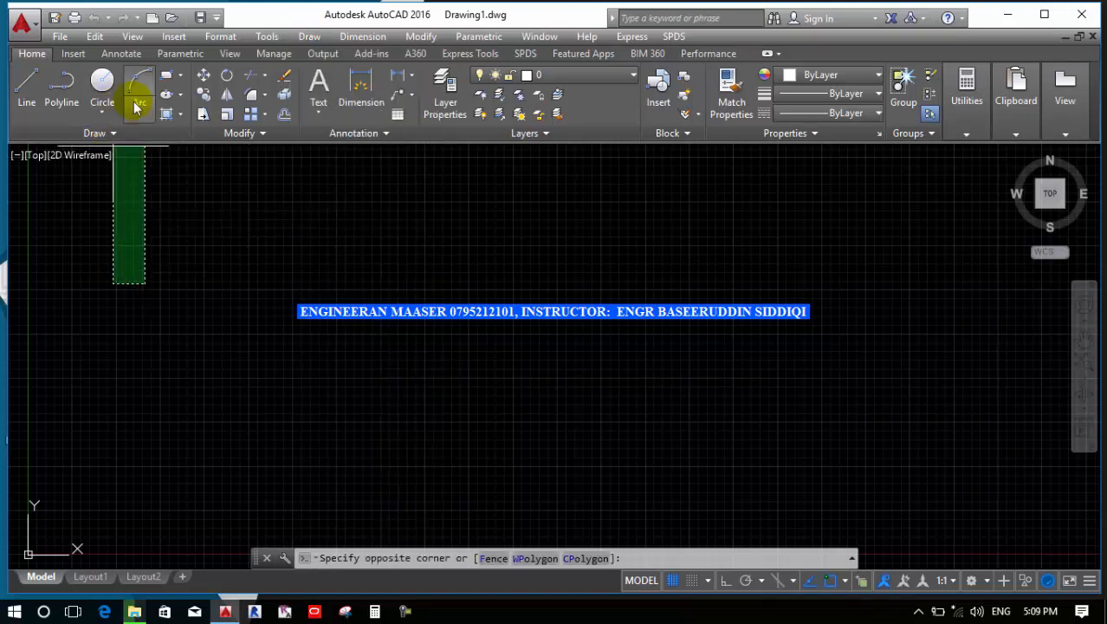
click(247, 344)
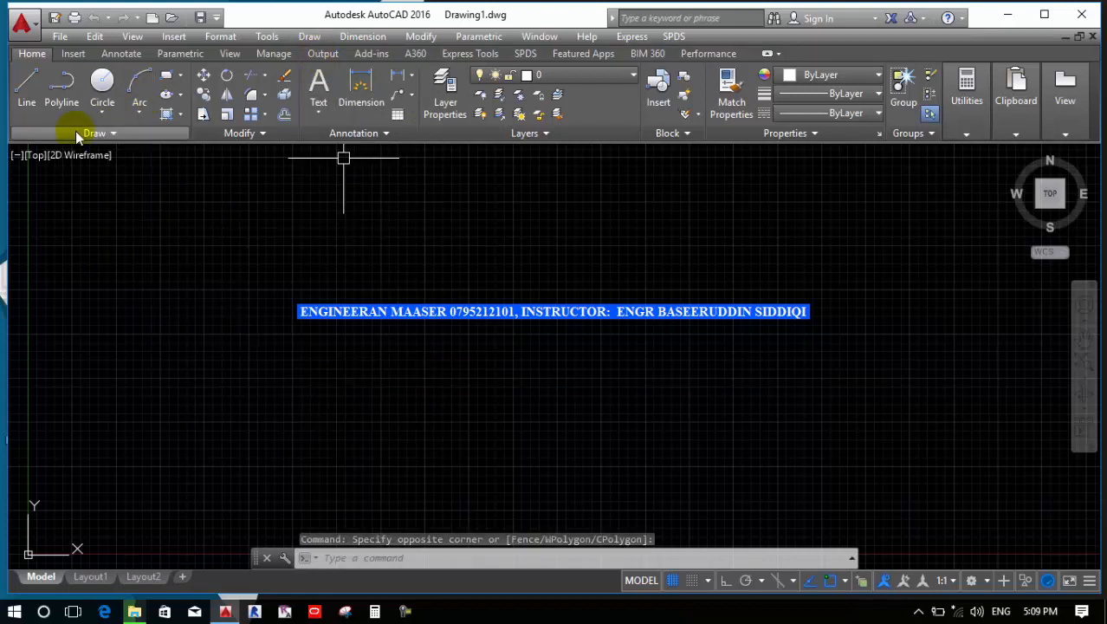
click(309, 36)
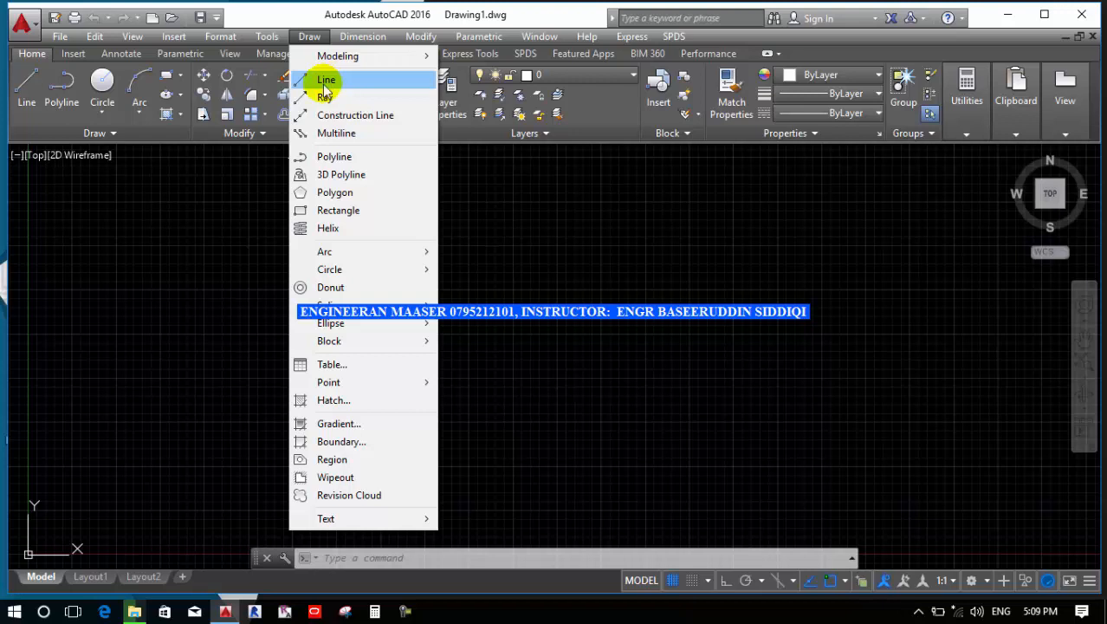
click(185, 264)
click(177, 277)
click(162, 308)
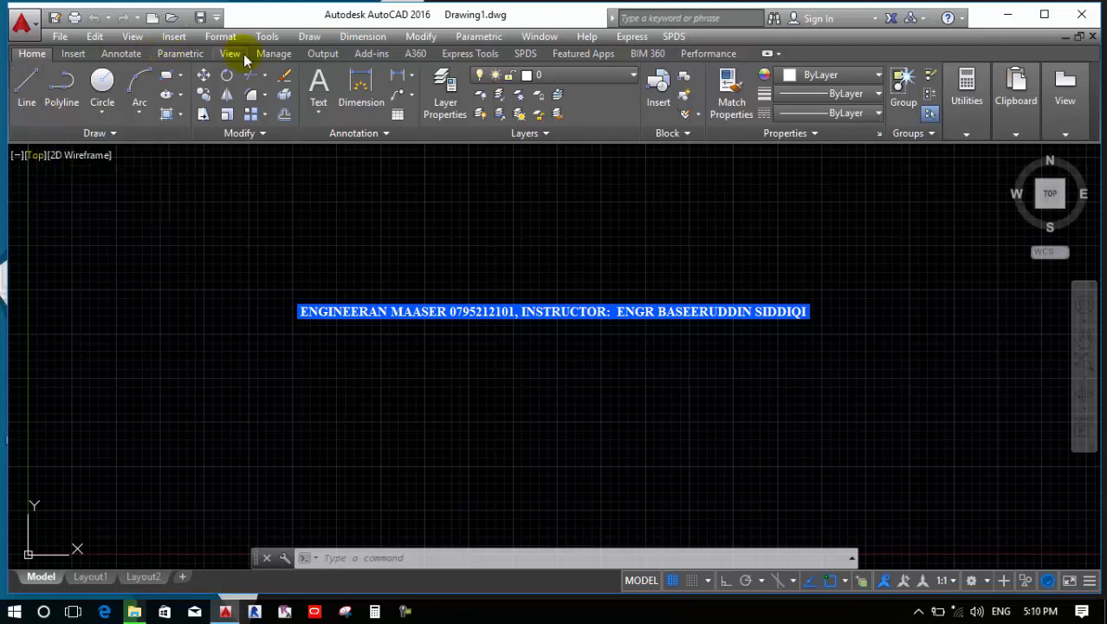
click(299, 36)
click(299, 36)
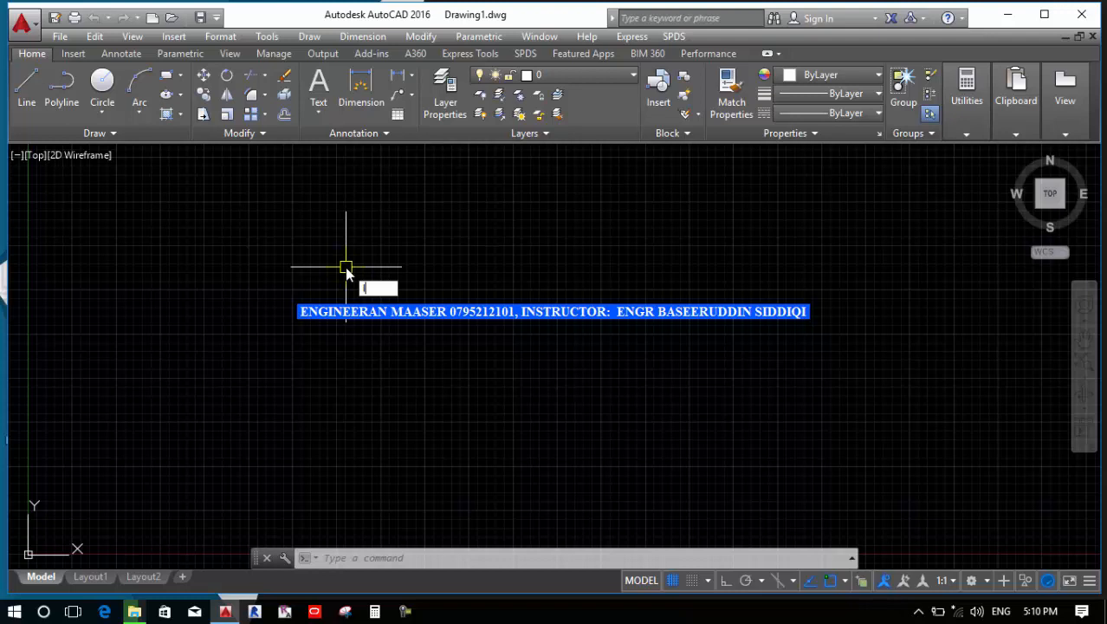
Start the Line command and draw four connected segments at free angles in the empty drawing area.
text(L)
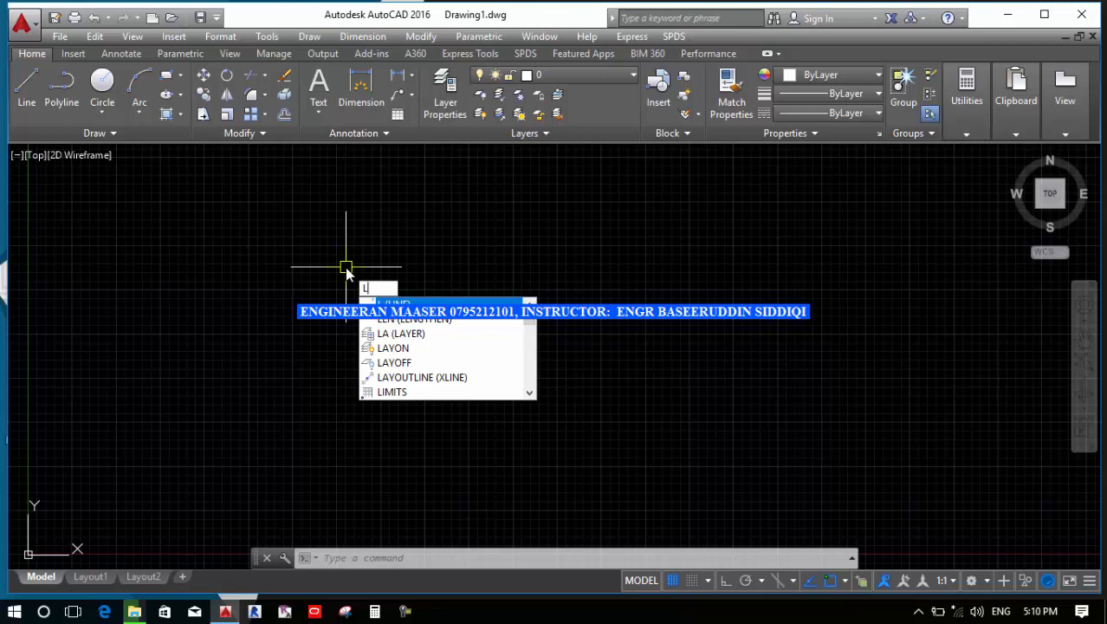
key(Return)
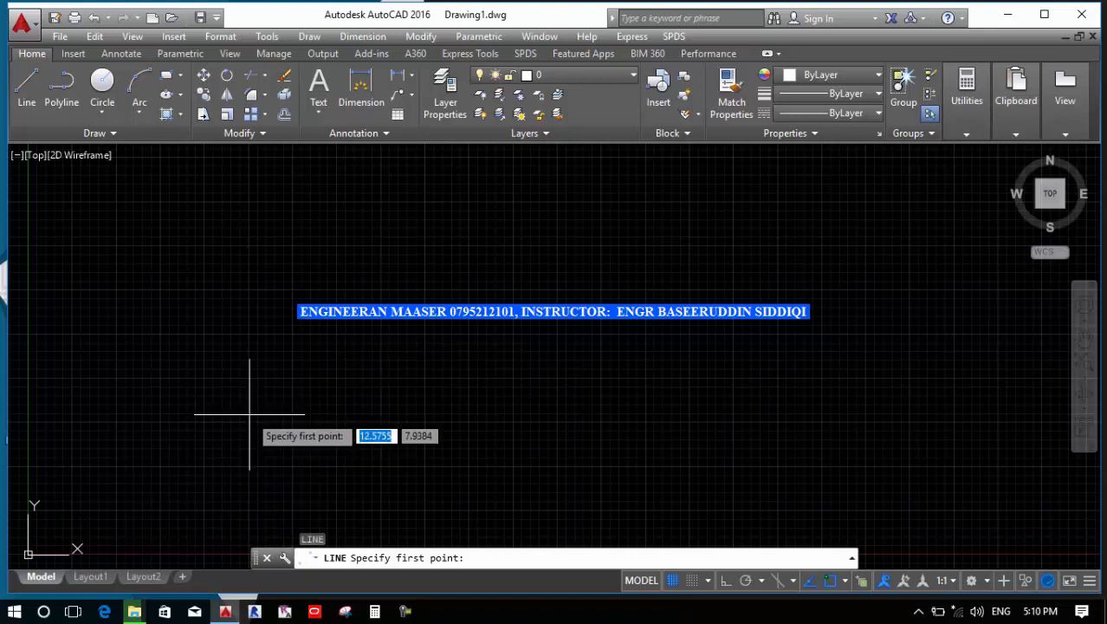
click(319, 296)
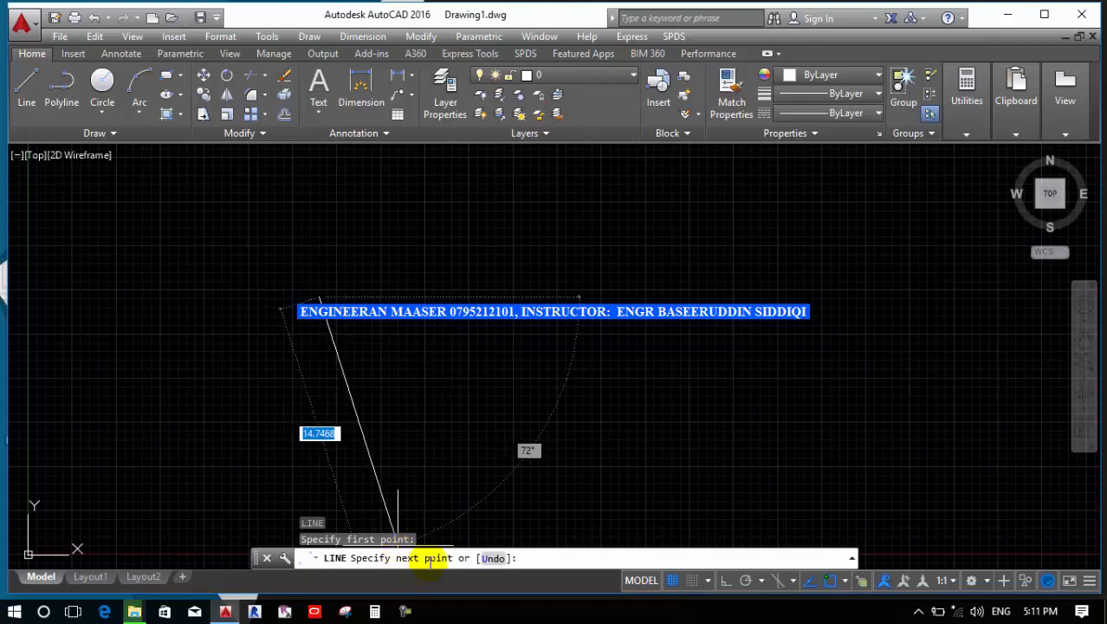
click(613, 247)
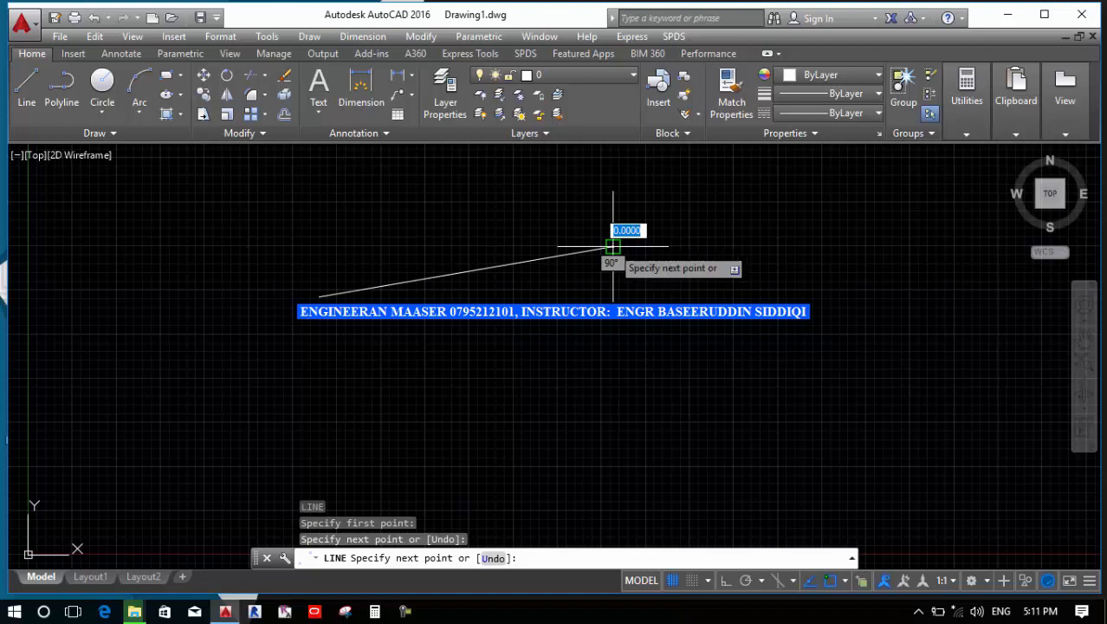
click(683, 370)
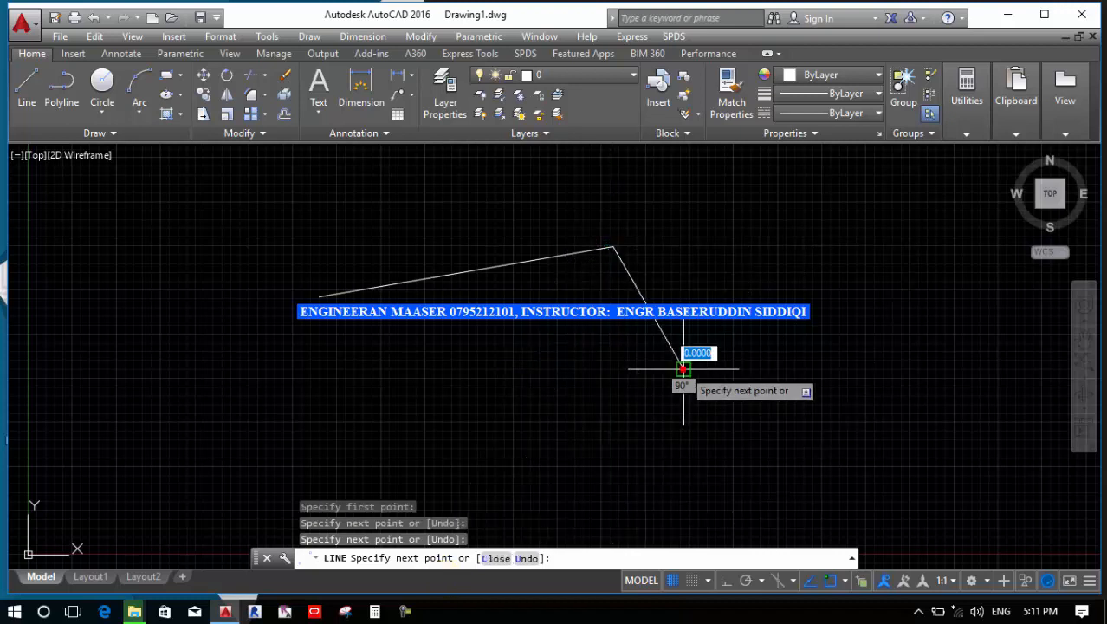
click(574, 391)
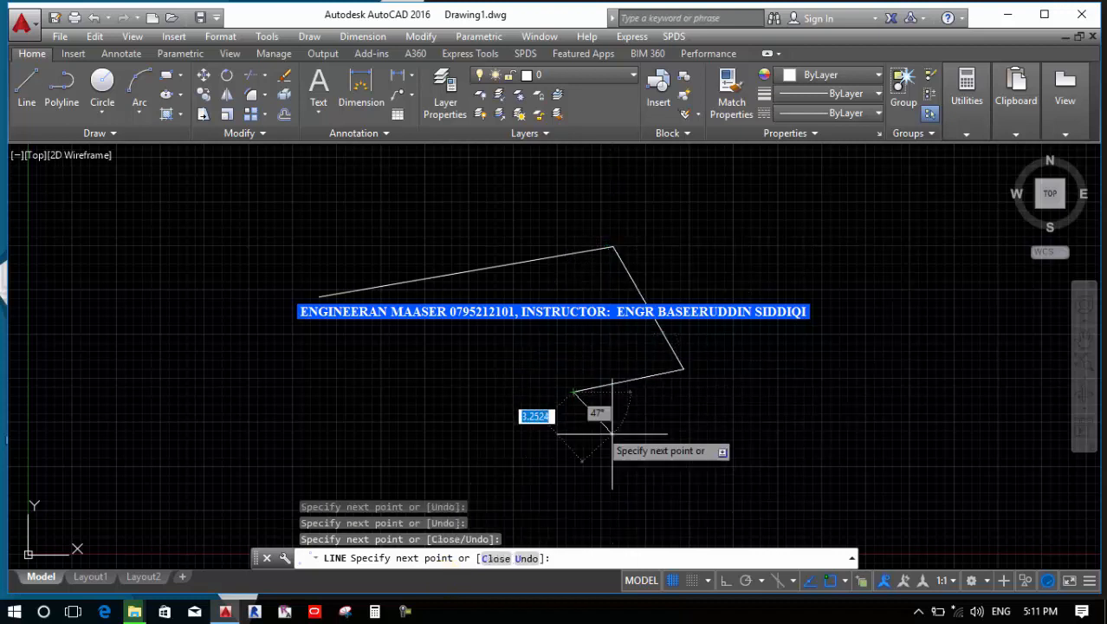
click(716, 474)
Continue the line with three more segments: one rising, one falling, and a nearly horizontal one about 17 units long.
scroll(433, 388, down, 4)
scroll(632, 429, up, 3)
scroll(447, 282, down, 3)
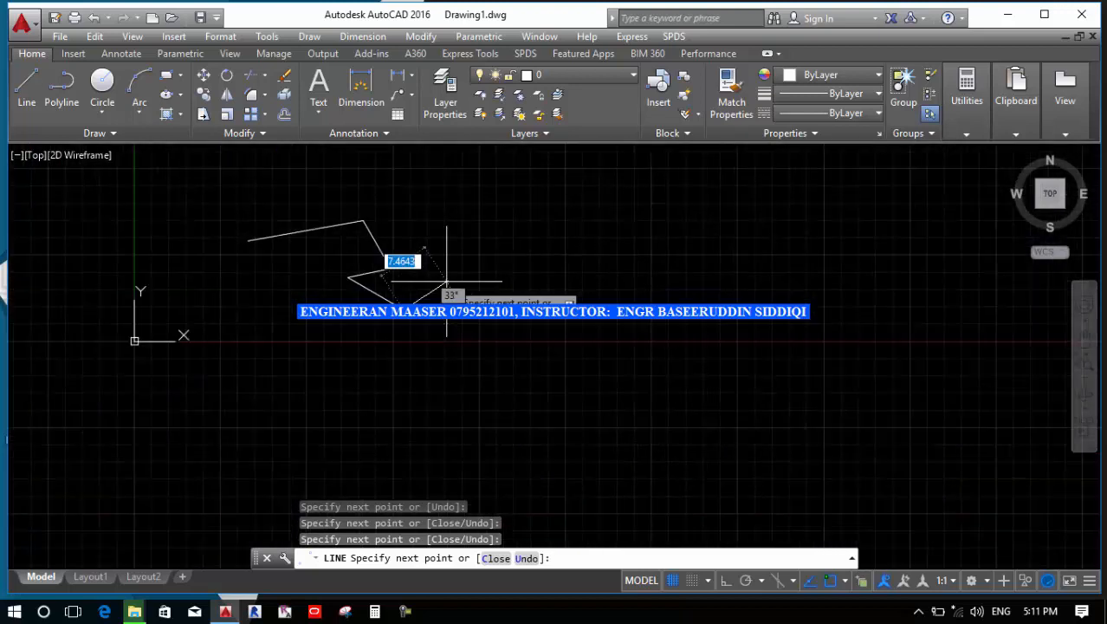
scroll(494, 286, up, 4)
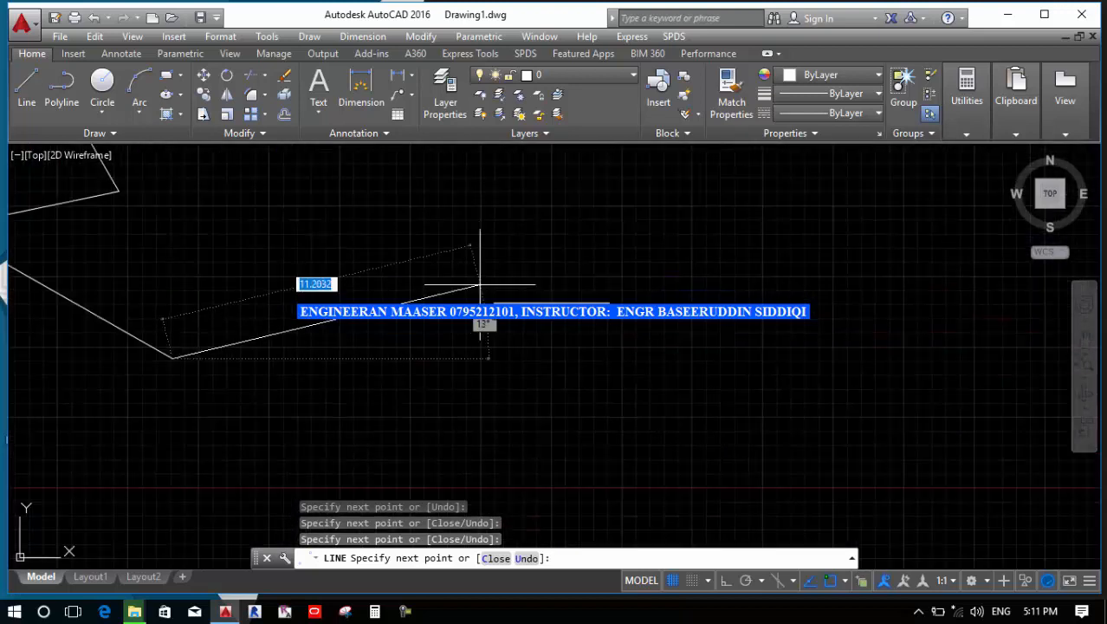
click(396, 203)
click(523, 369)
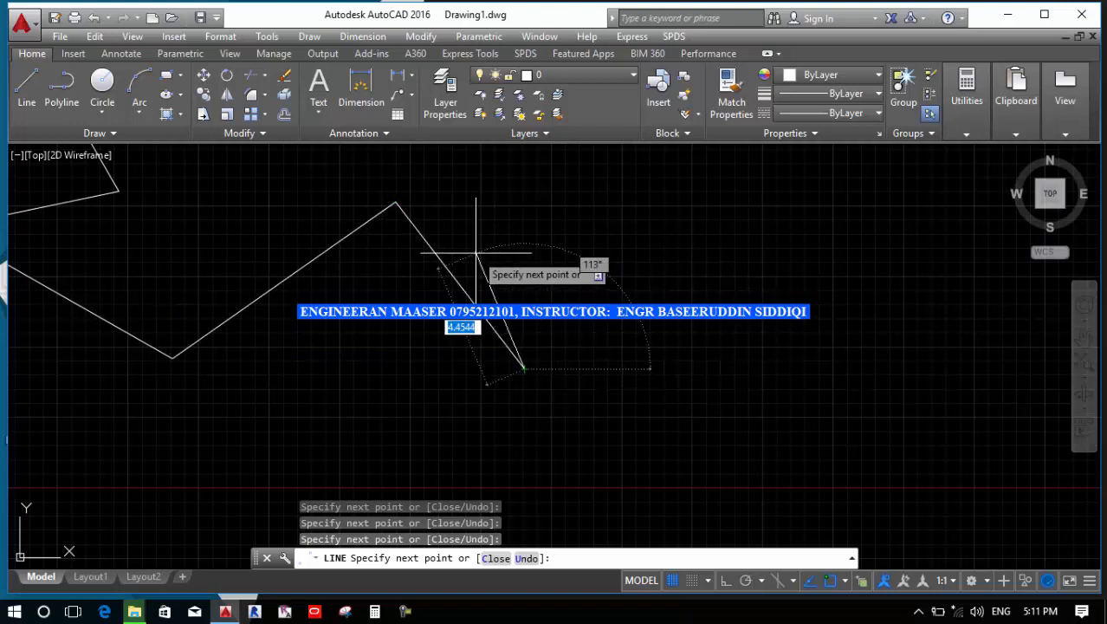
scroll(477, 254, down, 3)
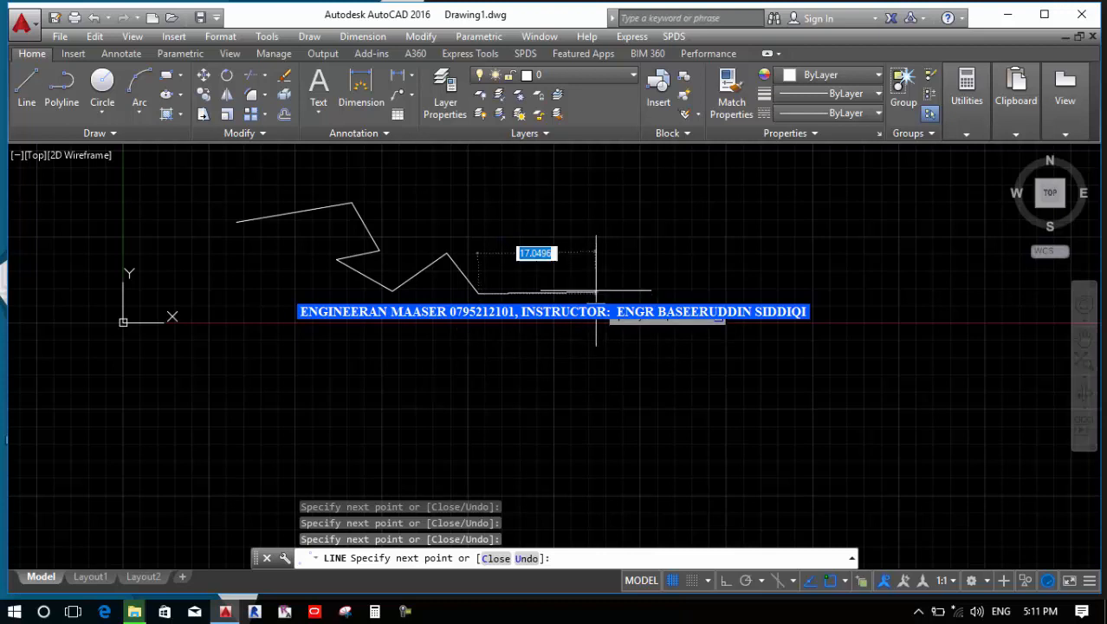
scroll(597, 296, up, 3)
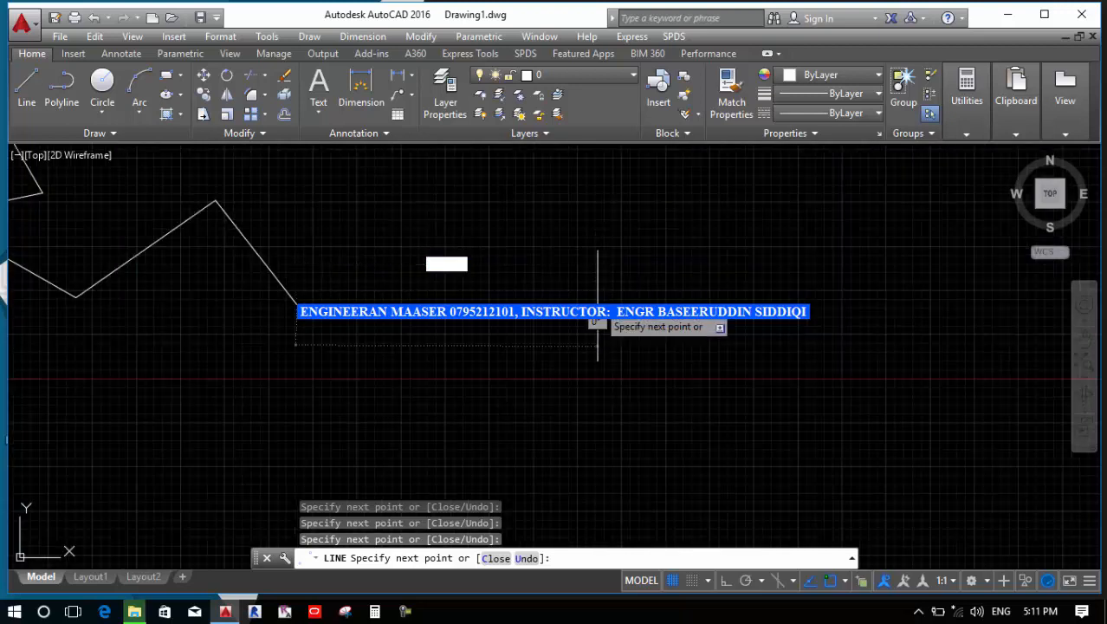
click(597, 303)
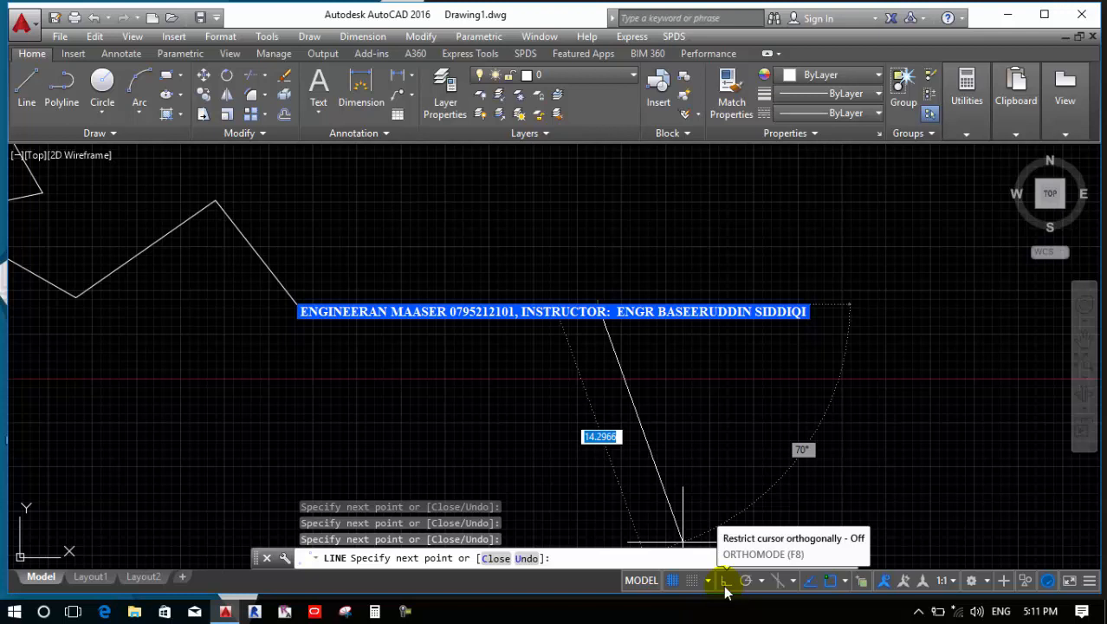
Turn on Ortho mode and extend the line with six alternating vertical and horizontal segments, the first rising about 13 units.
click(726, 586)
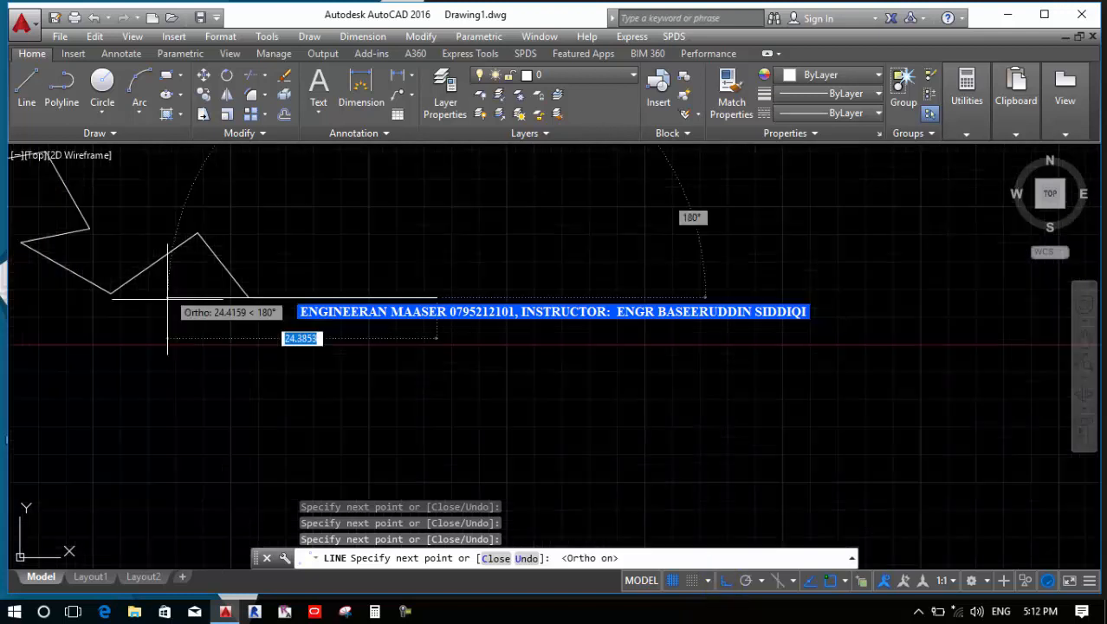
scroll(169, 299, down, 4)
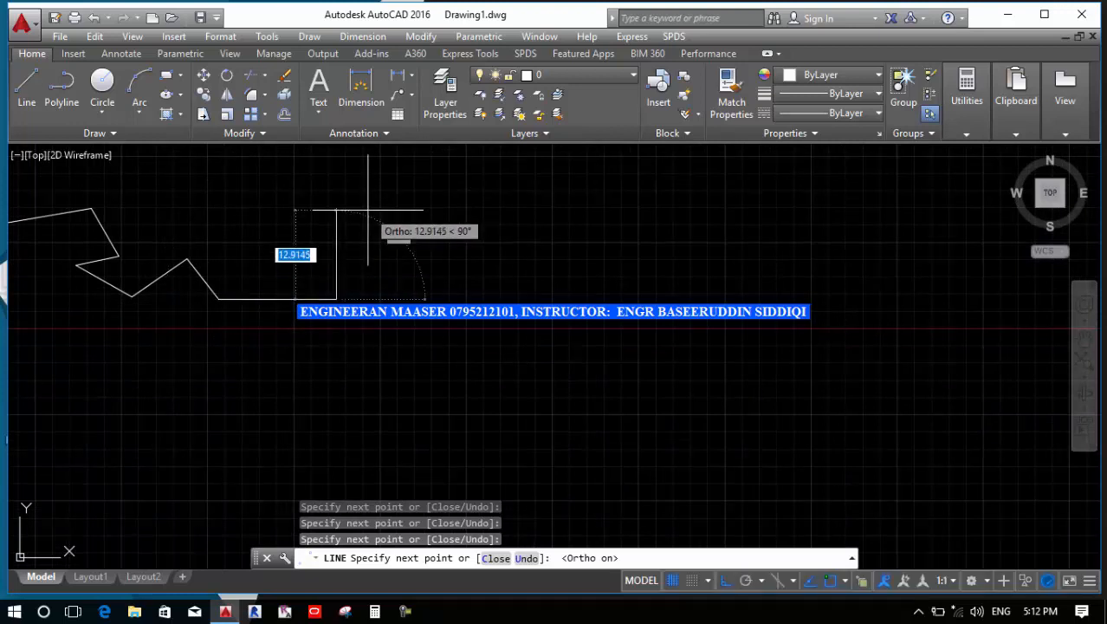
click(375, 209)
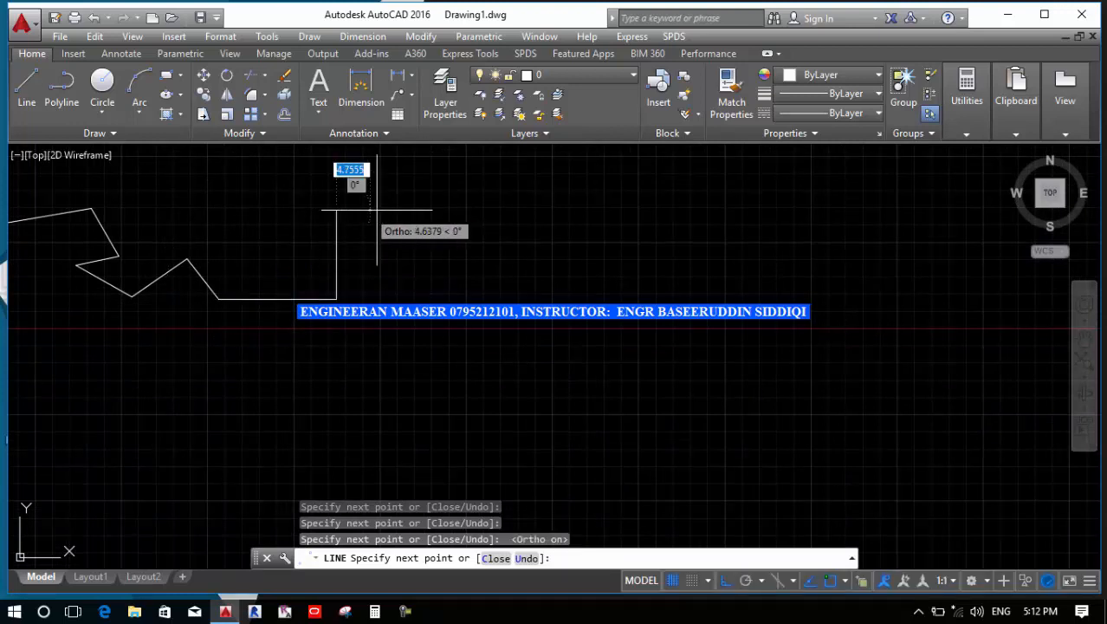
click(457, 208)
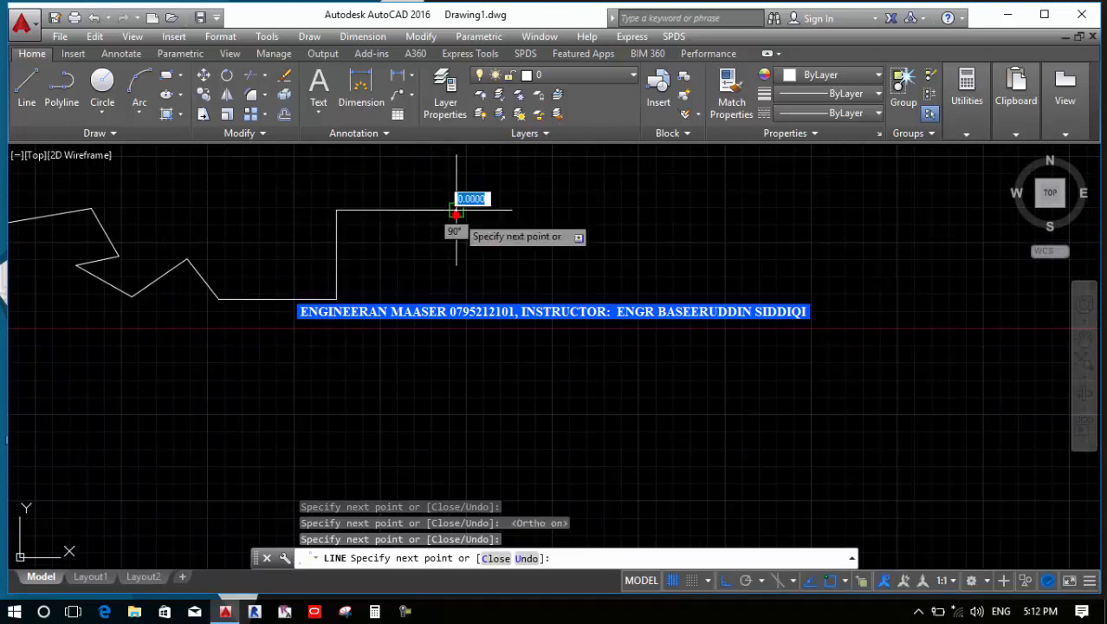
click(457, 332)
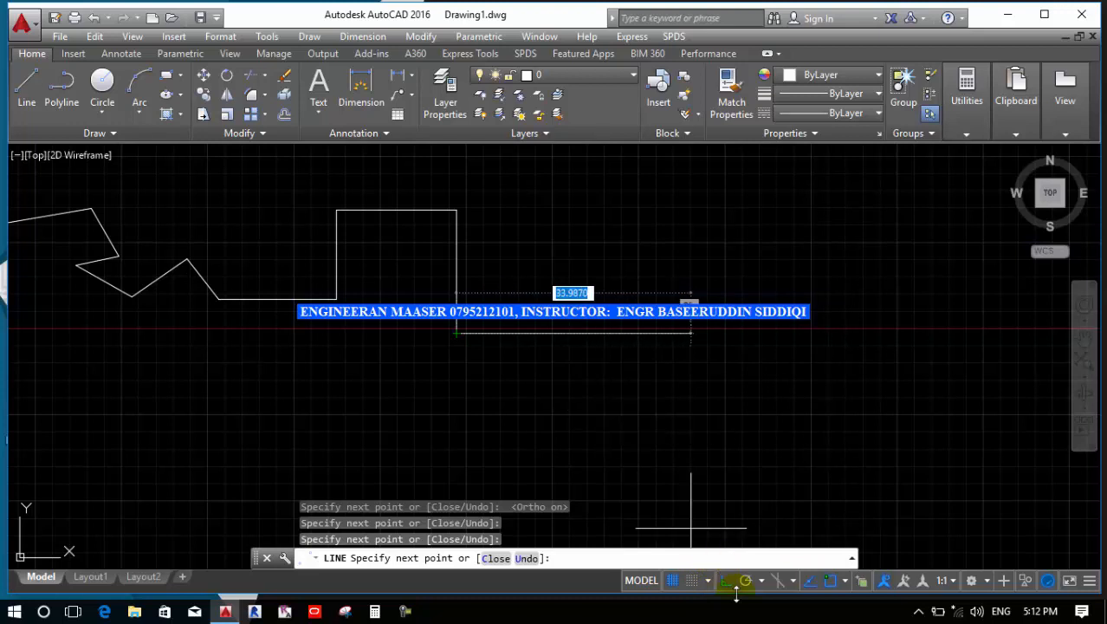
click(612, 364)
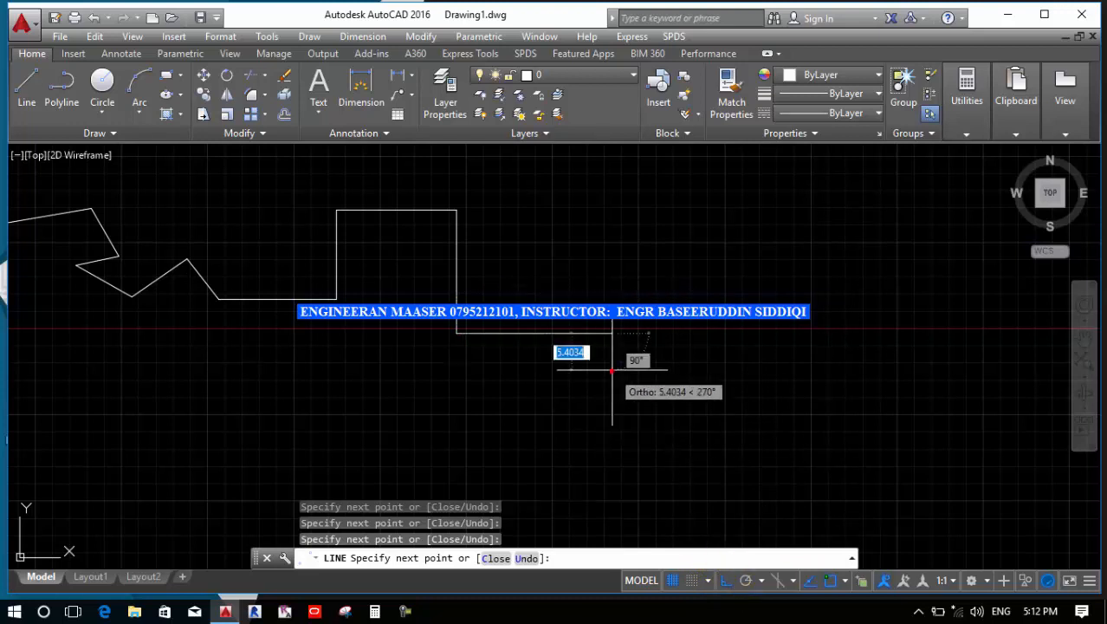
click(606, 236)
click(736, 236)
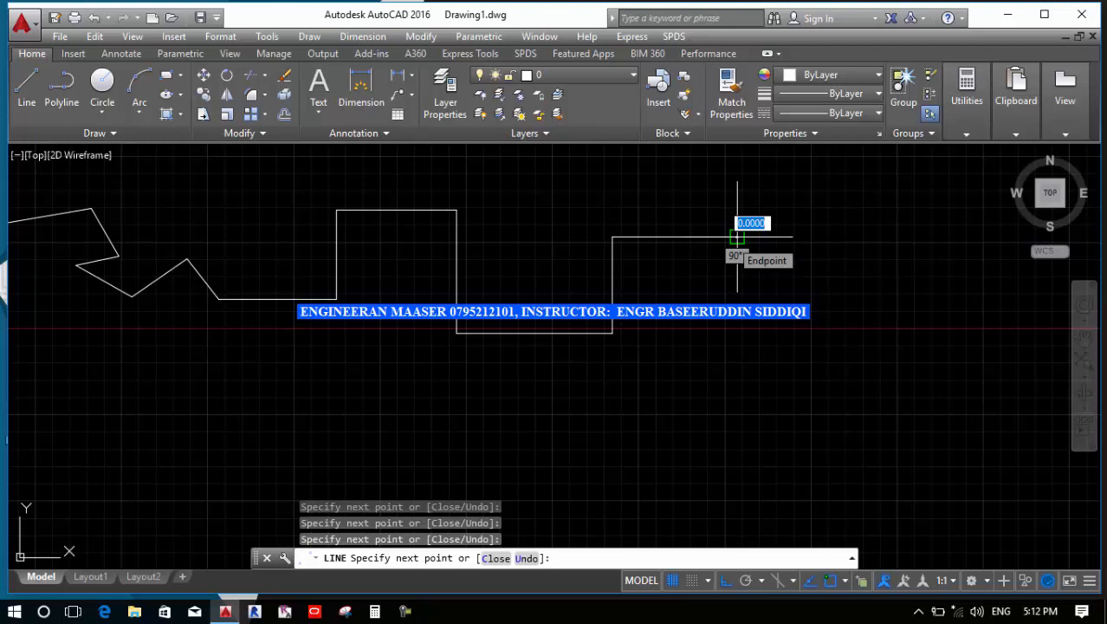
Turn off Ortho mode, add nine free-angle segments zigzagging downward from the last endpoint, and end the line.
click(727, 585)
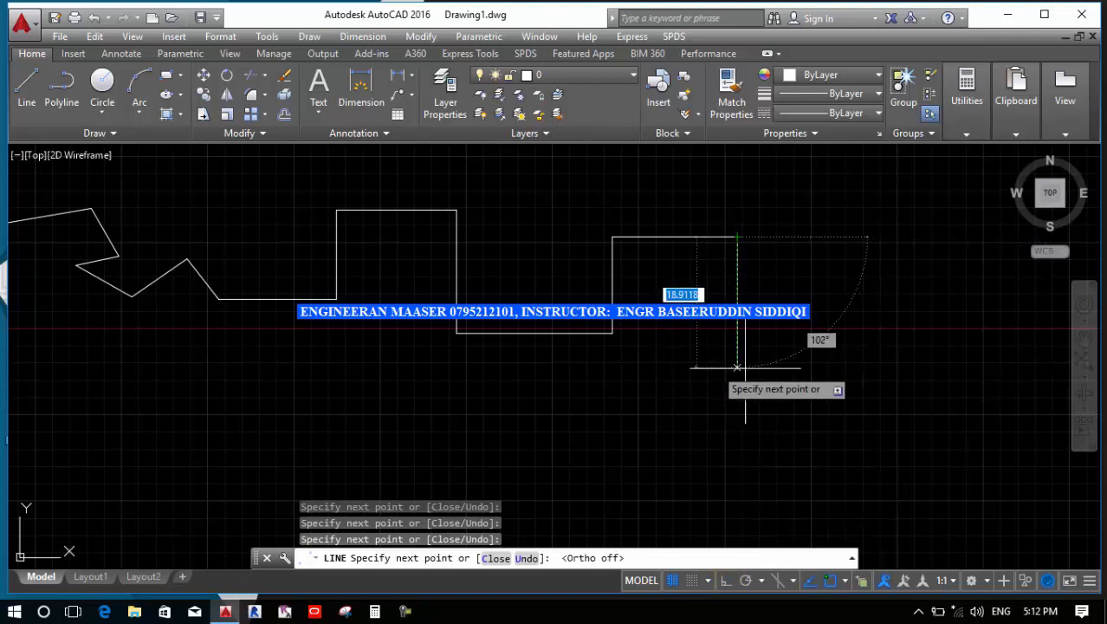
scroll(247, 342, down, 1)
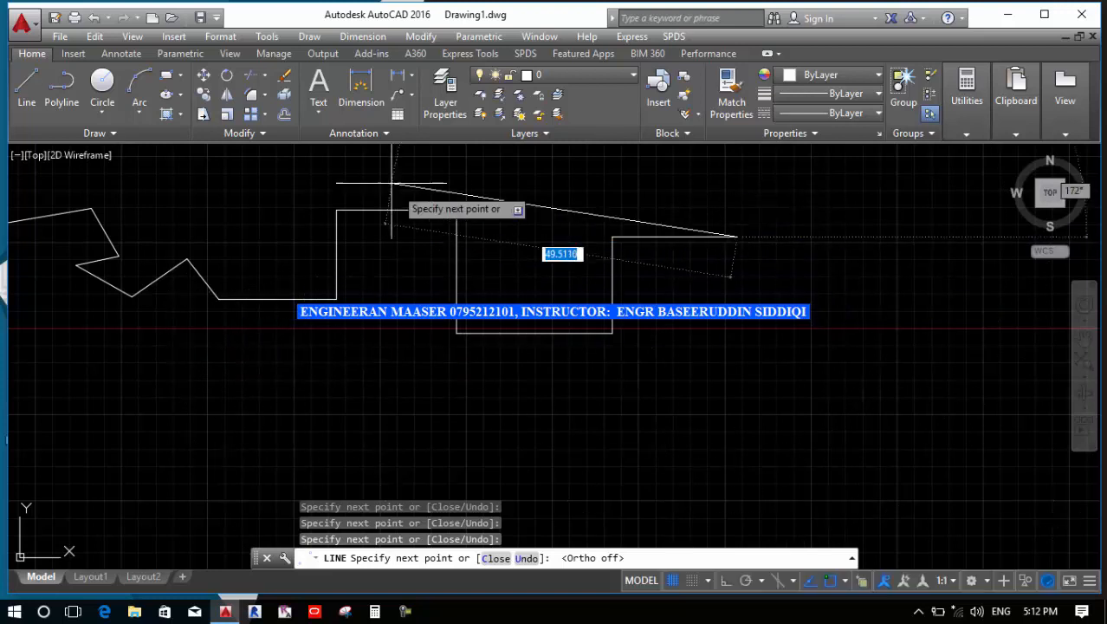
click(853, 246)
click(797, 337)
click(733, 321)
click(712, 401)
click(818, 418)
click(652, 424)
click(659, 521)
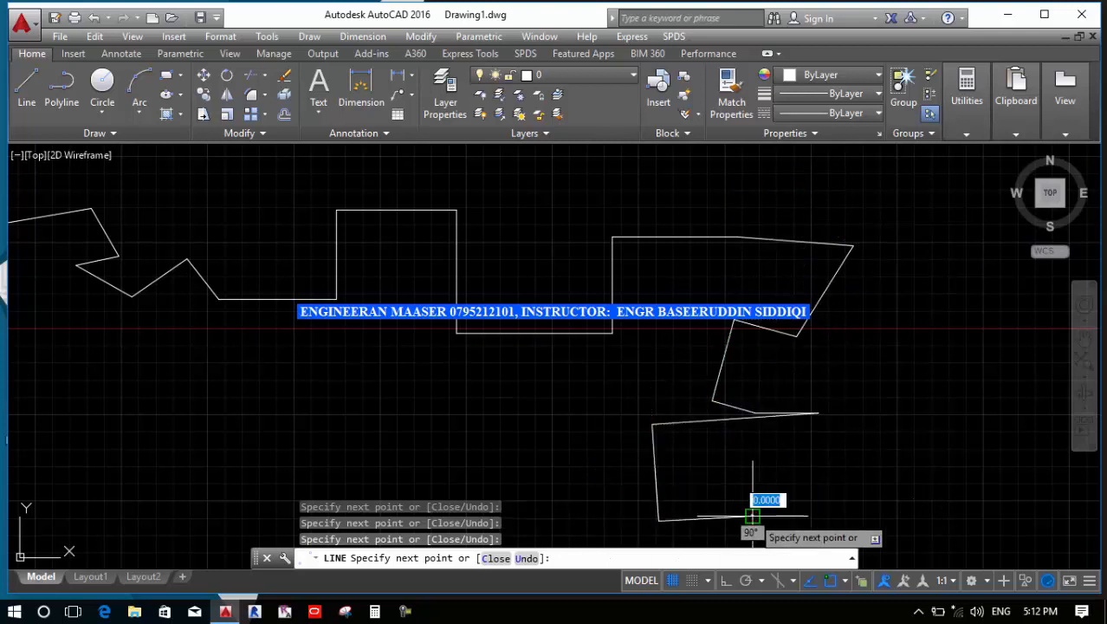
click(752, 516)
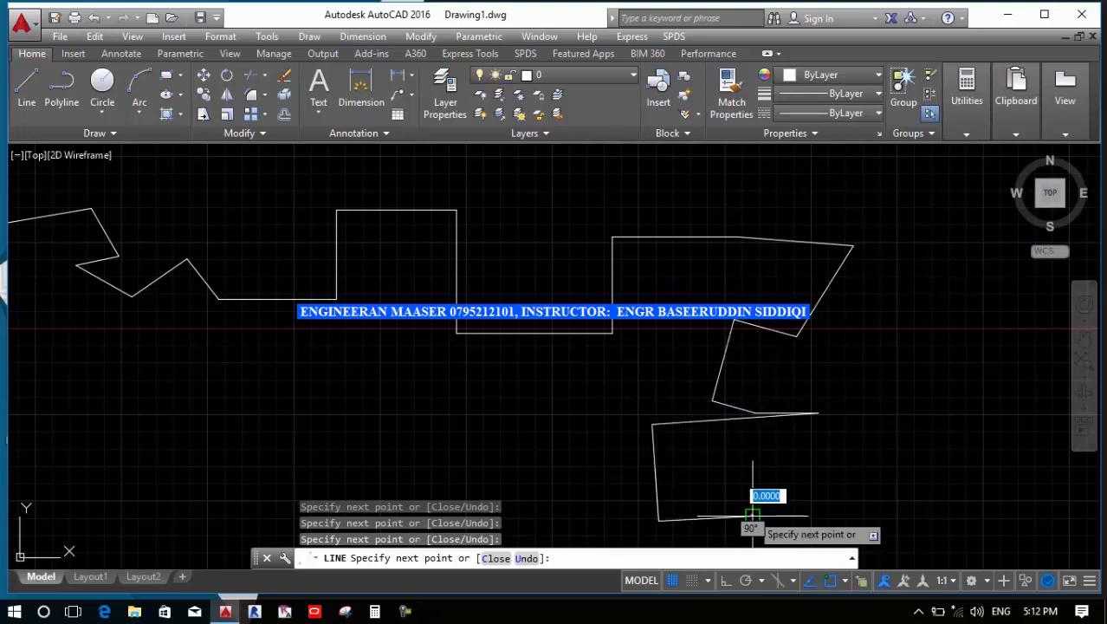
key(Return)
Select all the drawn line segments with a crossing window and erase them.
scroll(741, 506, down, 4)
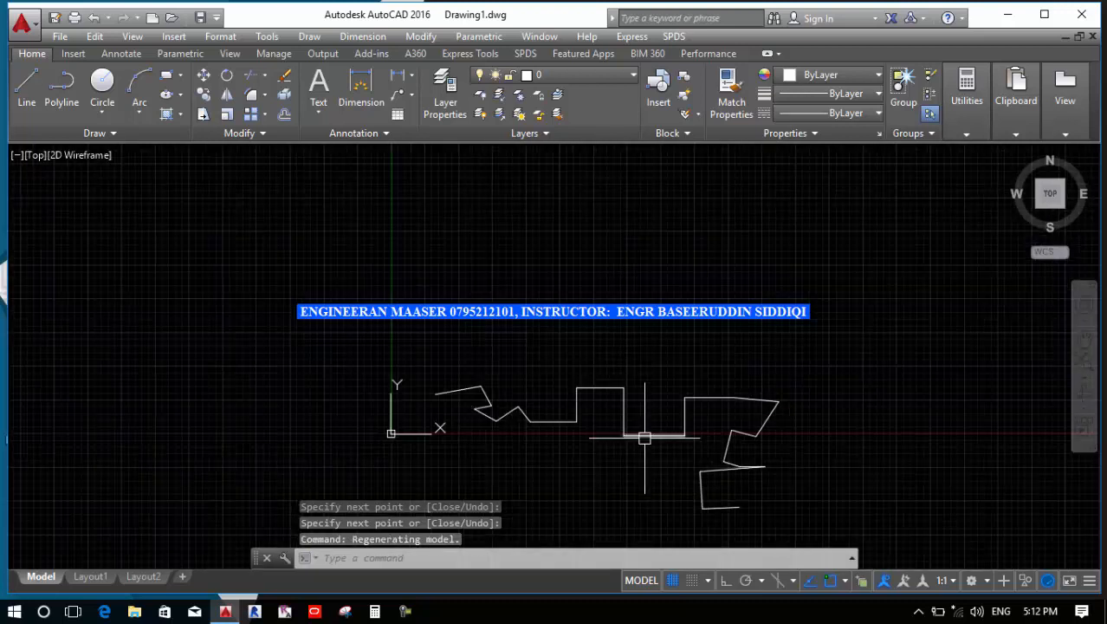
scroll(638, 428, down, 2)
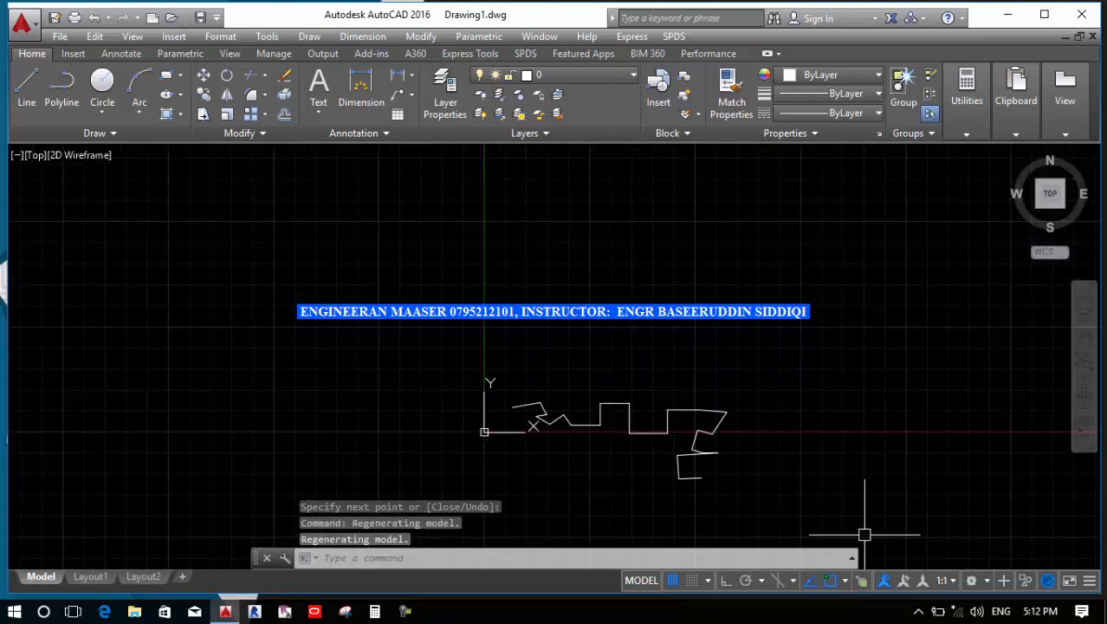
scroll(792, 501, up, 4)
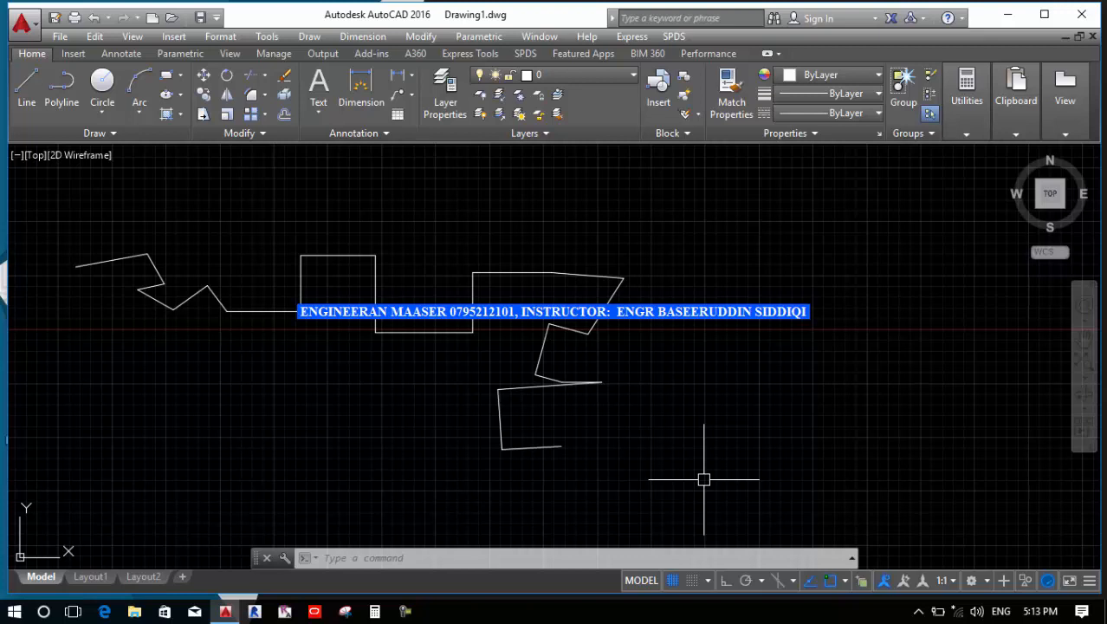
scroll(572, 377, down, 2)
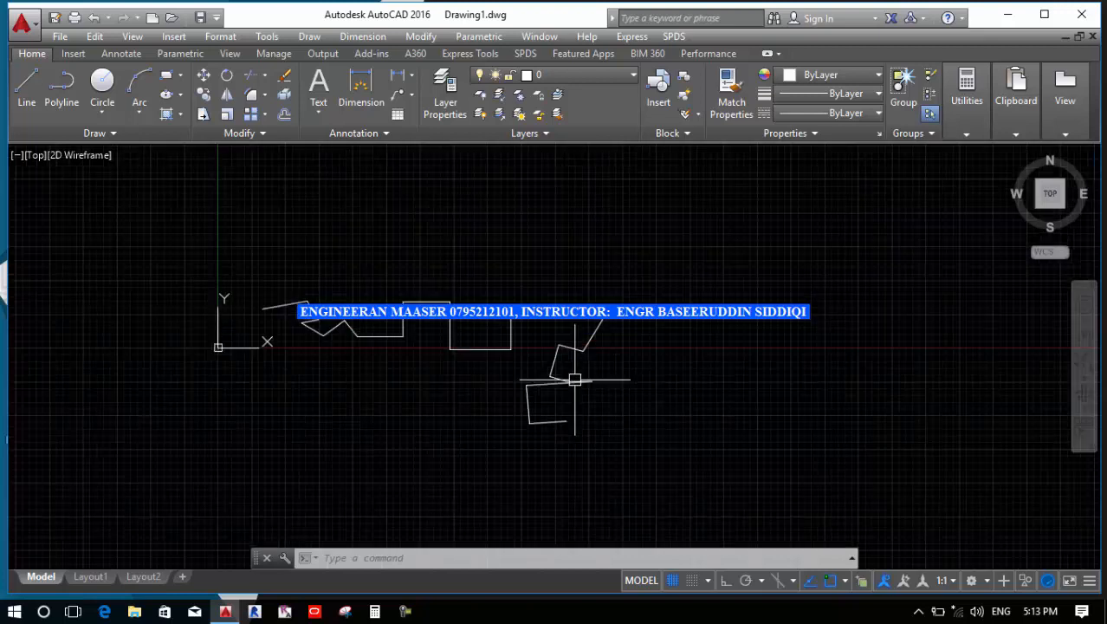
click(729, 457)
click(230, 242)
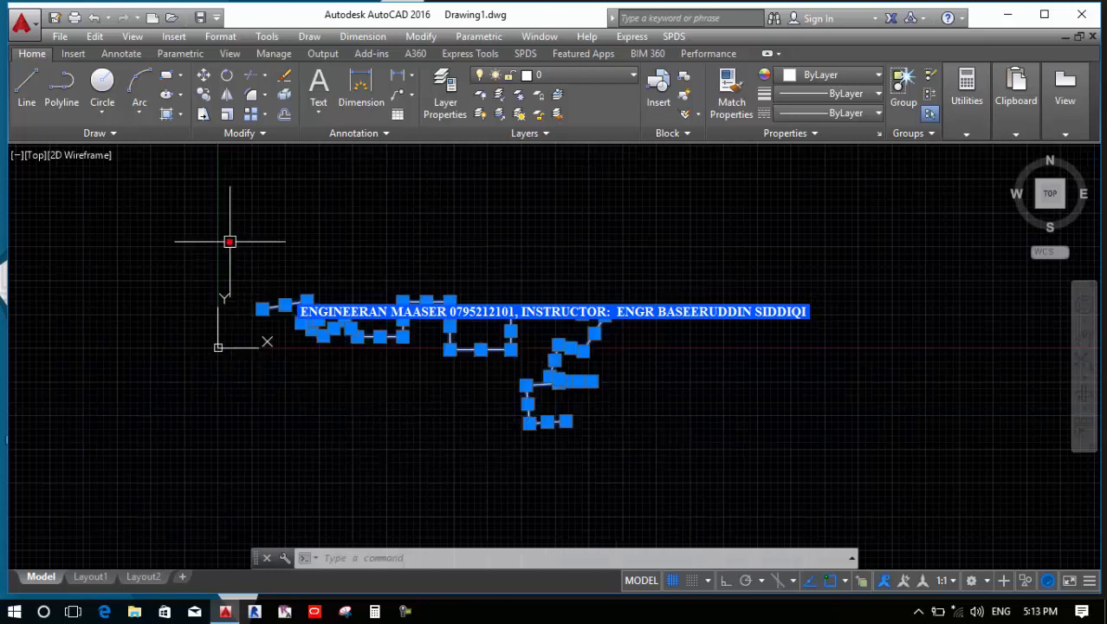
text(e)
key(Return)
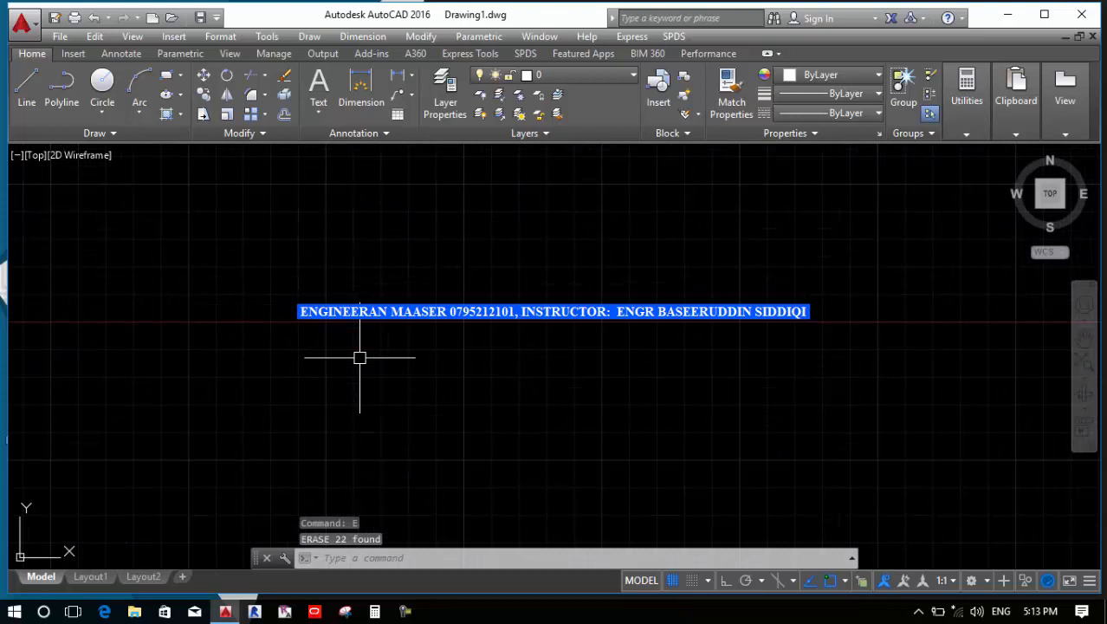
Start a new line in the empty drawing, turn on Ortho mode, and draw a 10-unit horizontal segment to the right.
text(l)
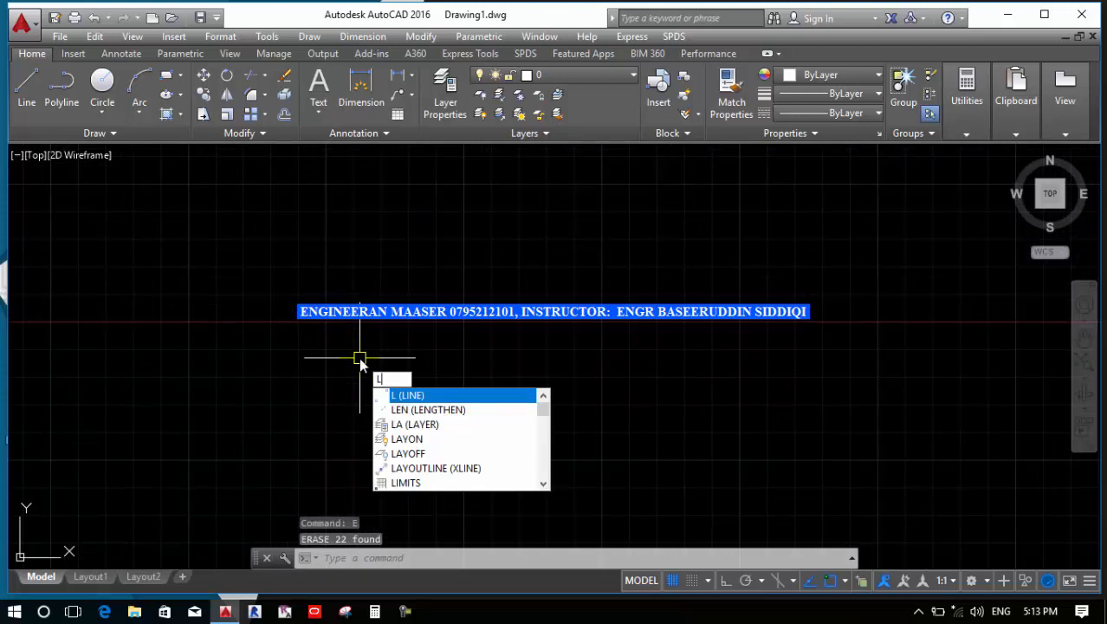
key(Return)
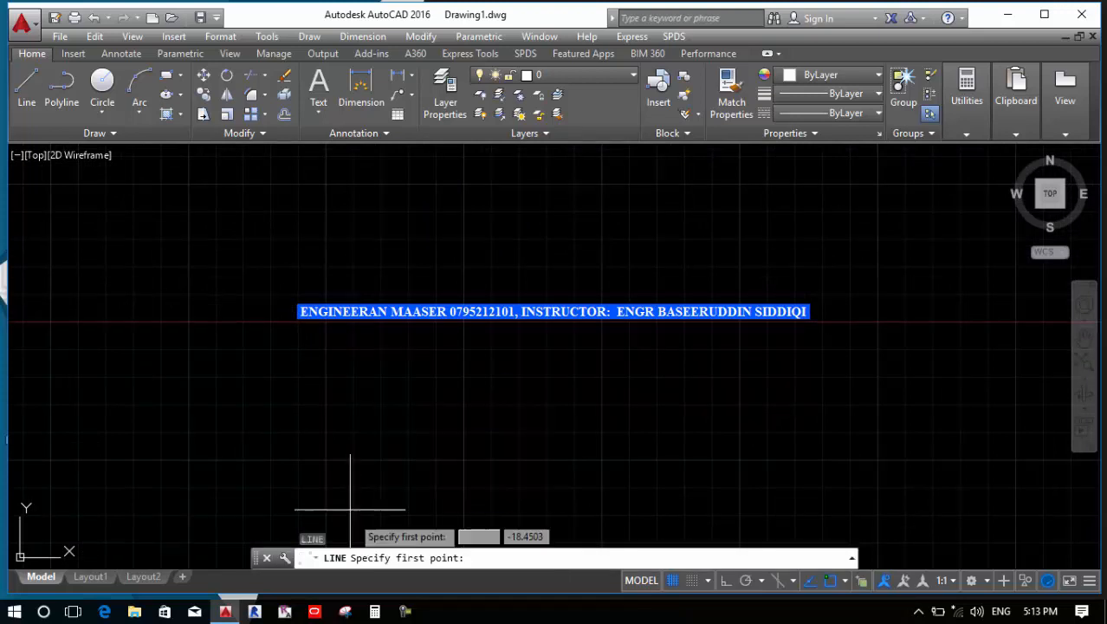
click(314, 322)
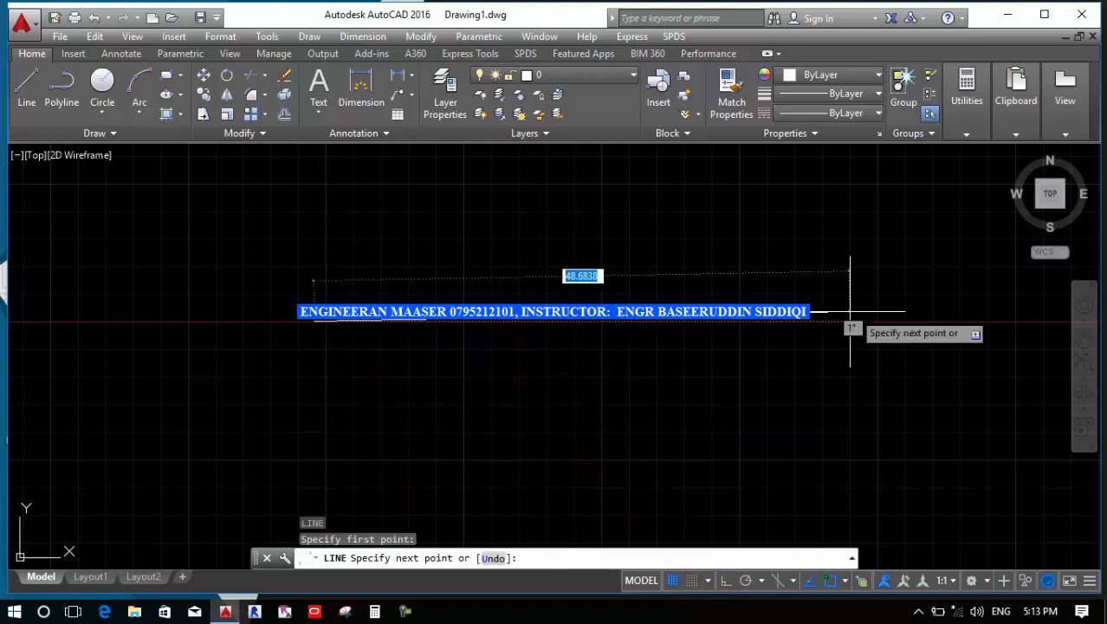
click(724, 581)
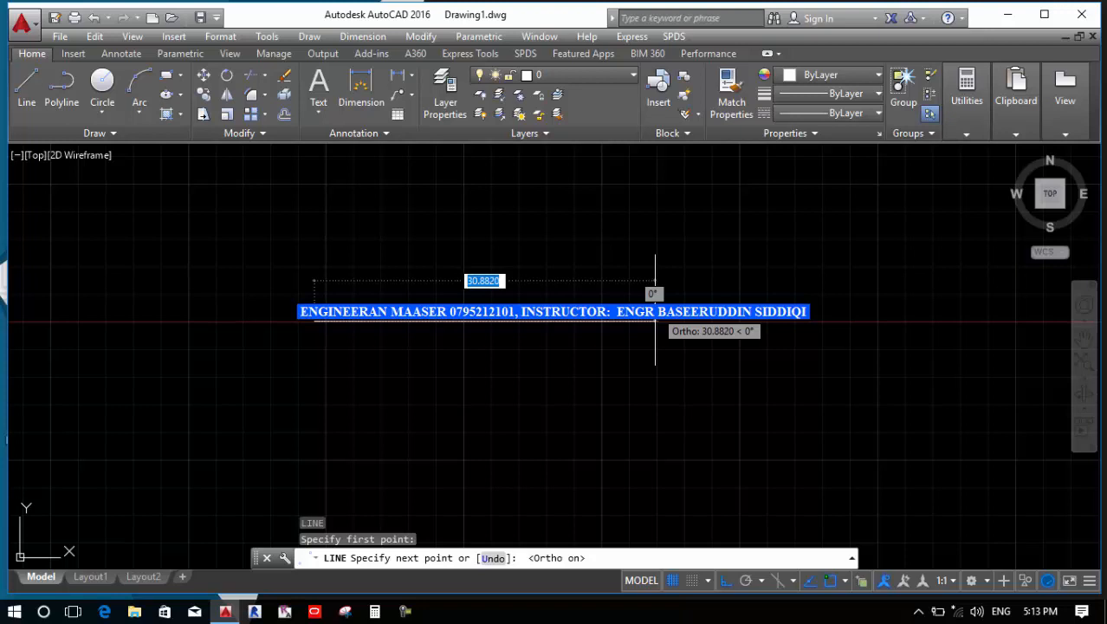
text(10)
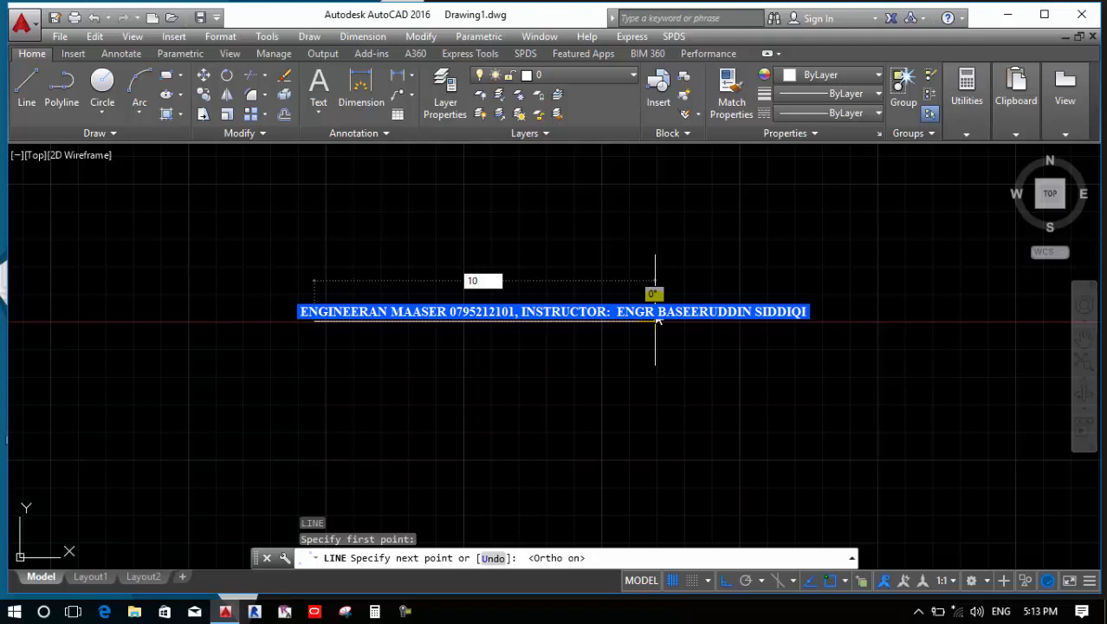
key(Return)
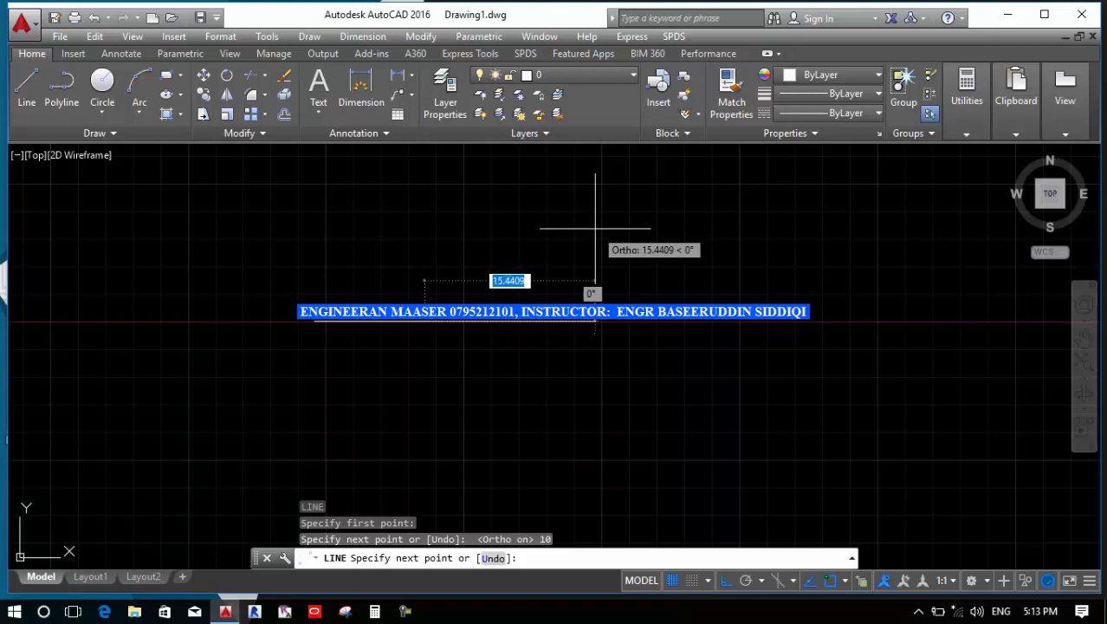
Continue the line with a 20-unit vertical segment straight down from the right end of the horizontal segment.
scroll(415, 334, up, 3)
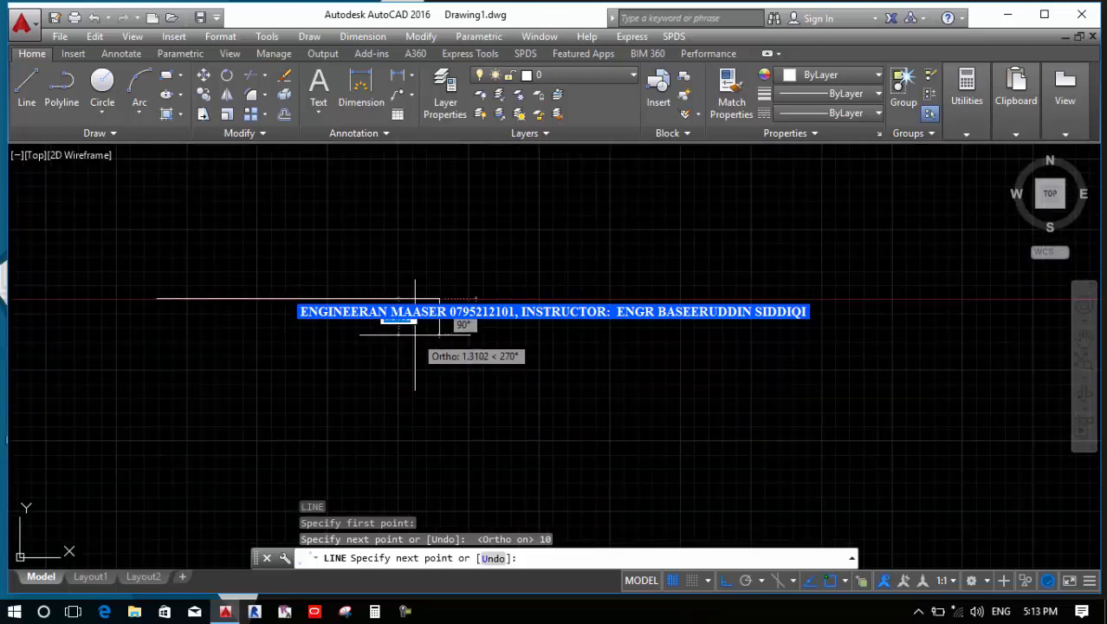
scroll(415, 334, down, 2)
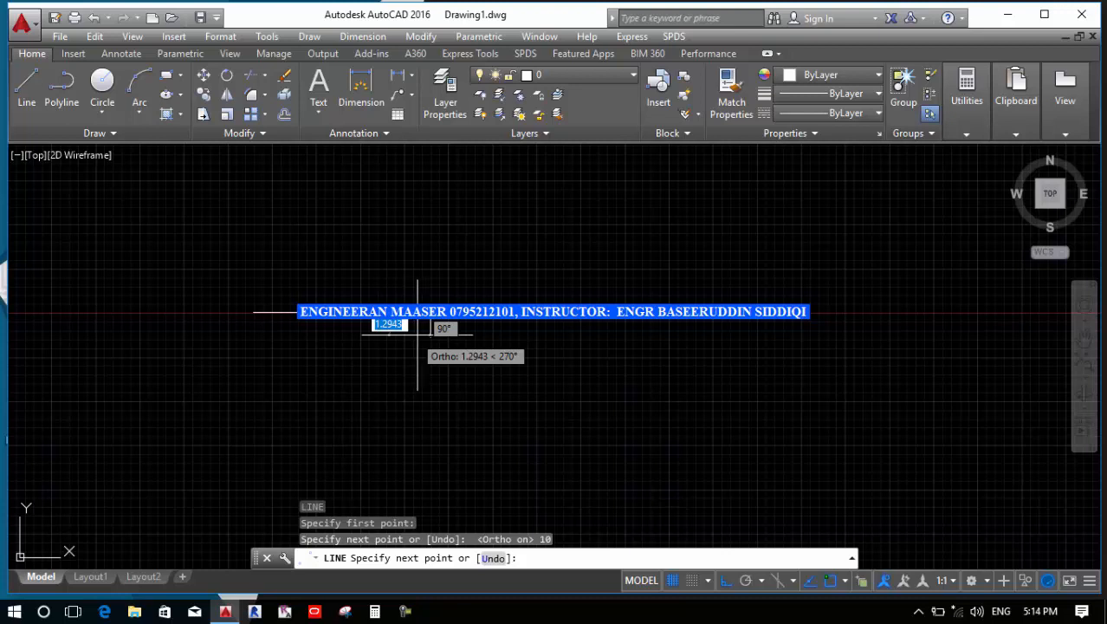
scroll(414, 334, up, 3)
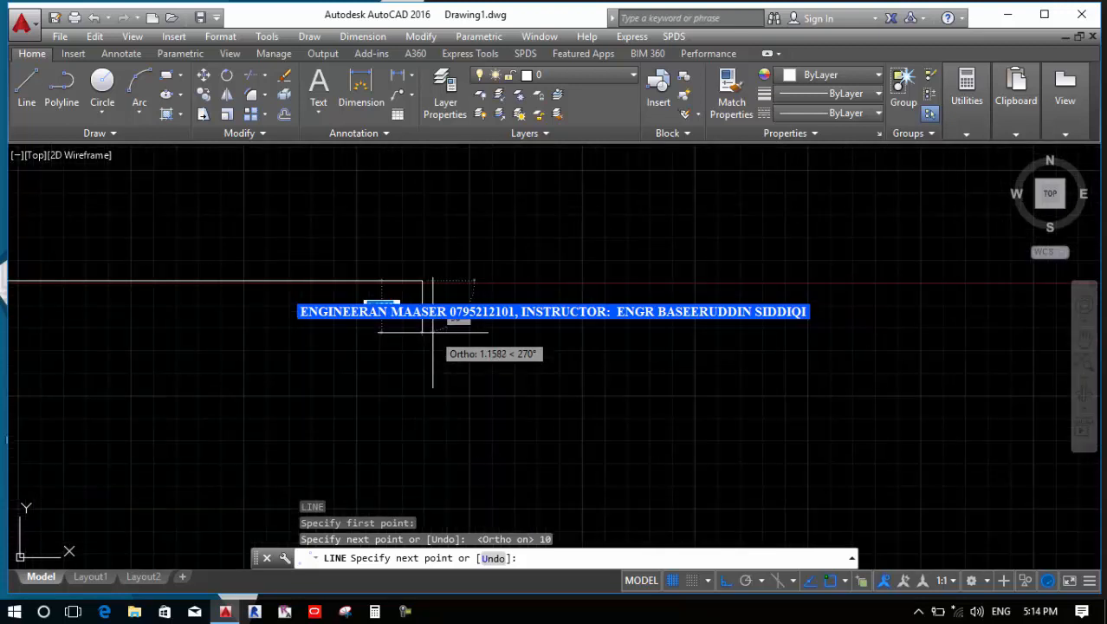
scroll(433, 332, down, 2)
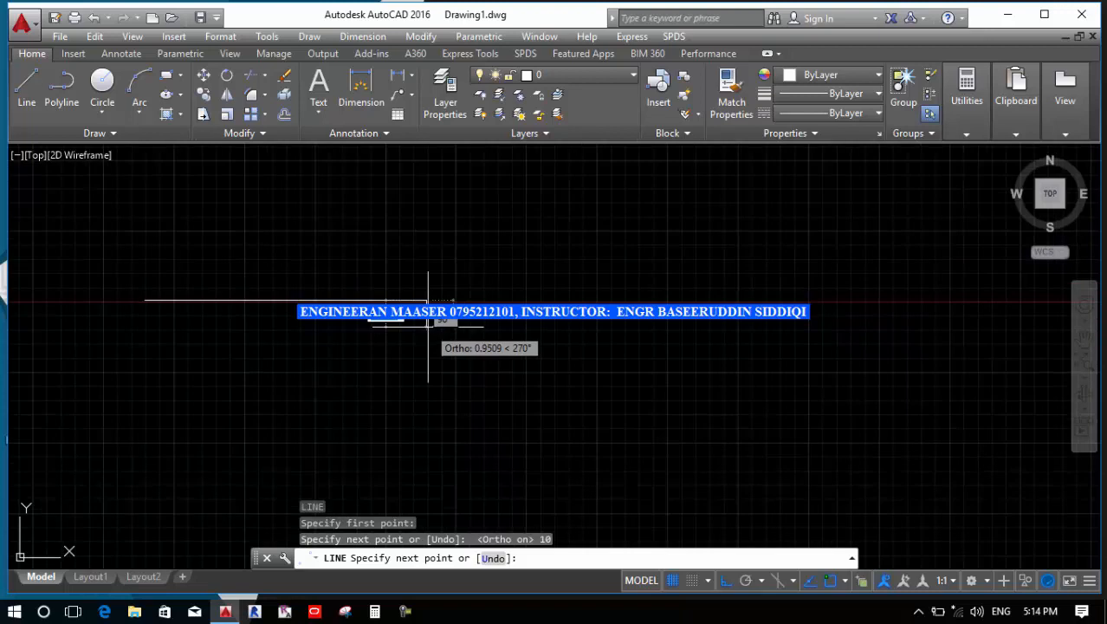
scroll(428, 324, down, 4)
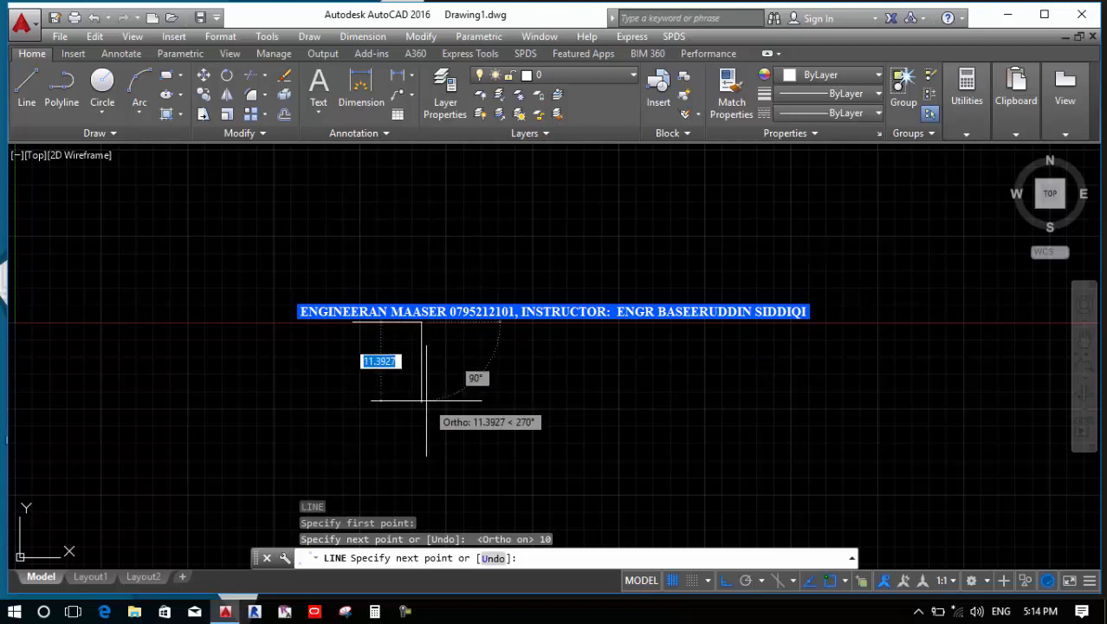
scroll(426, 400, up, 2)
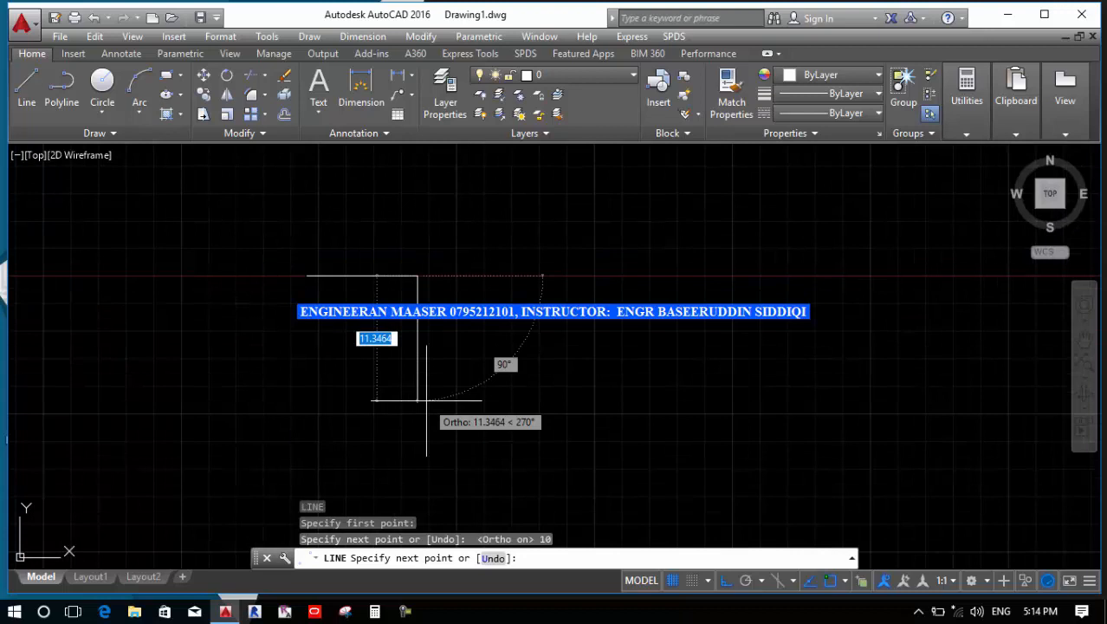
text(20)
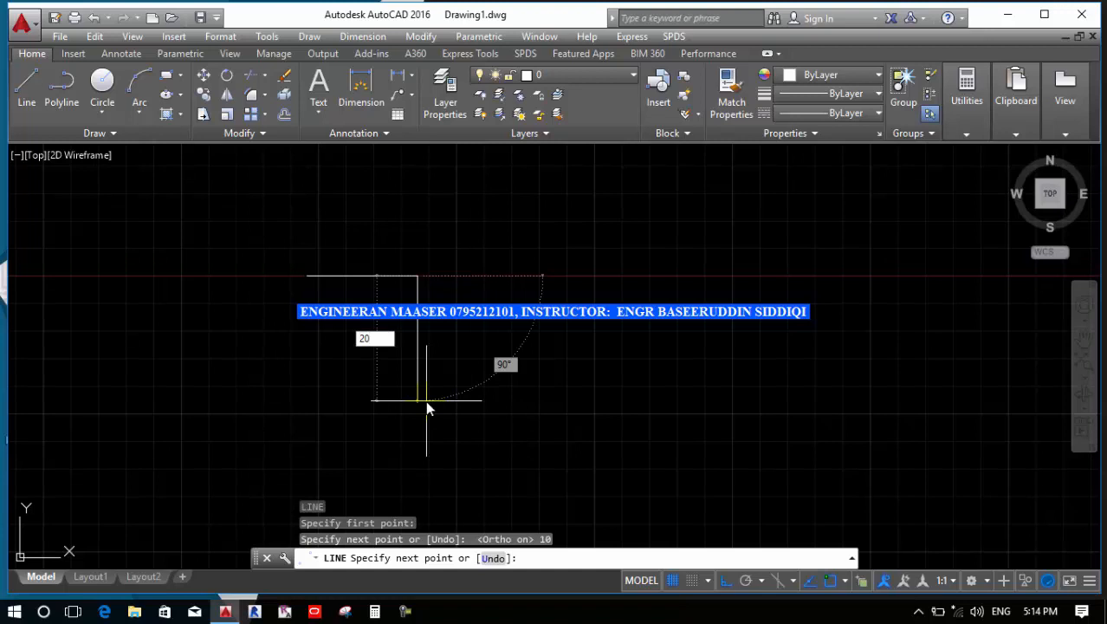
key(Return)
Add a 10-unit horizontal segment to the left from the lower end of the vertical segment.
scroll(426, 400, down, 5)
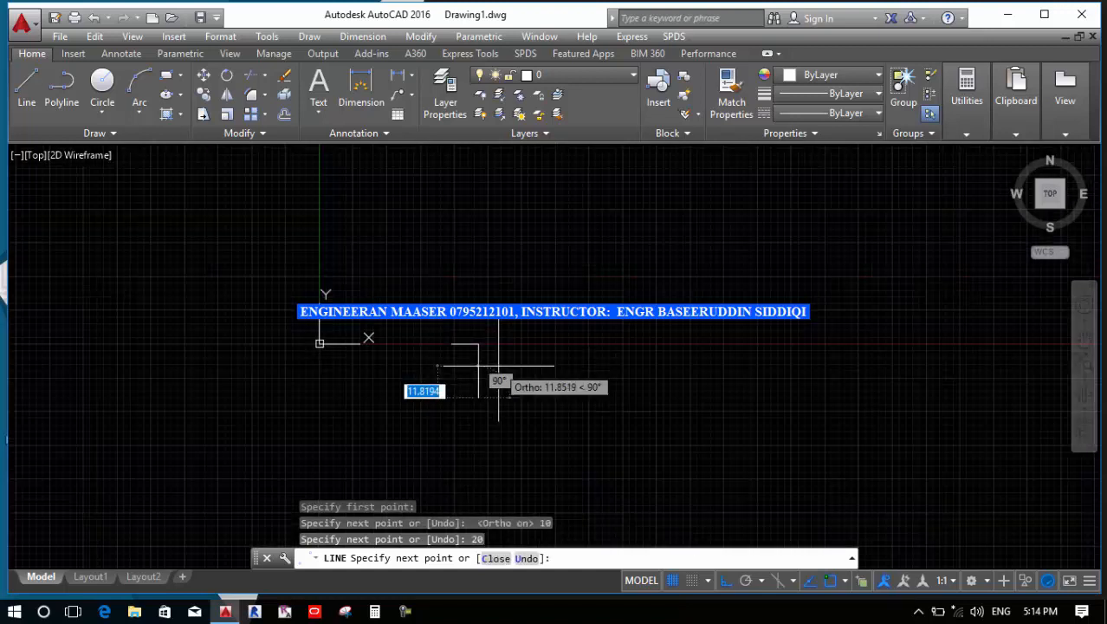
scroll(443, 406, up, 4)
scroll(443, 404, up, 3)
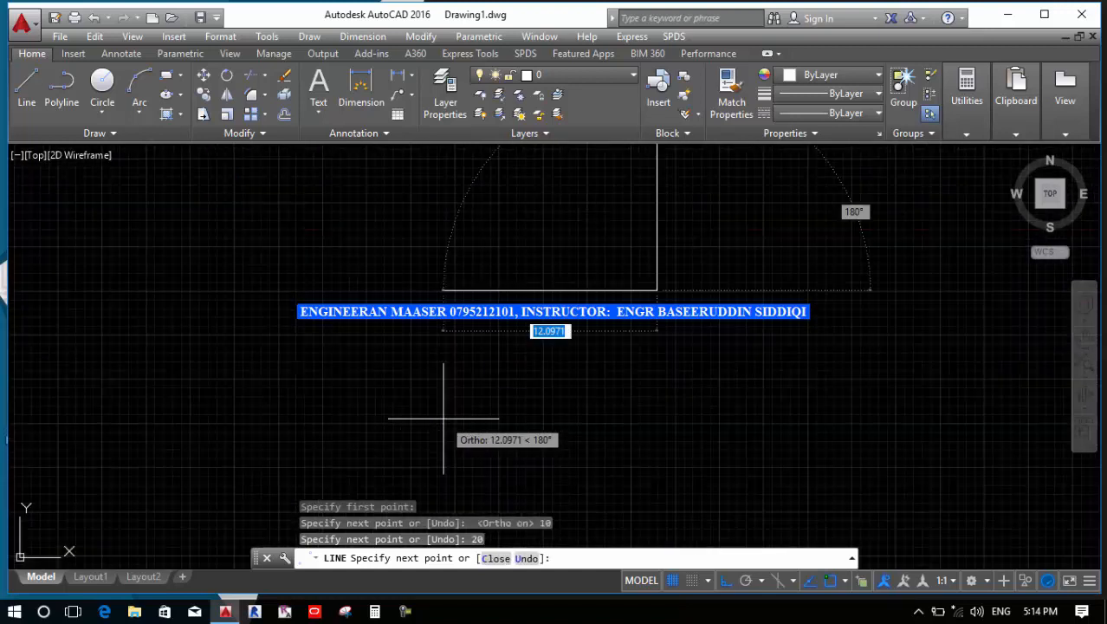
scroll(470, 366, down, 3)
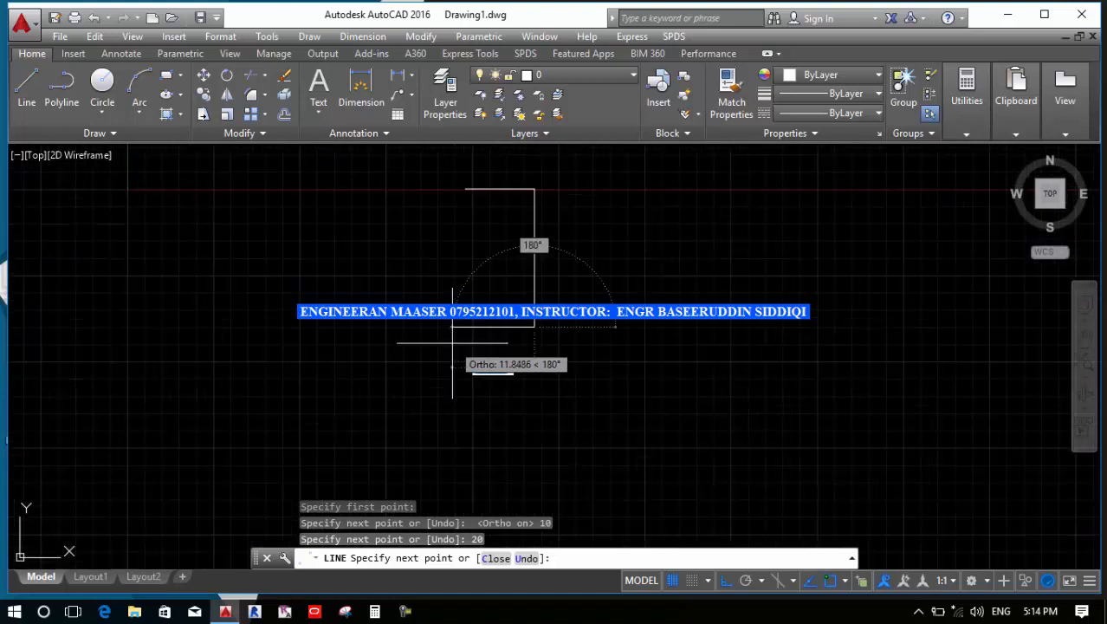
text(10)
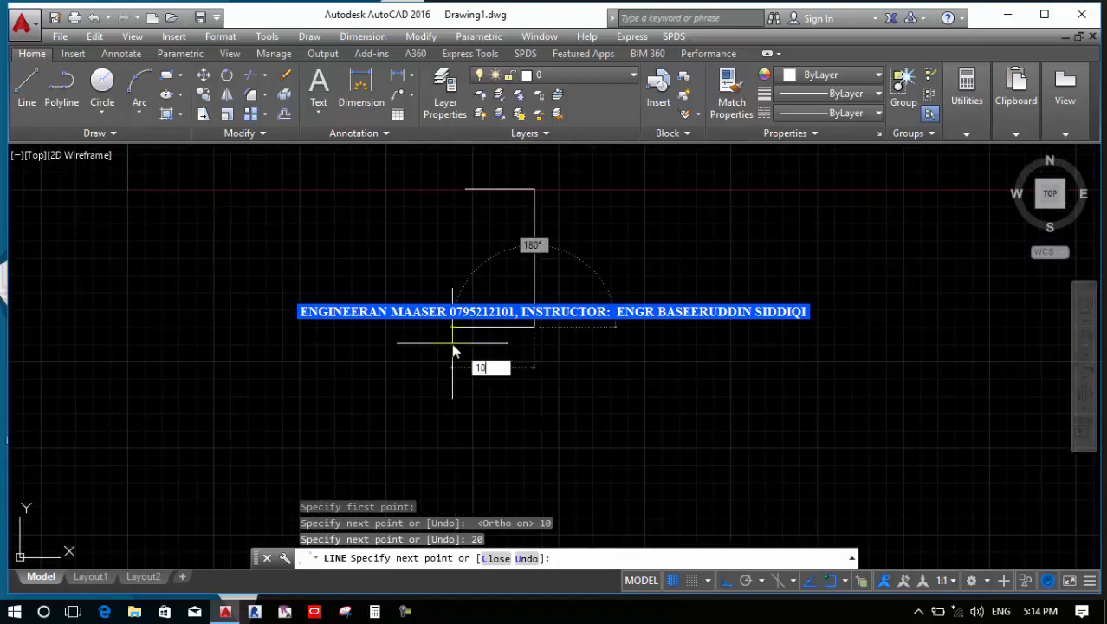
key(Return)
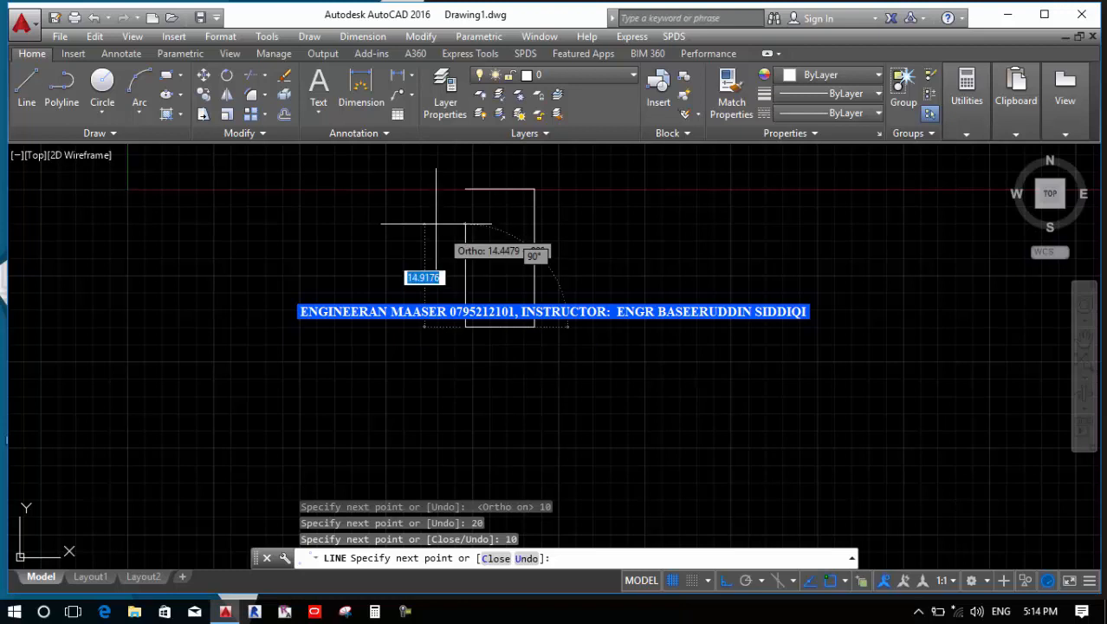
Close the rectangle with a 20-unit vertical segment up to the starting point and end the line.
text(20)
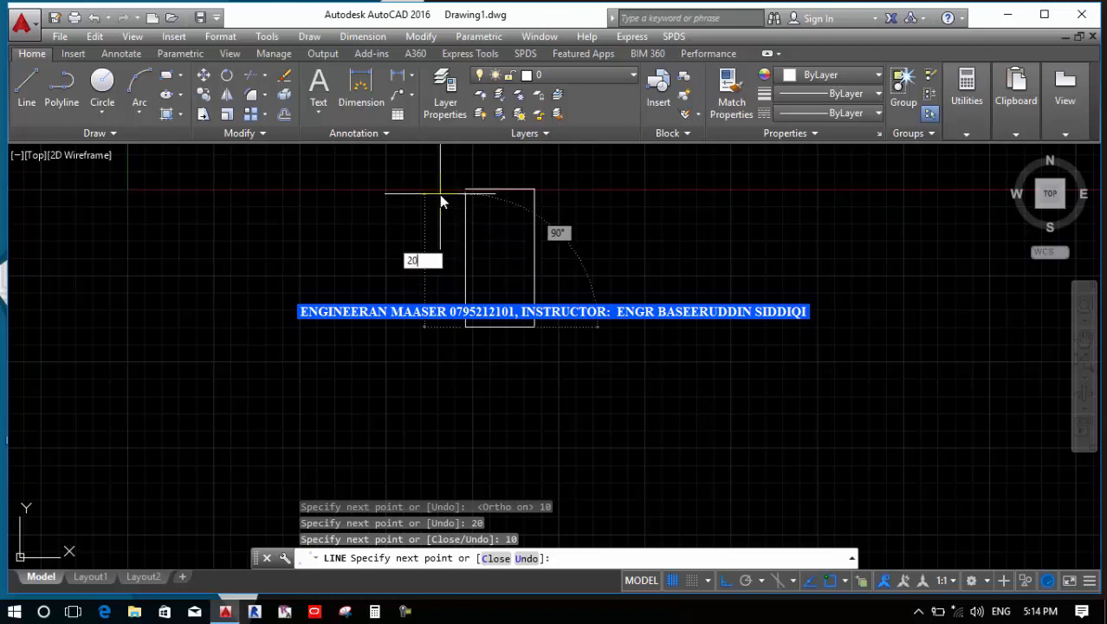
key(Return)
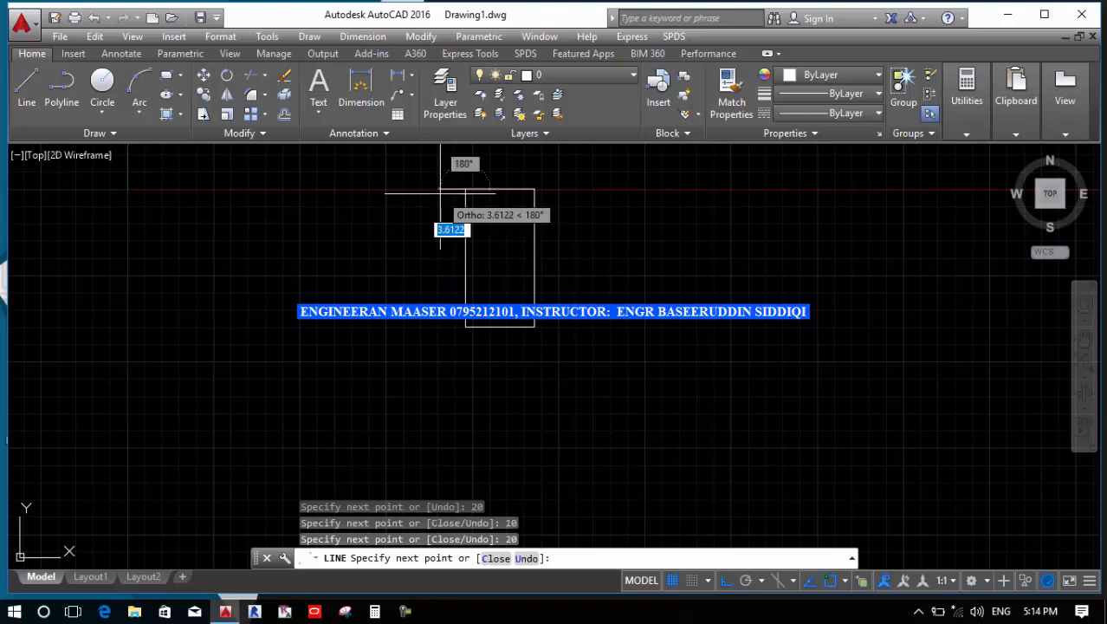
scroll(438, 202, up, 2)
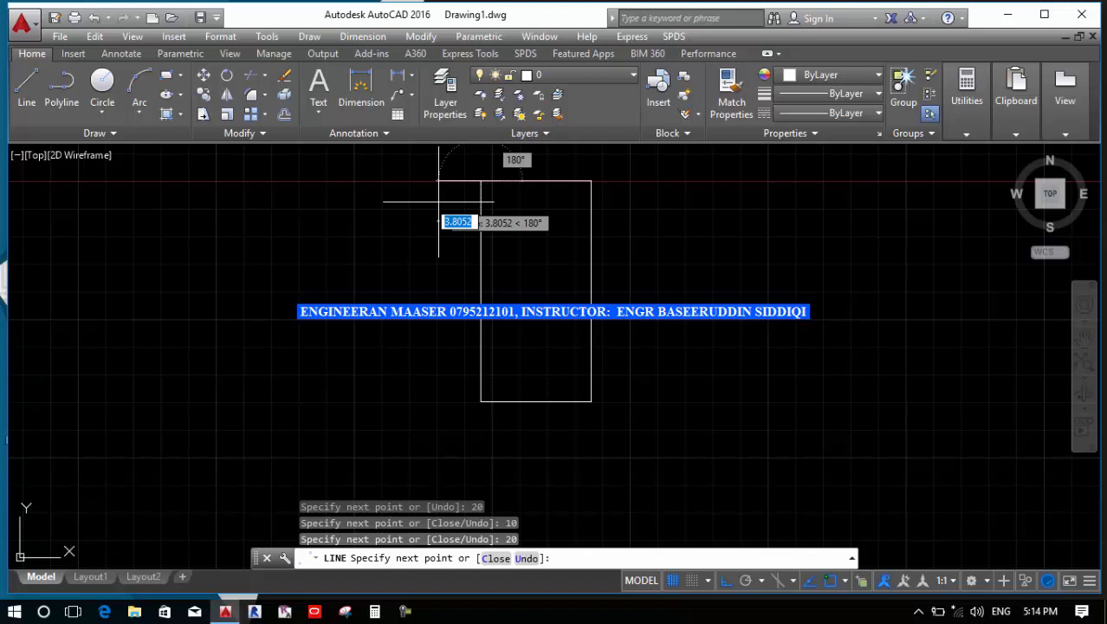
key(Return)
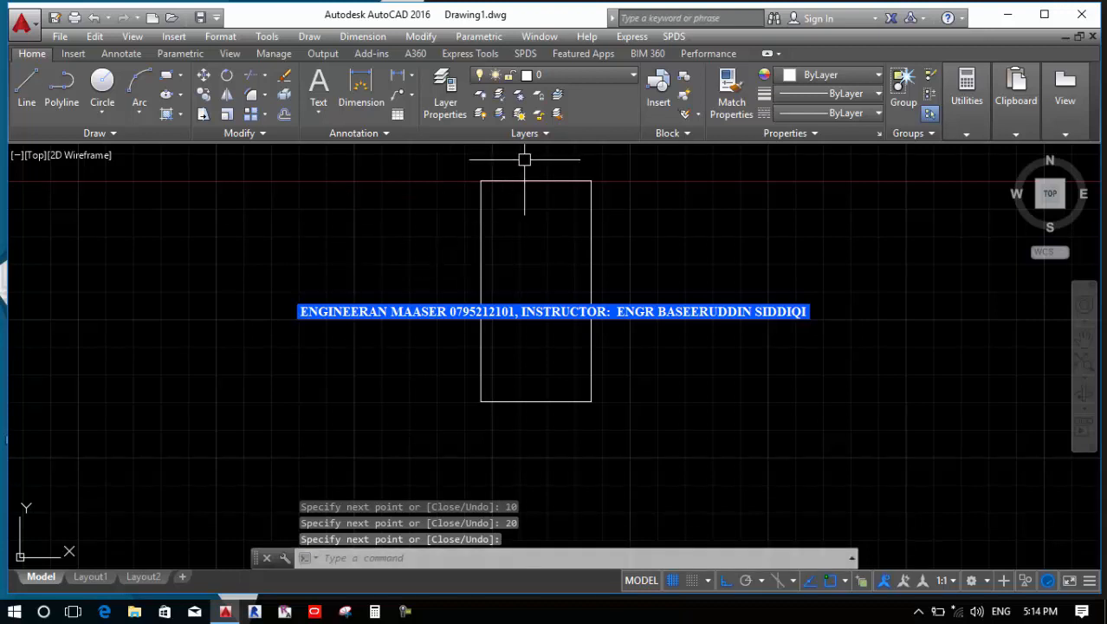
Add a linear dimension between the rectangle's two top corners, placing the dimension line above the top edge.
scroll(533, 167, up, 6)
scroll(449, 181, down, 6)
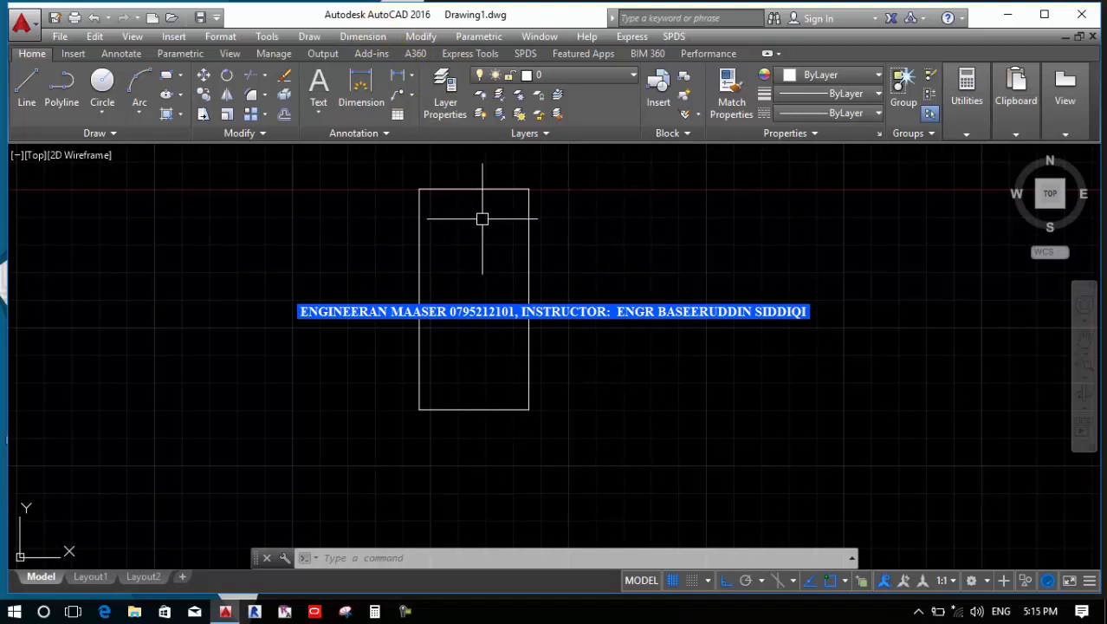
scroll(476, 184, up, 2)
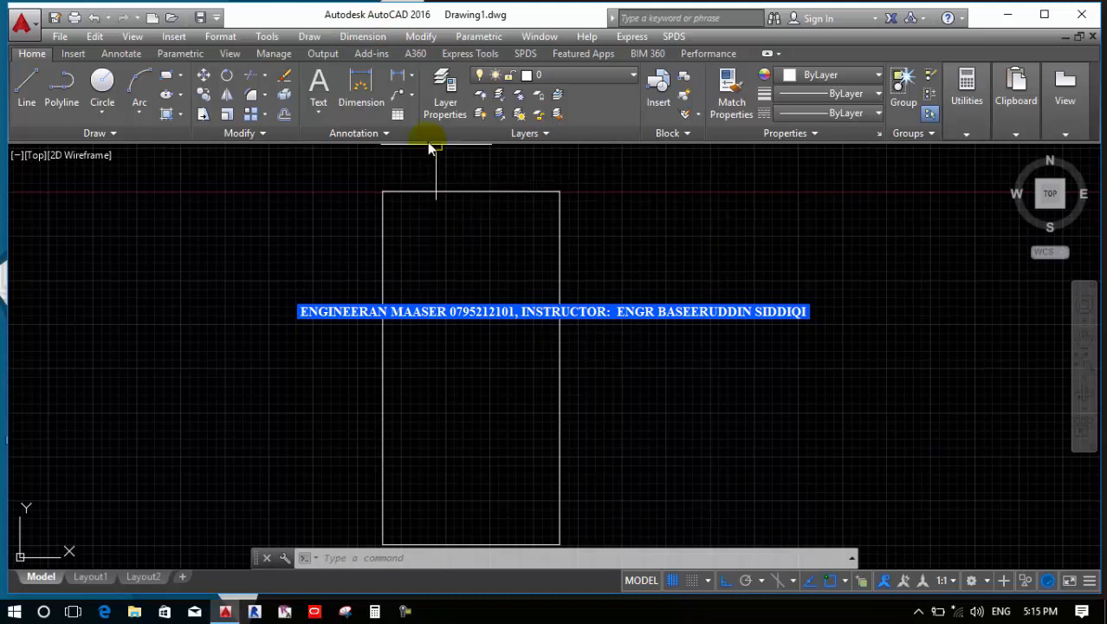
click(361, 35)
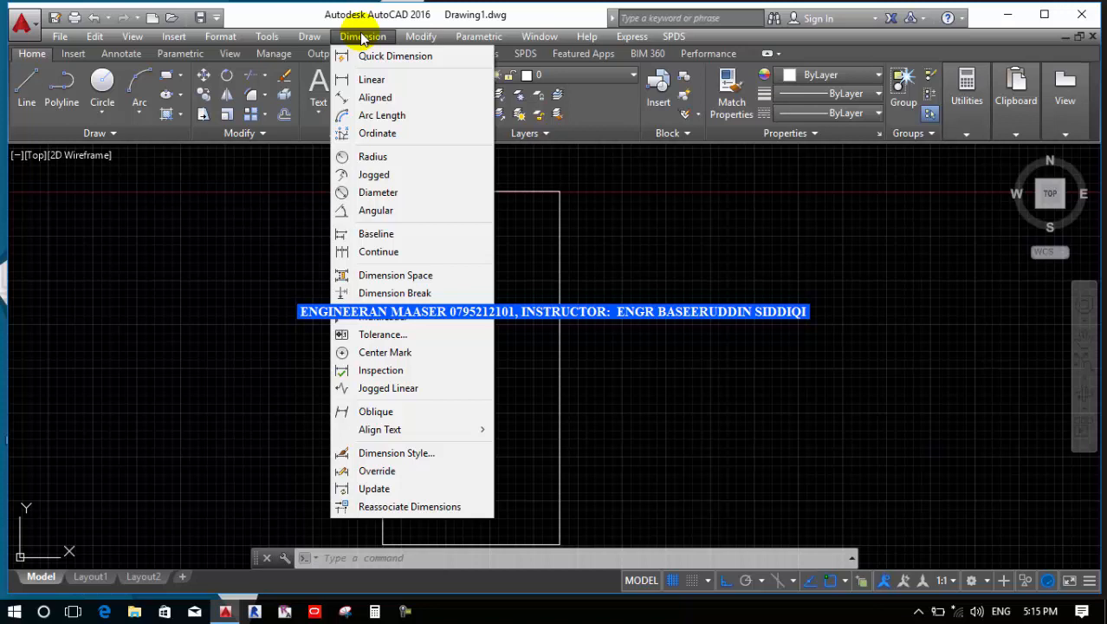
click(264, 252)
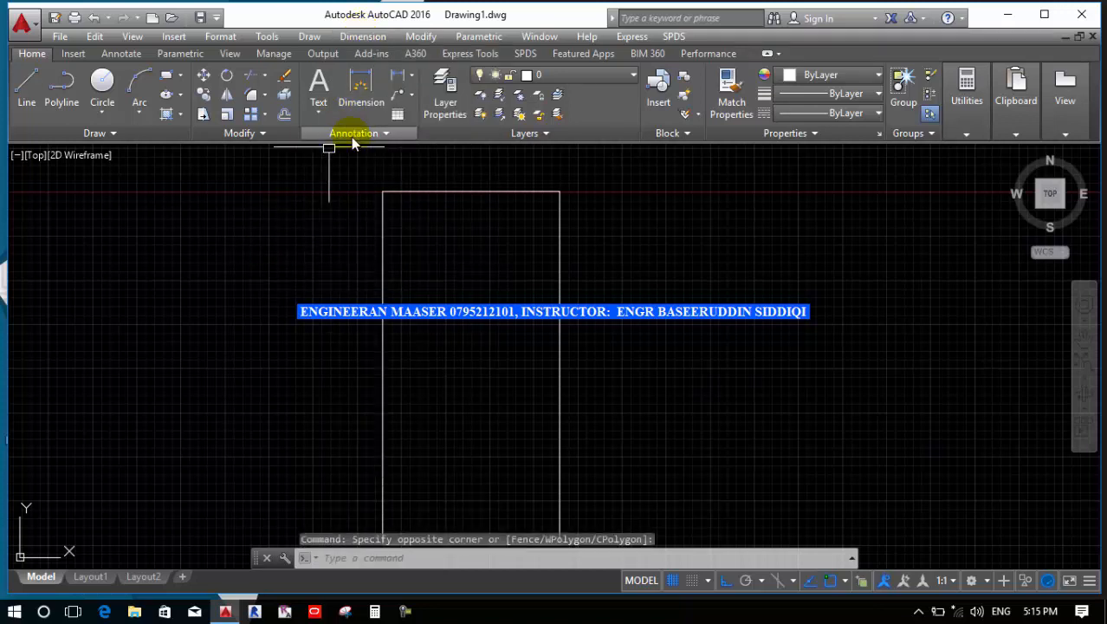
click(411, 76)
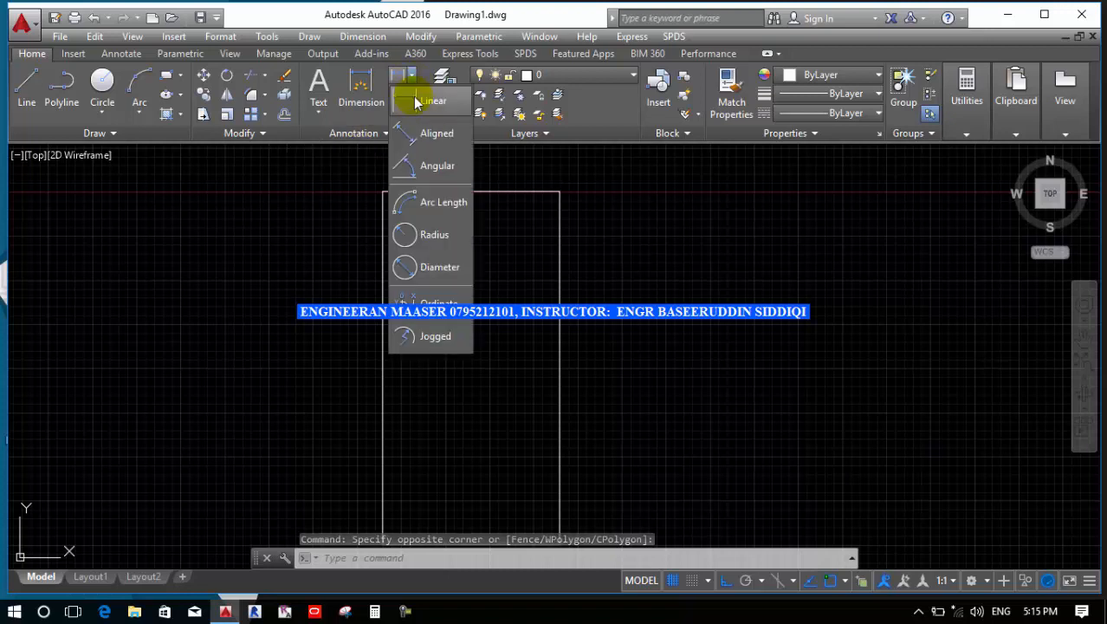
click(413, 104)
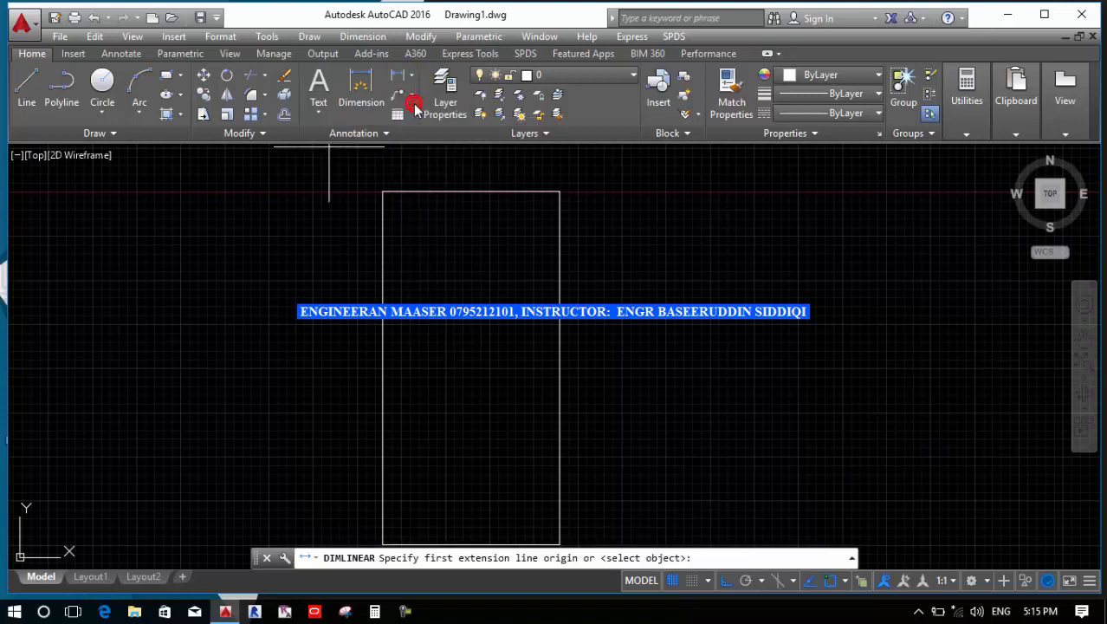
click(382, 191)
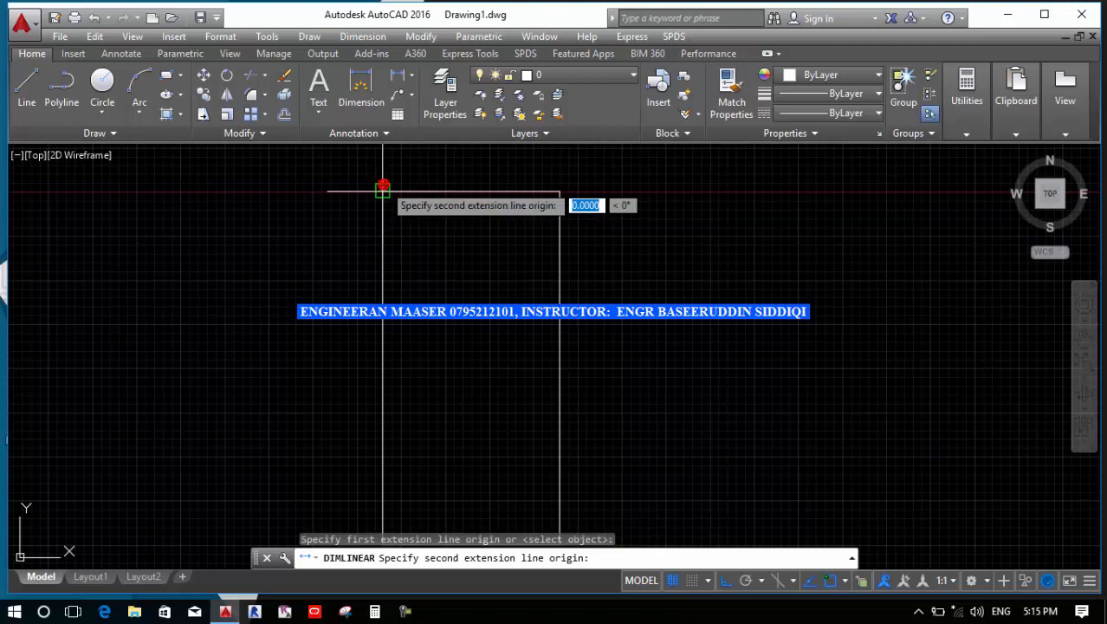
click(559, 190)
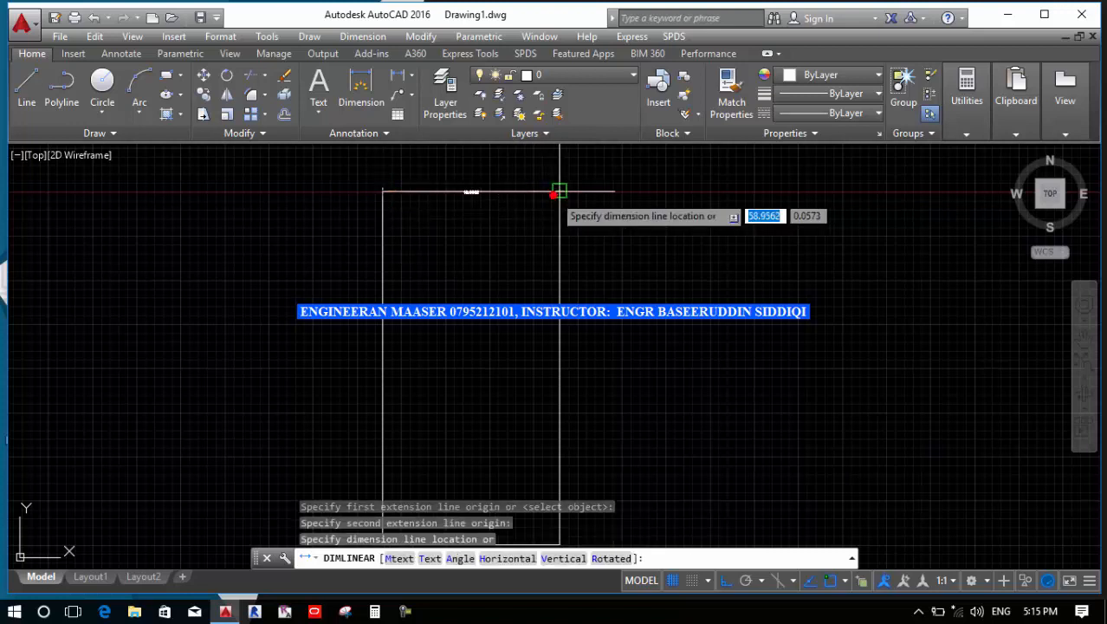
scroll(507, 164, up, 4)
click(451, 167)
scroll(434, 165, up, 4)
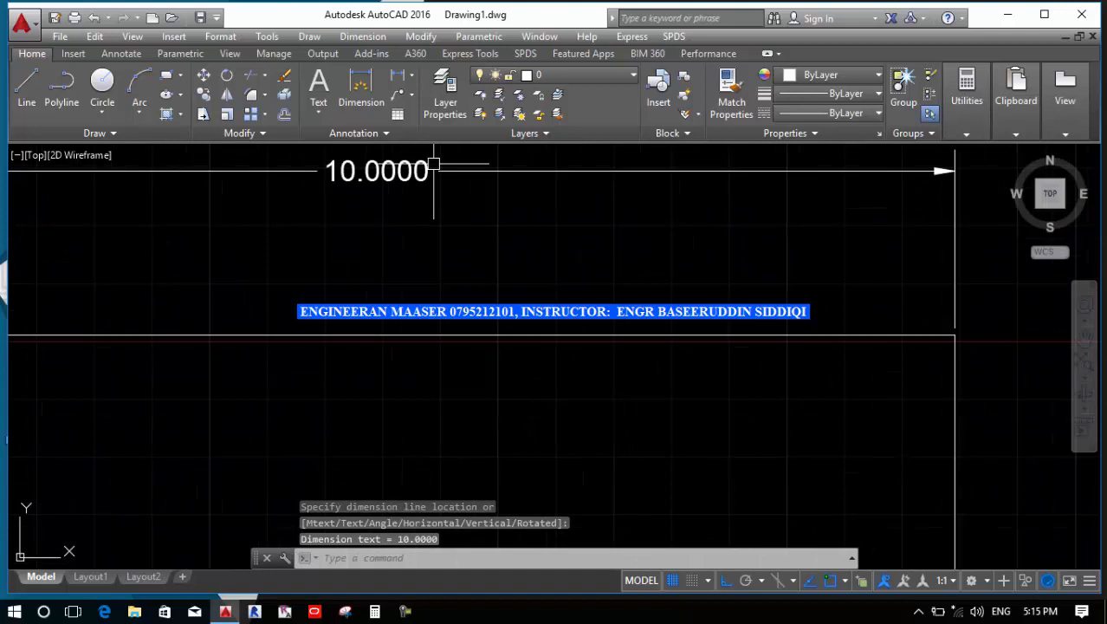
Add a vertical linear dimension from the top-right to the bottom-right corner, placing it just outside the rectangle's right edge.
scroll(434, 165, down, 4)
key(Return)
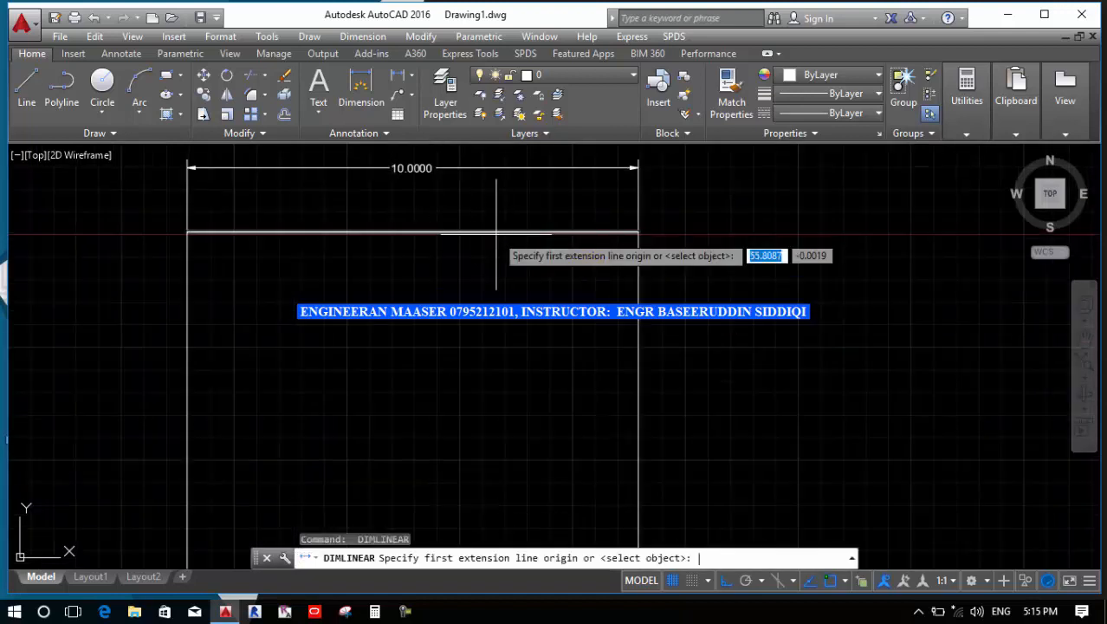
click(639, 233)
scroll(618, 211, down, 4)
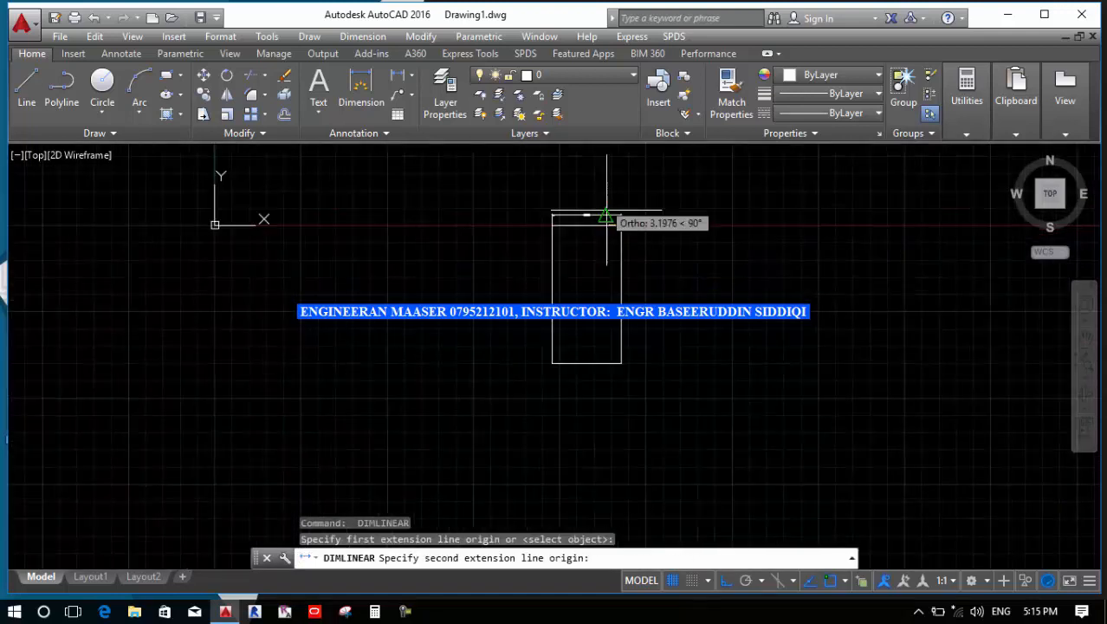
scroll(617, 368, up, 4)
click(615, 381)
scroll(649, 338, down, 2)
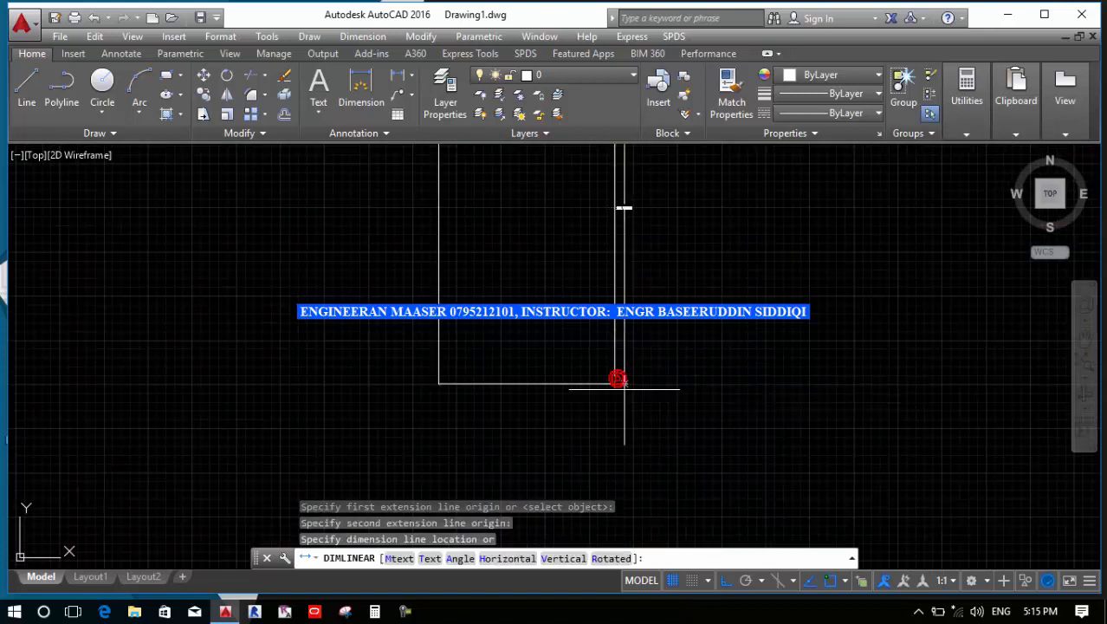
scroll(647, 338, up, 4)
click(657, 174)
scroll(658, 183, up, 3)
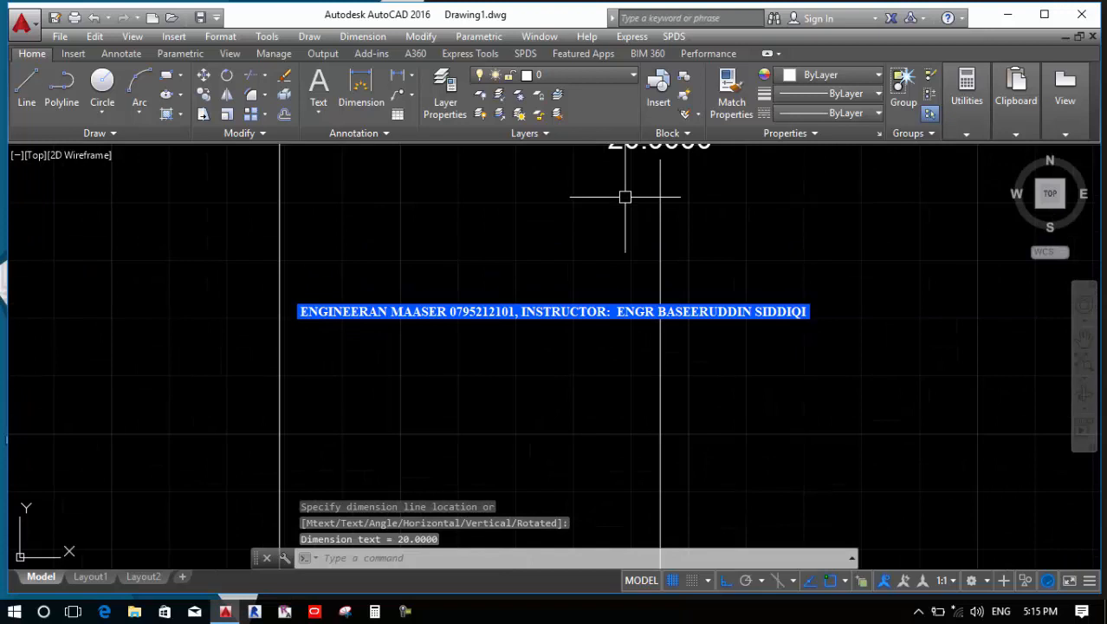
Start a line below the dimensioned rectangle and draw a long horizontal first segment to the right.
scroll(568, 212, down, 4)
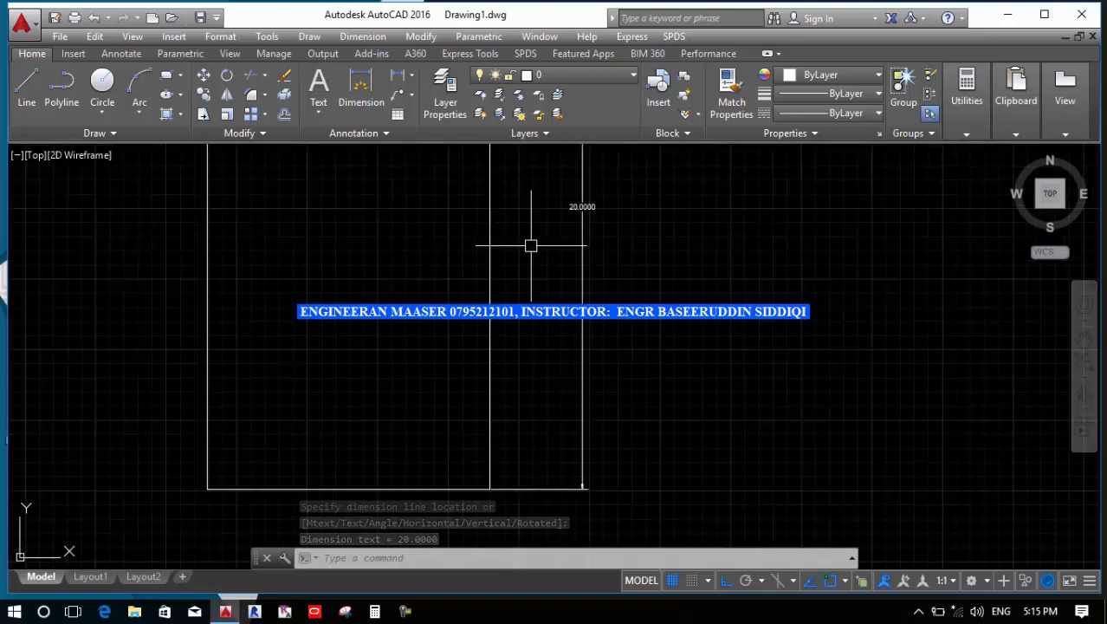
text(l)
key(Return)
scroll(364, 252, down, 5)
click(360, 351)
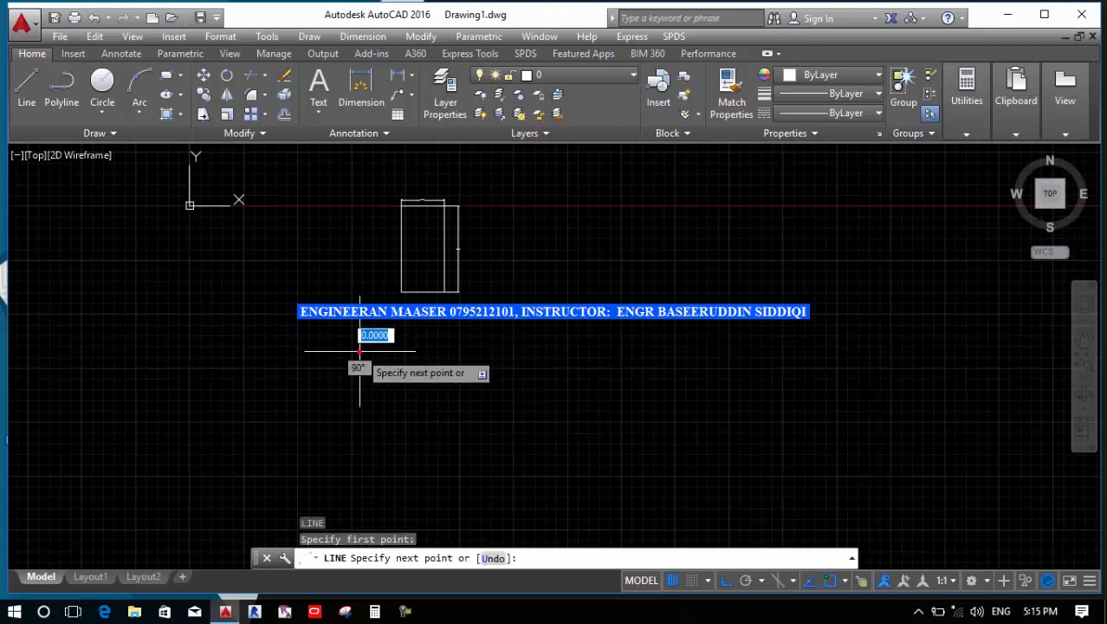
click(627, 350)
Turn Ortho mode off and add a segment sloping down to the right from the horizontal segment's right end.
scroll(624, 370, up, 3)
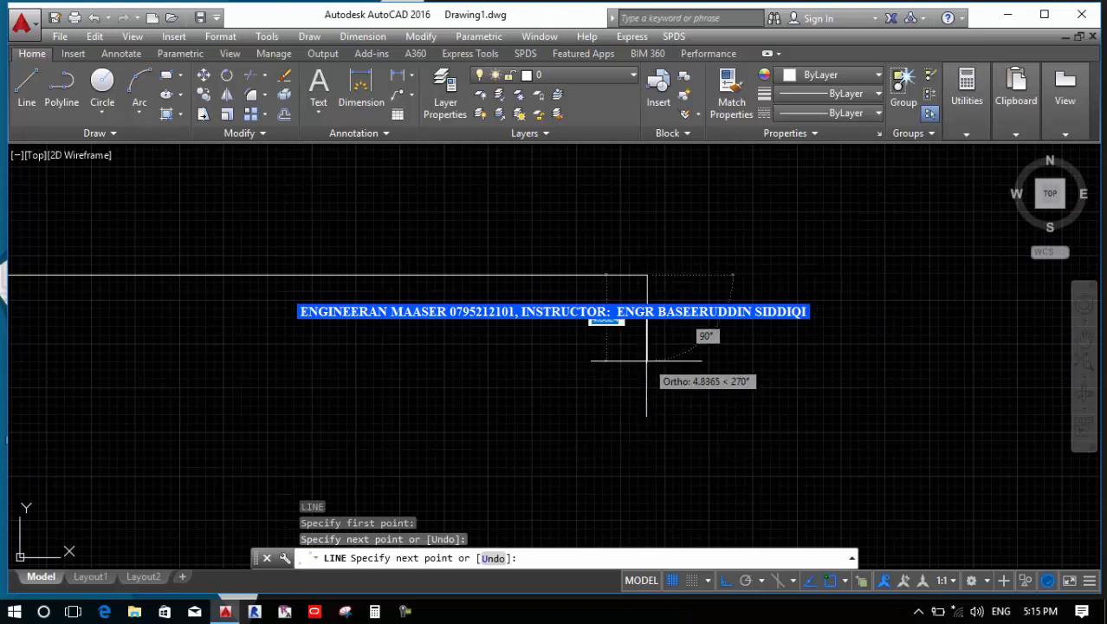
scroll(614, 299, down, 2)
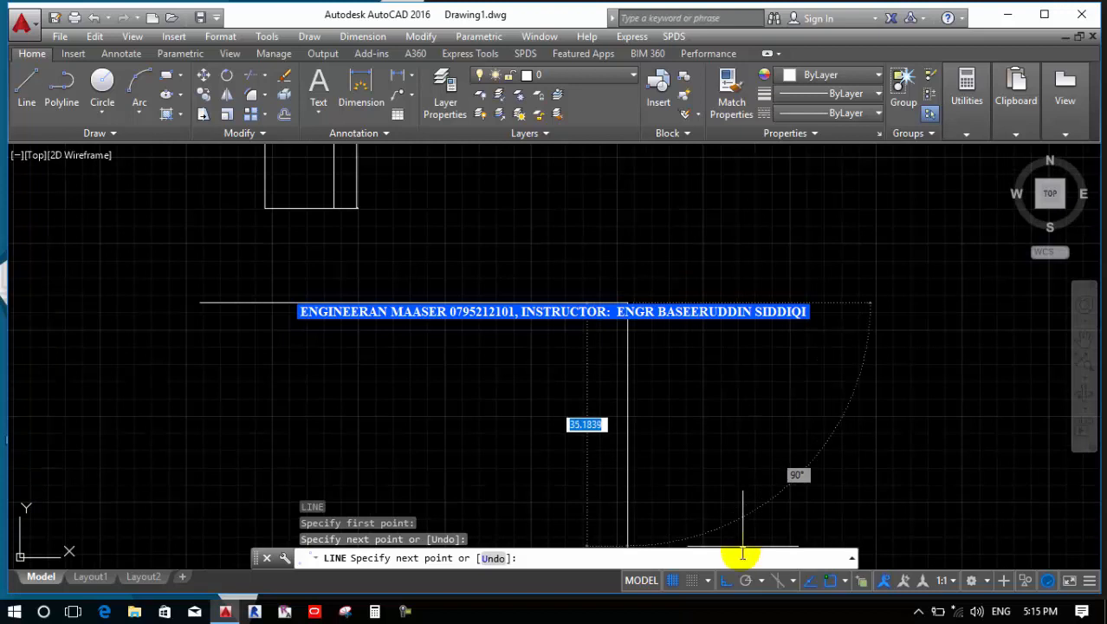
click(727, 581)
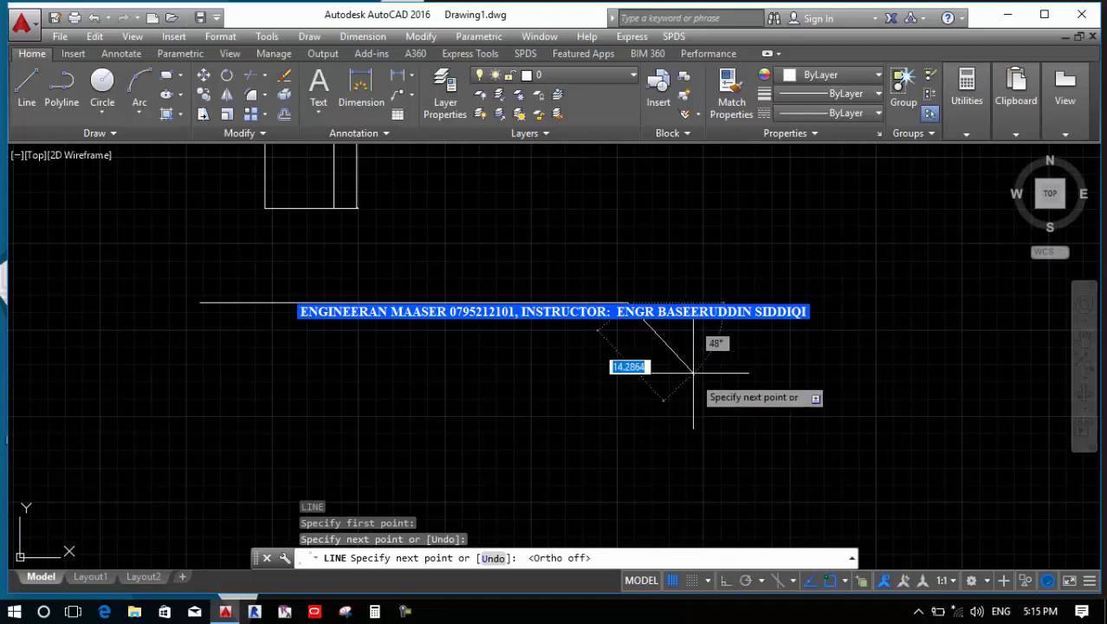
click(743, 453)
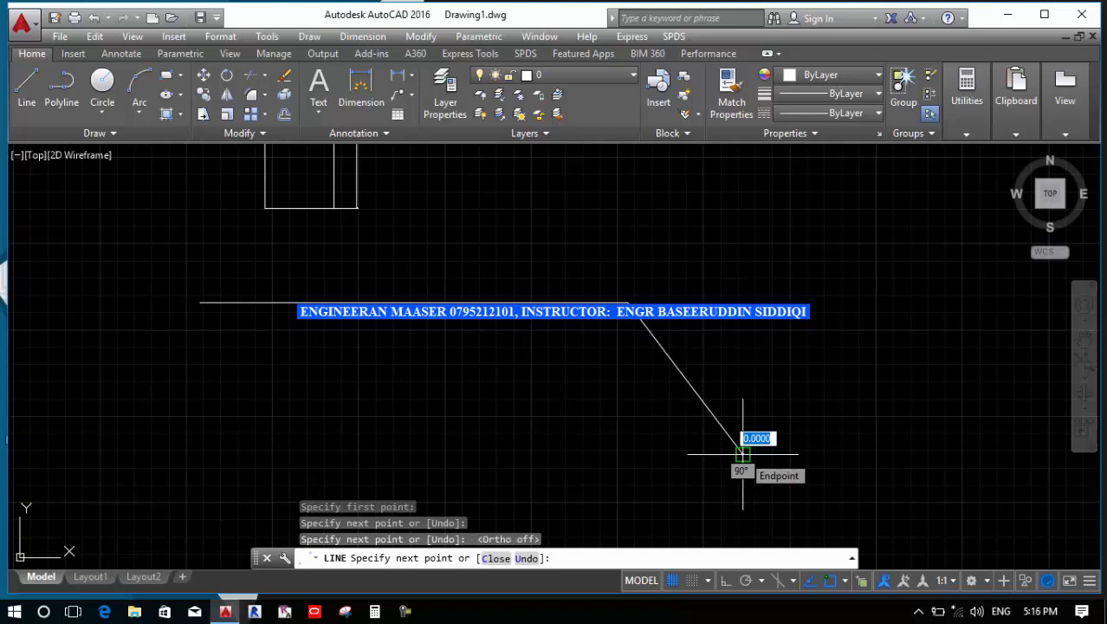
Add four freehand segments zigzagging back to the left below the horizontal segment.
click(564, 436)
click(520, 481)
click(373, 450)
click(208, 512)
scroll(304, 398, down, 3)
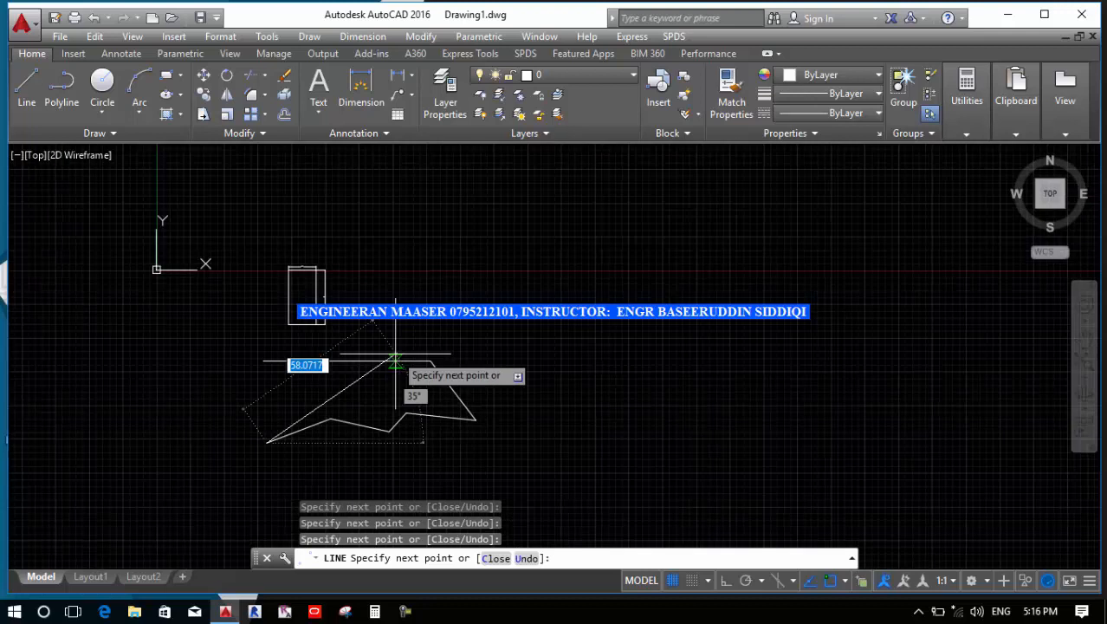
Complete the outline with a segment down, one to the left and one up to the starting point, and end the line.
click(266, 494)
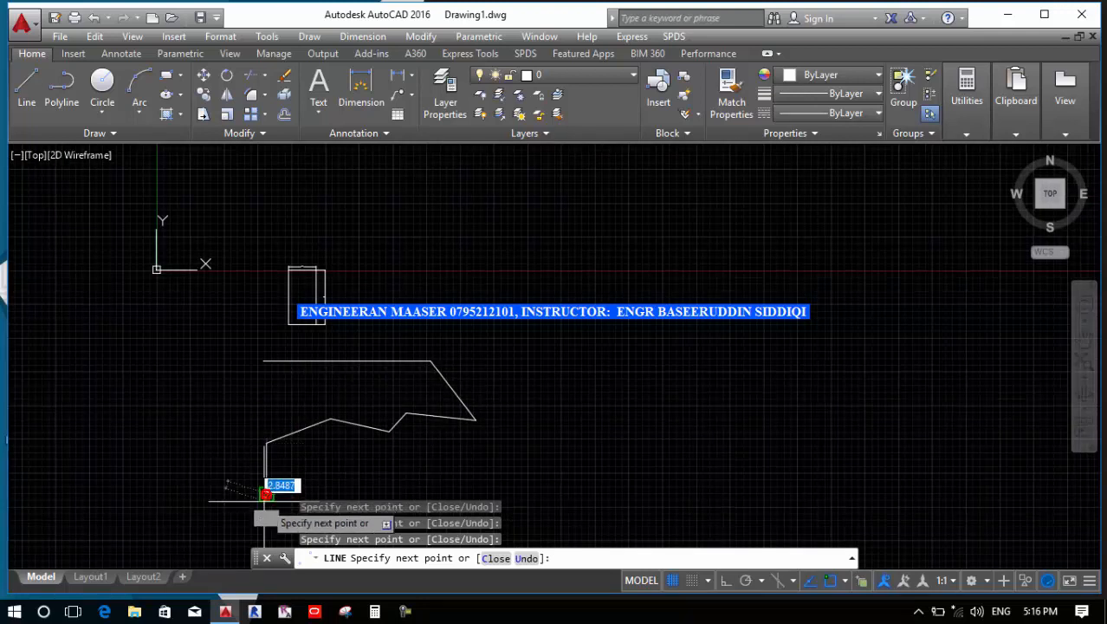
click(196, 494)
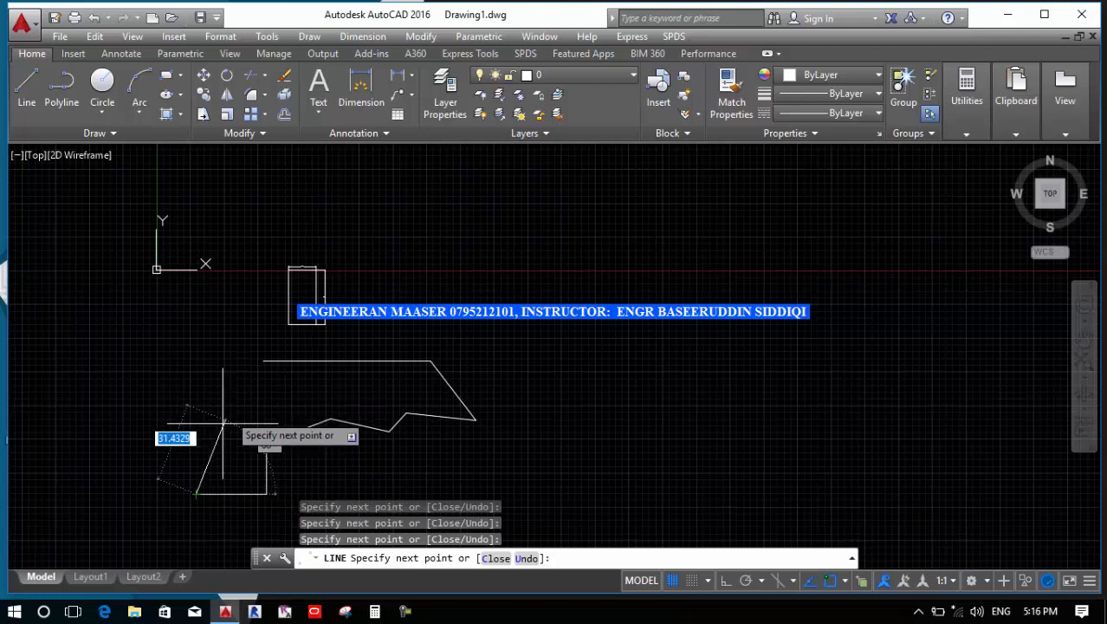
scroll(199, 494, up, 4)
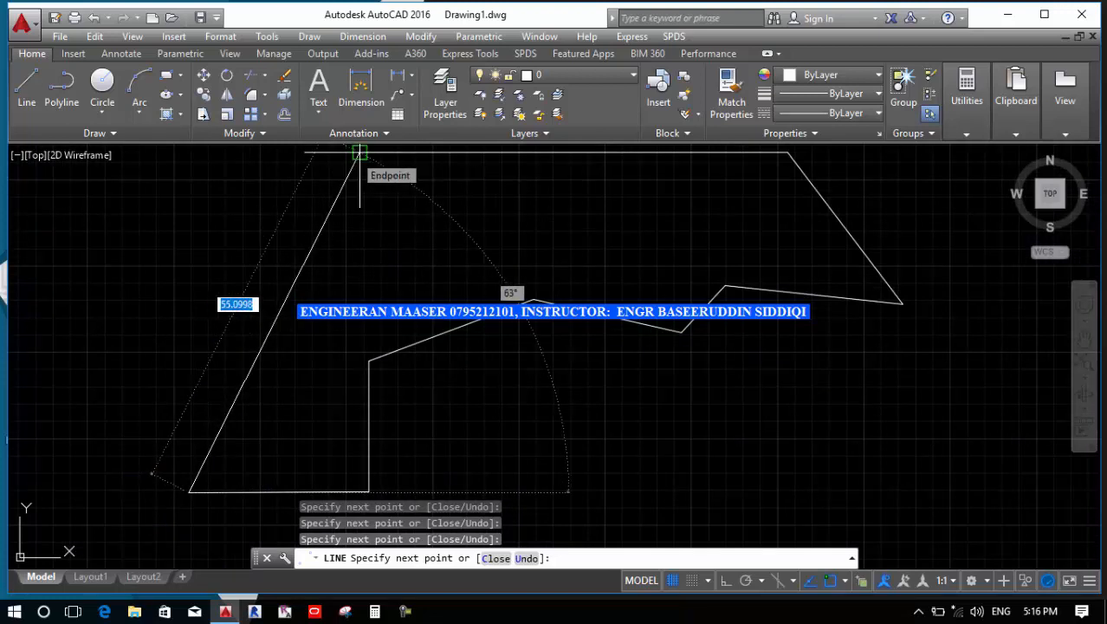
click(359, 153)
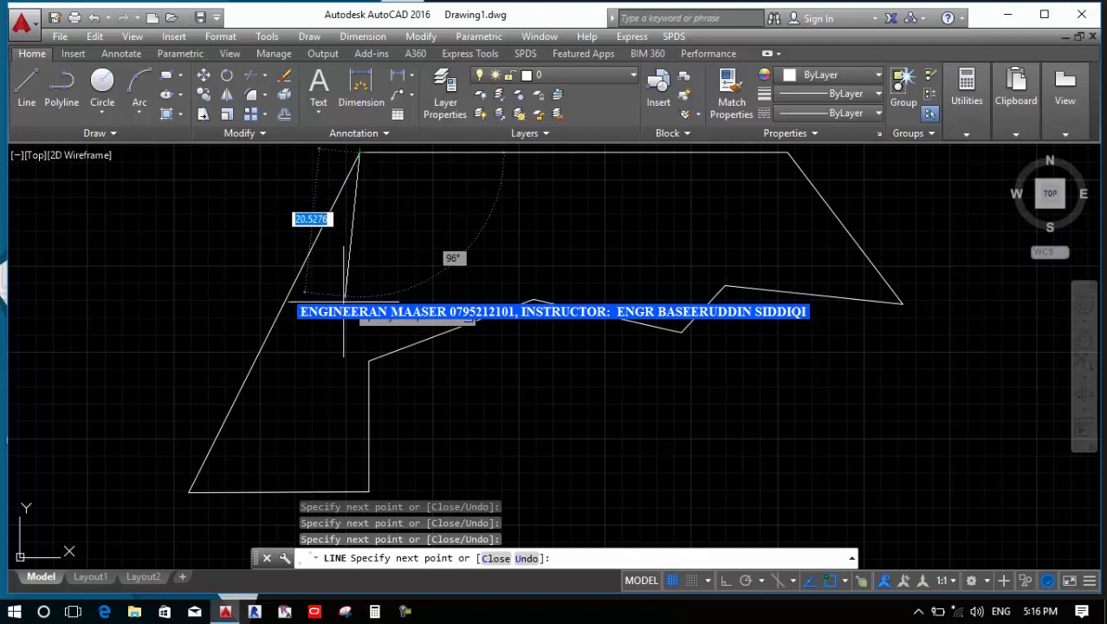
scroll(342, 332, down, 2)
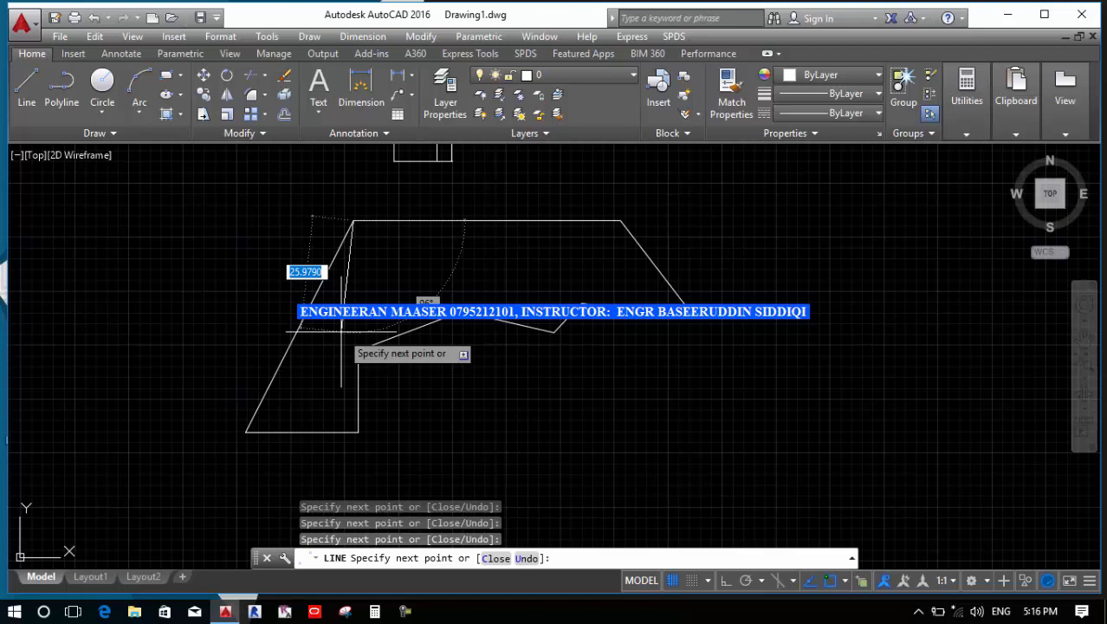
key(Return)
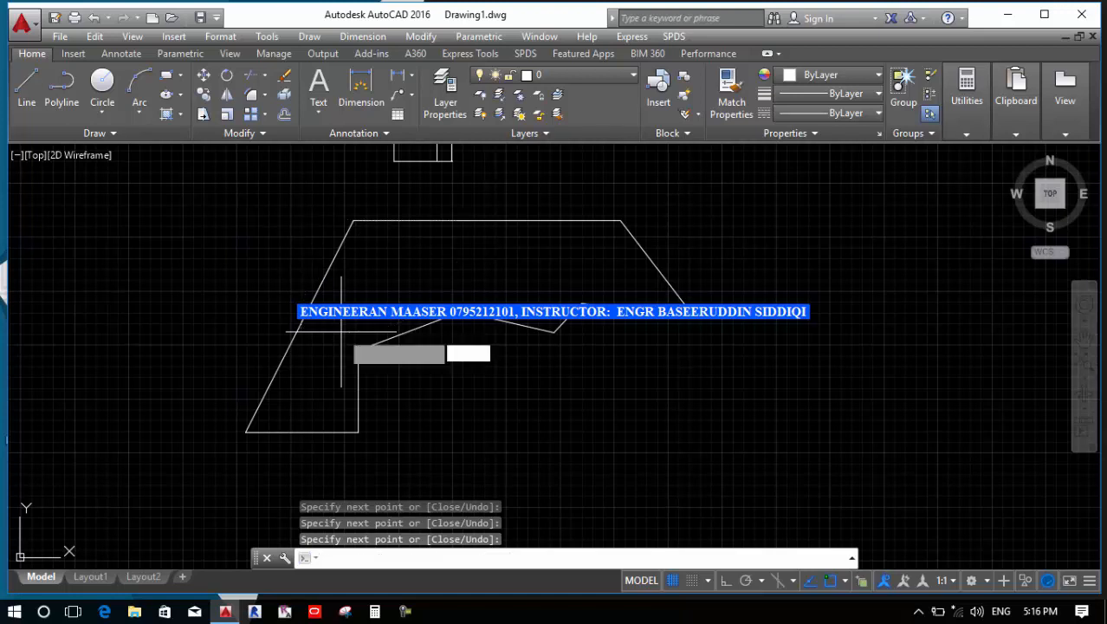
Draw a new four-segment zigzag line to the right of the finished outline.
key(Return)
scroll(299, 251, down, 3)
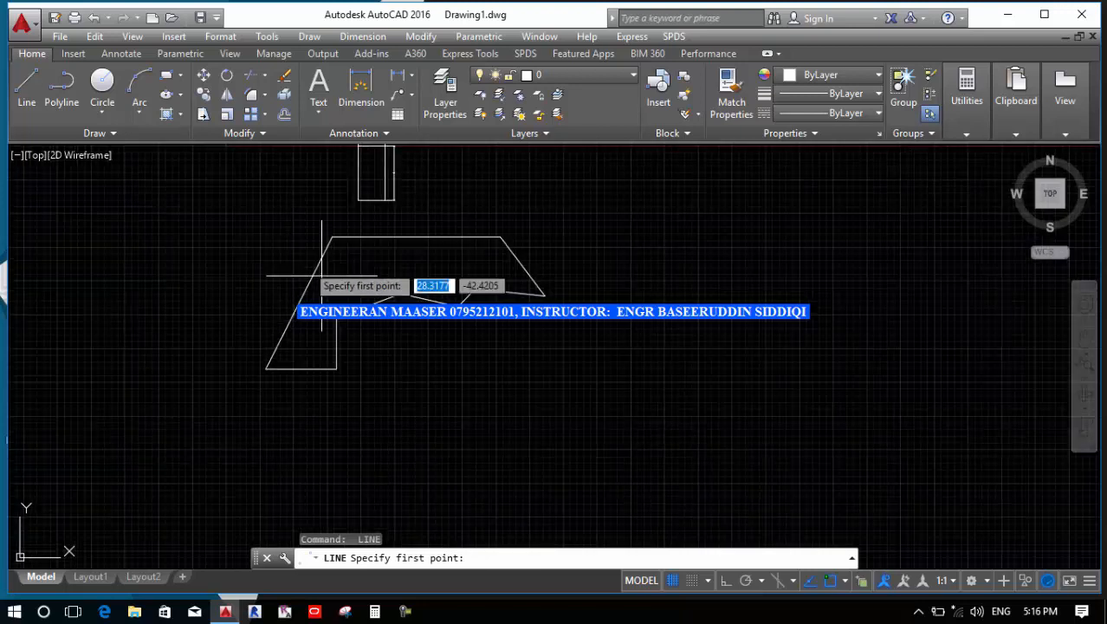
click(450, 395)
click(705, 235)
click(780, 389)
click(898, 293)
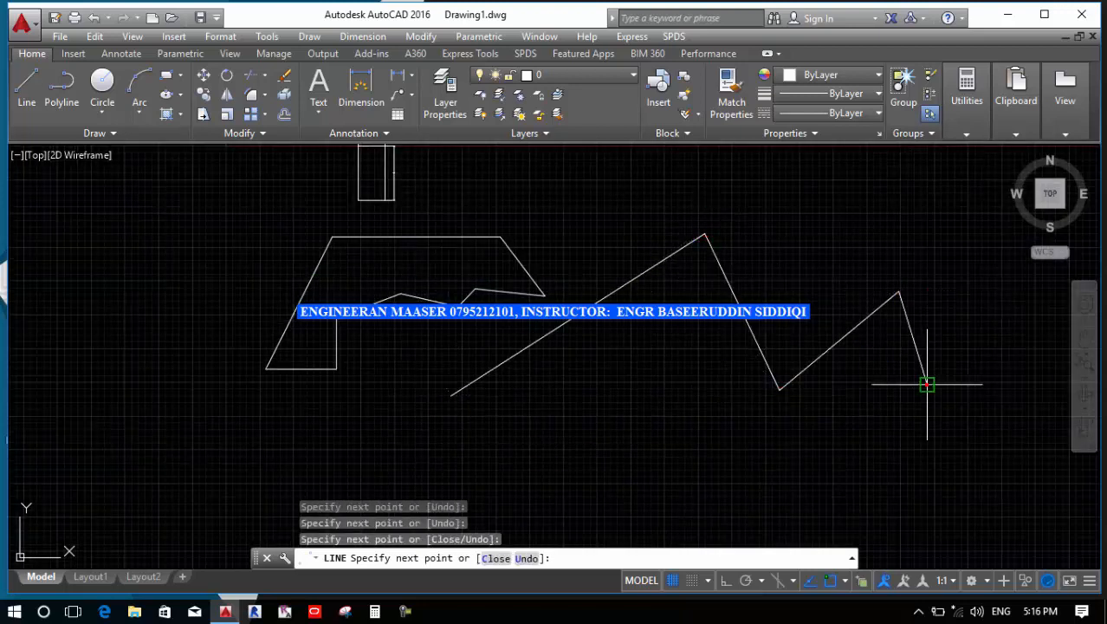
click(927, 384)
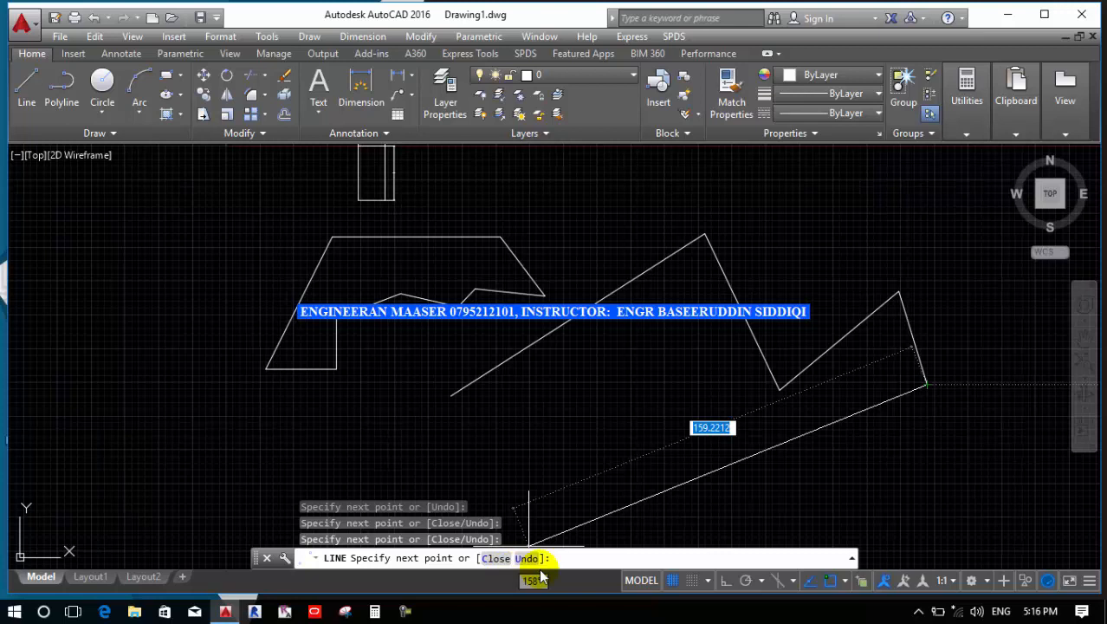
Add a fifth segment sloping down to the left and close the zigzag outline with the Line command's Close option.
click(860, 493)
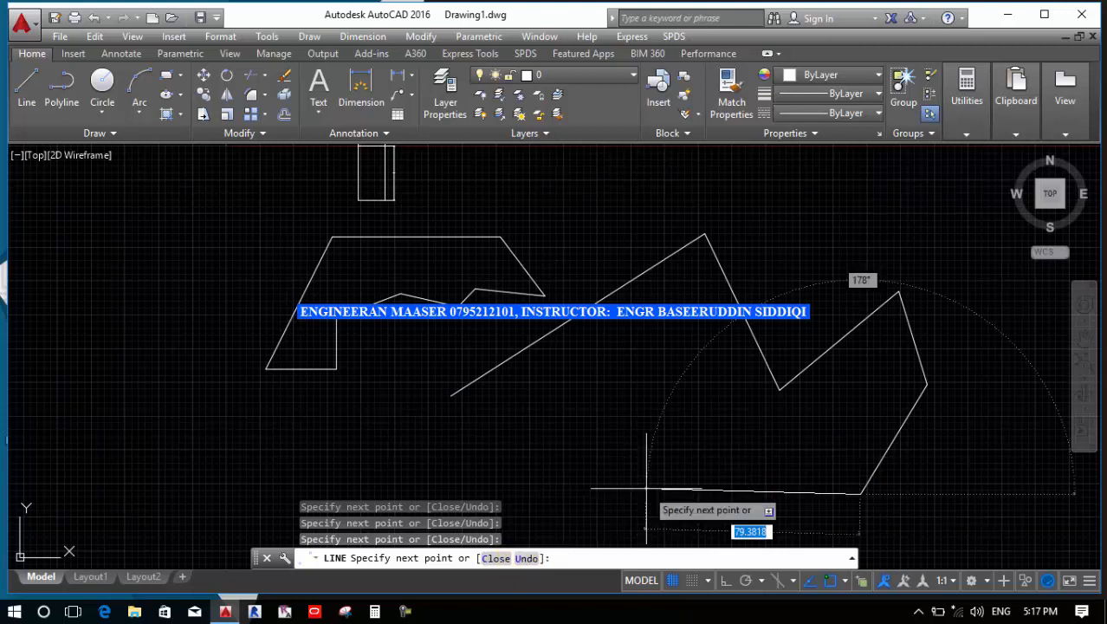
text(c)
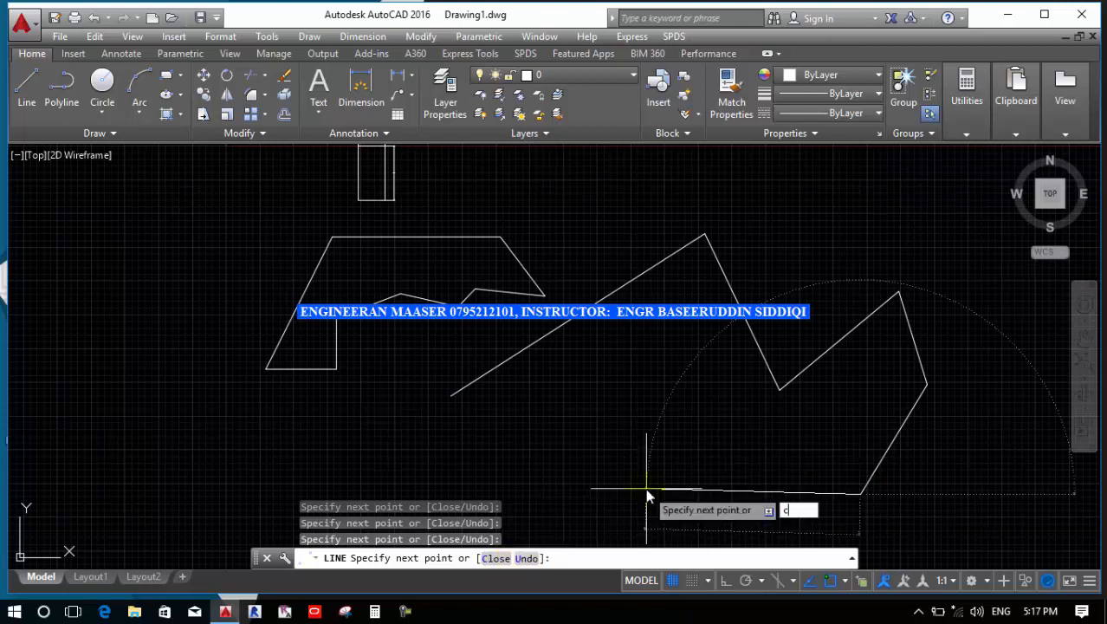
key(Return)
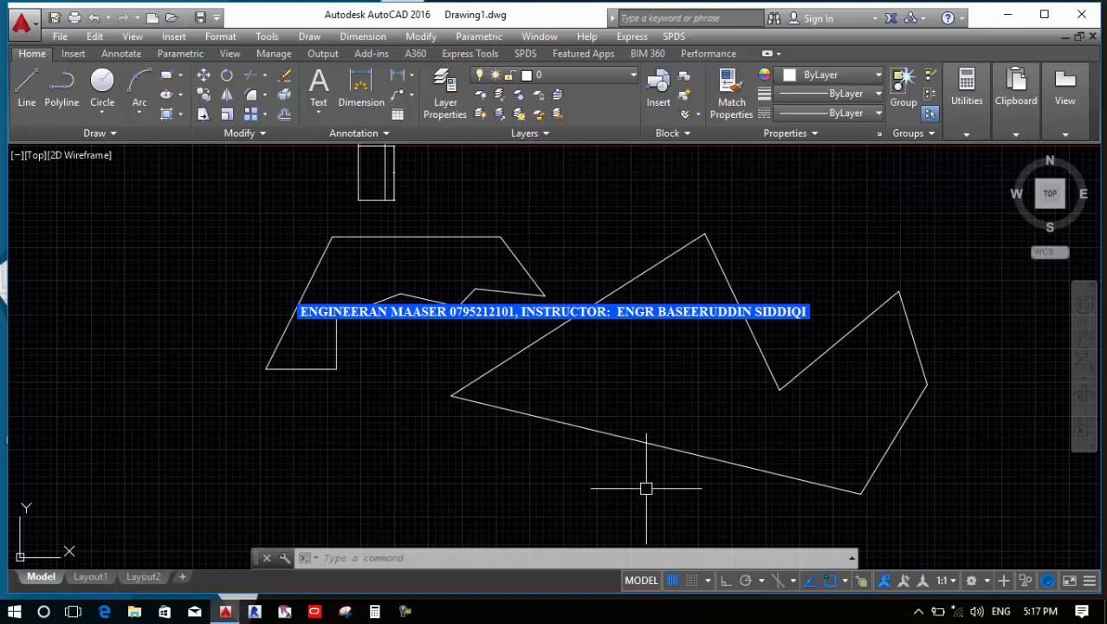
Draw a four-sided freehand outline to the left of the origin, ending the last segment on its starting point.
text(l)
key(Return)
scroll(590, 346, down, 4)
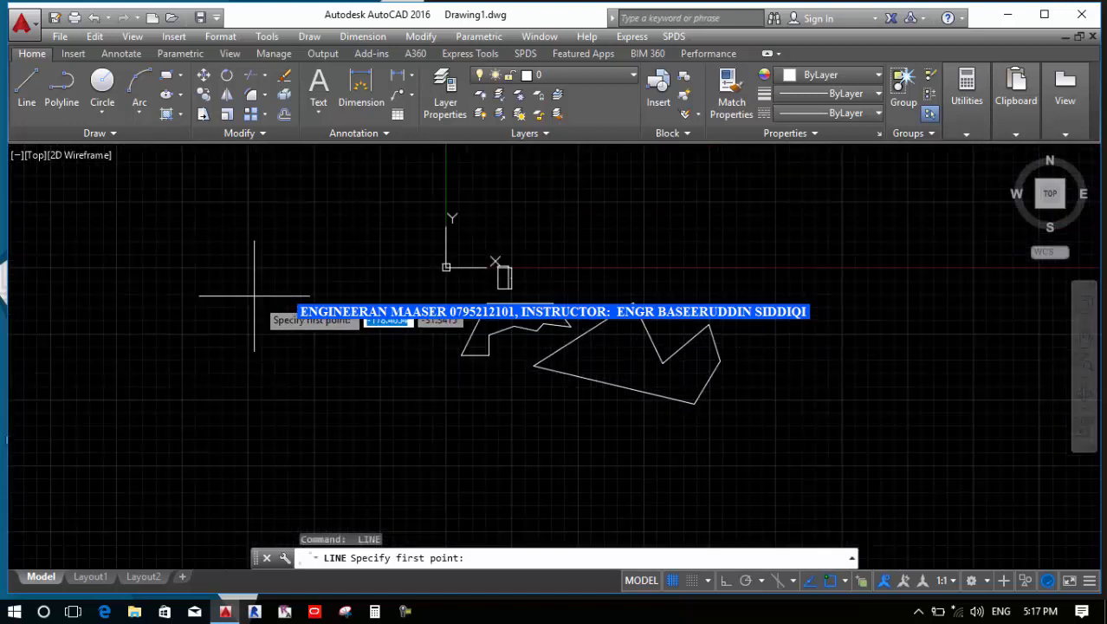
click(282, 272)
click(391, 242)
click(416, 386)
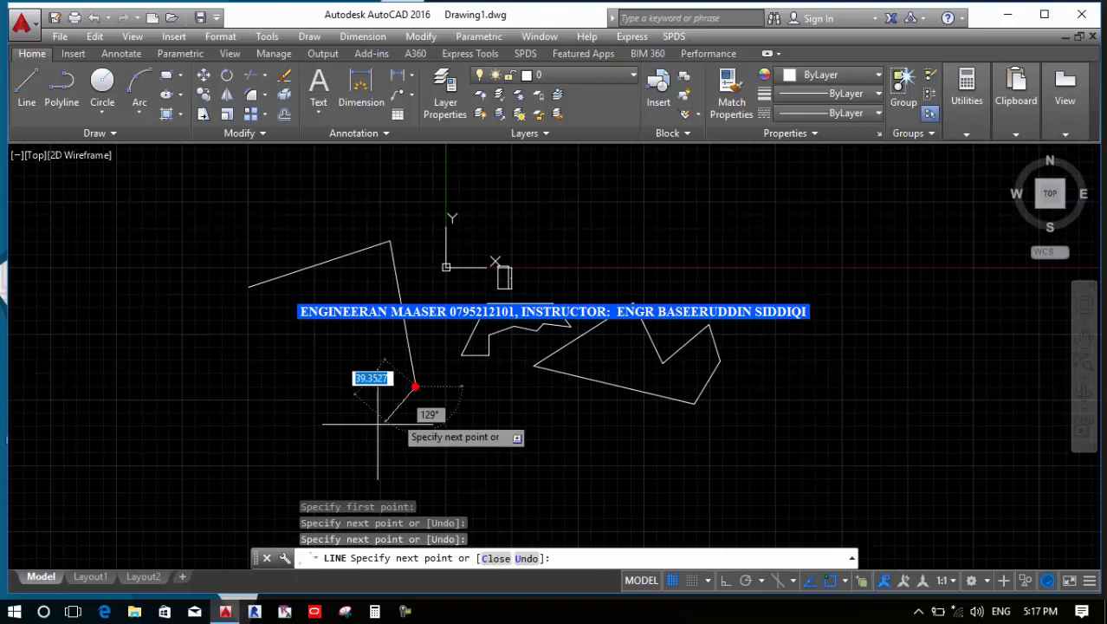
click(335, 424)
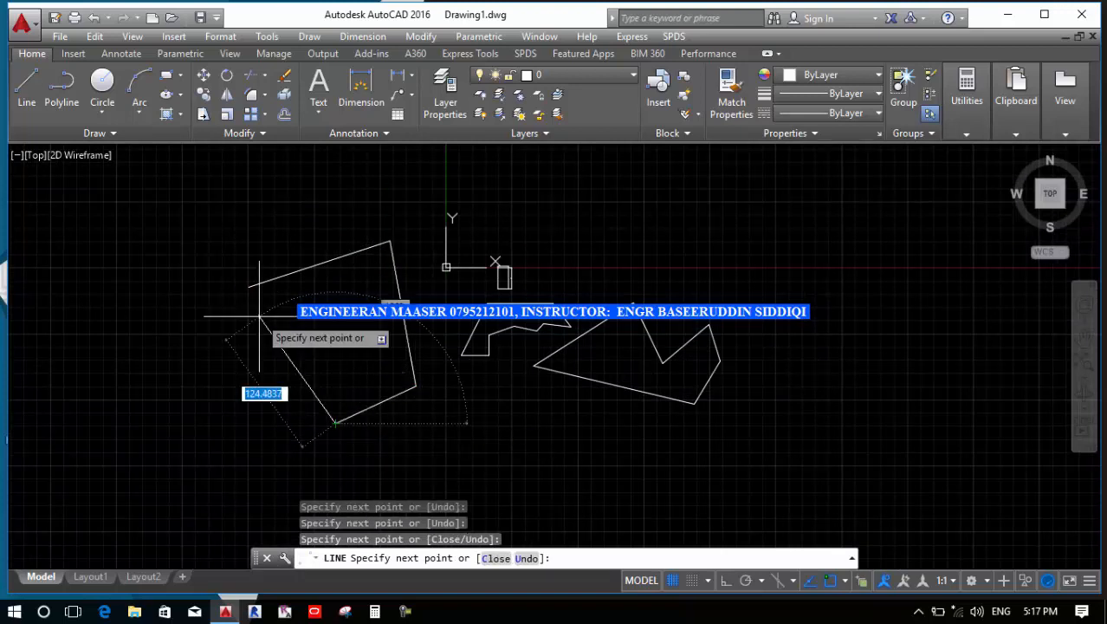
scroll(257, 307, up, 2)
click(243, 269)
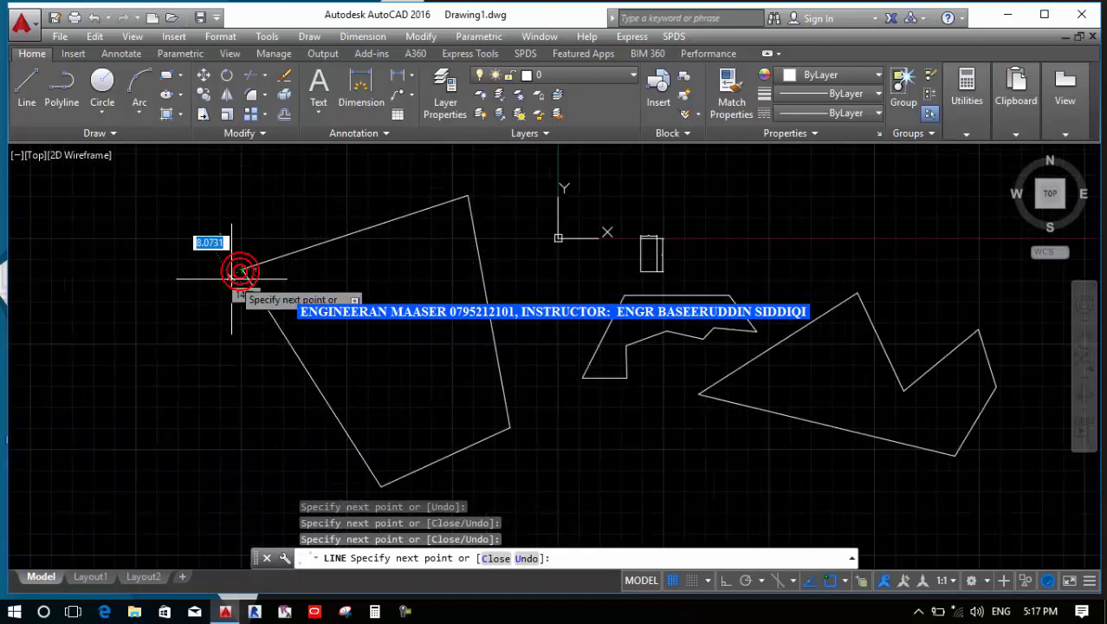
Continue from the outline's left corner with one segment to the upper left and one downward, and end the line.
click(82, 232)
click(95, 354)
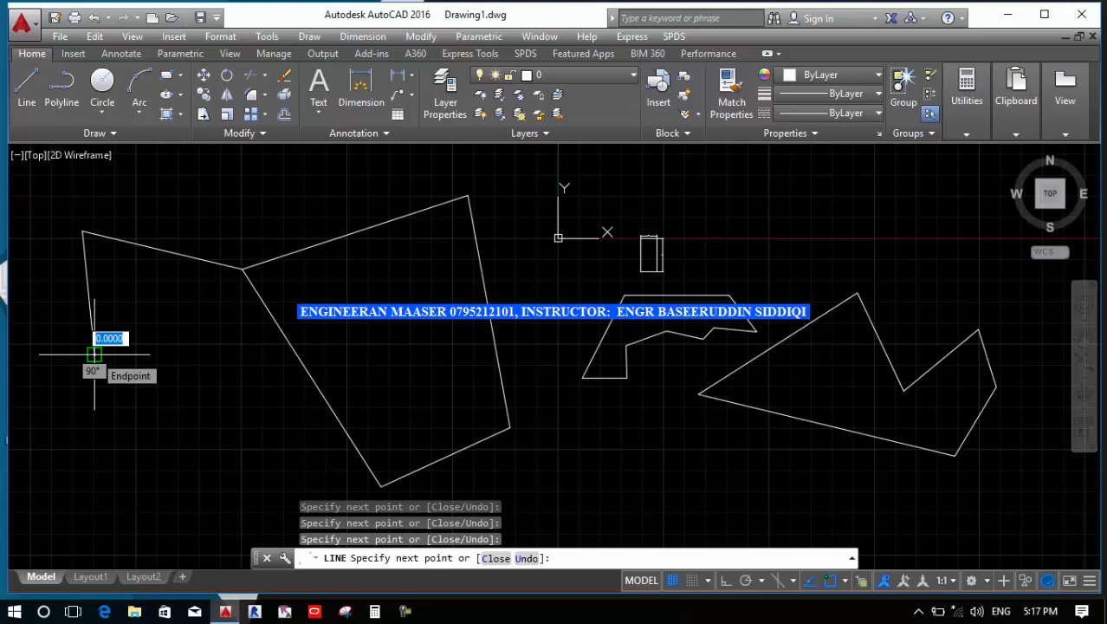
key(Return)
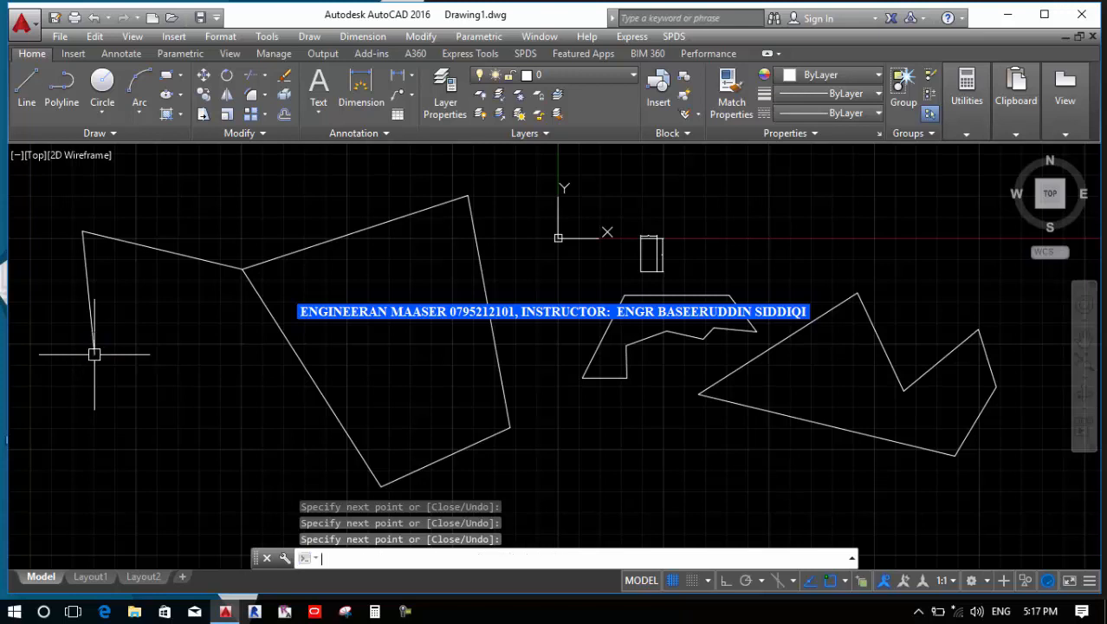
Start a new line above and to the right of the existing shapes and draw a long, nearly horizontal first segment.
scroll(185, 324, down, 4)
key(Return)
click(481, 223)
click(742, 224)
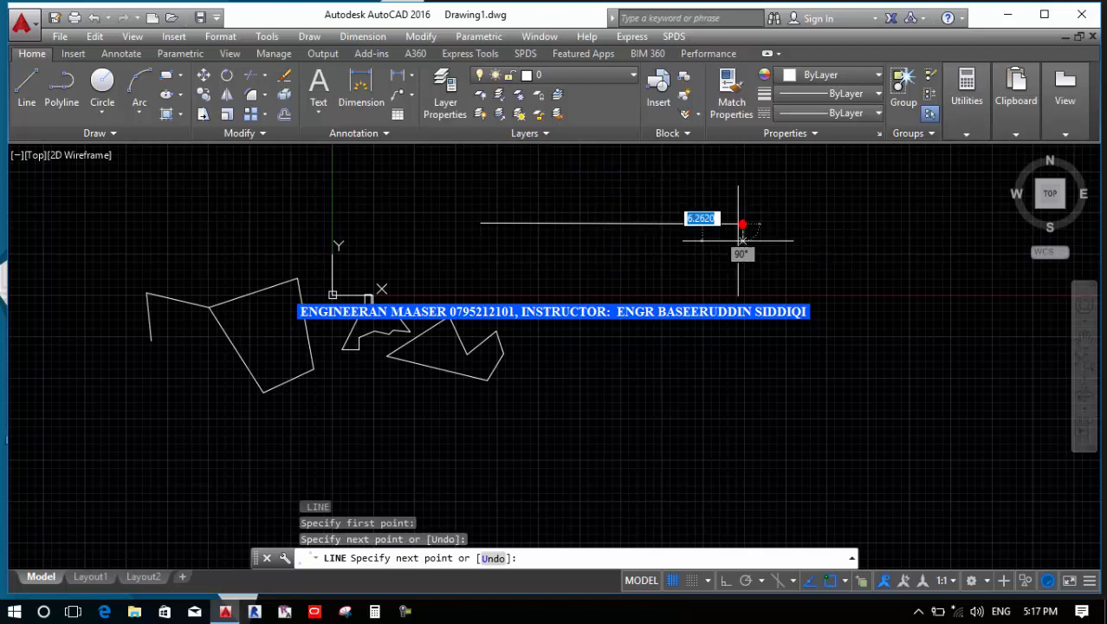
Add a vertical segment downward and a horizontal segment back to the left to the current line.
click(742, 349)
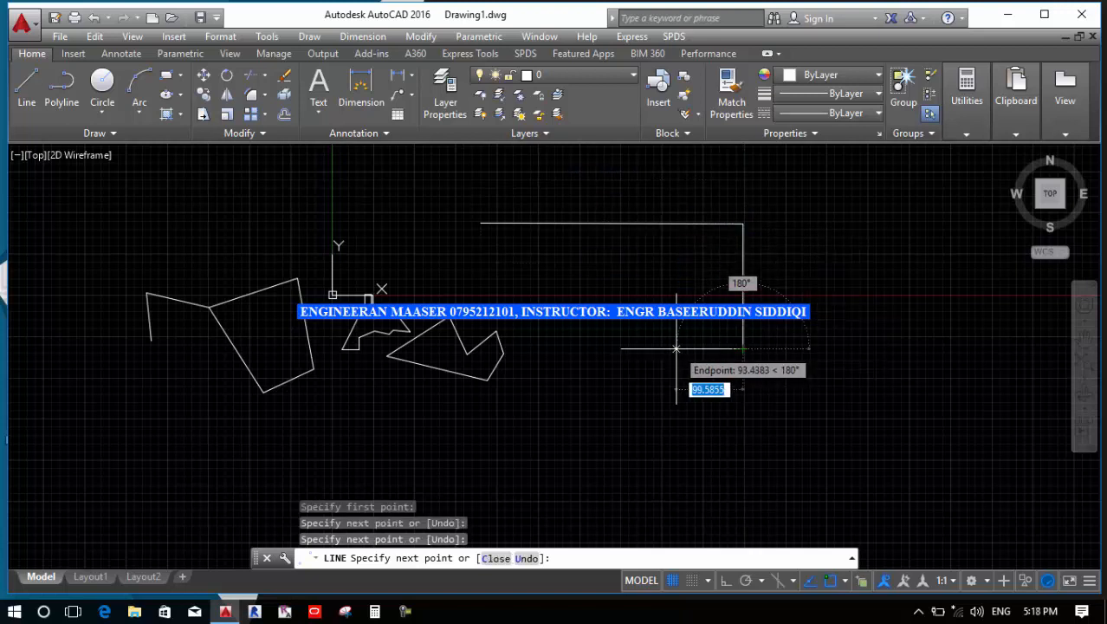
scroll(654, 350, up, 2)
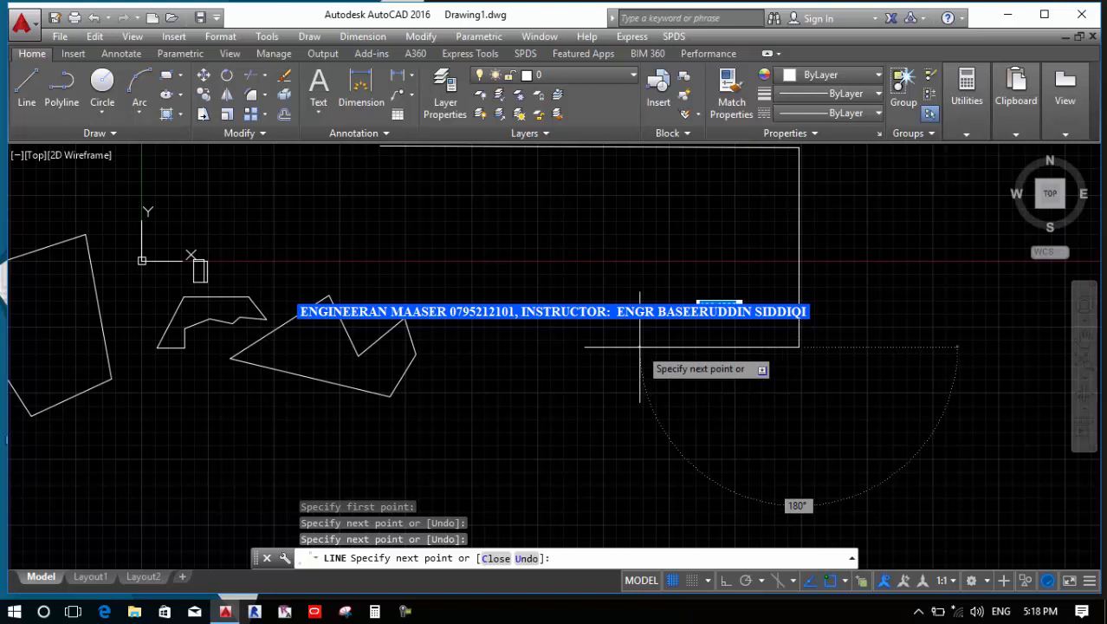
click(641, 346)
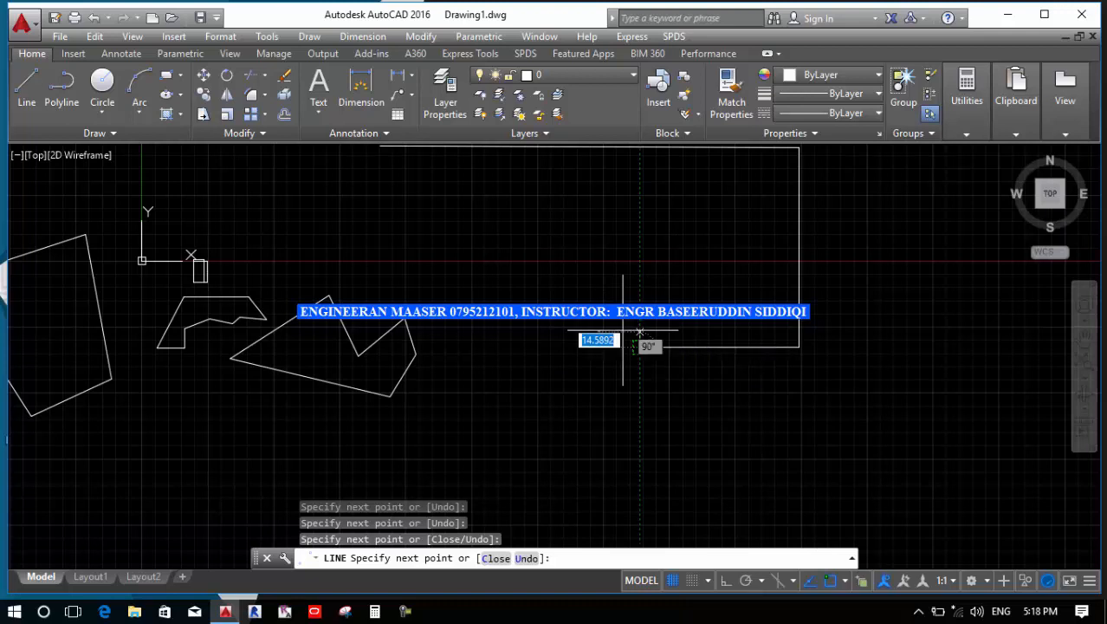
Undo the last two segments, one after the other, with the Line command's Undo option.
text(u)
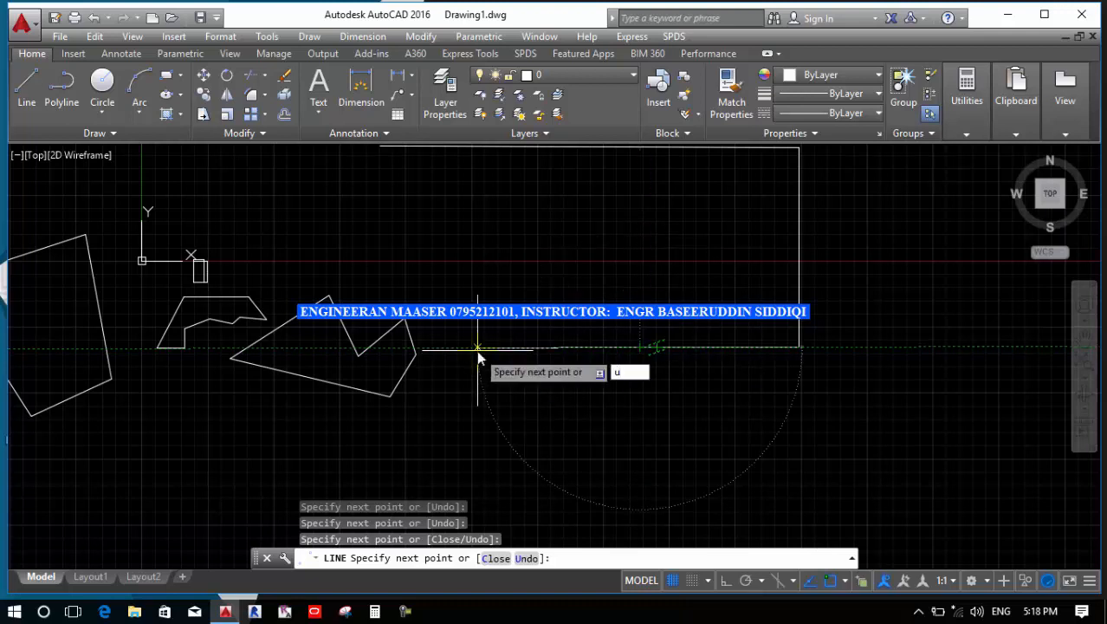
key(Return)
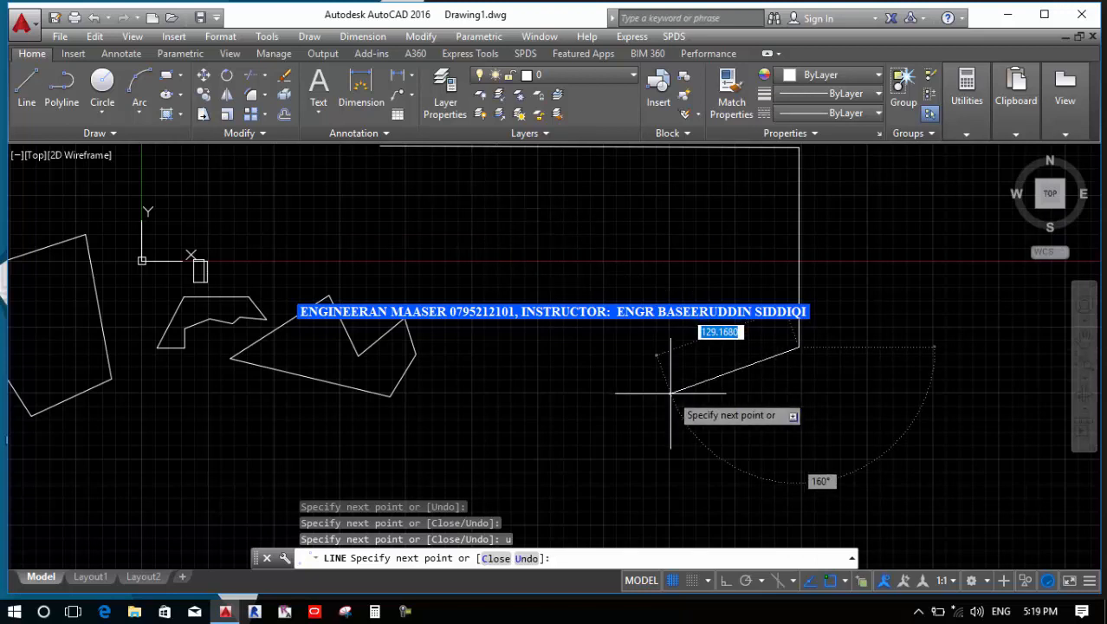
scroll(658, 373, down, 2)
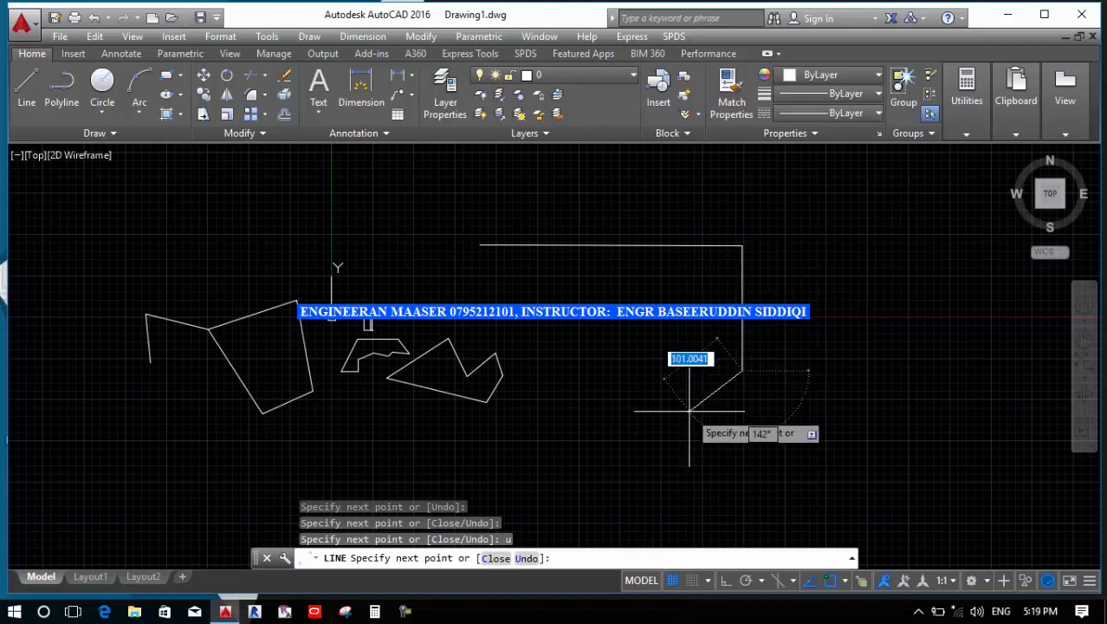
text(u)
key(Return)
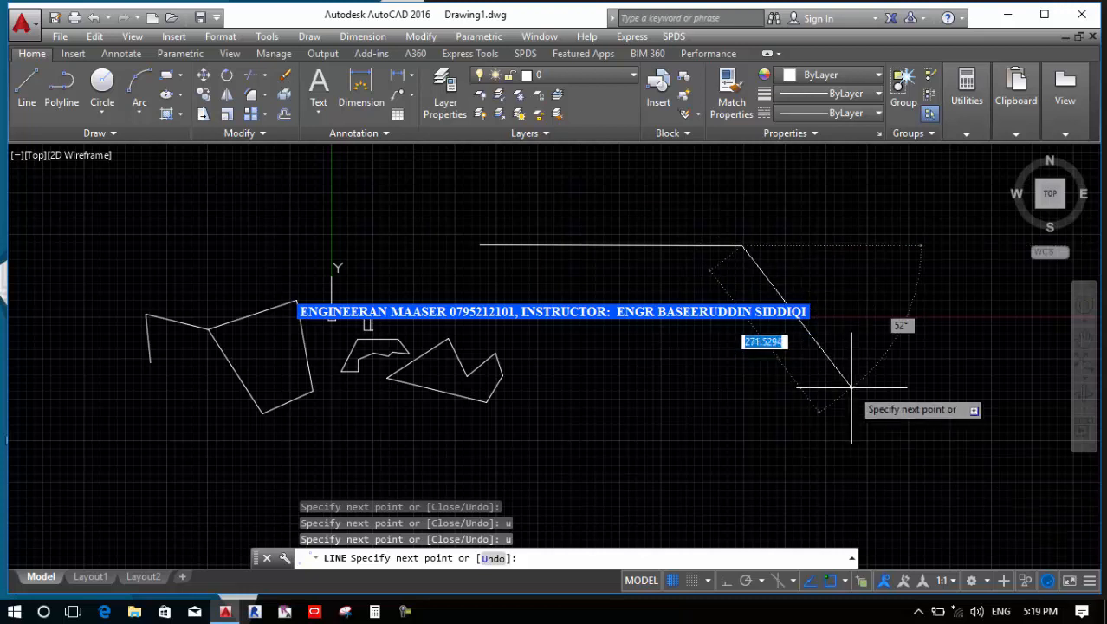
Add a segment sloping down to the left from the horizontal segment's right end and end the line.
click(703, 331)
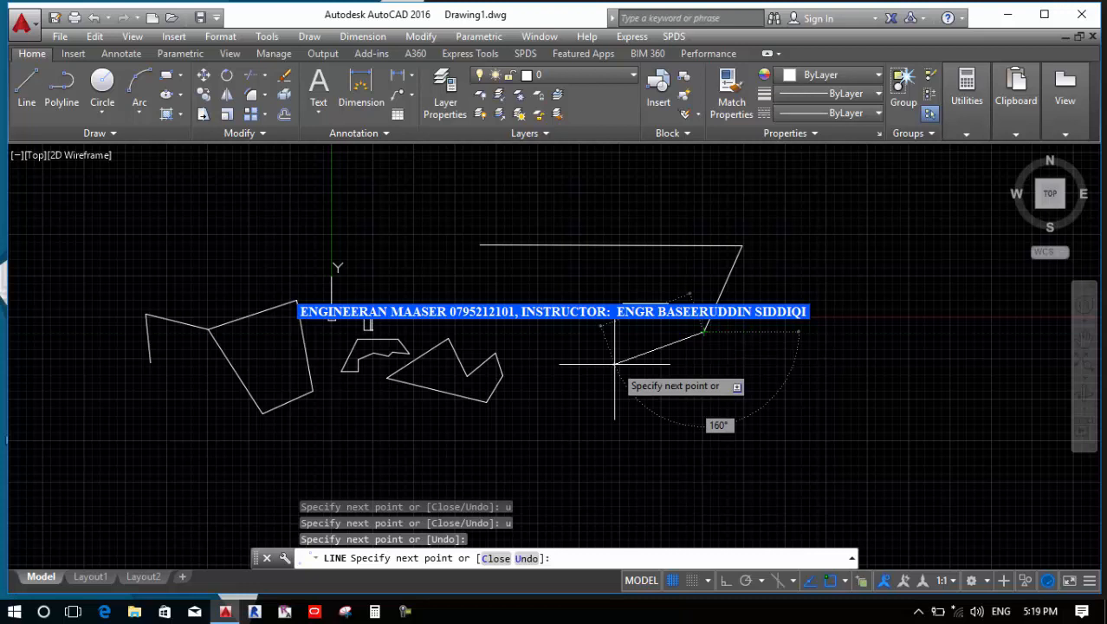
key(Return)
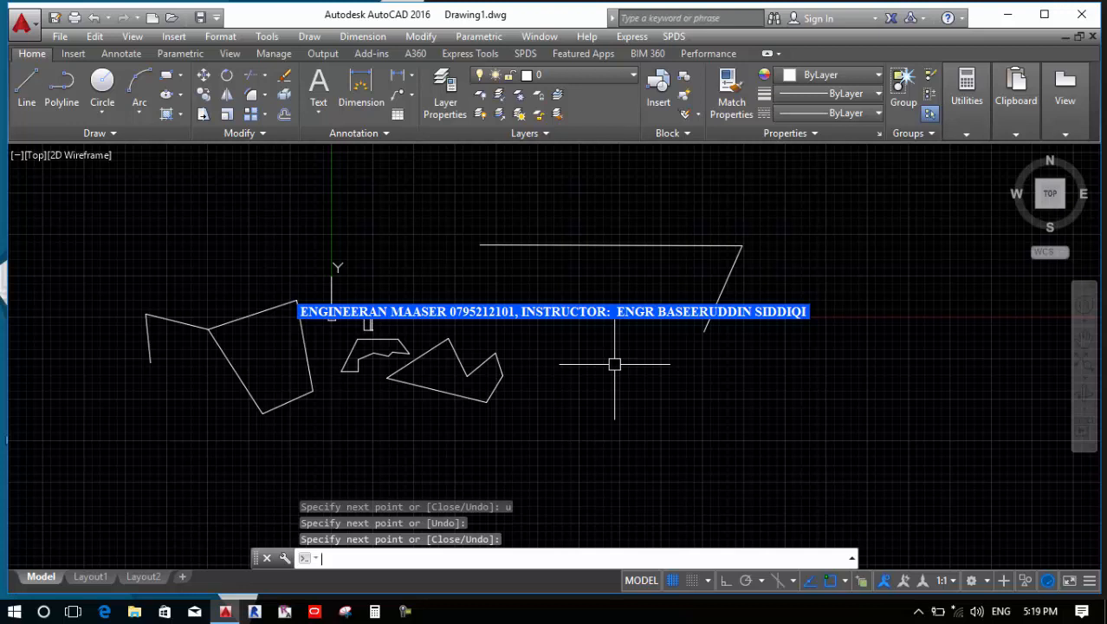
With Ortho on, draw a line up from the long horizontal segment's left end using a <45 angle override, and end it.
key(Return)
scroll(702, 274, up, 2)
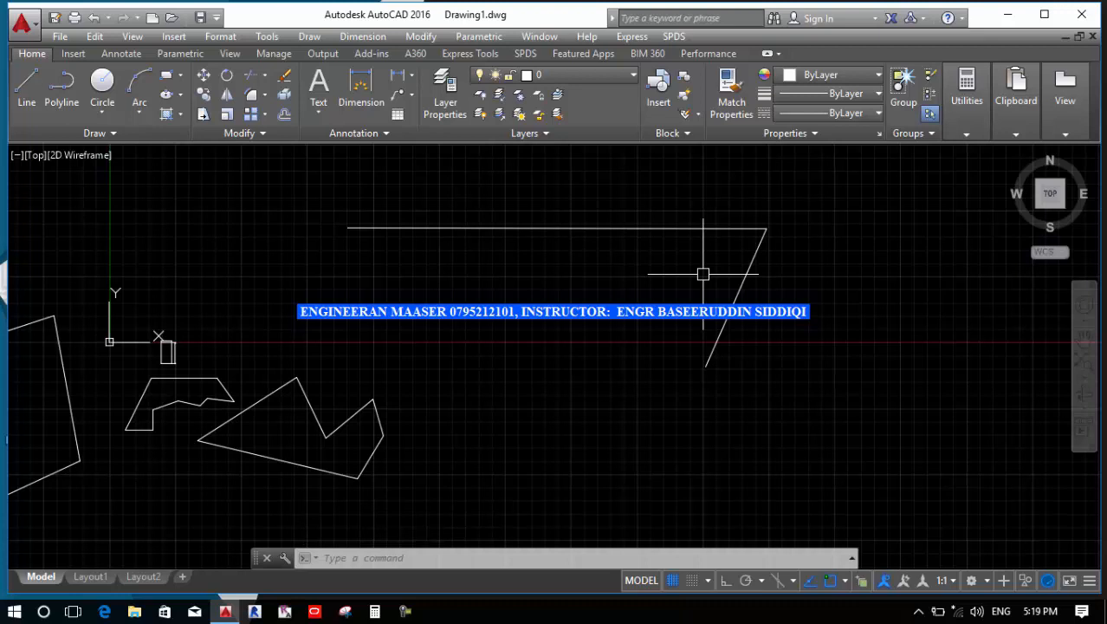
text(L)
key(Return)
click(347, 227)
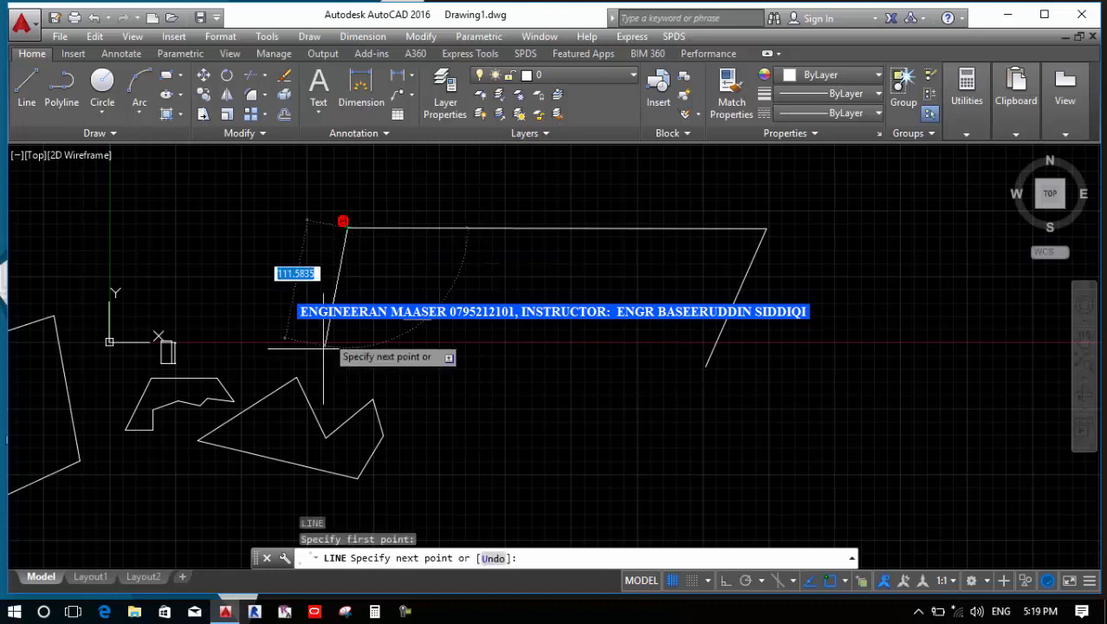
scroll(335, 297, down, 3)
scroll(371, 265, up, 3)
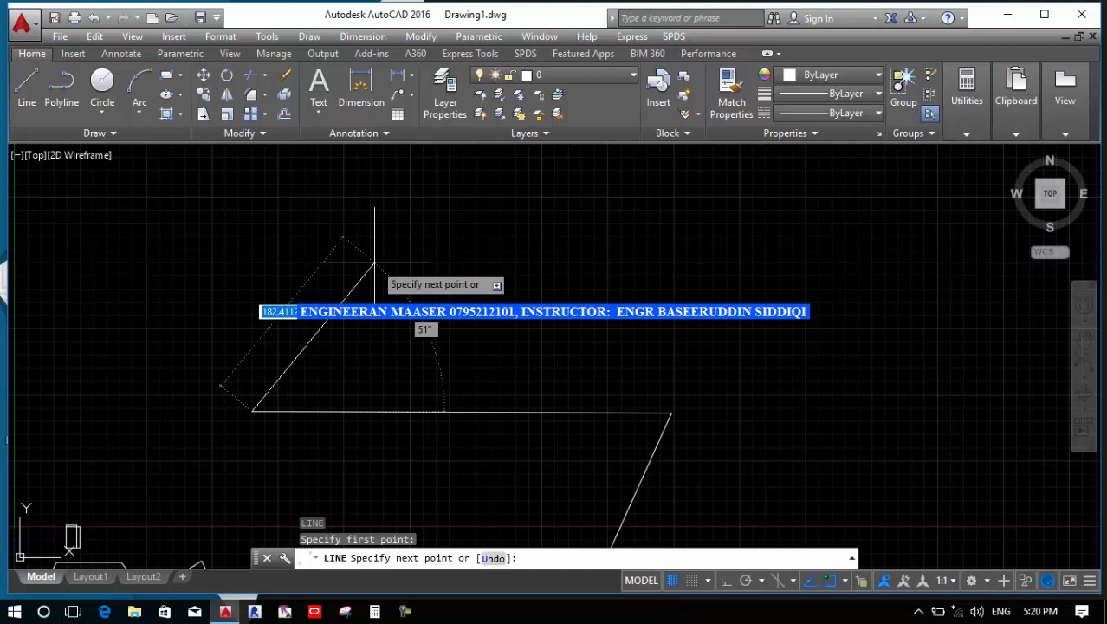
key(F8)
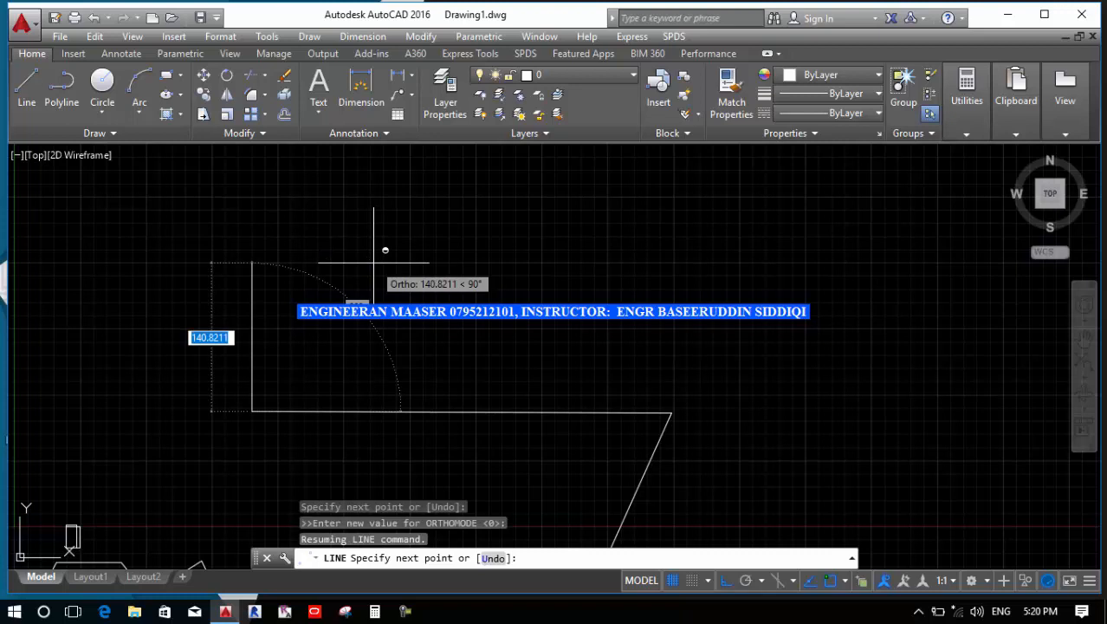
text(<)
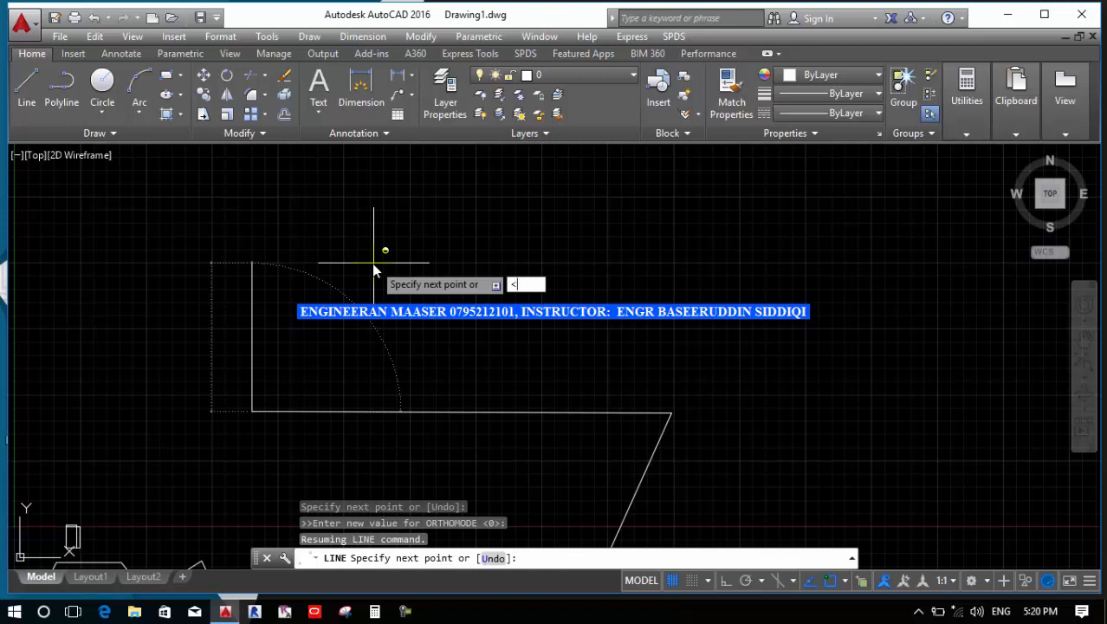
text(45)
key(Return)
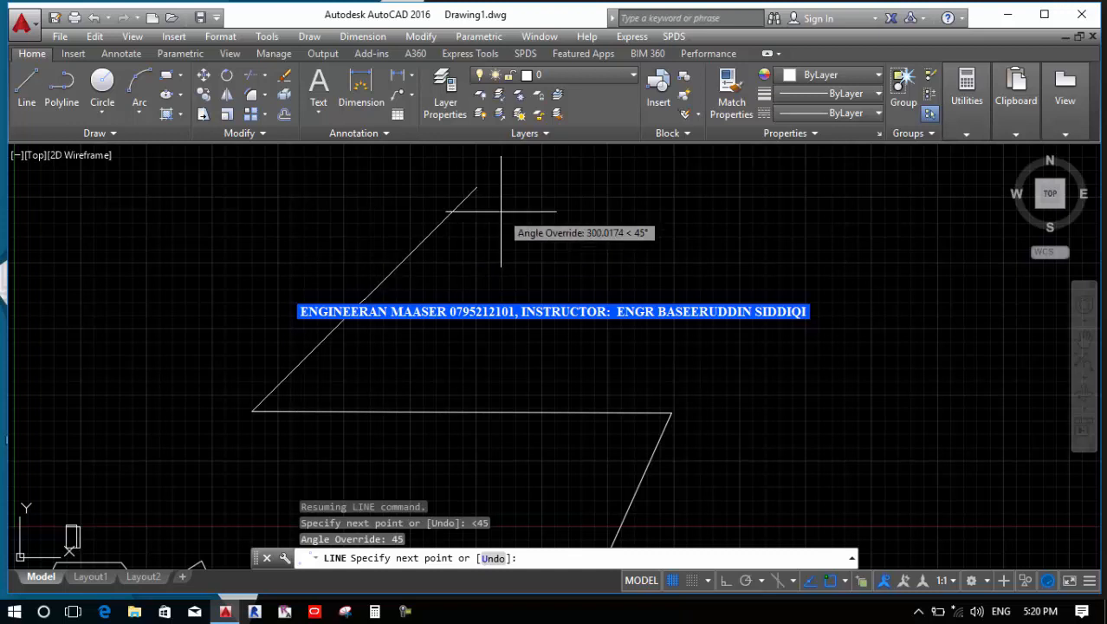
click(447, 215)
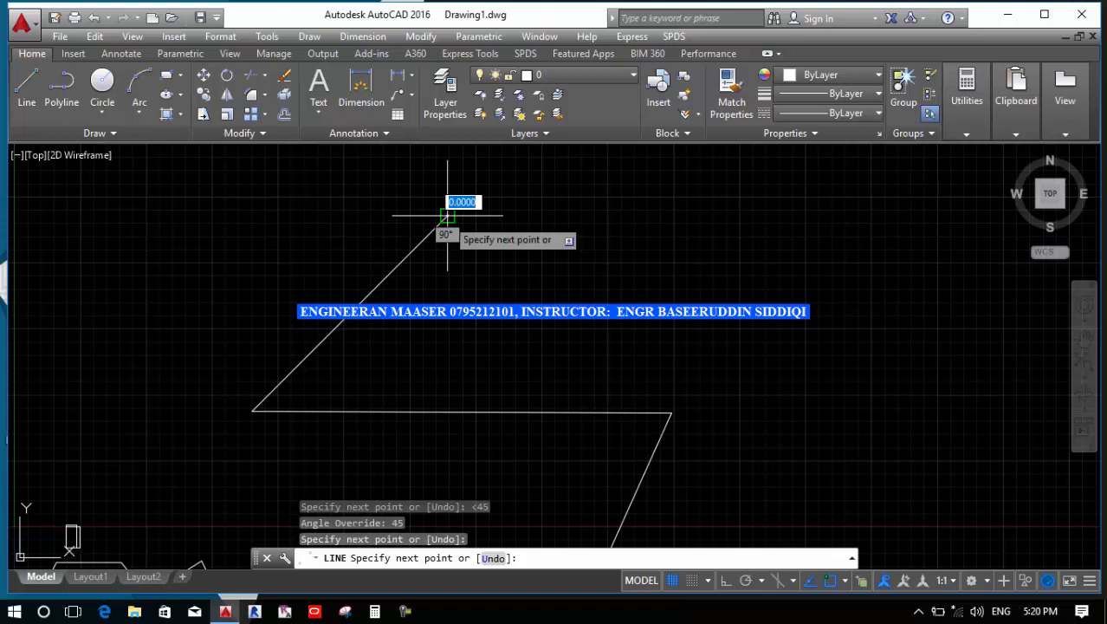
key(Return)
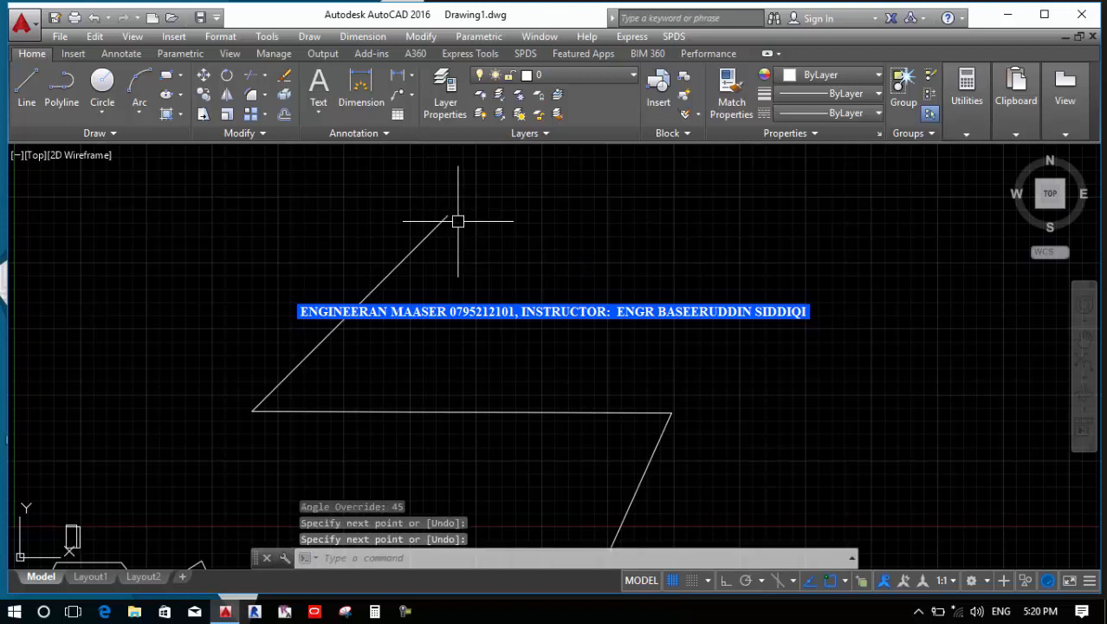
Draw a separate horizontal line with Ortho on, just beyond the right end of the long horizontal segment.
scroll(455, 247, down, 2)
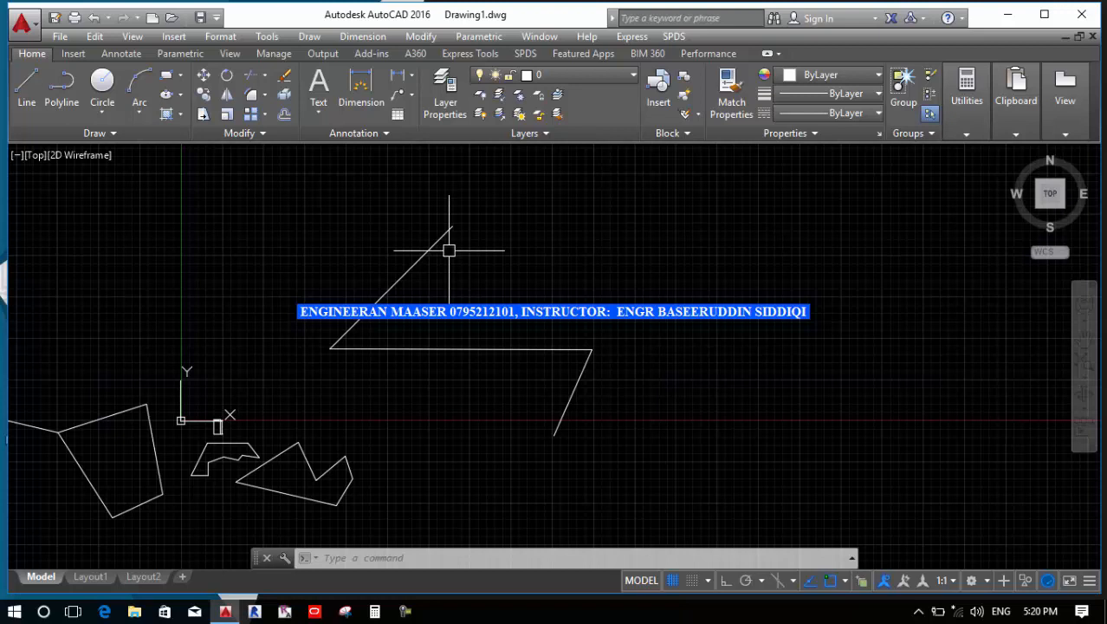
text(l)
key(Return)
click(607, 348)
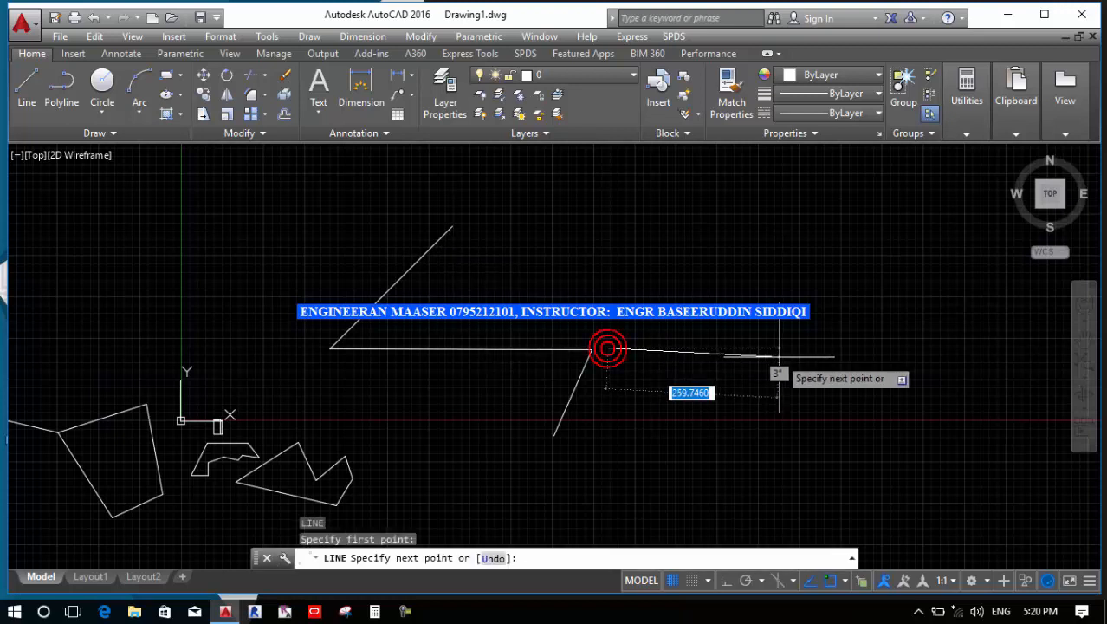
click(726, 580)
click(801, 400)
key(Return)
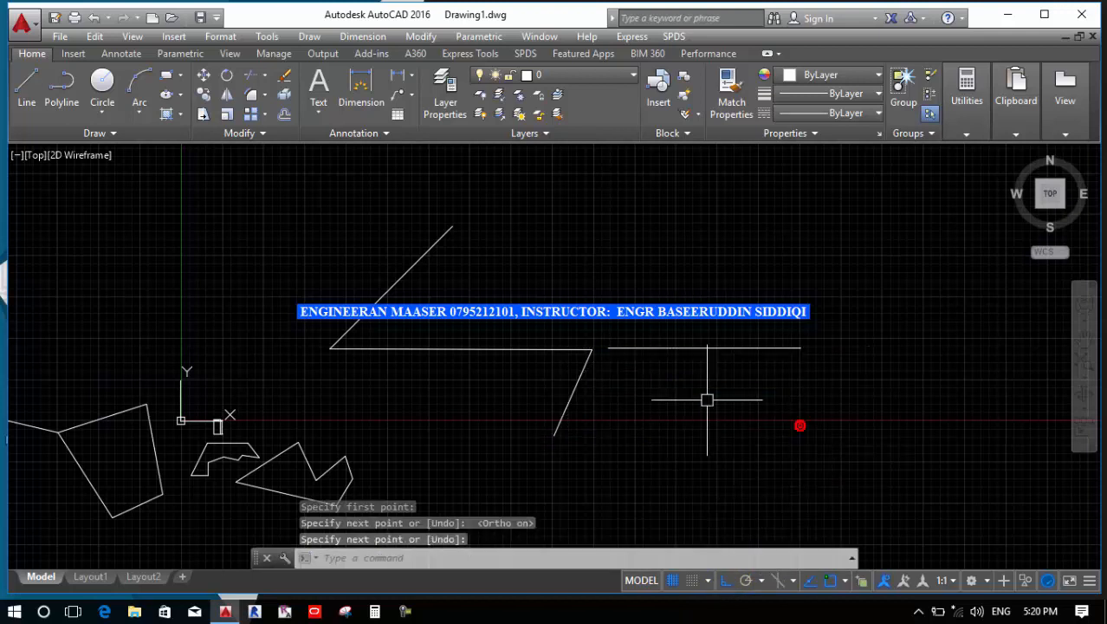
key(Return)
key(Return)
key(Escape)
text(l)
key(Return)
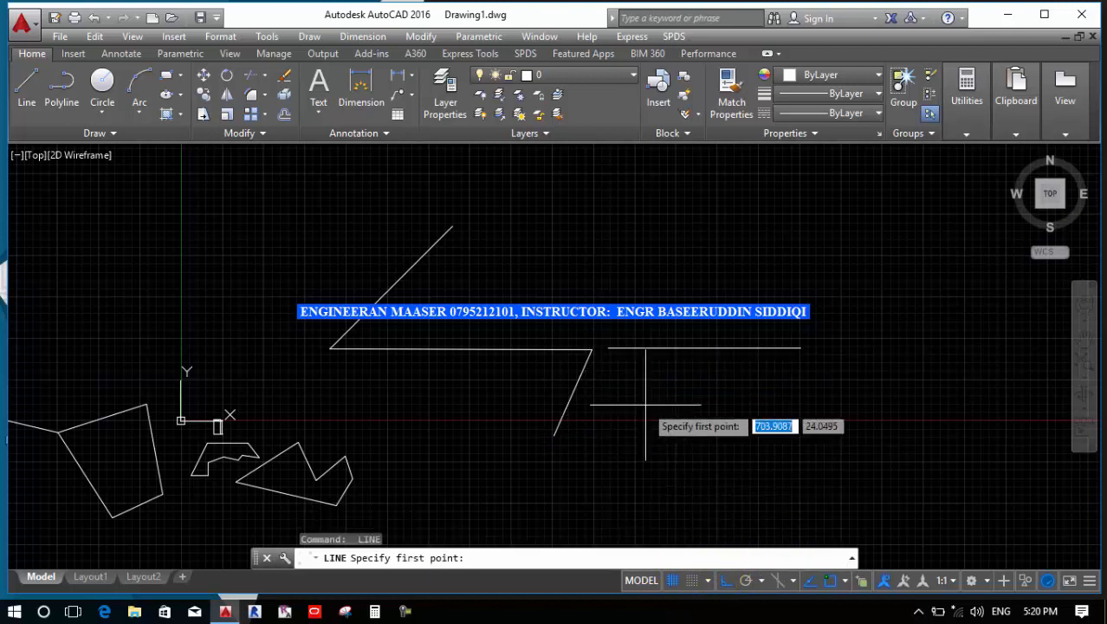
key(Escape)
Turn Ortho off and draw a 45-unit line sloping up at about 64 degrees from the new horizontal line's left end.
click(726, 581)
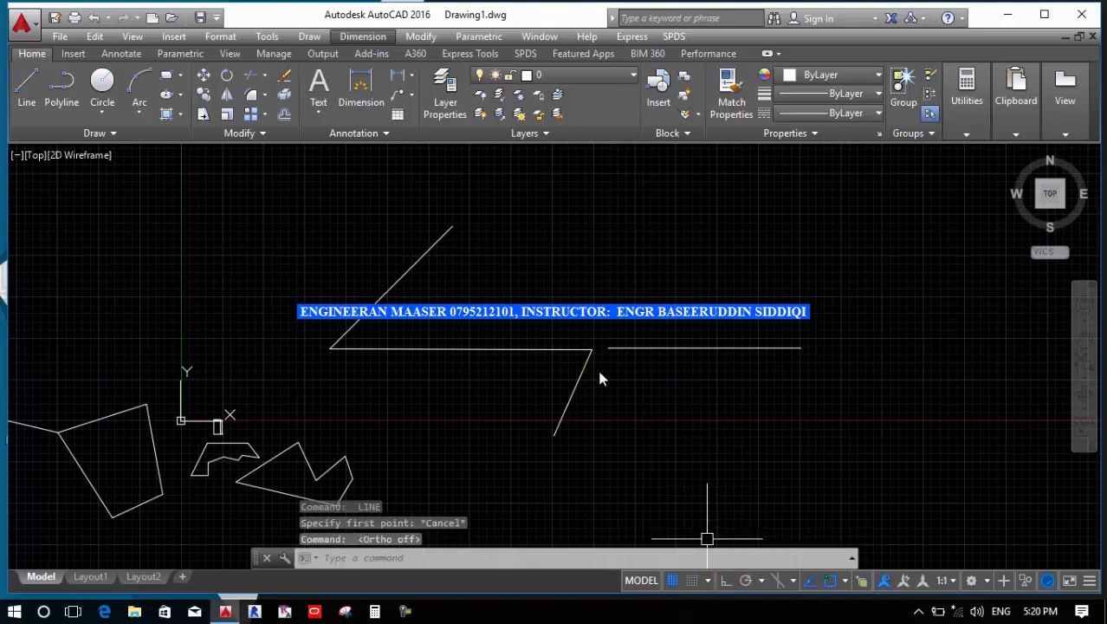
click(621, 381)
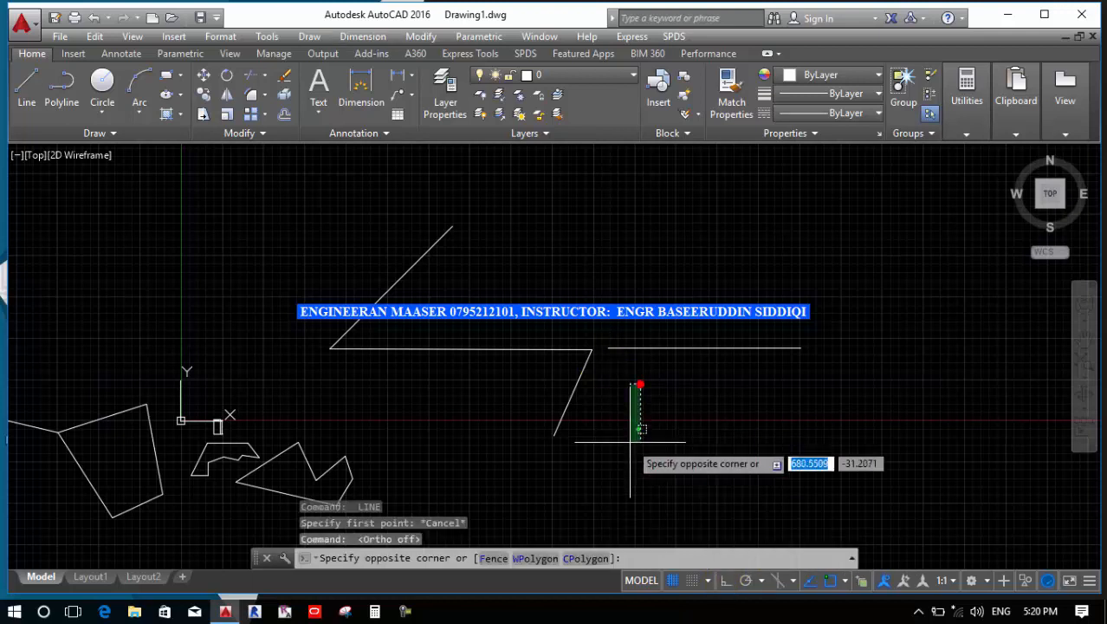
key(Escape)
text(l)
key(Return)
click(609, 347)
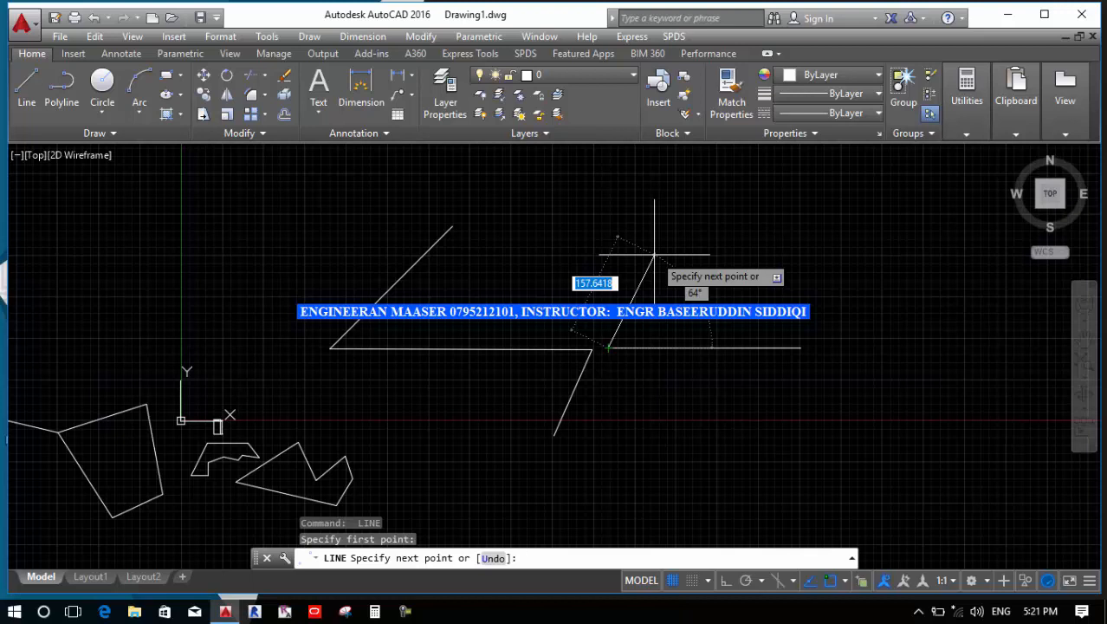
text(45)
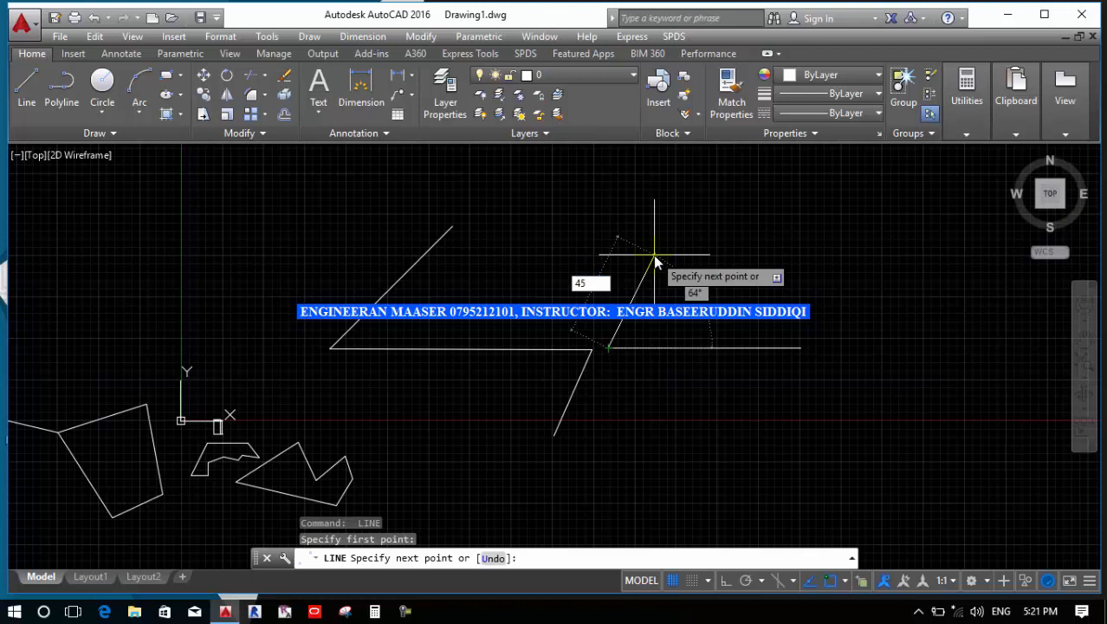
key(Return)
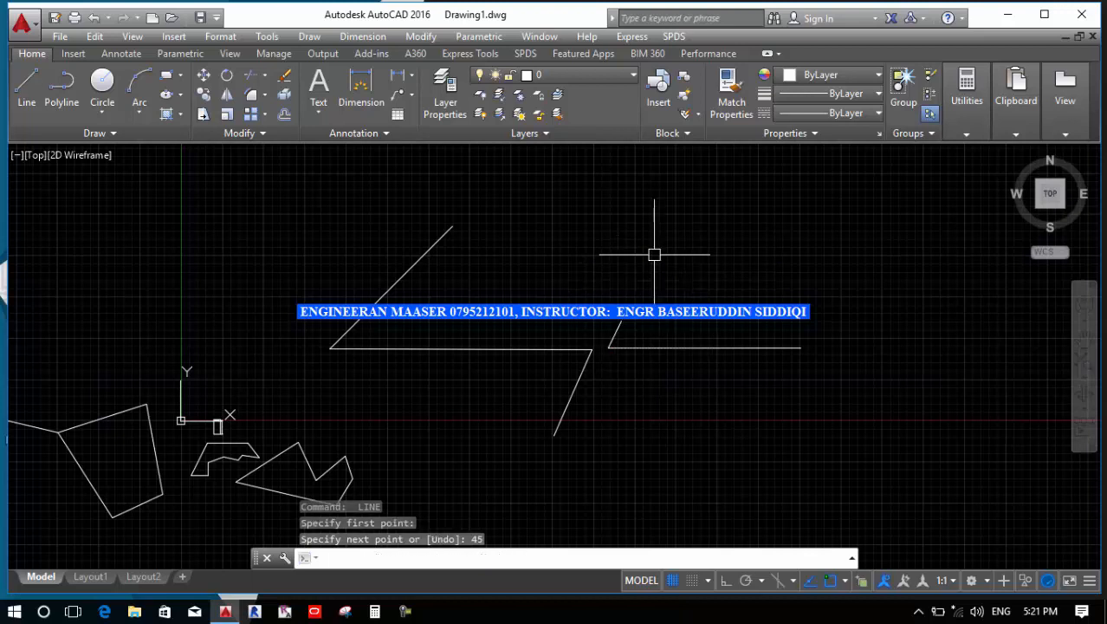
key(Return)
Add an angular dimension between the long horizontal segment and the angle-override line rising from its left end.
scroll(609, 357, up, 4)
scroll(612, 301, up, 1)
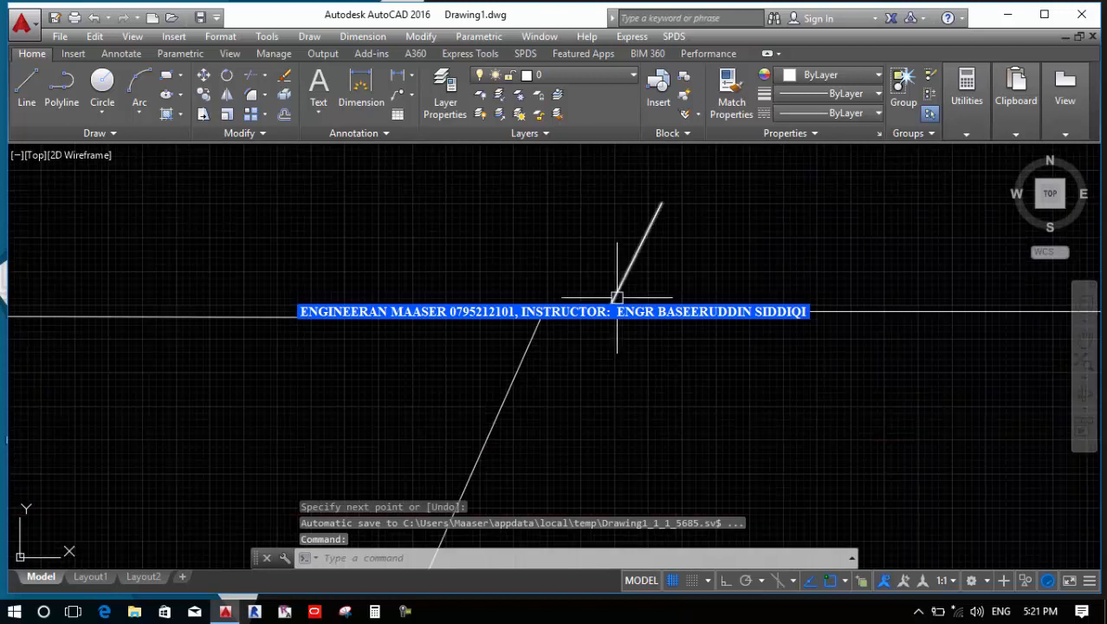
scroll(617, 300, down, 3)
scroll(260, 321, down, 2)
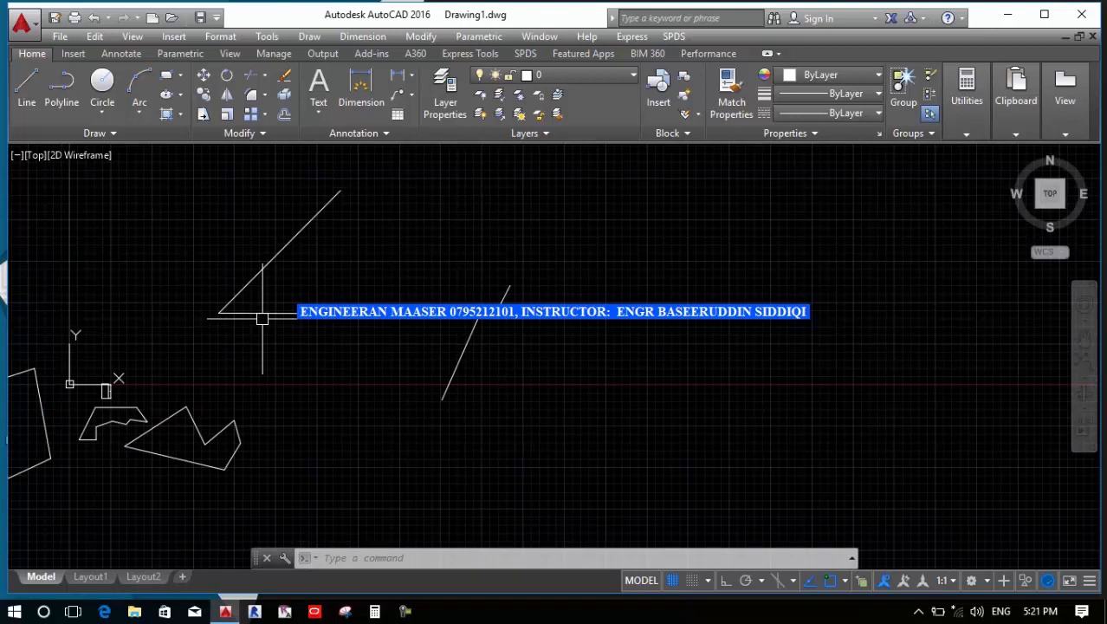
scroll(262, 316, up, 2)
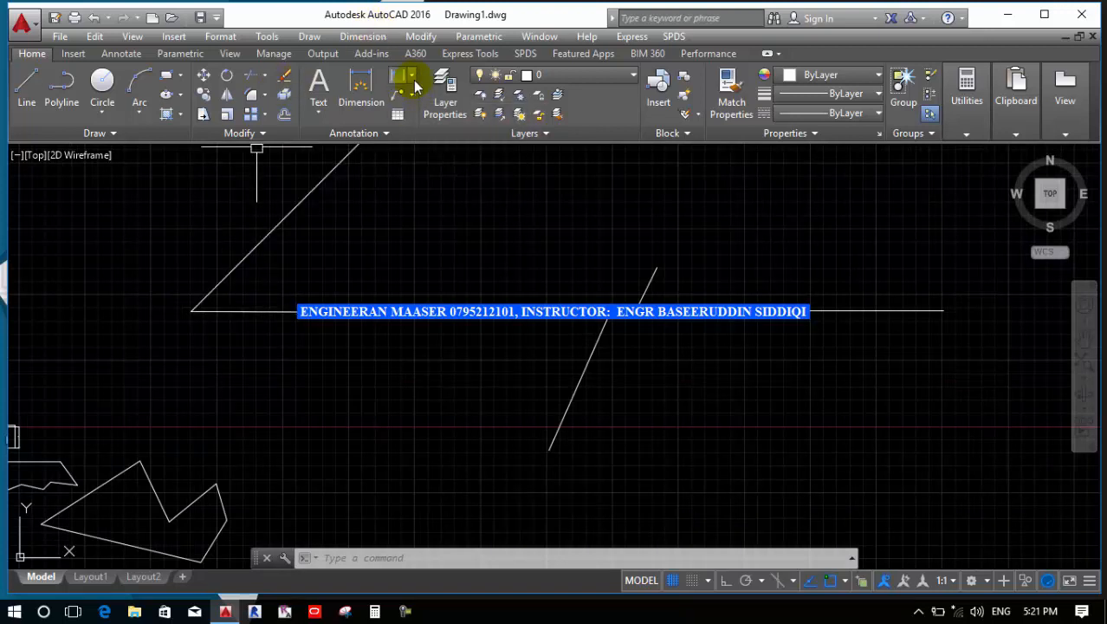
click(412, 78)
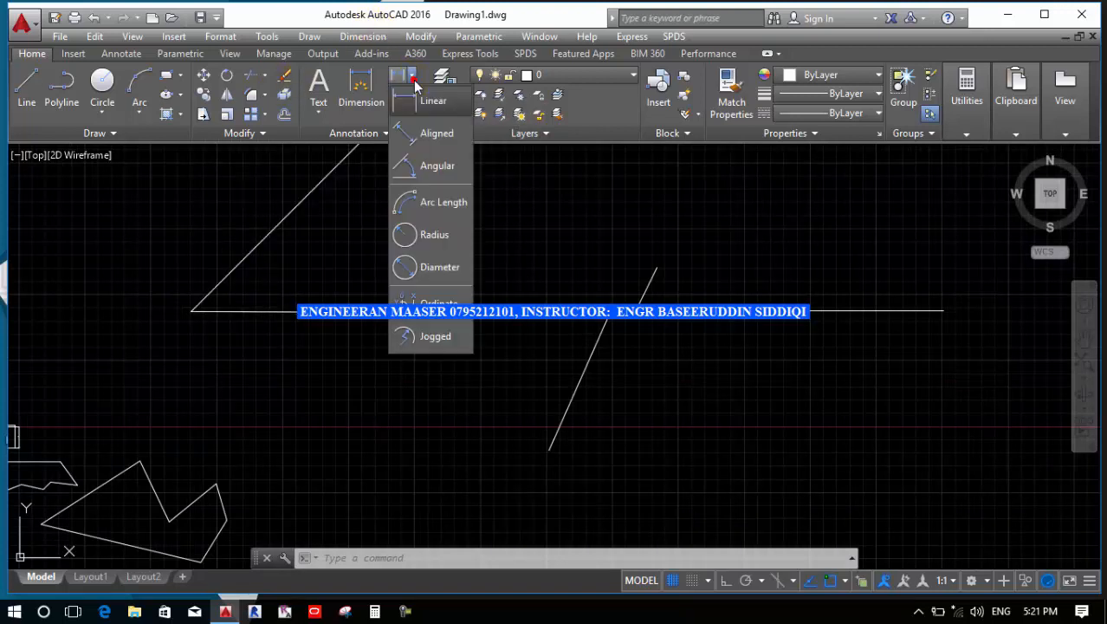
click(413, 166)
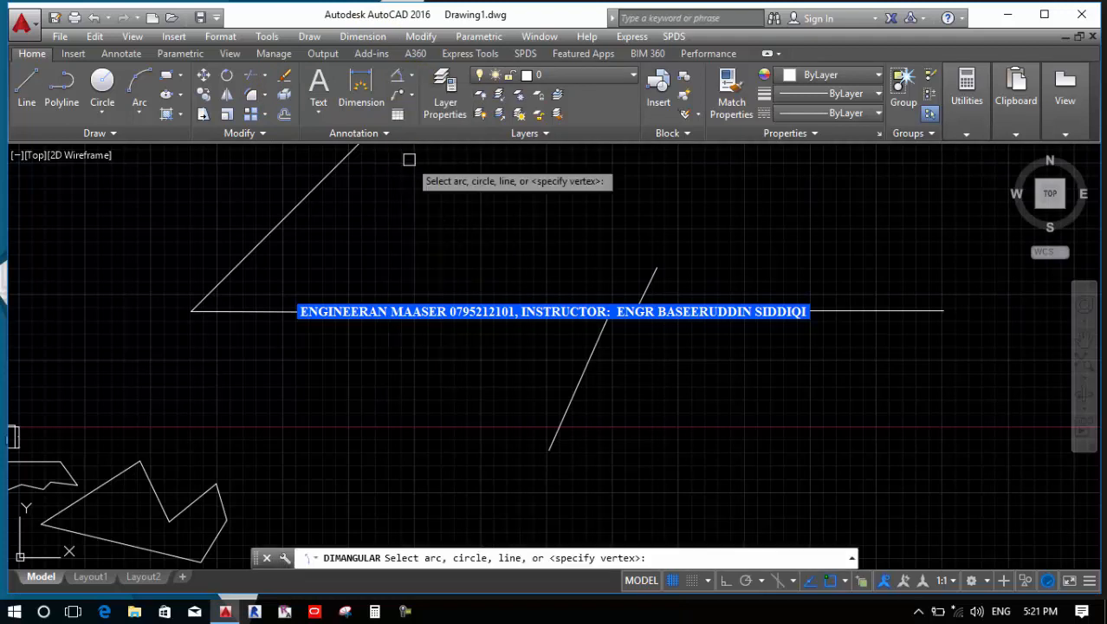
click(277, 311)
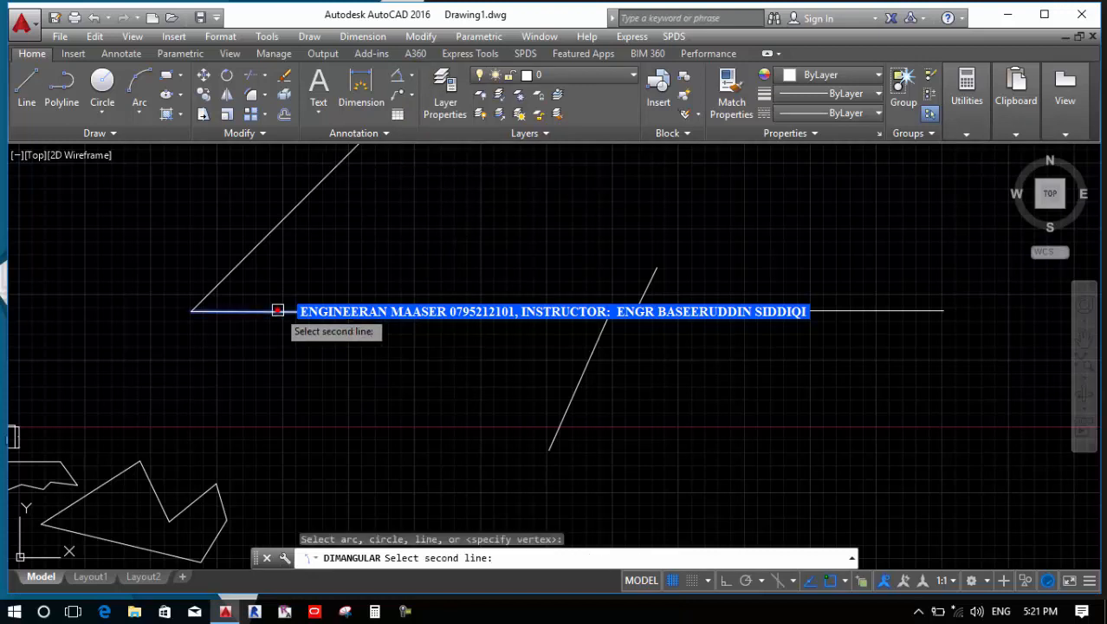
click(247, 256)
scroll(276, 290, up, 4)
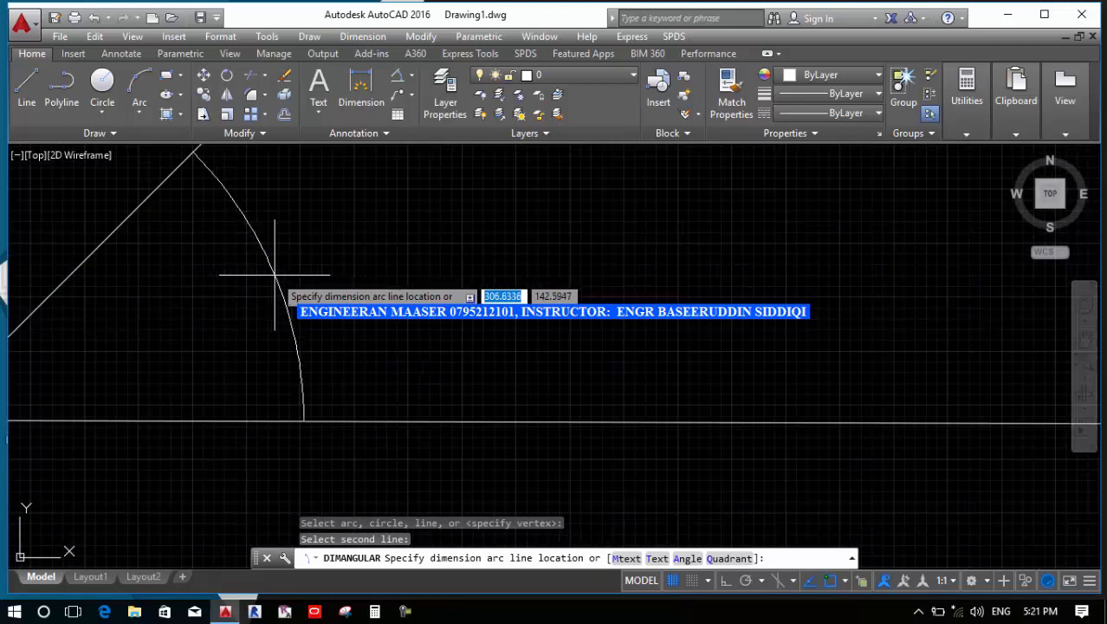
key(Escape)
click(301, 270)
scroll(185, 316, down, 5)
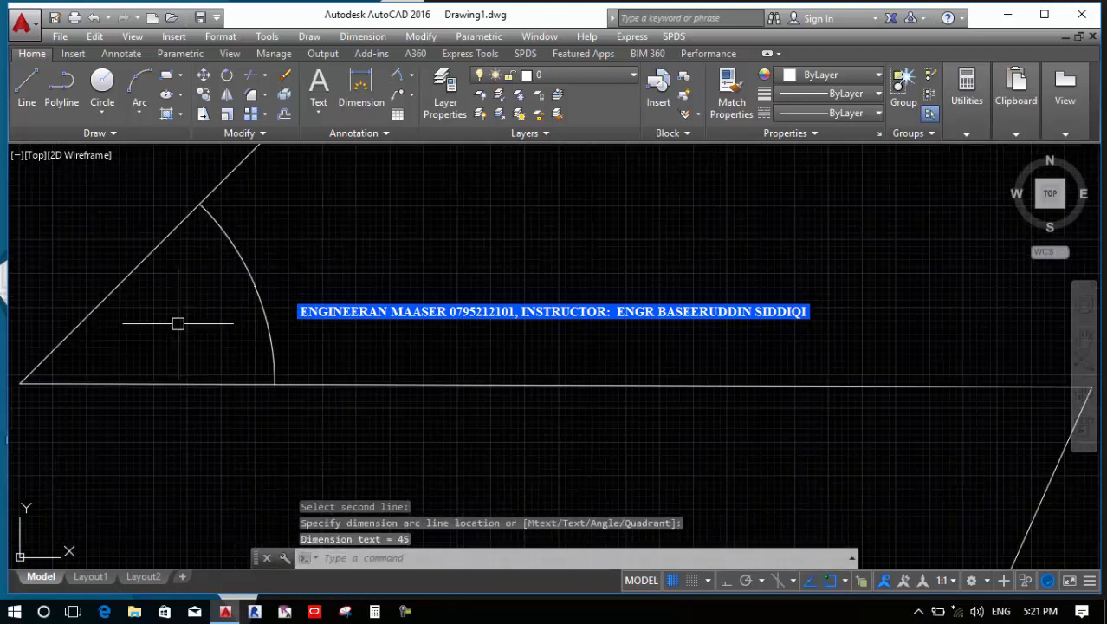
Add an angular dimension between the separate horizontal line and the short 45-unit line sloping up from it.
scroll(399, 337, up, 2)
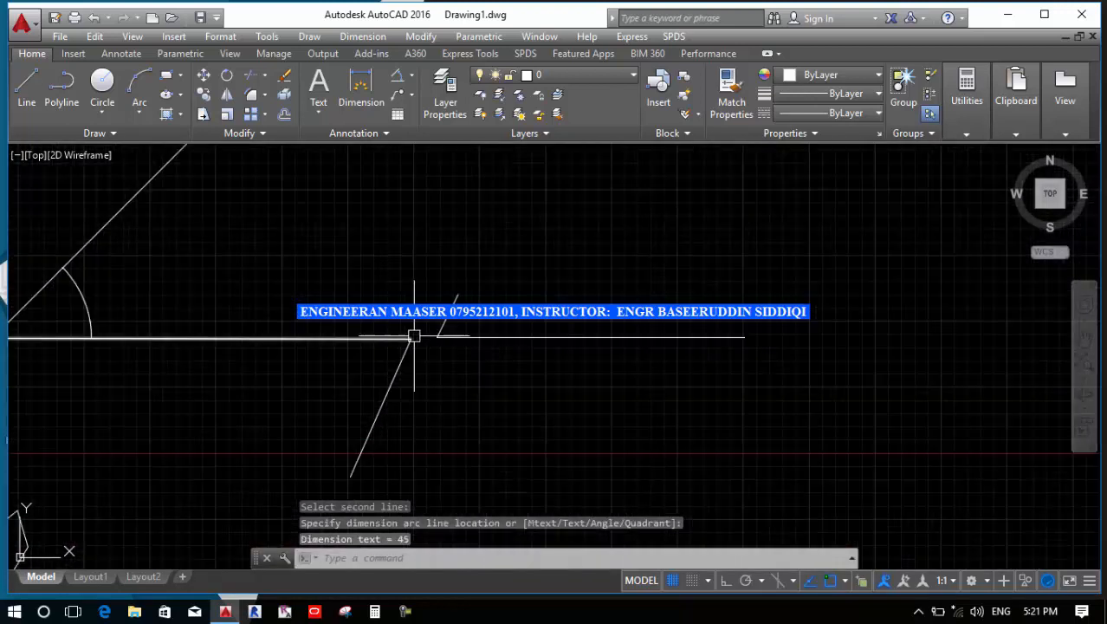
key(Return)
scroll(429, 334, up, 2)
scroll(459, 346, up, 2)
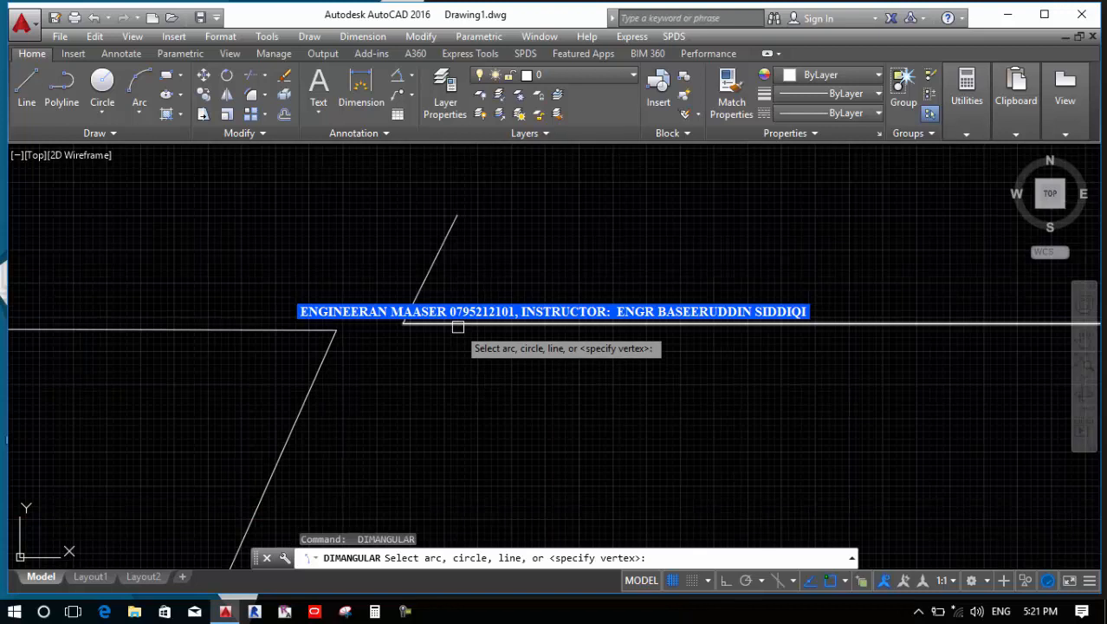
click(457, 324)
click(421, 285)
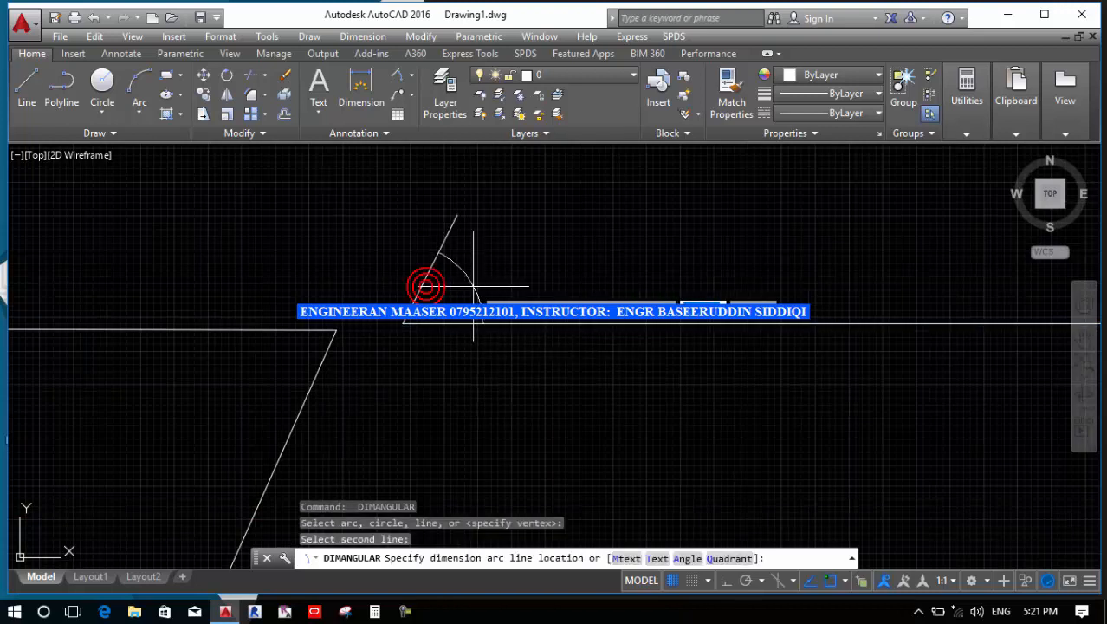
click(473, 285)
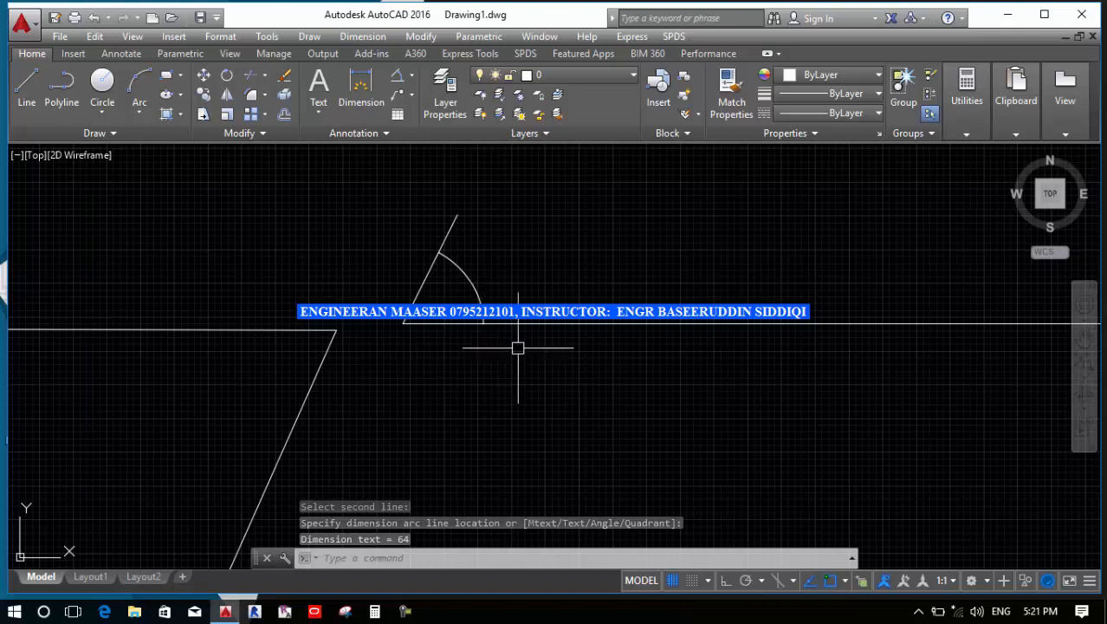
Inspect the short sloping line's angular dimension up close and look through the available zoom options.
scroll(467, 279, up, 2)
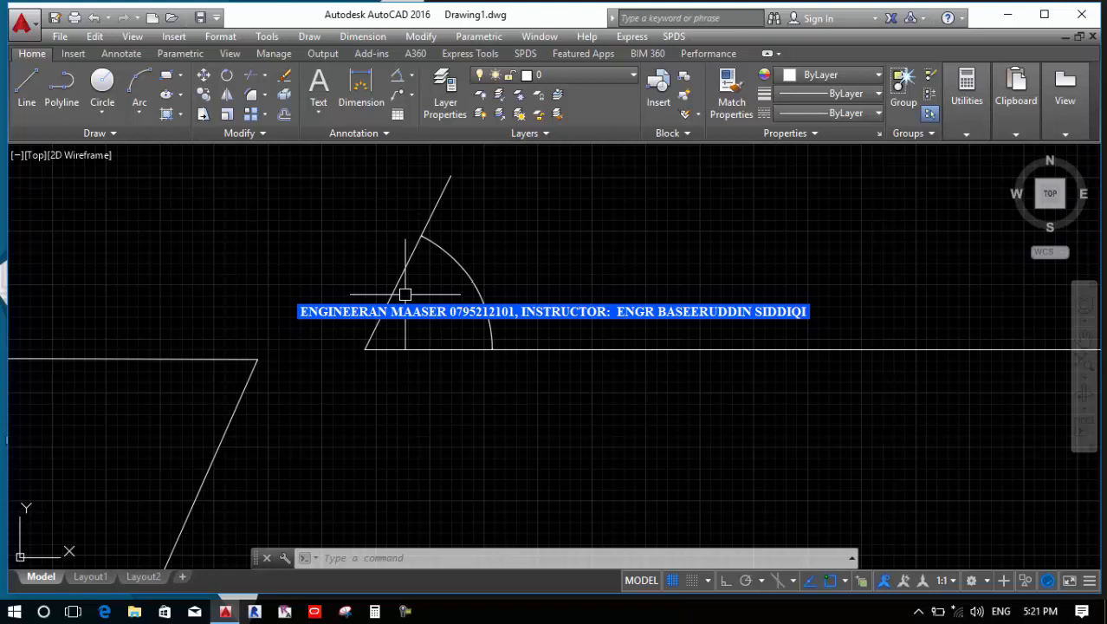
scroll(404, 295, up, 6)
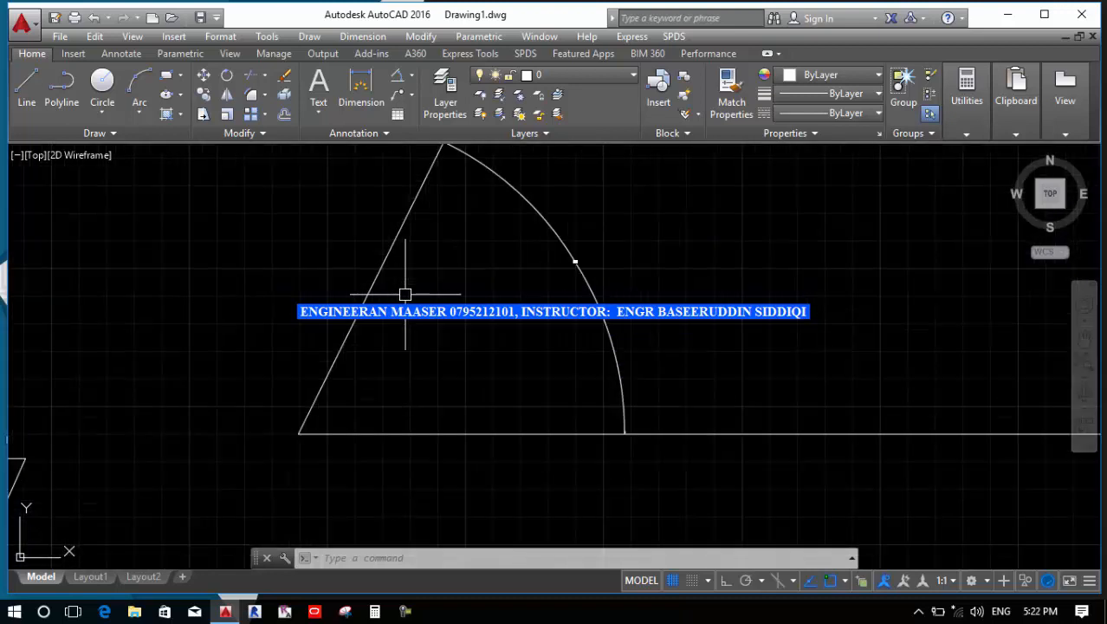
scroll(404, 294, down, 3)
scroll(405, 294, up, 5)
scroll(405, 295, down, 2)
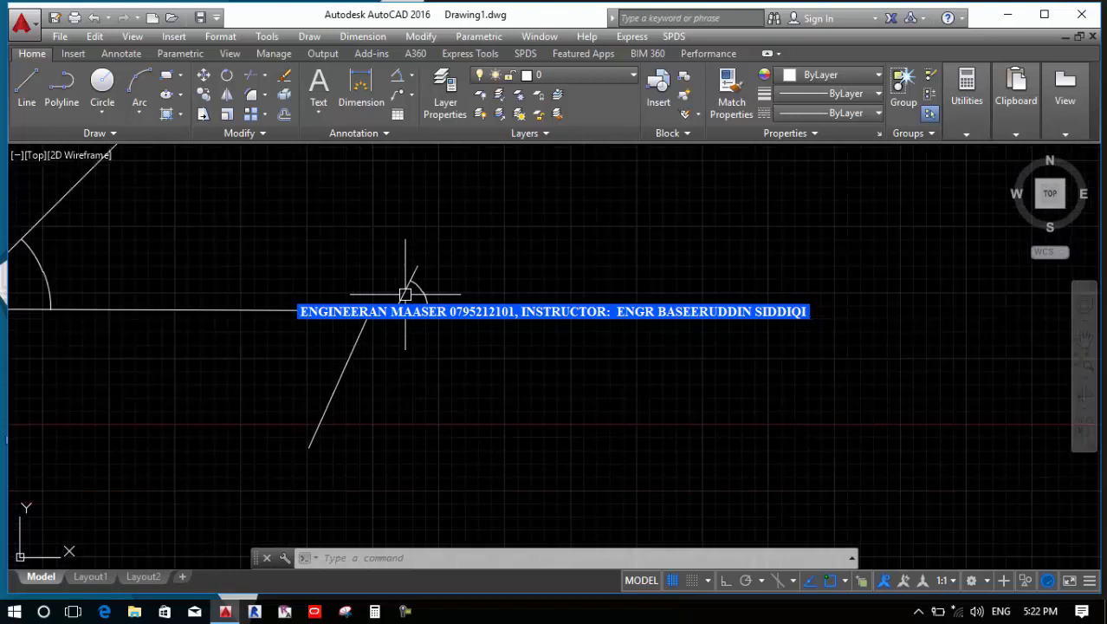
click(1079, 381)
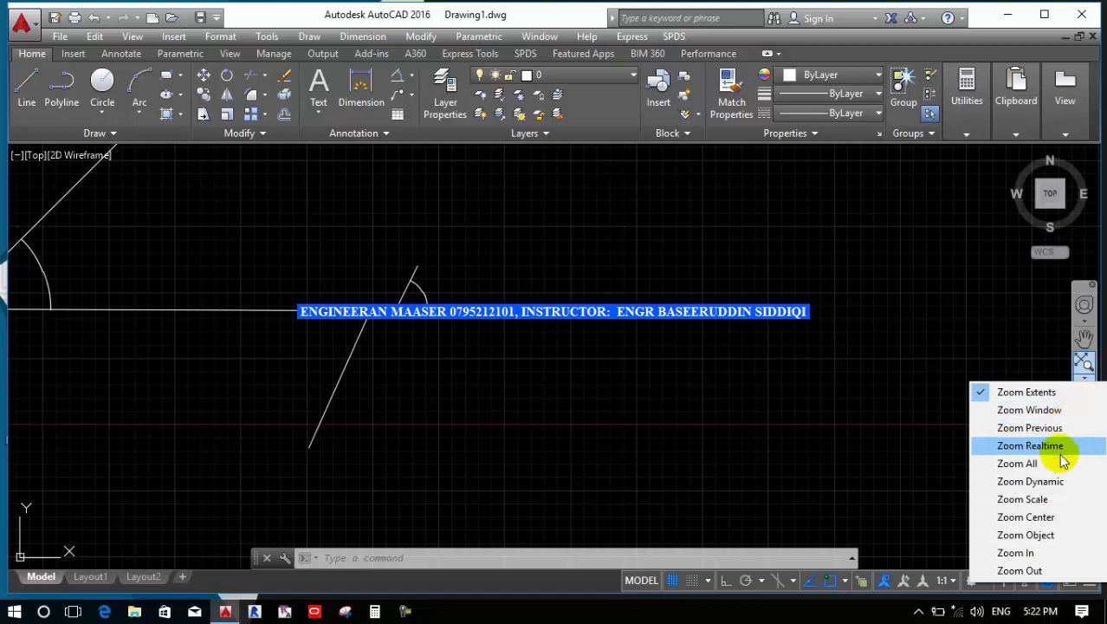
click(600, 414)
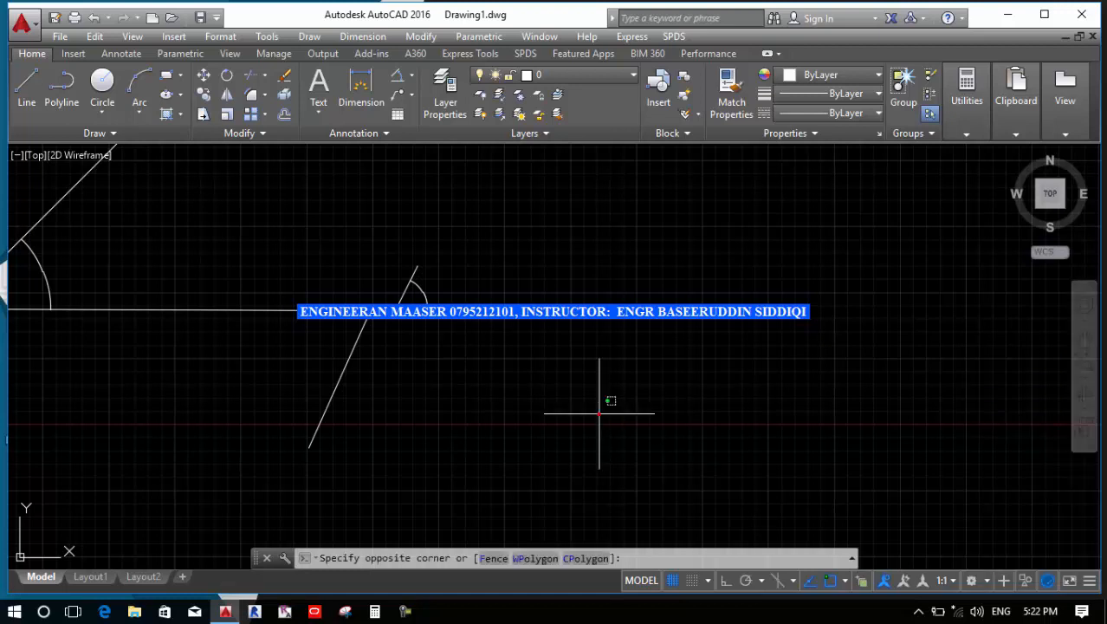
click(520, 394)
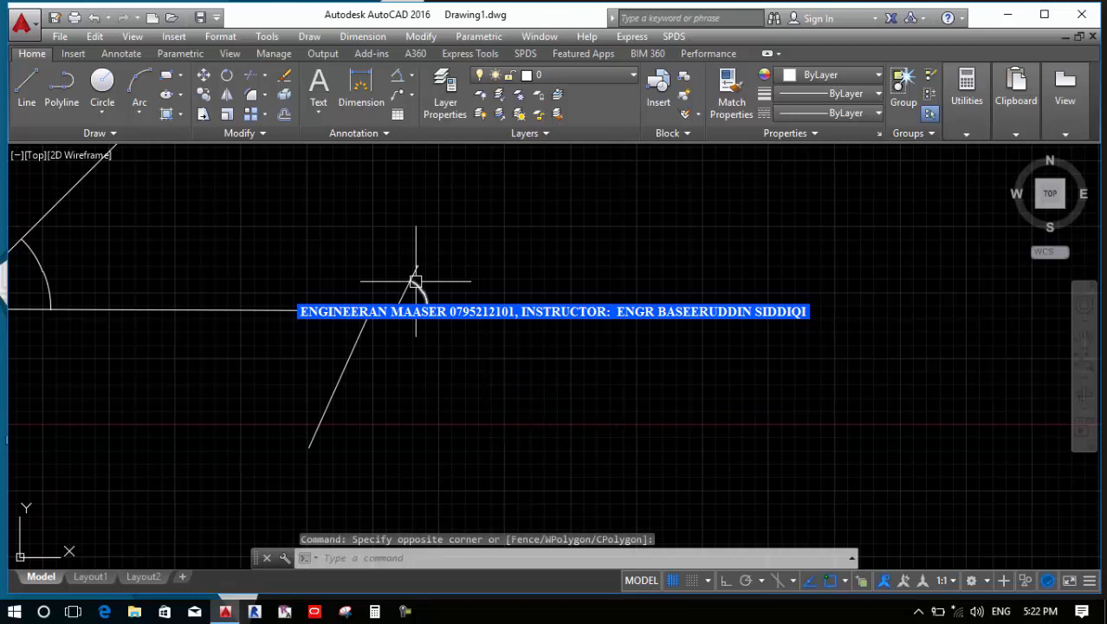
Erase the short sloping line and its angular dimension at the separate horizontal line's left end.
scroll(423, 262, up, 2)
scroll(426, 269, up, 3)
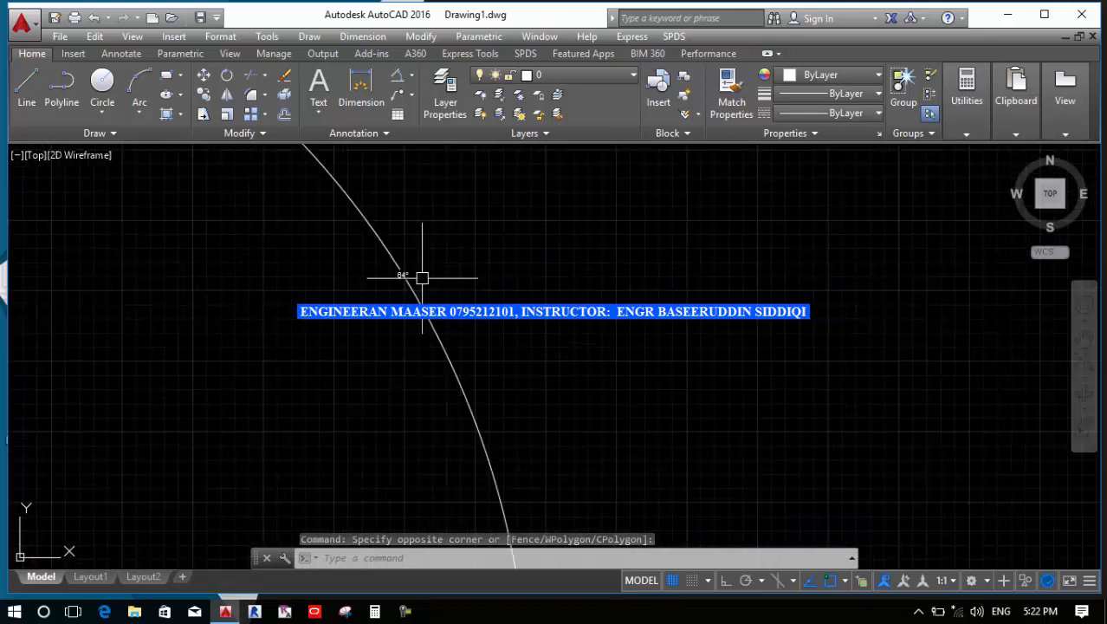
scroll(418, 276, down, 2)
scroll(417, 271, down, 2)
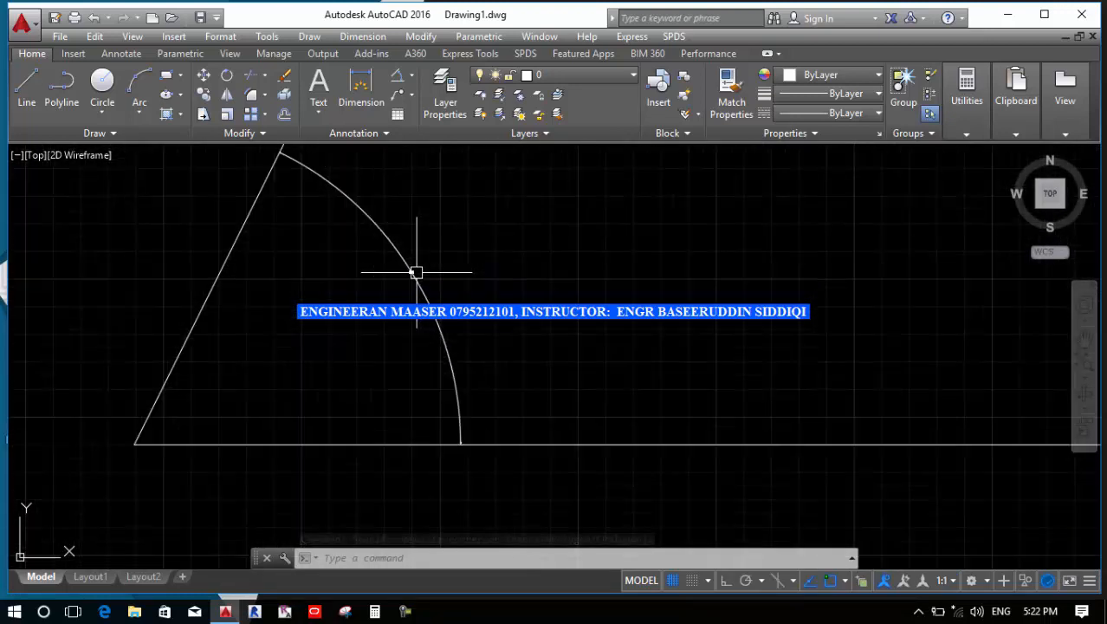
click(507, 321)
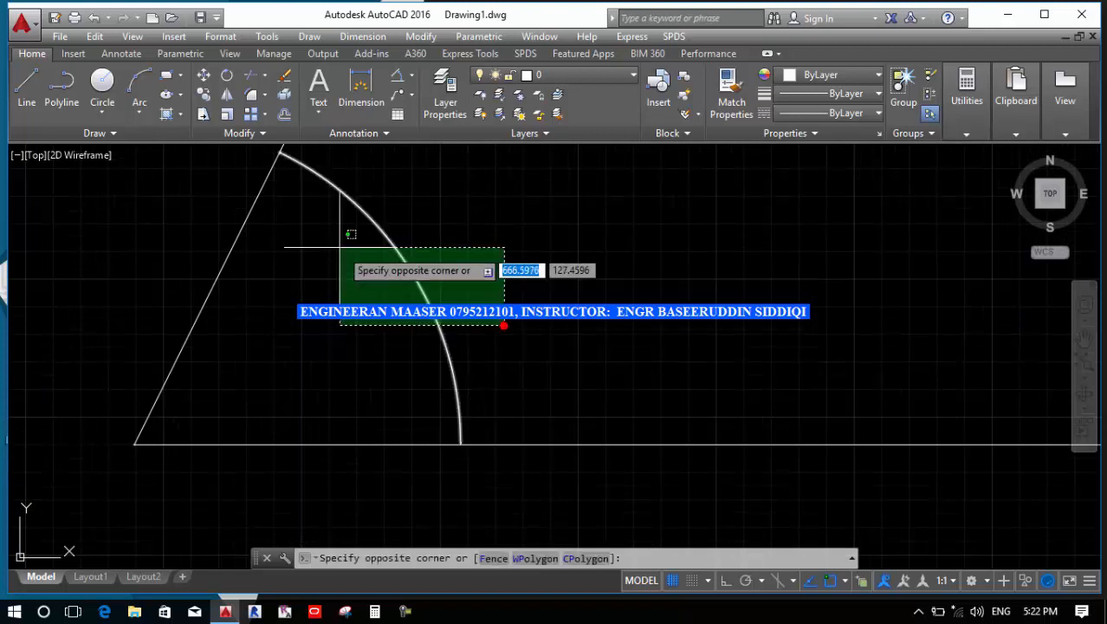
click(229, 209)
text(e)
key(Return)
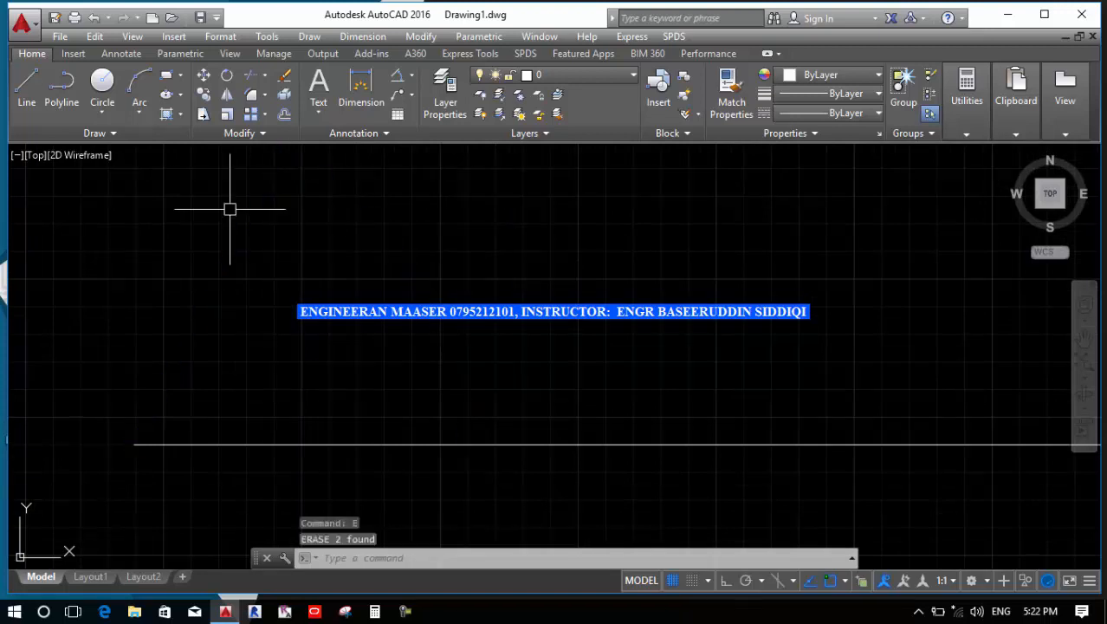
Draw a line about 23.69 units long from the separate horizontal line's left end, sloping up at 45 degrees.
text(l)
key(Return)
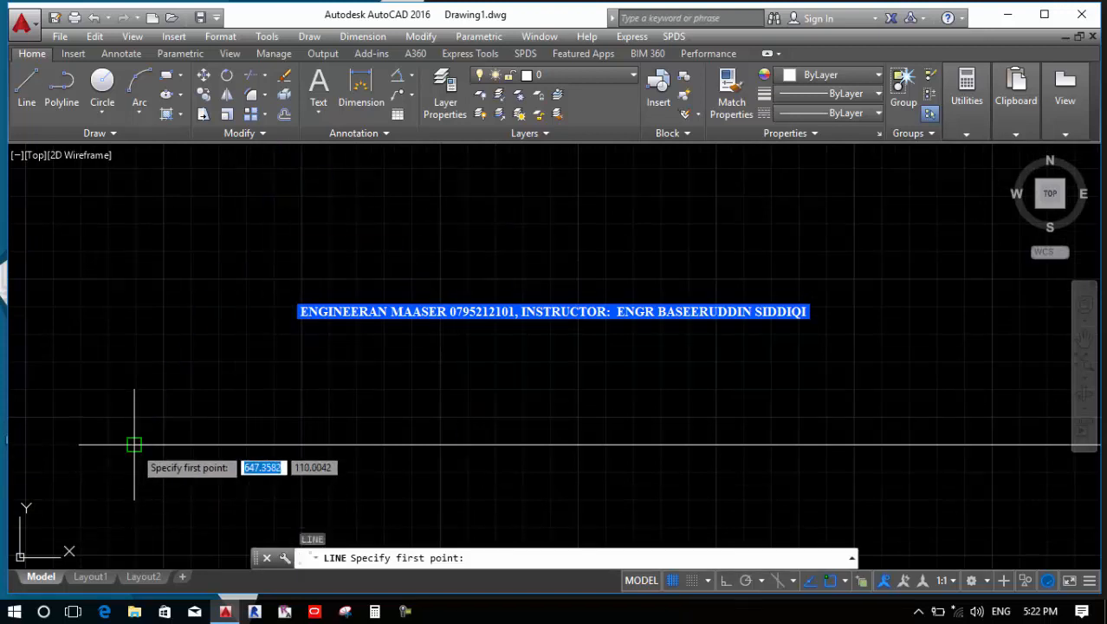
click(133, 447)
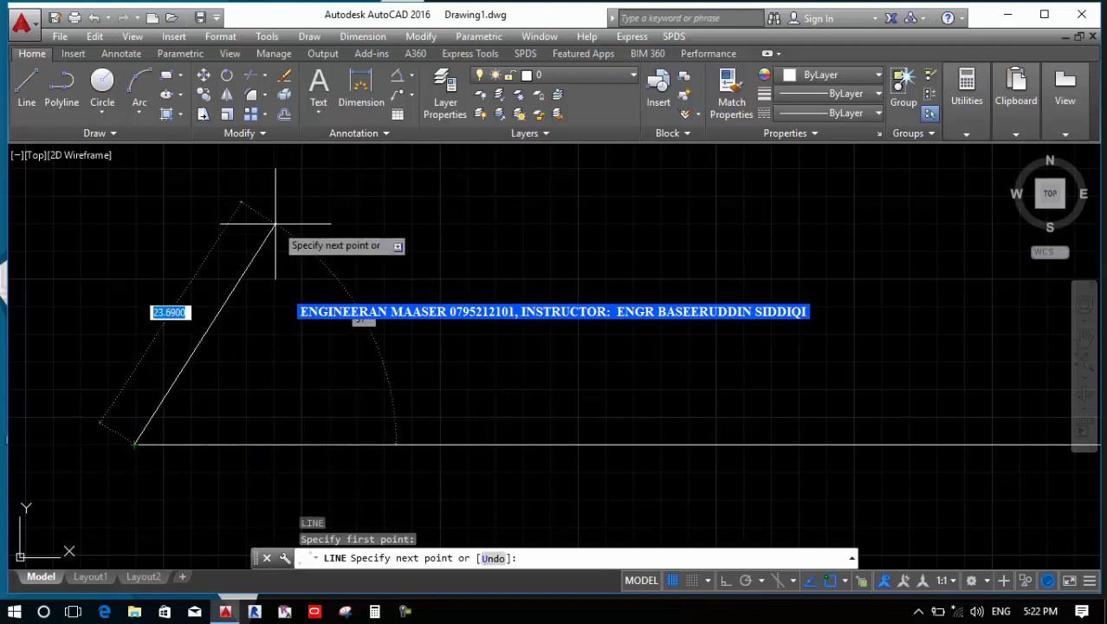
key(Tab)
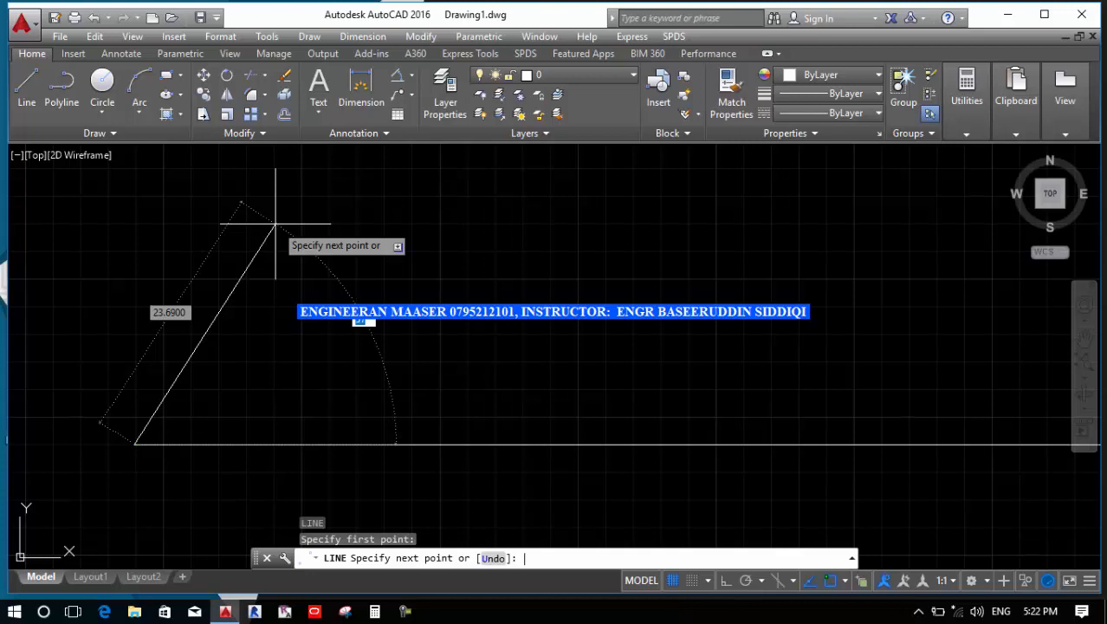
text(45)
key(Return)
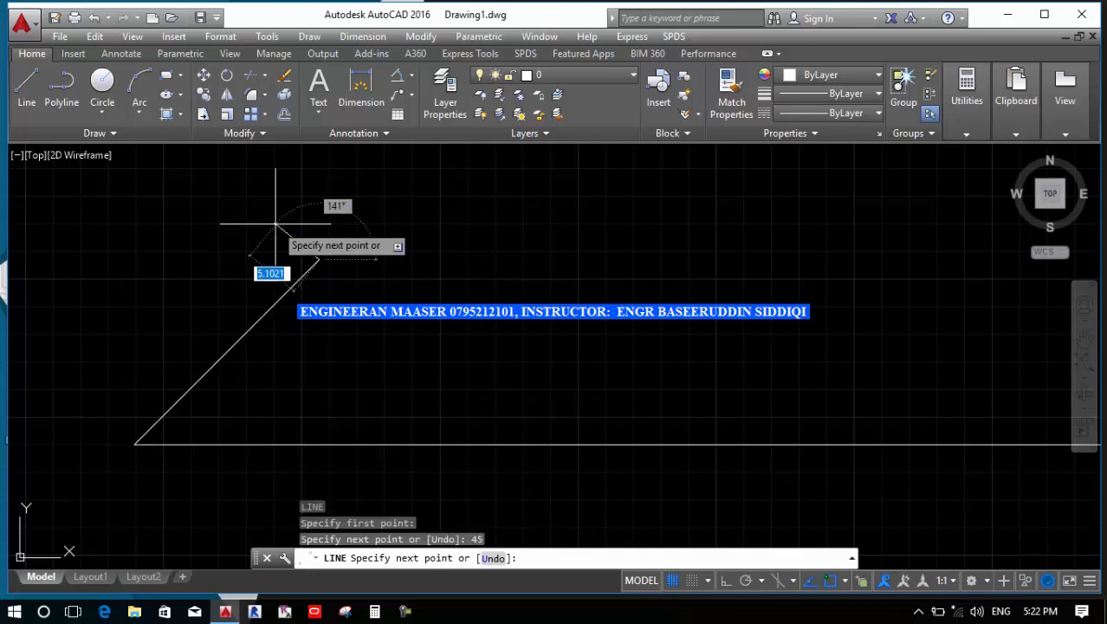
key(Return)
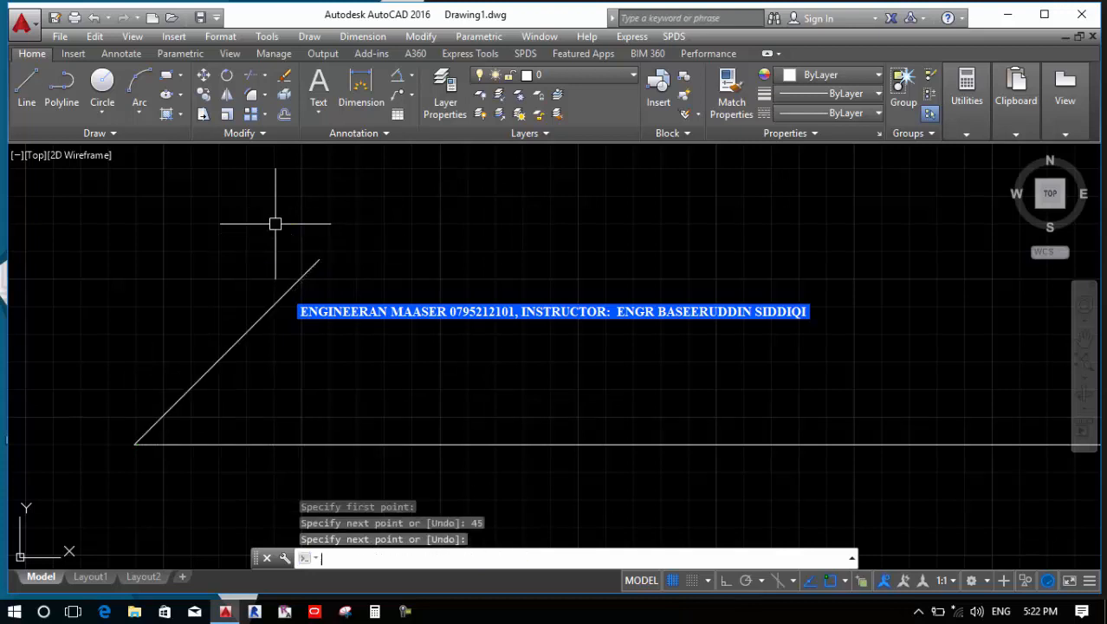
Add an angular dimension between the new 45-degree line and the separate horizontal line.
click(396, 78)
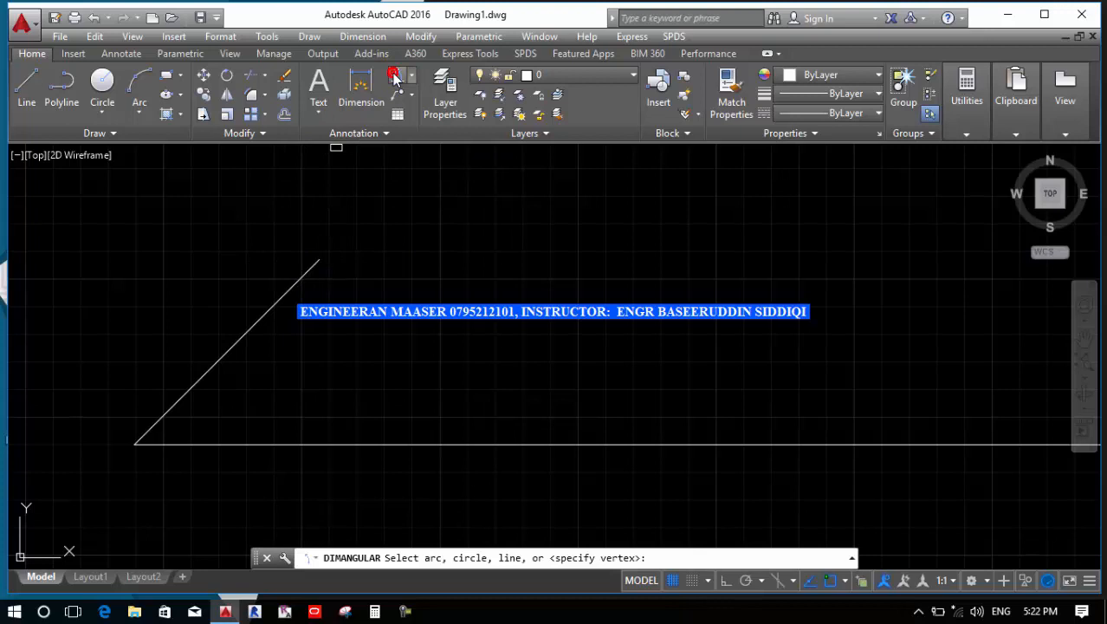
click(232, 338)
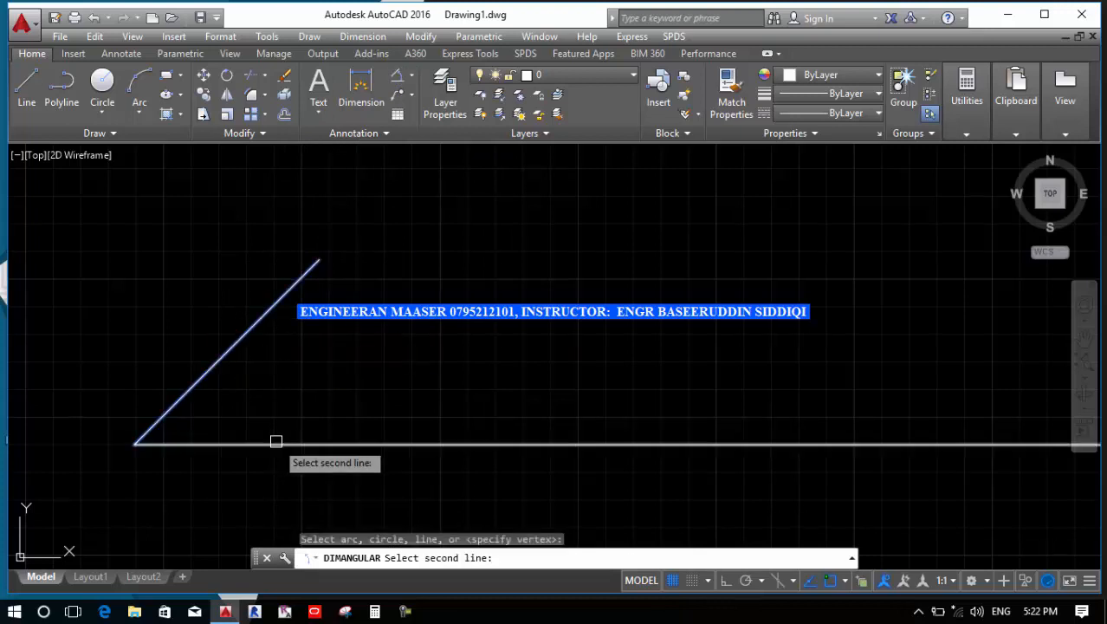
click(275, 445)
click(296, 396)
Compare the new angular dimension up close with the one at the long horizontal segment's left end.
scroll(290, 390, up, 8)
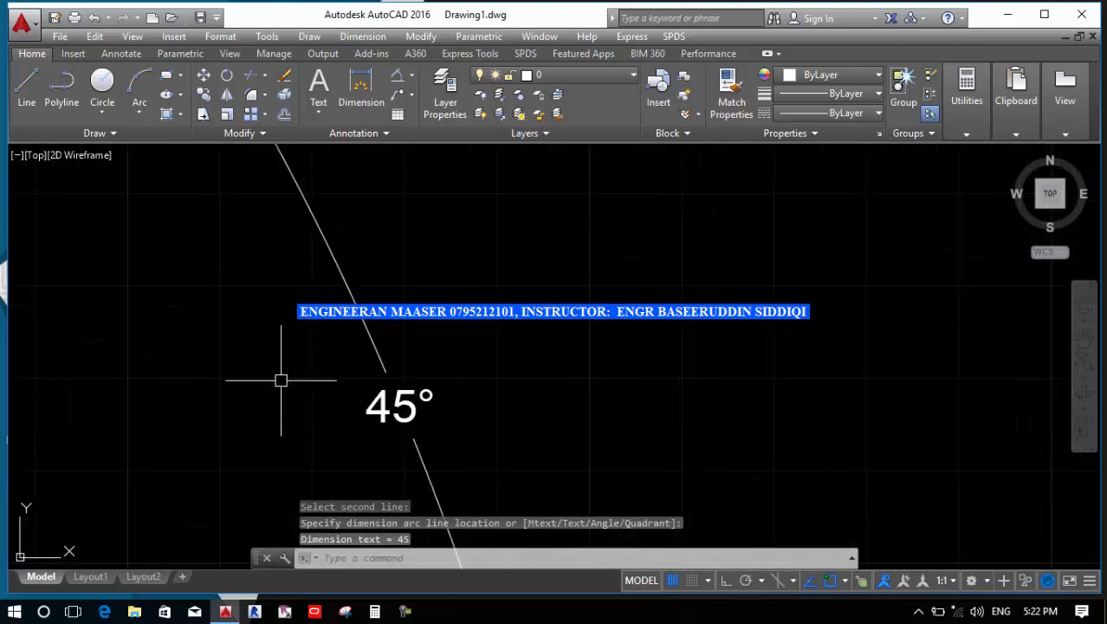
scroll(554, 407, down, 6)
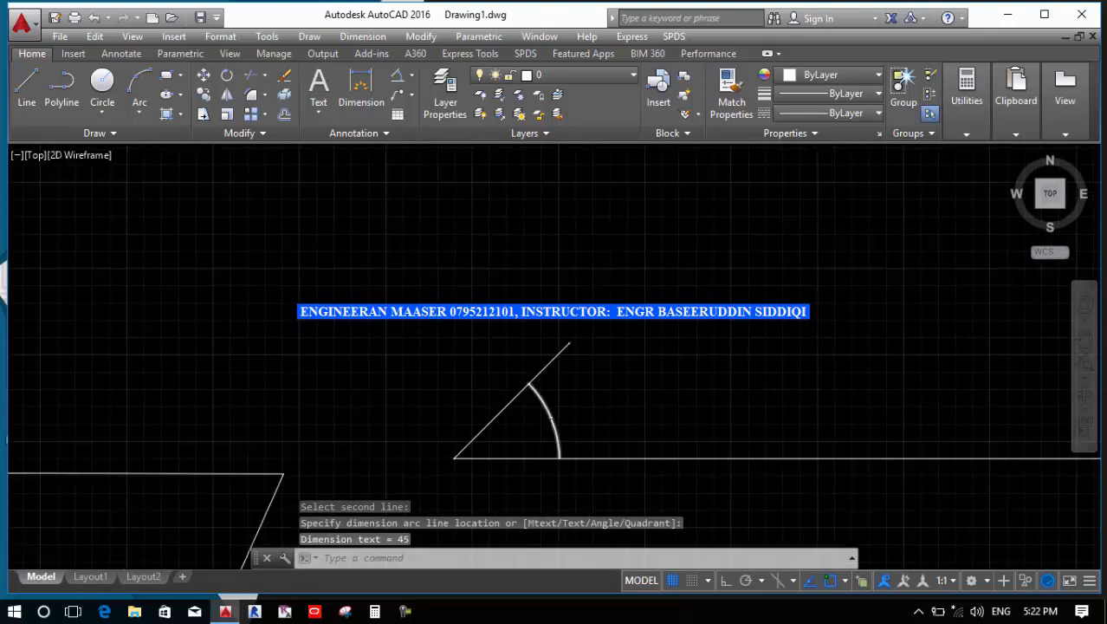
scroll(456, 392, down, 3)
scroll(311, 360, up, 6)
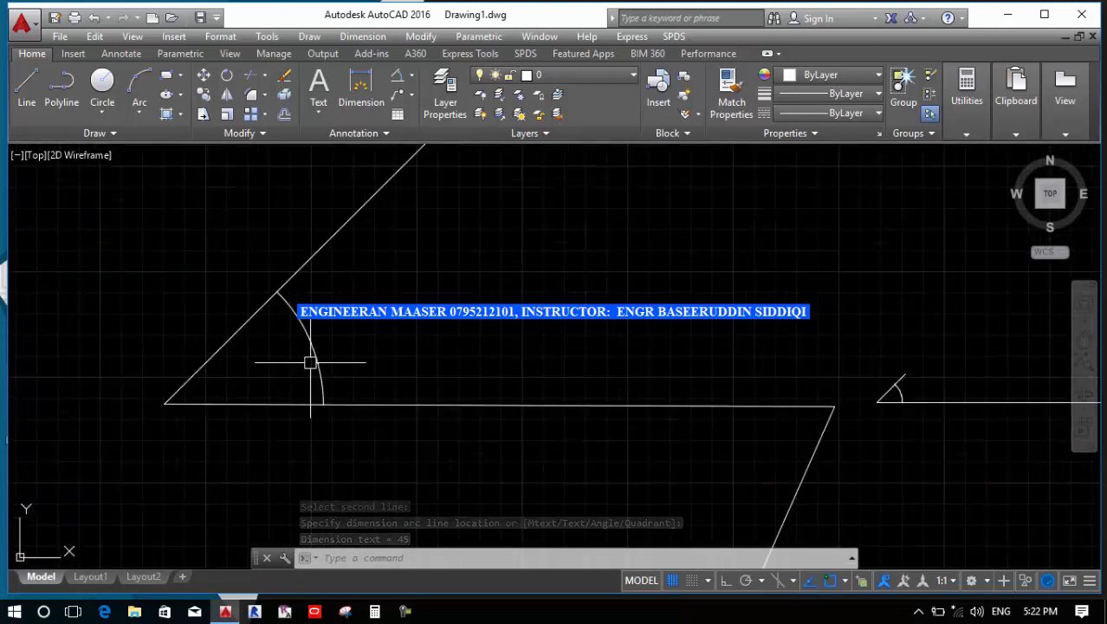
scroll(308, 303, up, 5)
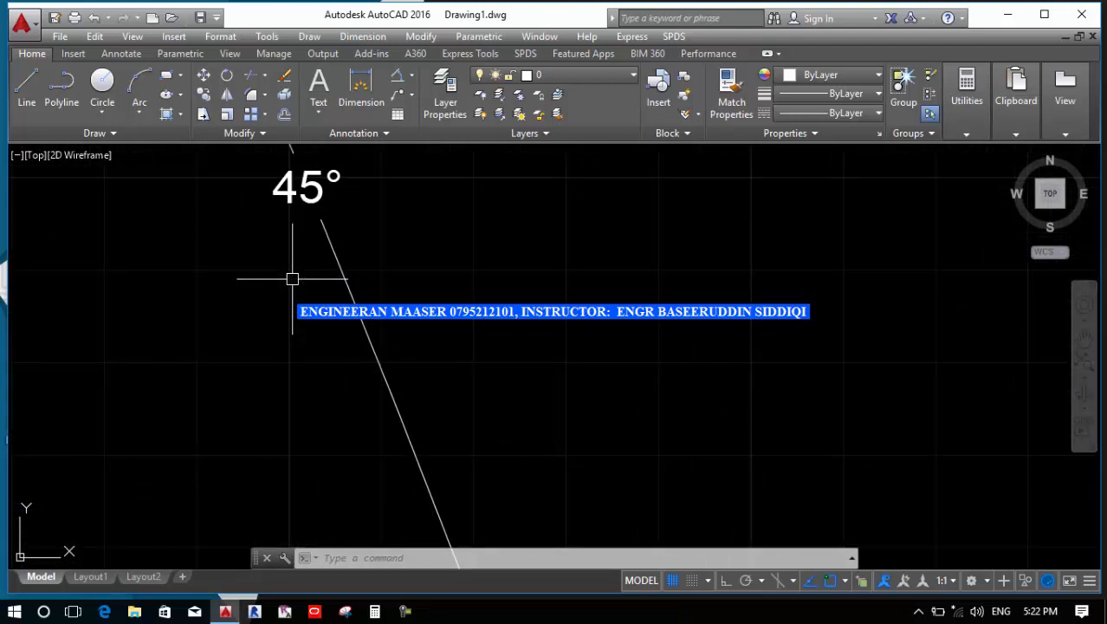
scroll(303, 270, down, 4)
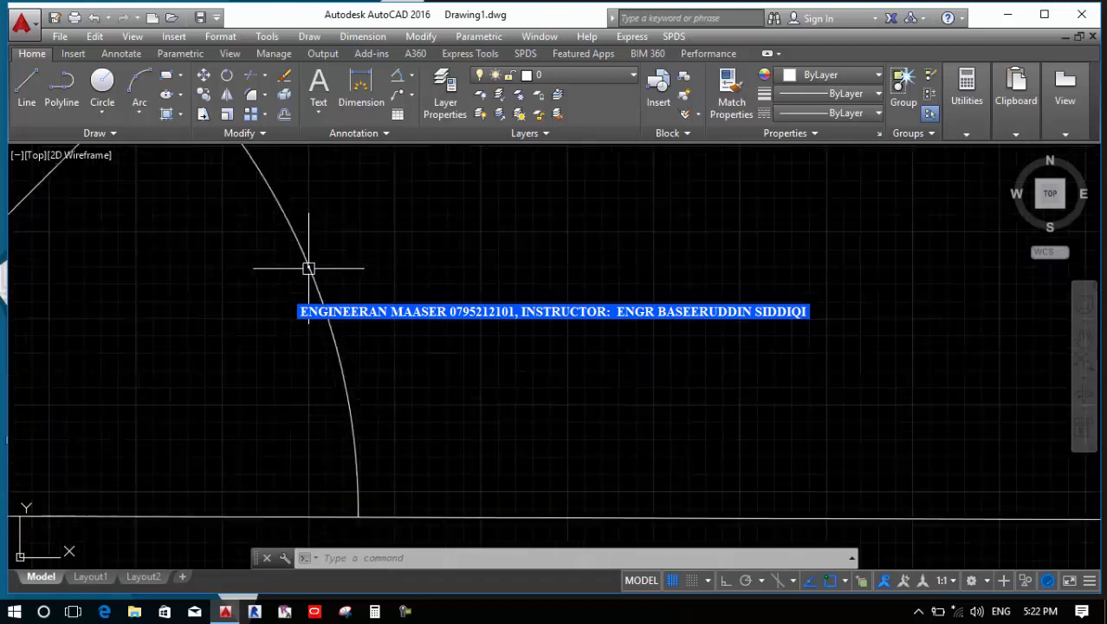
scroll(310, 265, down, 4)
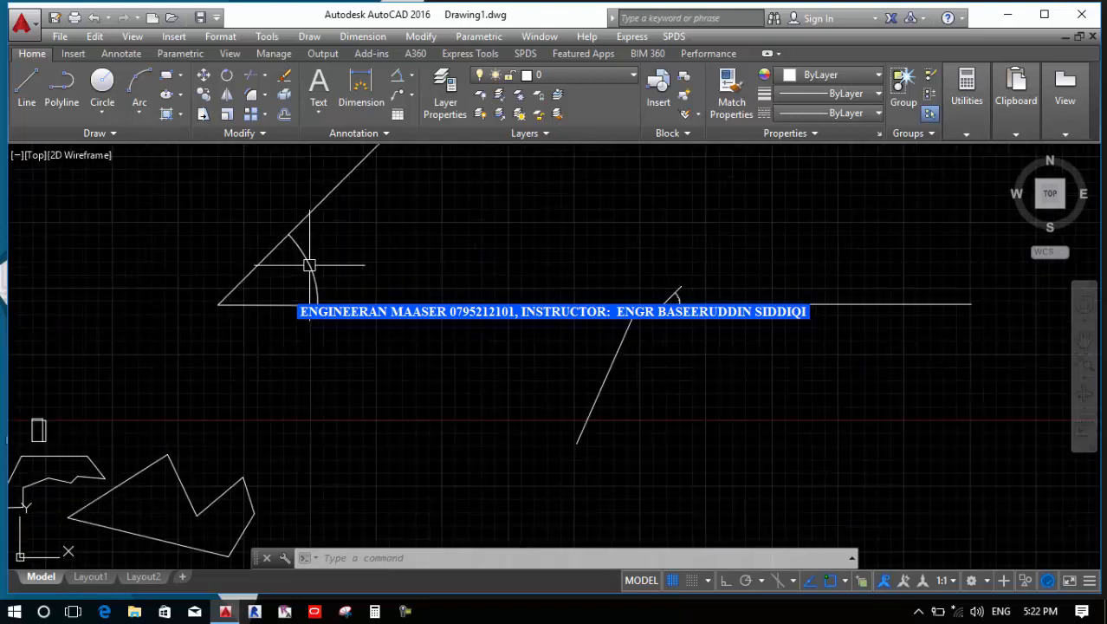
click(219, 306)
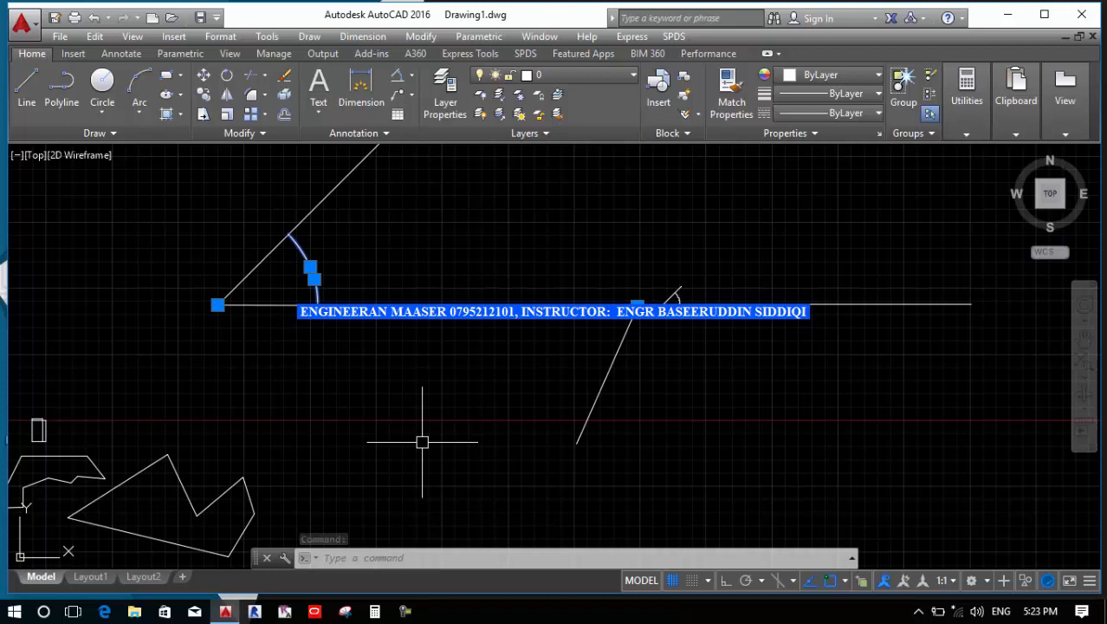
key(Escape)
Draw a single line from the long horizontal segment's left end, sloping down to the right below it.
text(l)
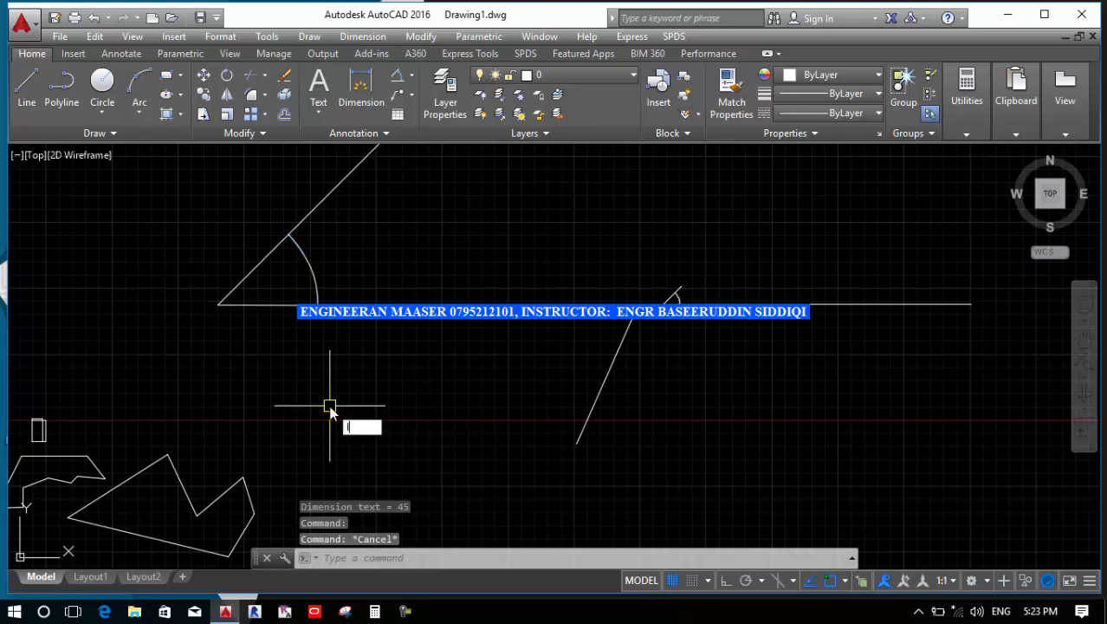
key(Return)
click(220, 304)
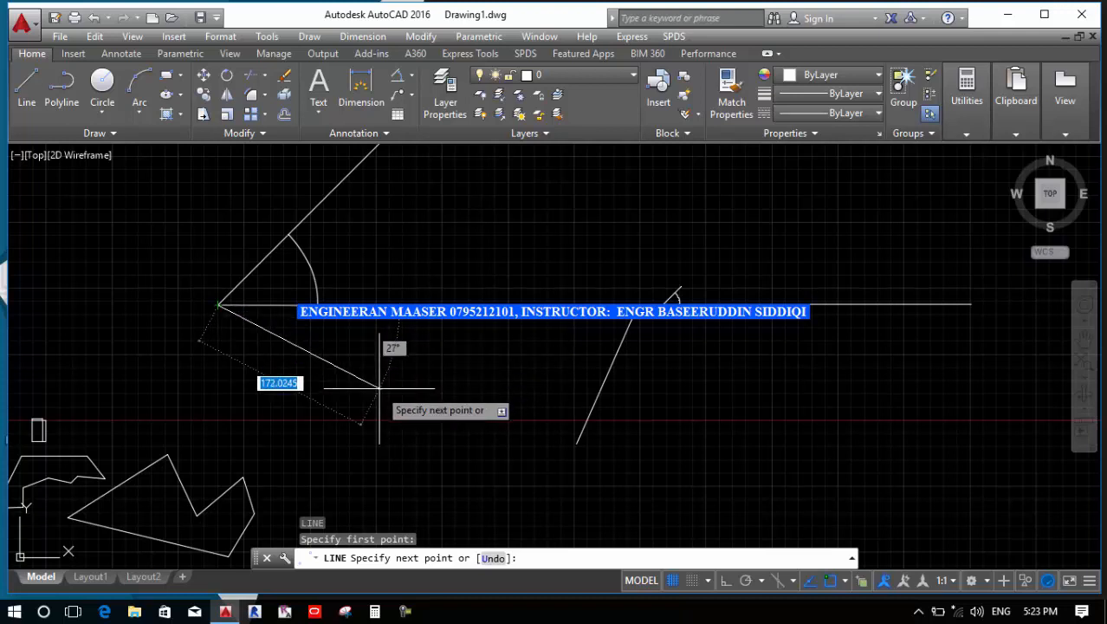
click(331, 418)
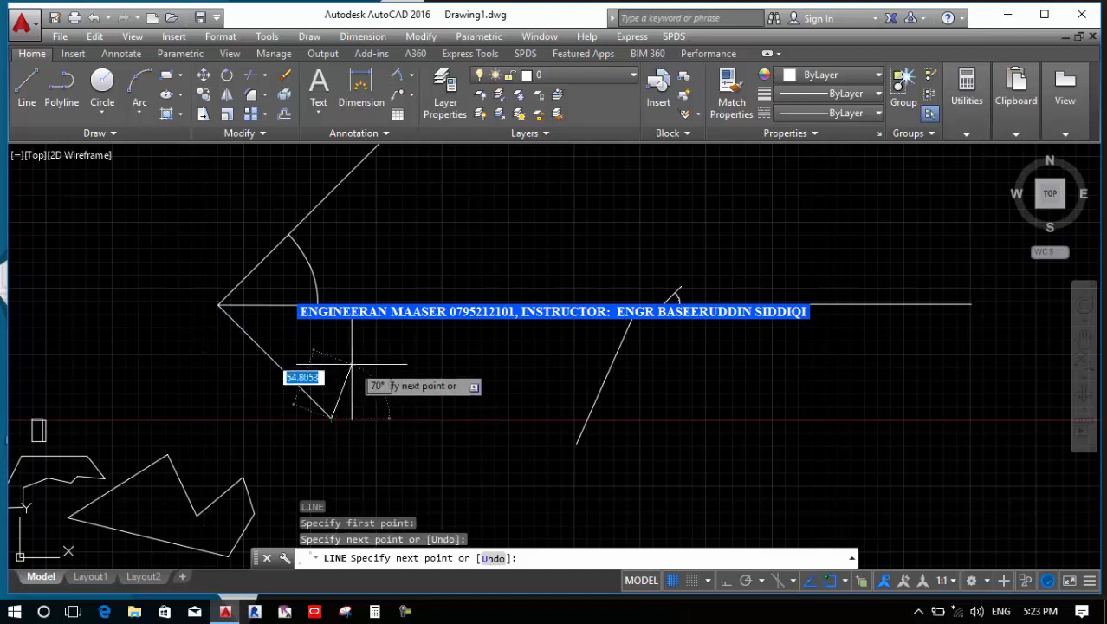
key(Return)
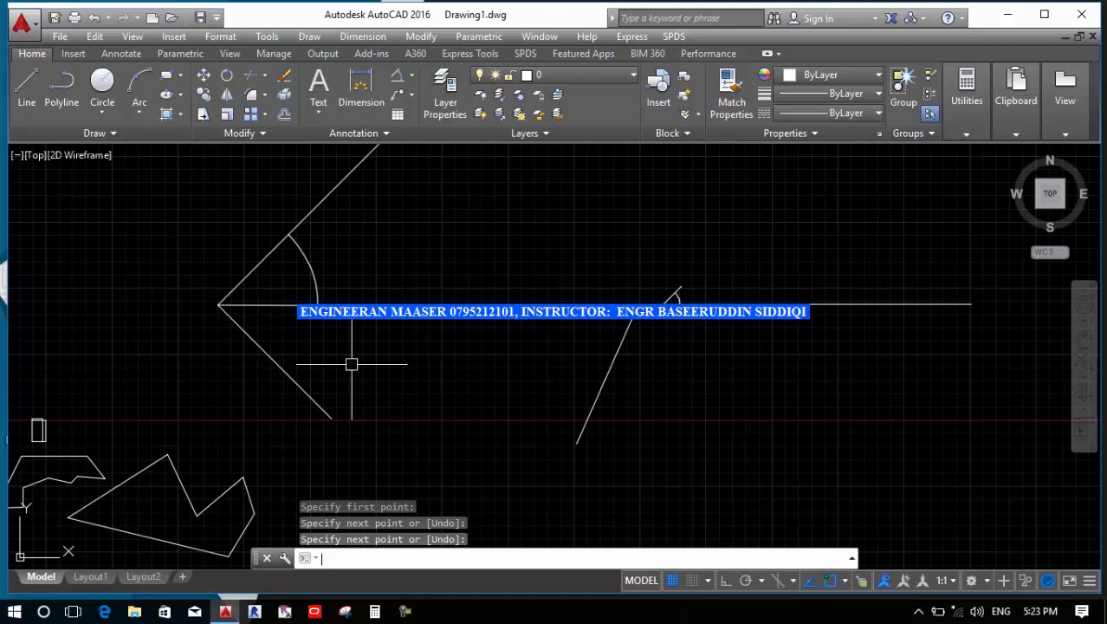
Draw an open three-segment box in the empty area above the separate horizontal line, using roughly horizontal and vertical segments and leaving its left side open.
scroll(351, 364, down, 6)
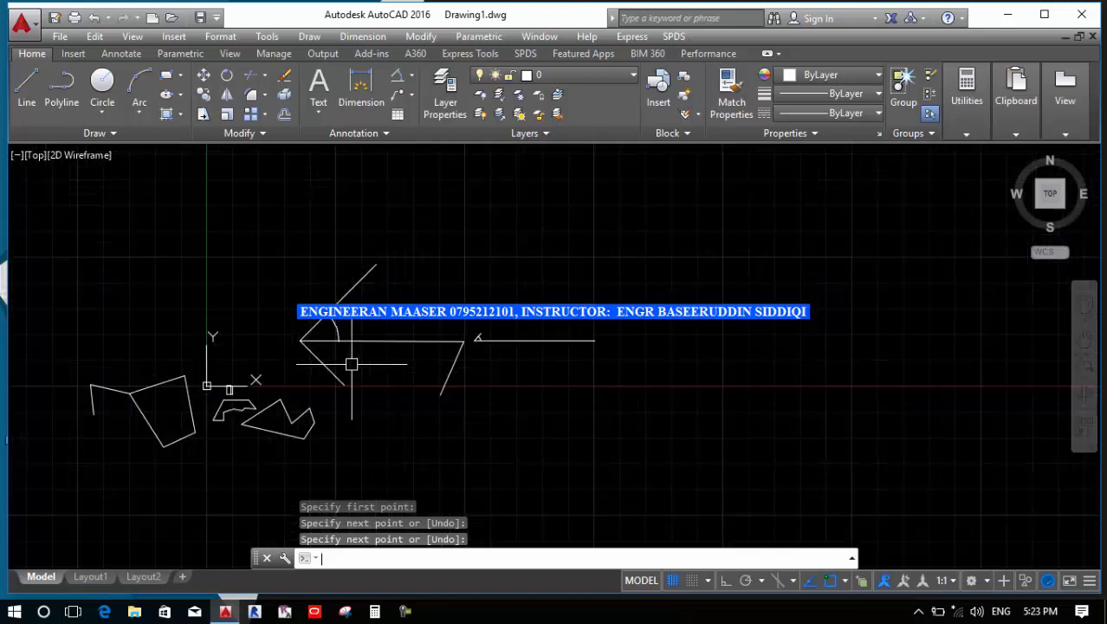
scroll(455, 391, up, 5)
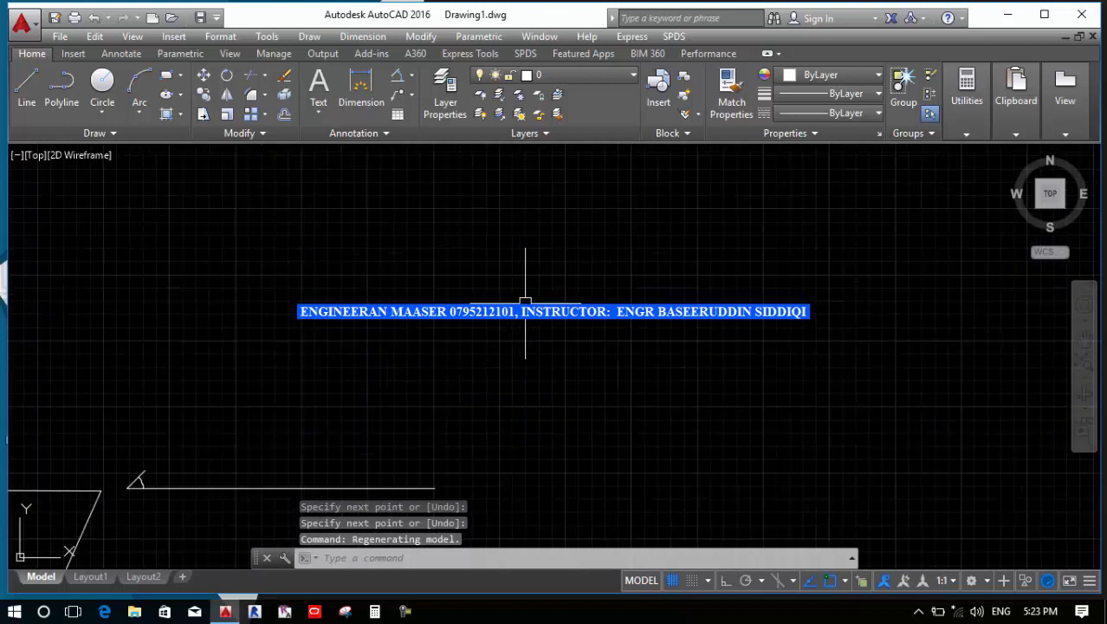
text(l)
key(Return)
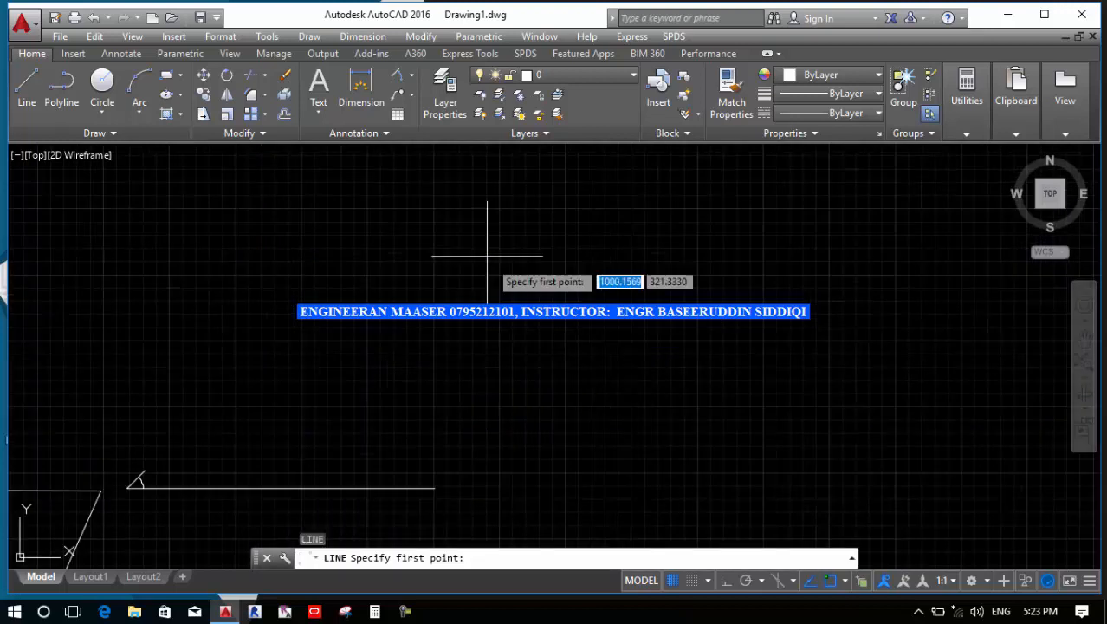
click(441, 215)
click(631, 216)
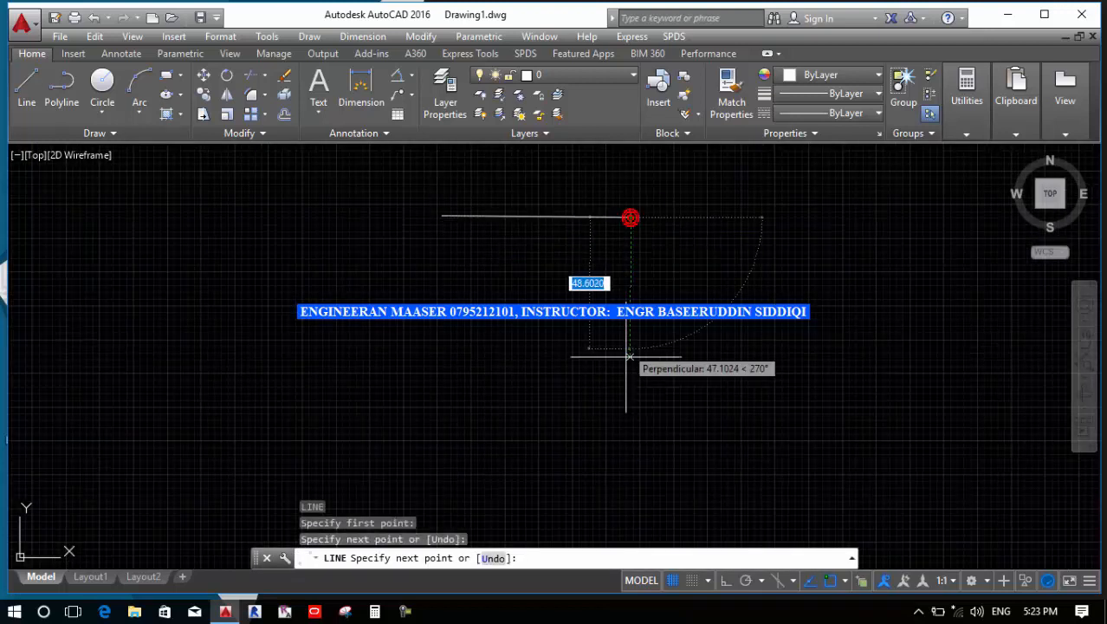
click(630, 357)
click(499, 357)
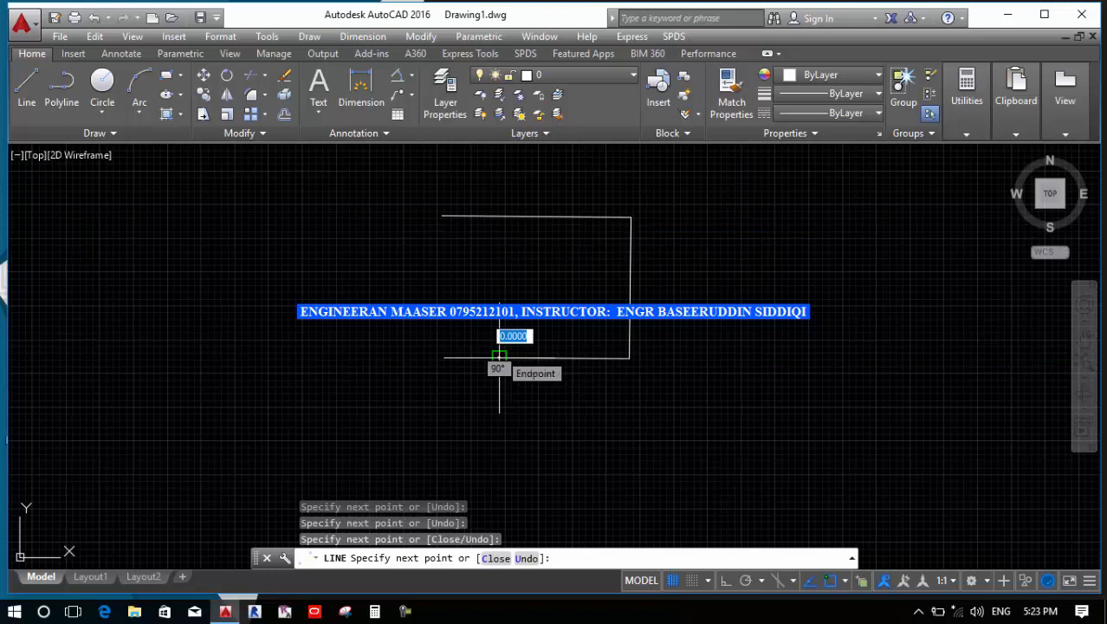
key(Return)
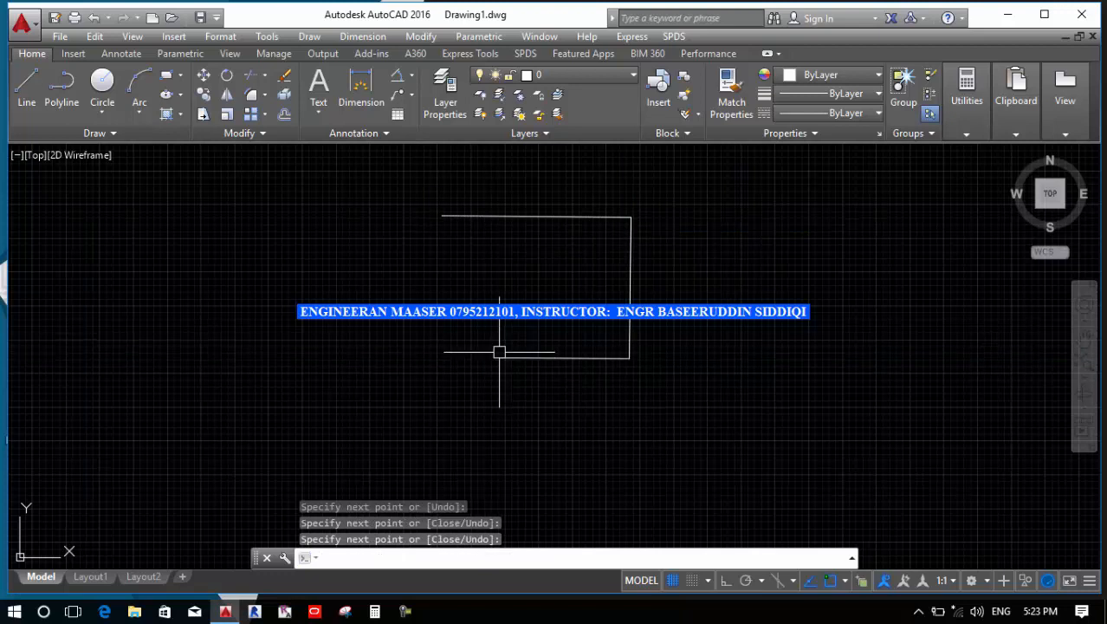
Draw a second open shape right of the box, with a slightly tilted top, a vertical right side and a short bottom segment.
scroll(180, 309, down, 2)
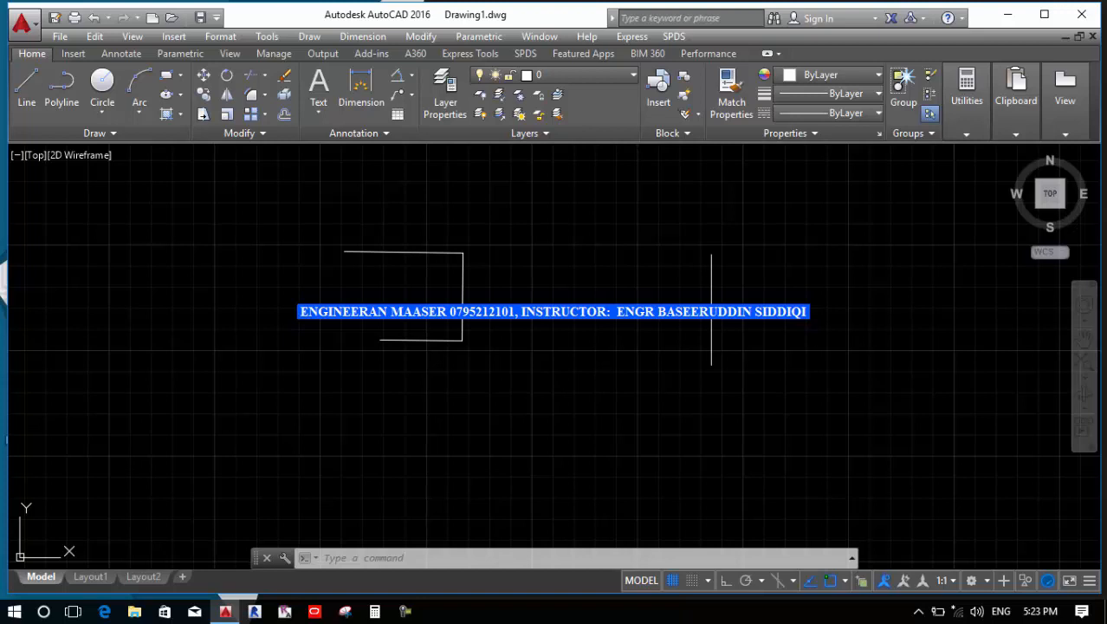
text(line)
key(Return)
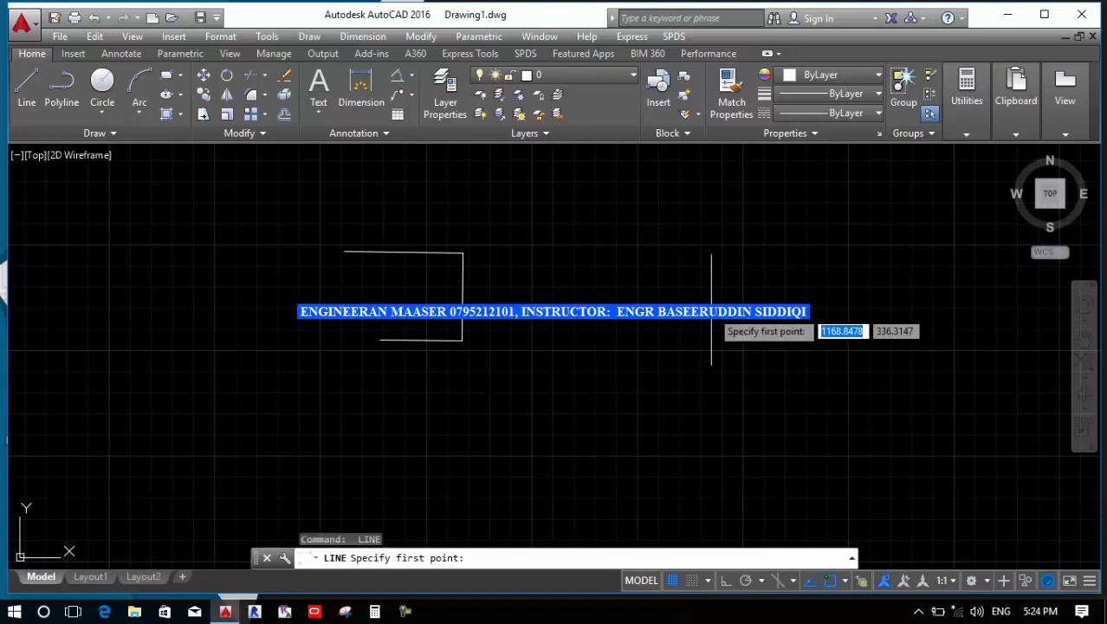
click(586, 228)
click(801, 220)
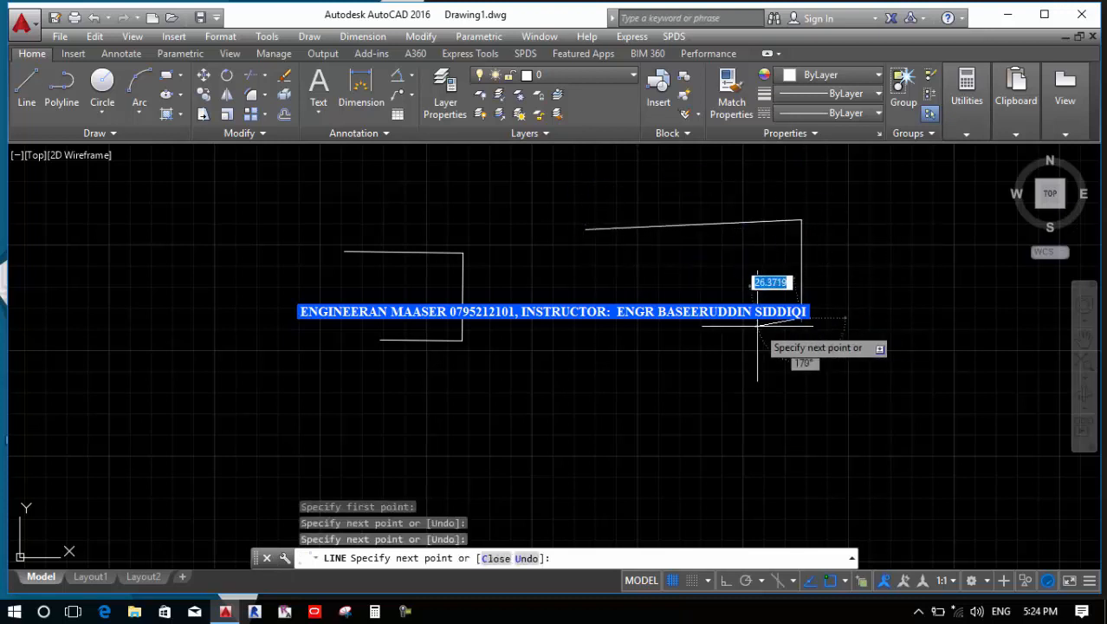
click(801, 321)
click(757, 326)
key(Return)
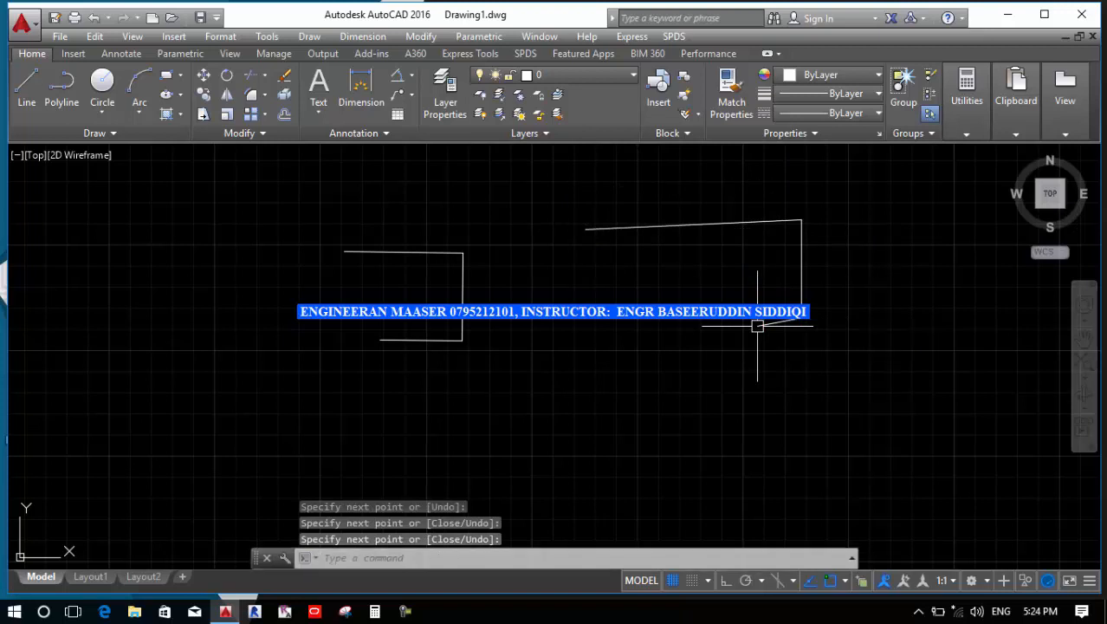
Add an angular dimension between the first box's vertical side and its top segment, placing the arc inside the corner.
click(400, 81)
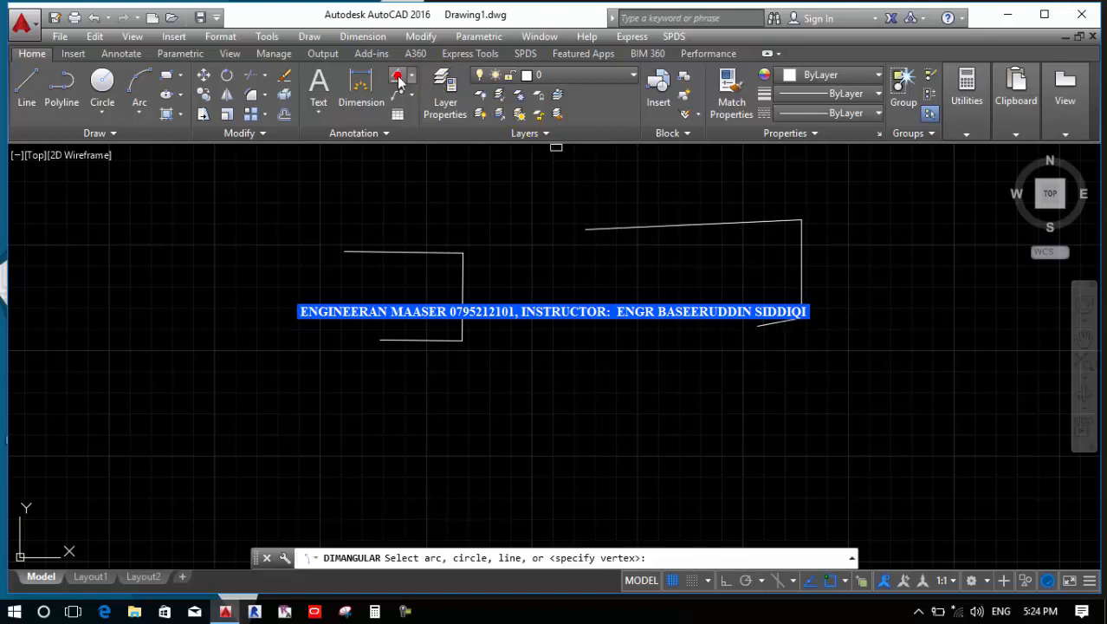
click(460, 292)
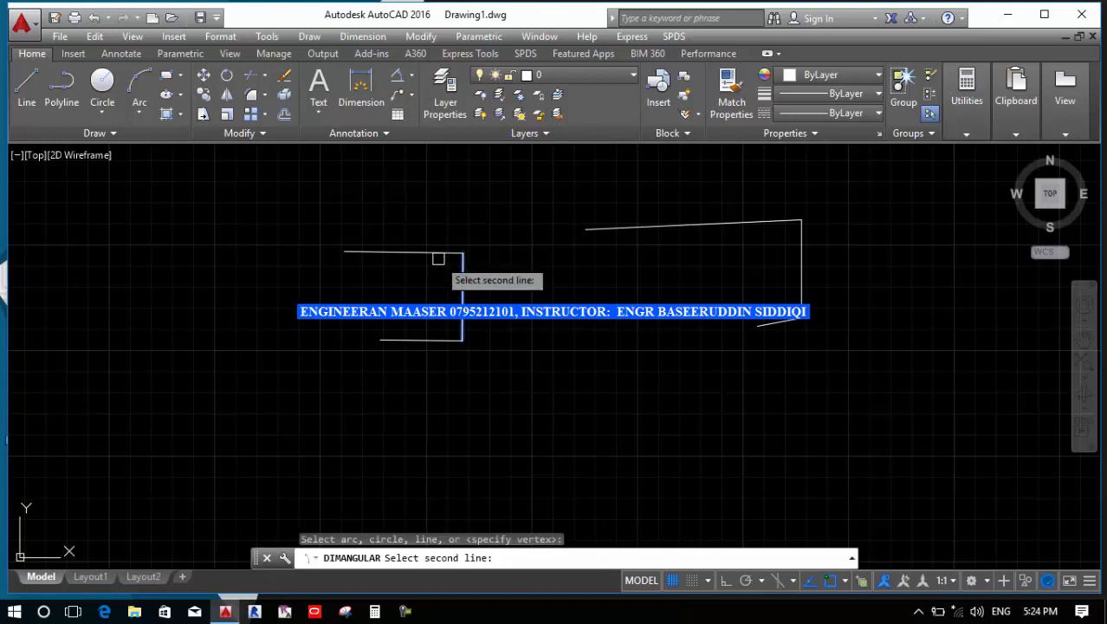
click(438, 258)
click(426, 287)
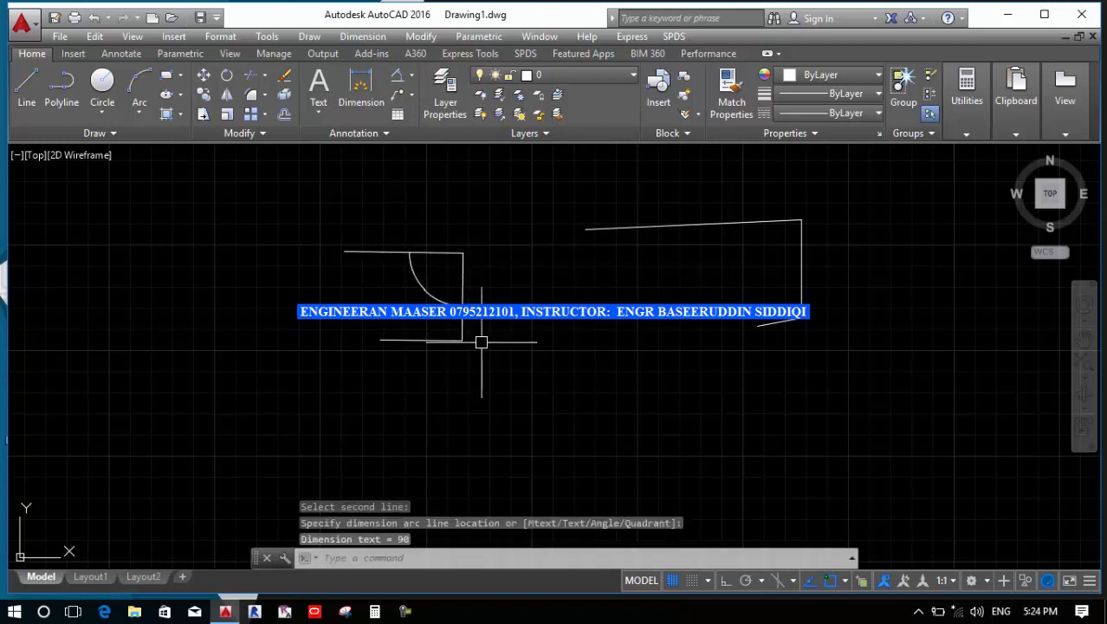
Draw a freehand open zigzag of six connected line segments in the area below and between the two open shapes.
key(Return)
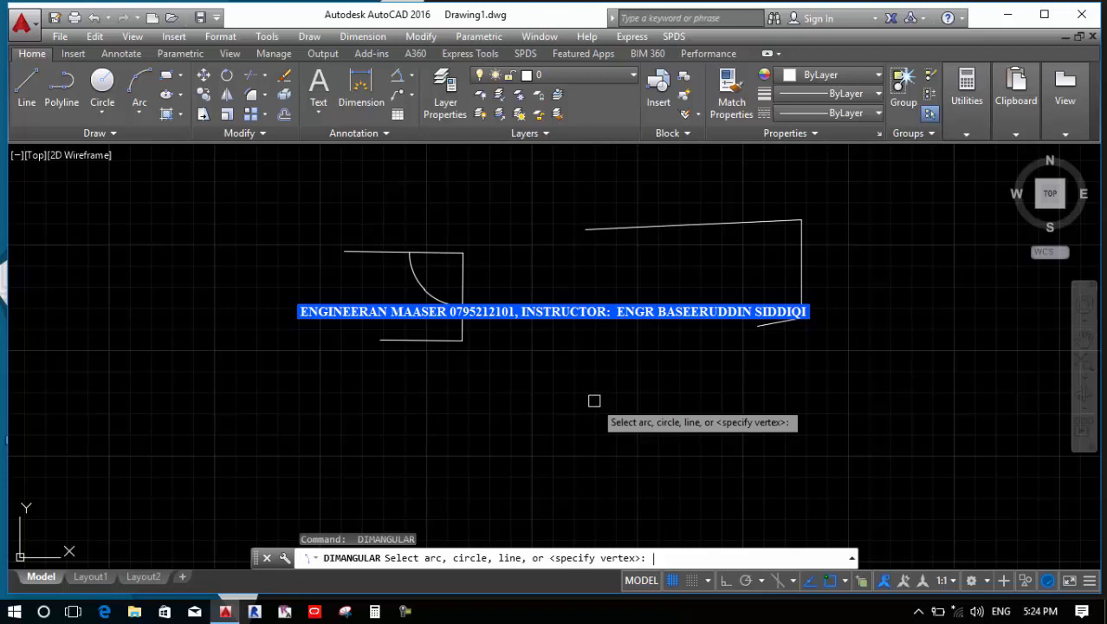
key(Escape)
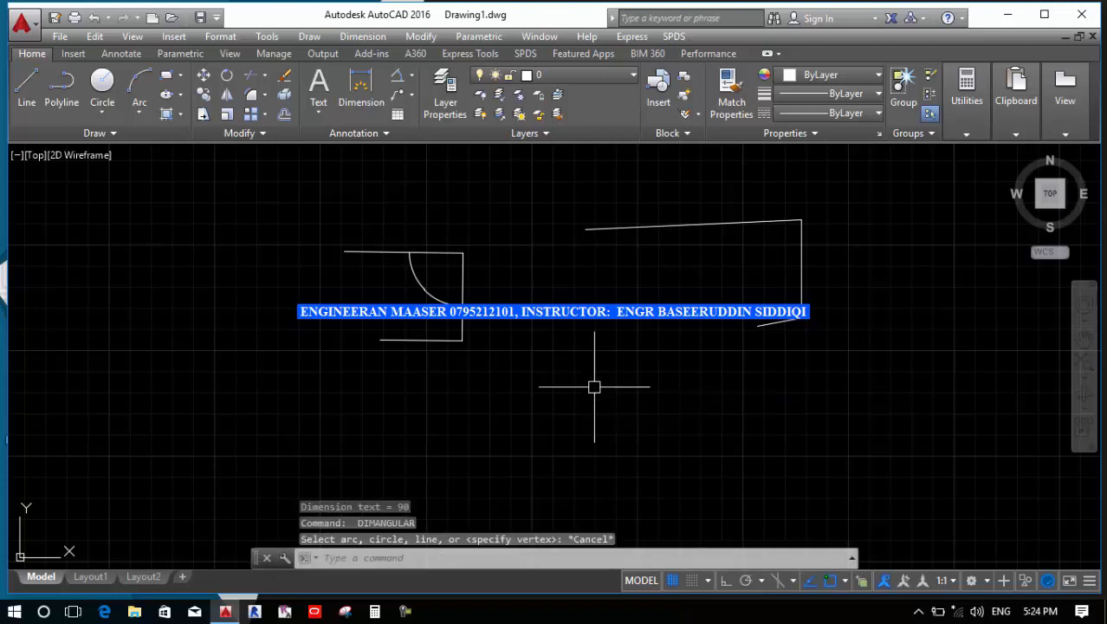
text(l)
key(Return)
click(588, 393)
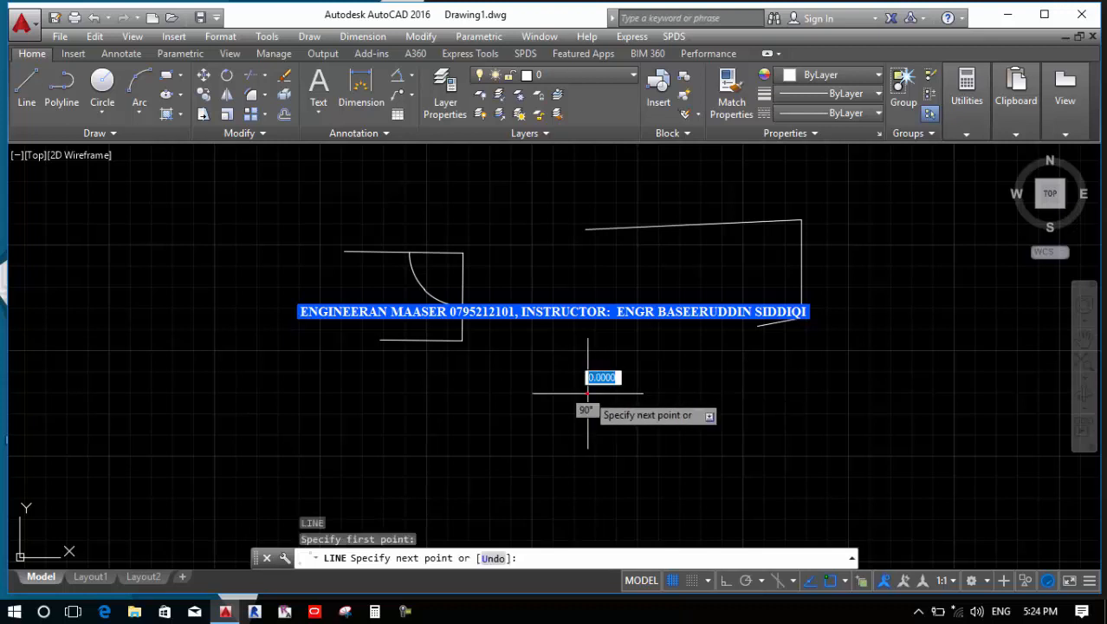
click(794, 402)
click(723, 464)
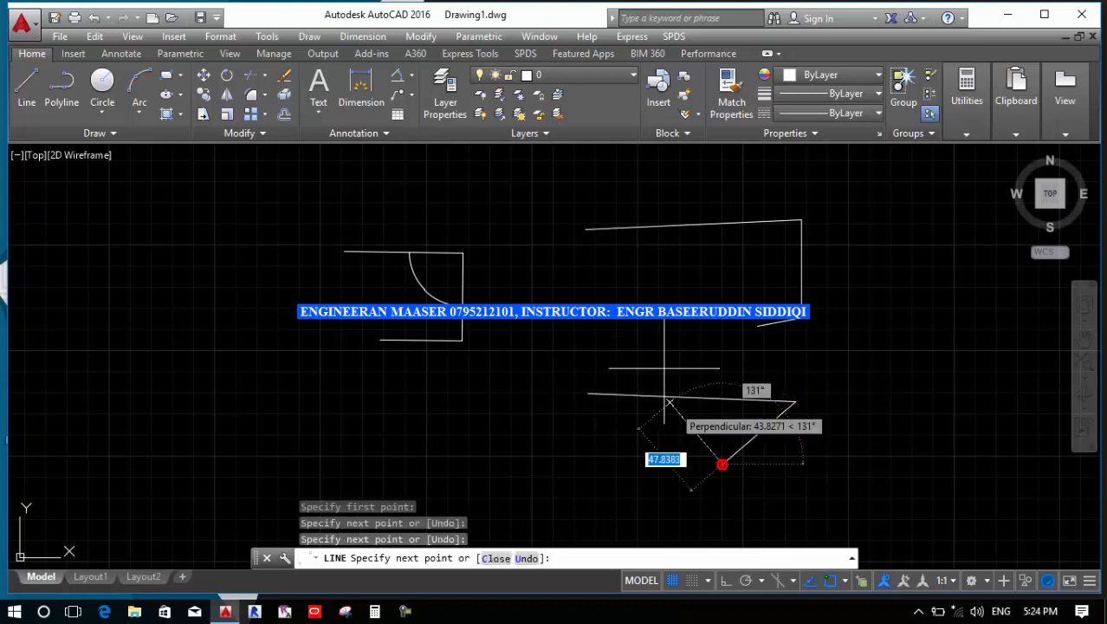
click(623, 300)
click(527, 392)
click(502, 464)
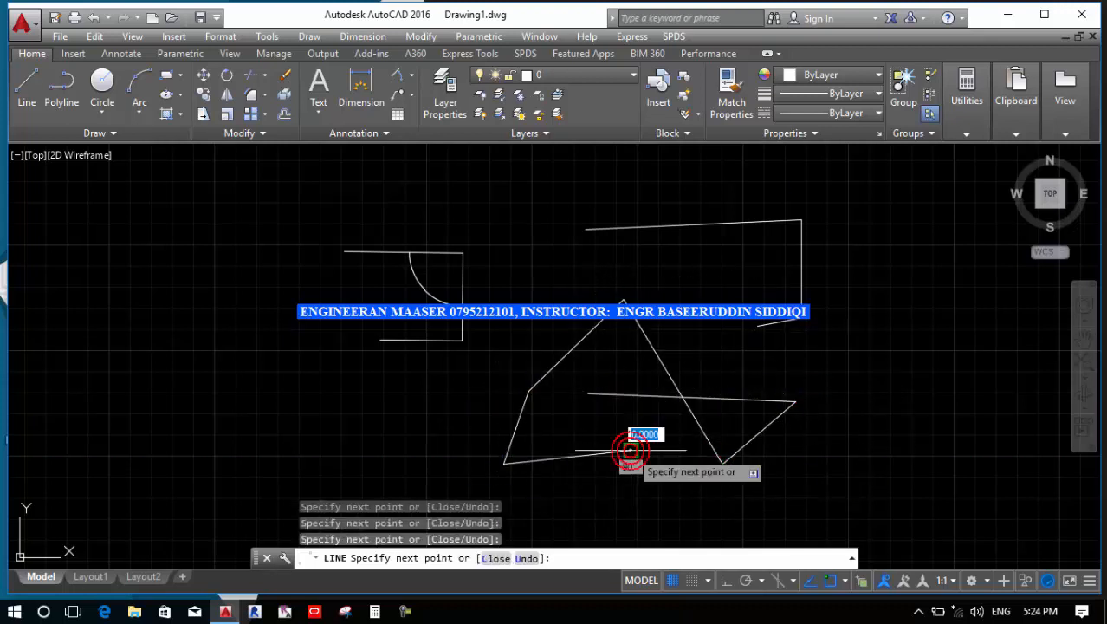
key(Return)
Erase every object in the drawing by selecting them all with one crossing window.
scroll(571, 390, down, 5)
scroll(630, 391, down, 4)
click(705, 508)
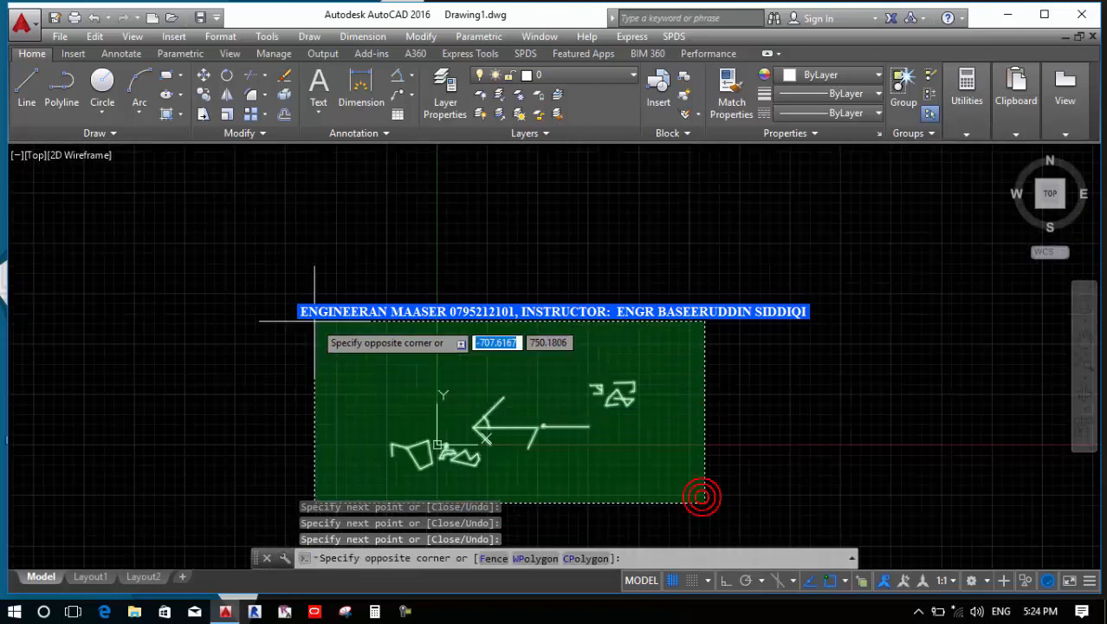
click(304, 318)
text(E)
key(Return)
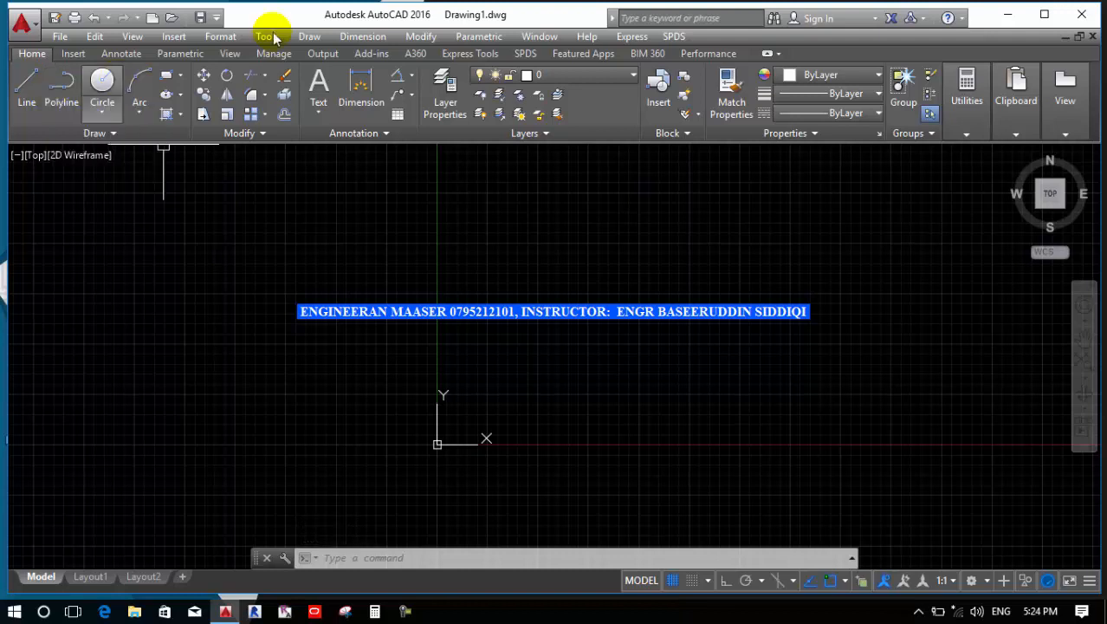
click(309, 37)
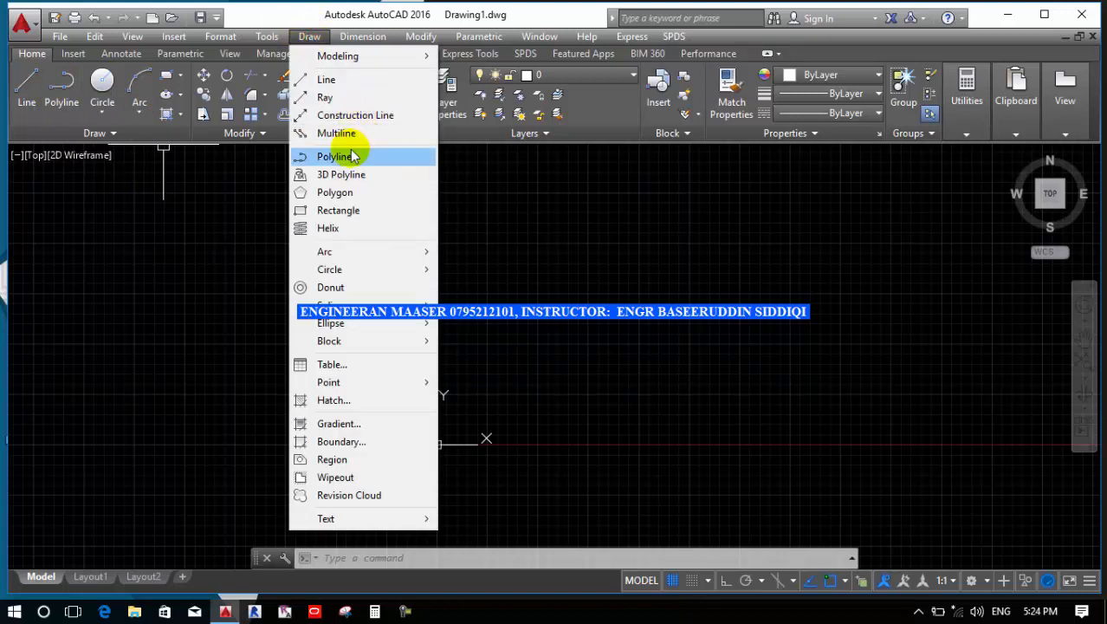
click(161, 207)
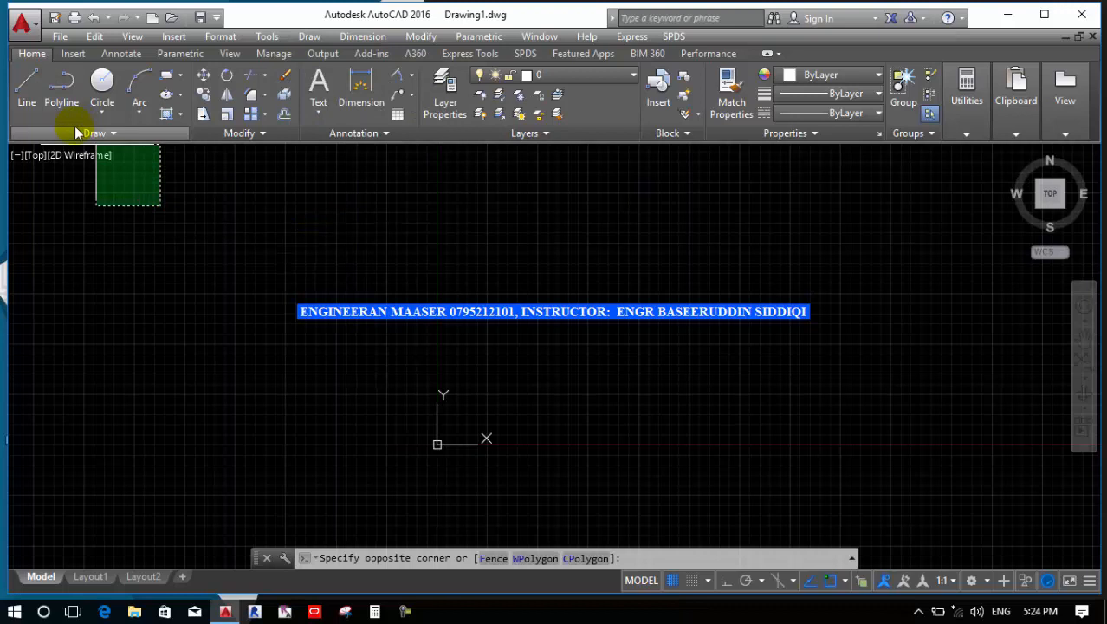
click(186, 244)
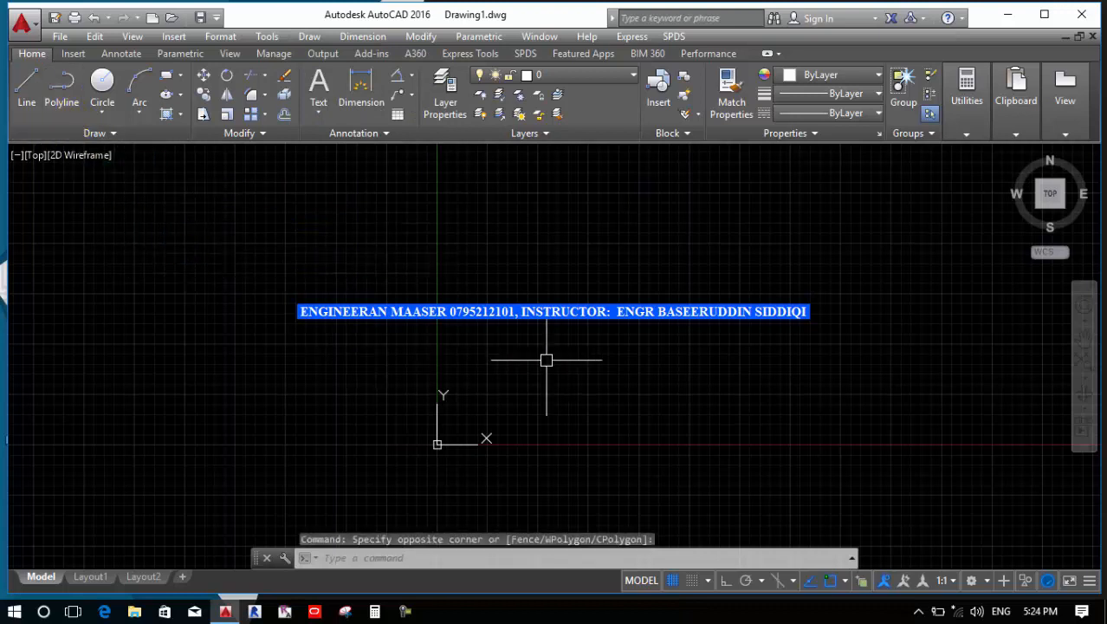
scroll(557, 348, up, 5)
scroll(554, 348, up, 4)
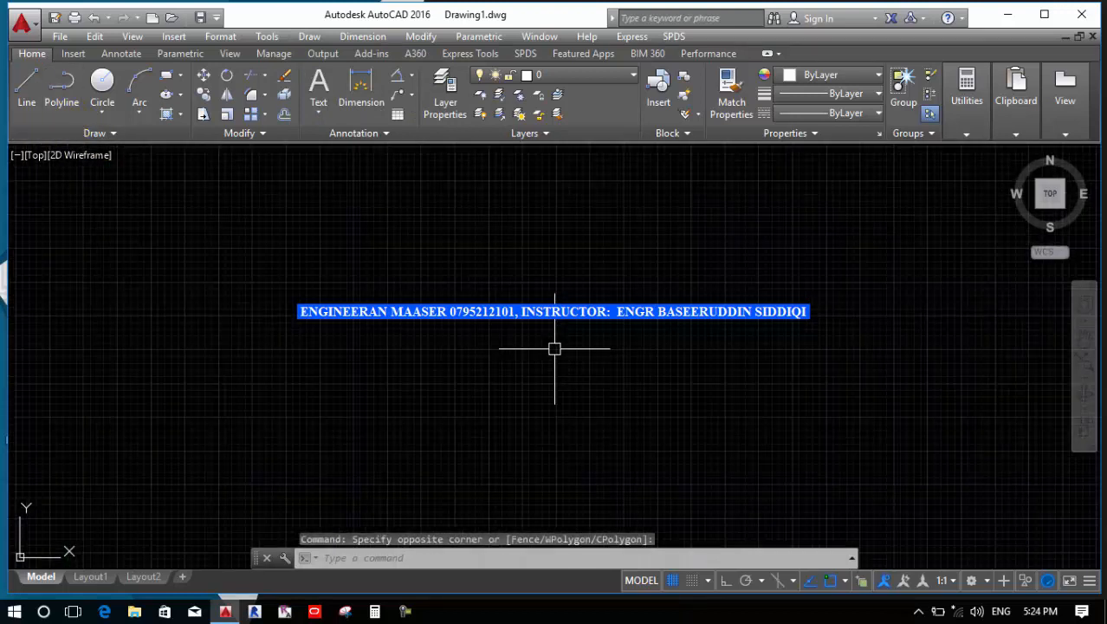
text(pl)
key(Return)
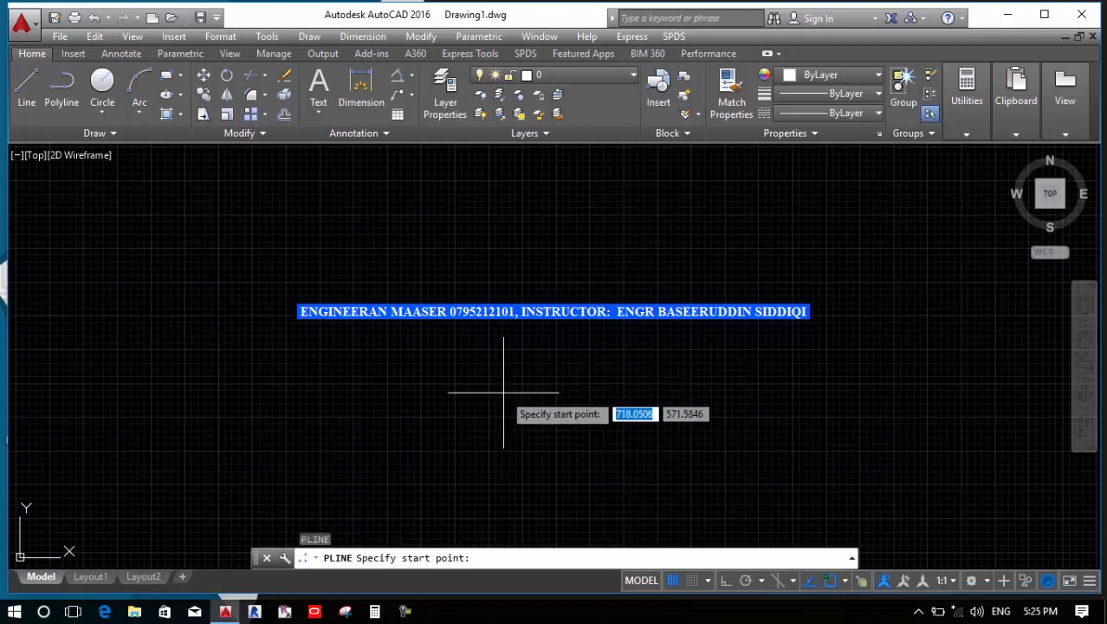
key(Escape)
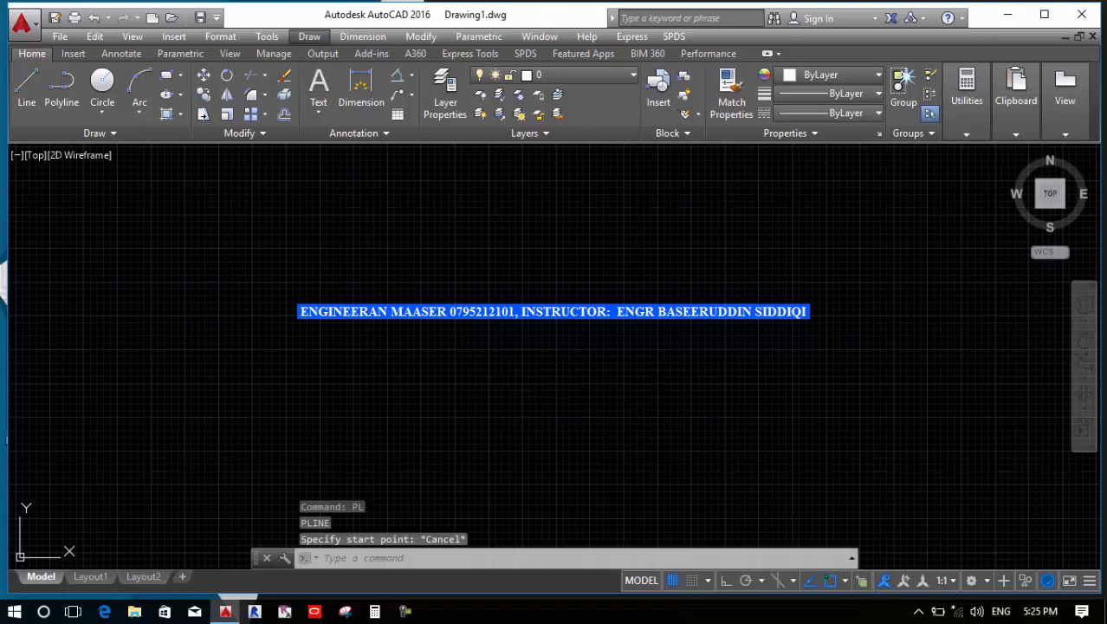
click(507, 317)
key(Escape)
text(L)
key(Return)
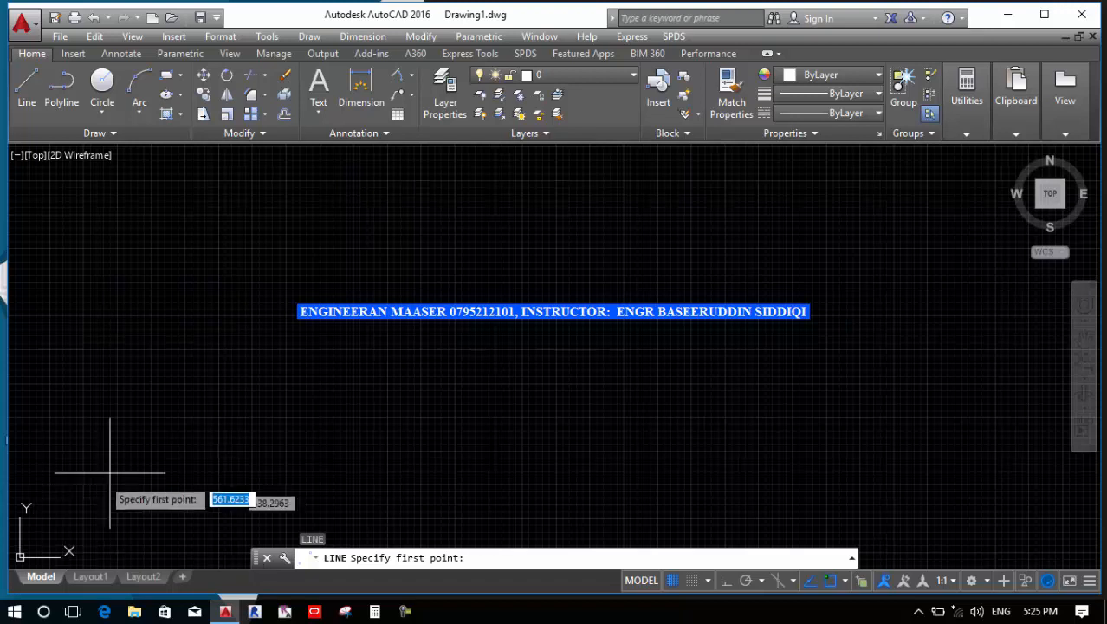
click(220, 37)
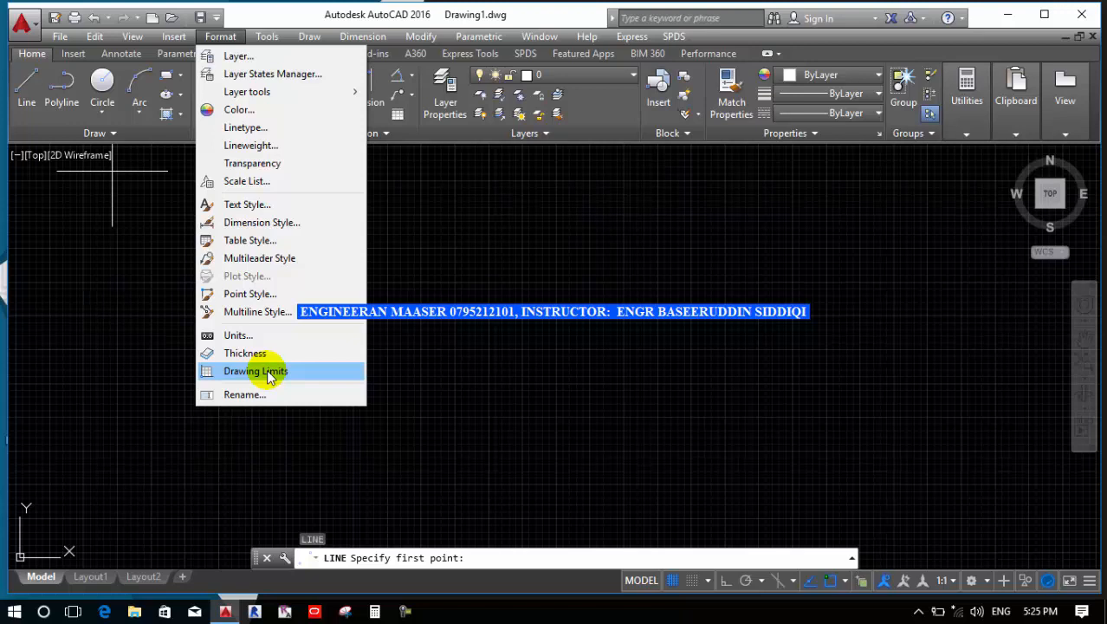
click(468, 371)
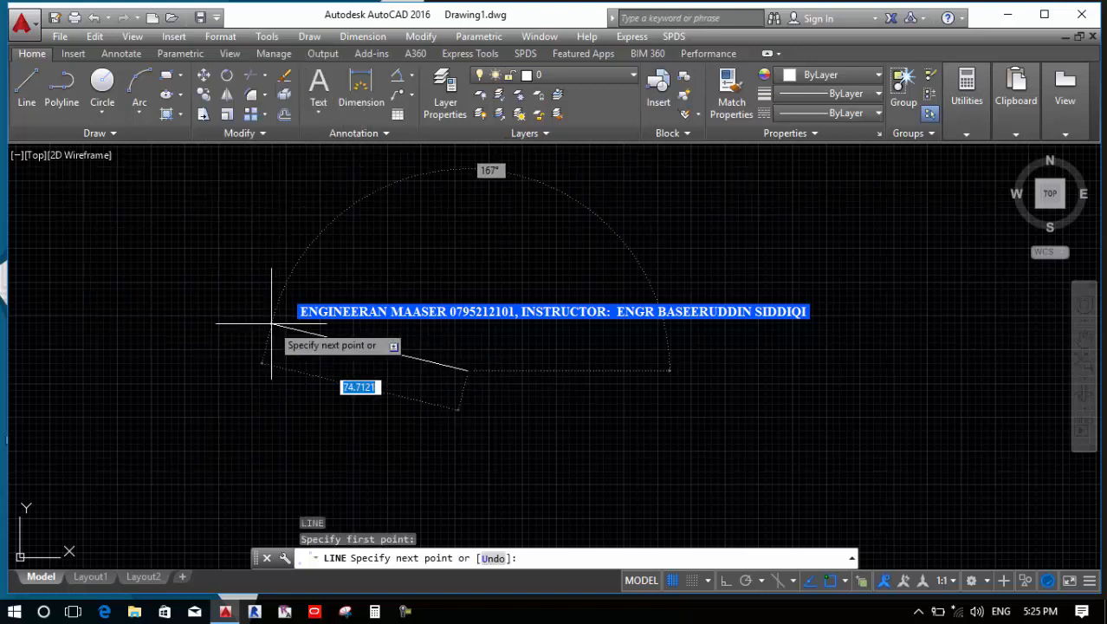
key(Escape)
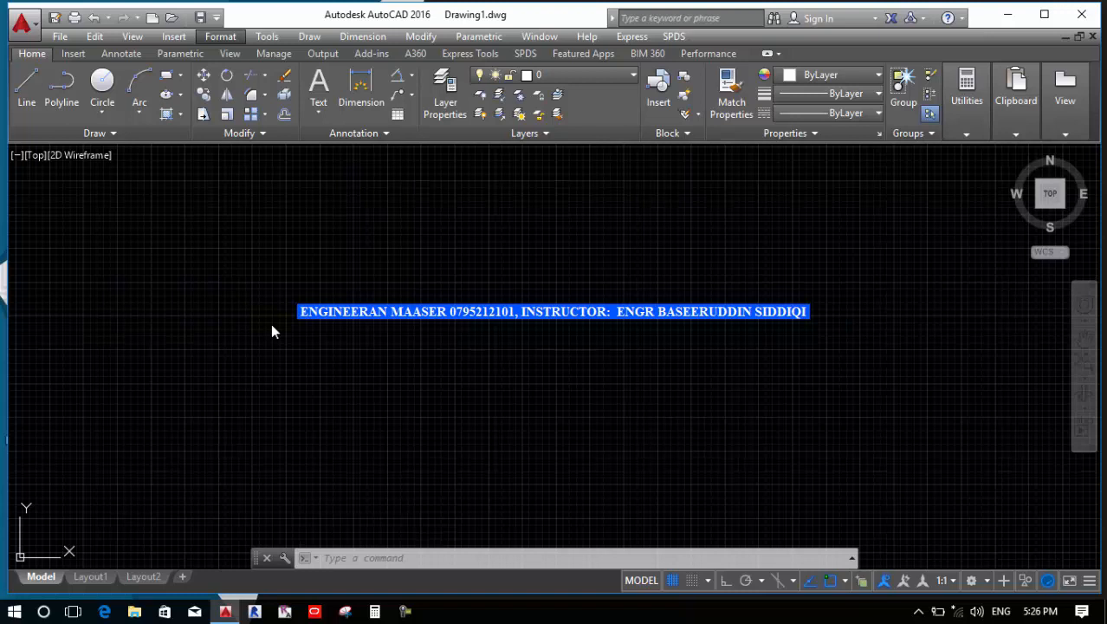
click(806, 236)
click(966, 403)
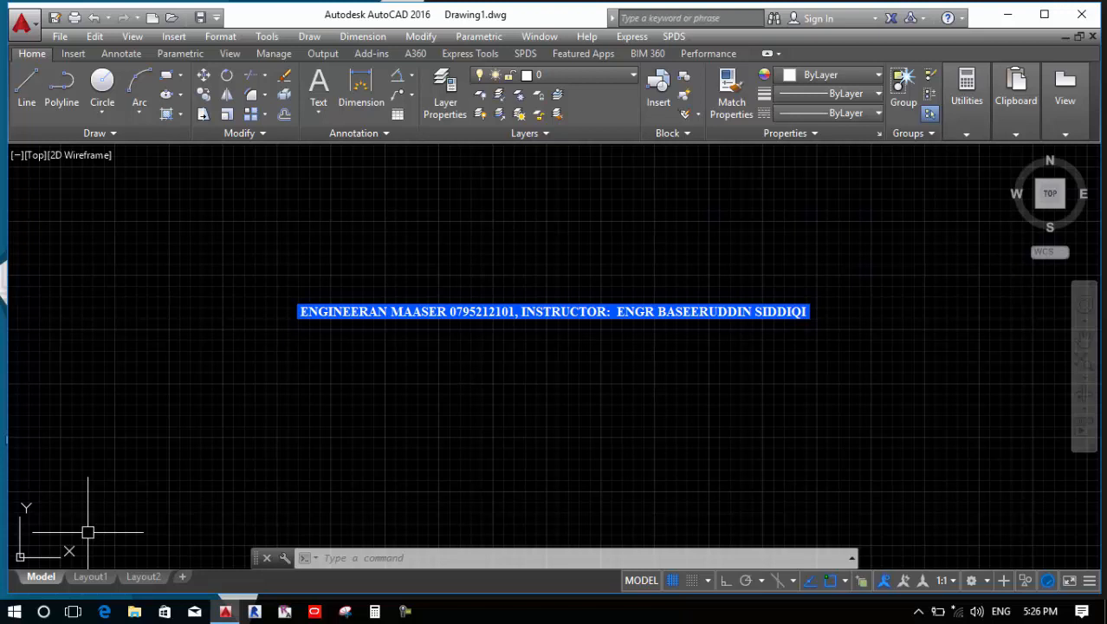
Try to start a line by entering a single 0 as its first point.
text(l)
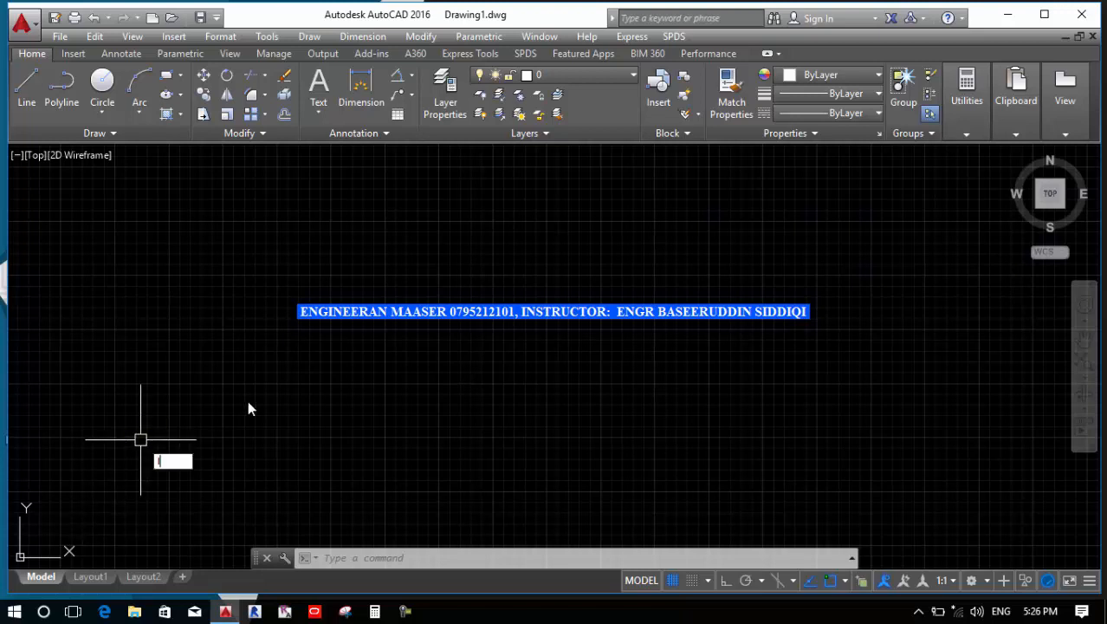
key(Return)
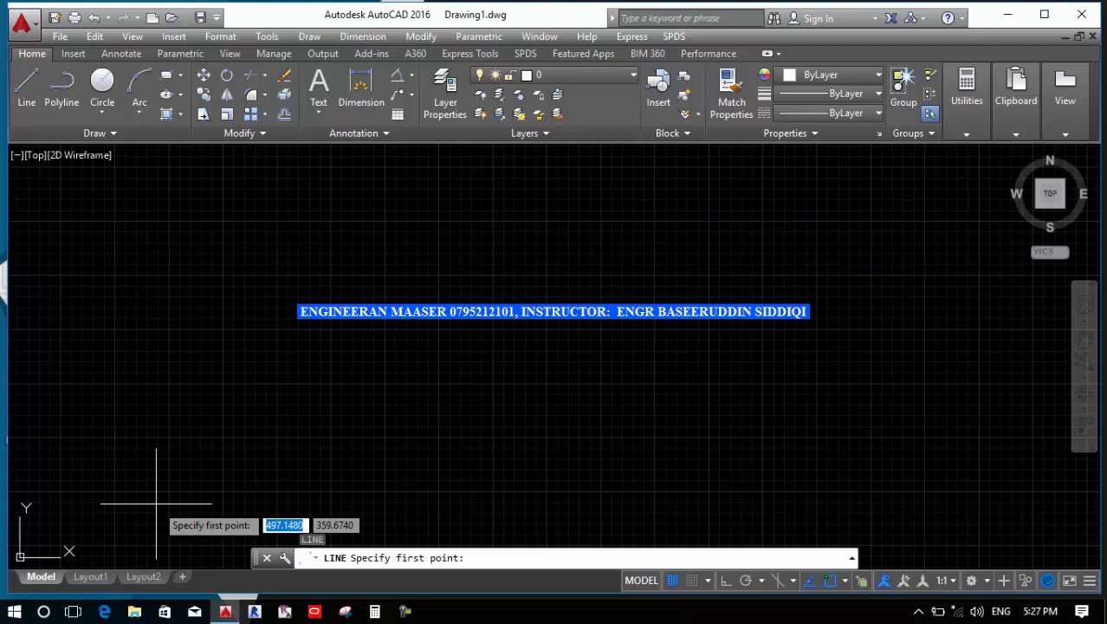
text(0)
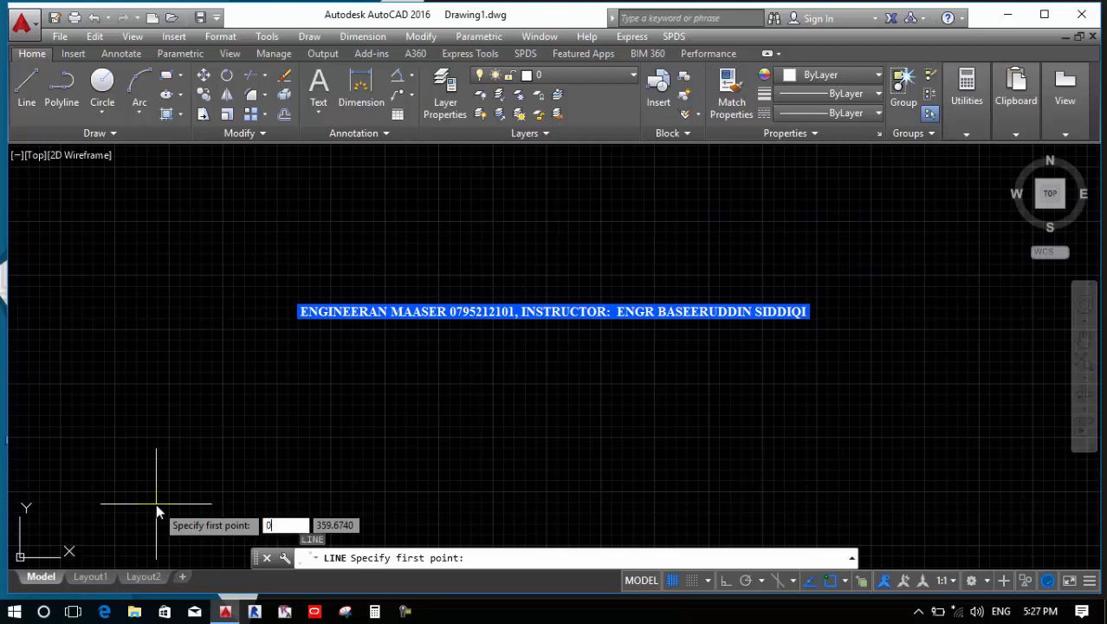
key(Return)
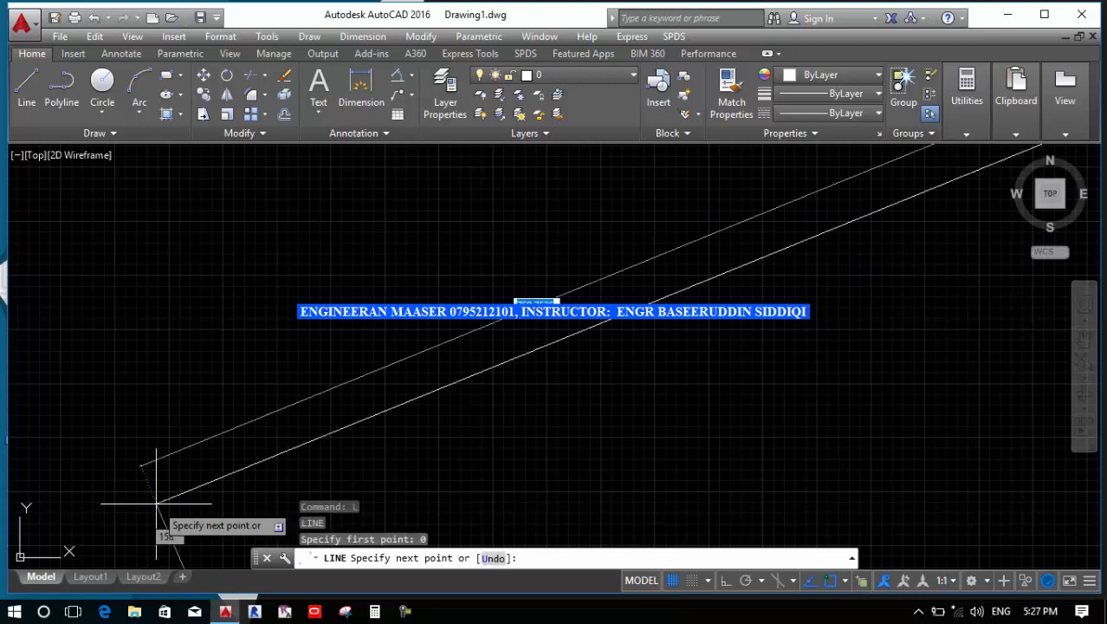
key(Escape)
Draw a line starting exactly at the origin 0,0 and ending at a freehand point up and to the right.
key(Return)
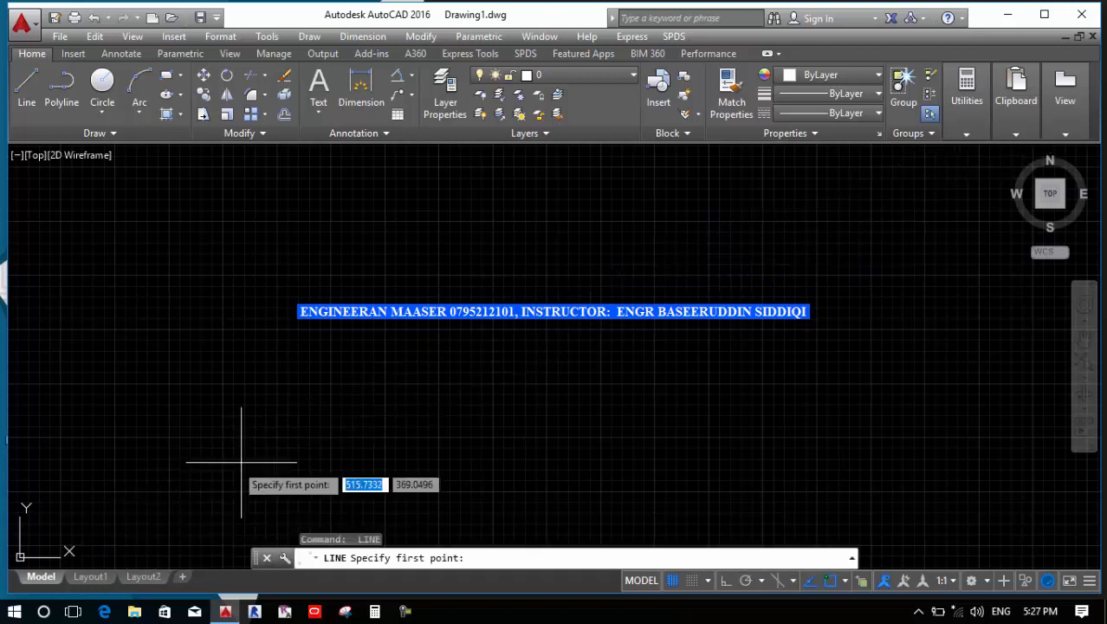
text(0)
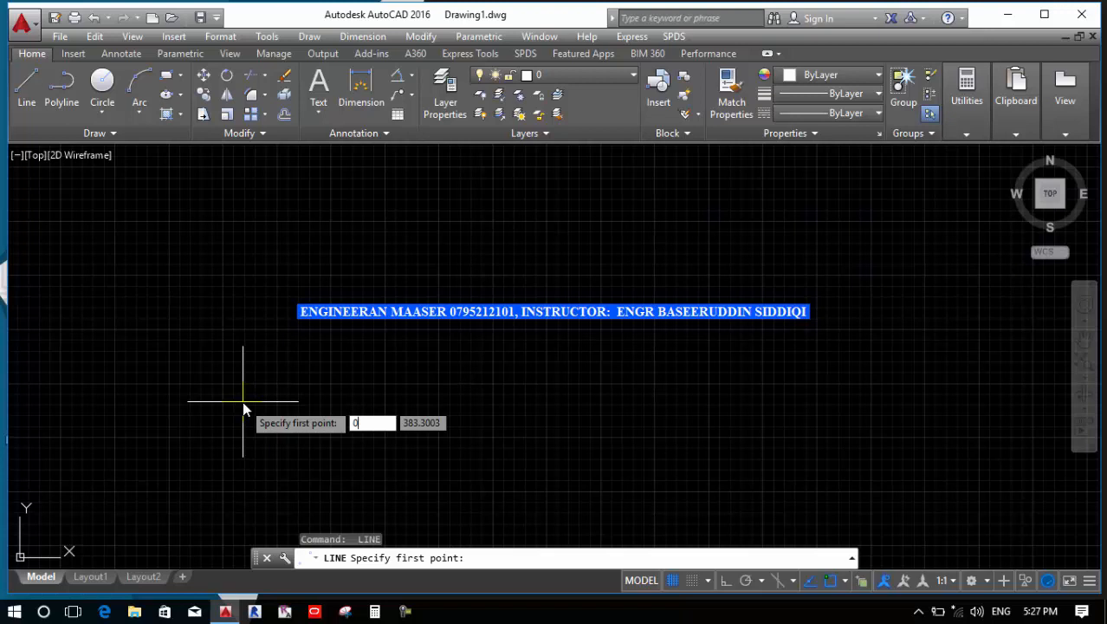
key(Tab)
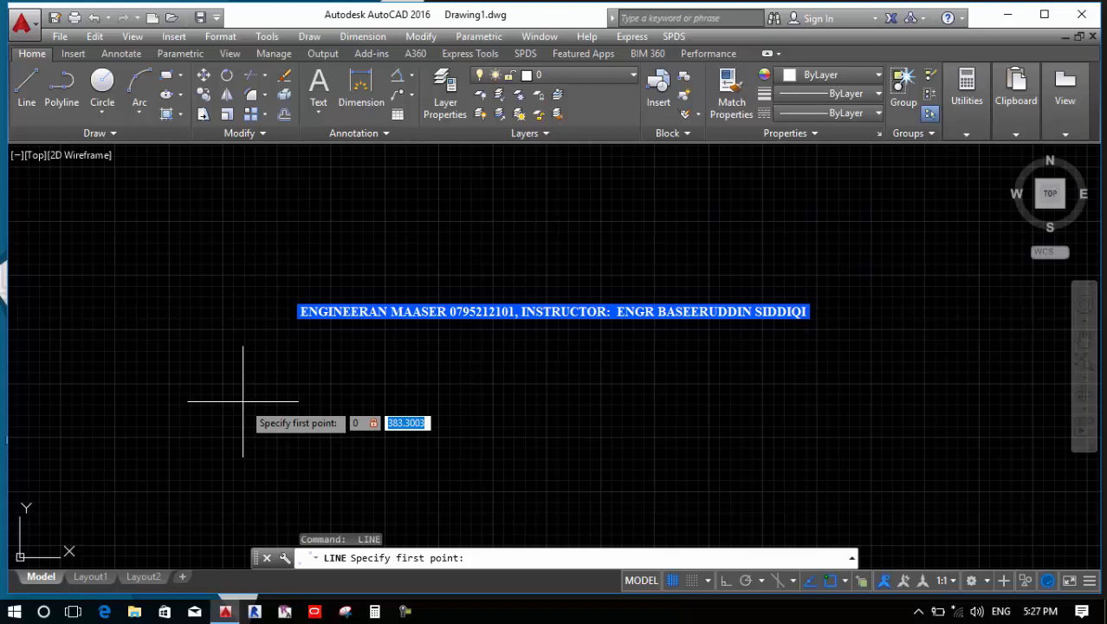
text(0)
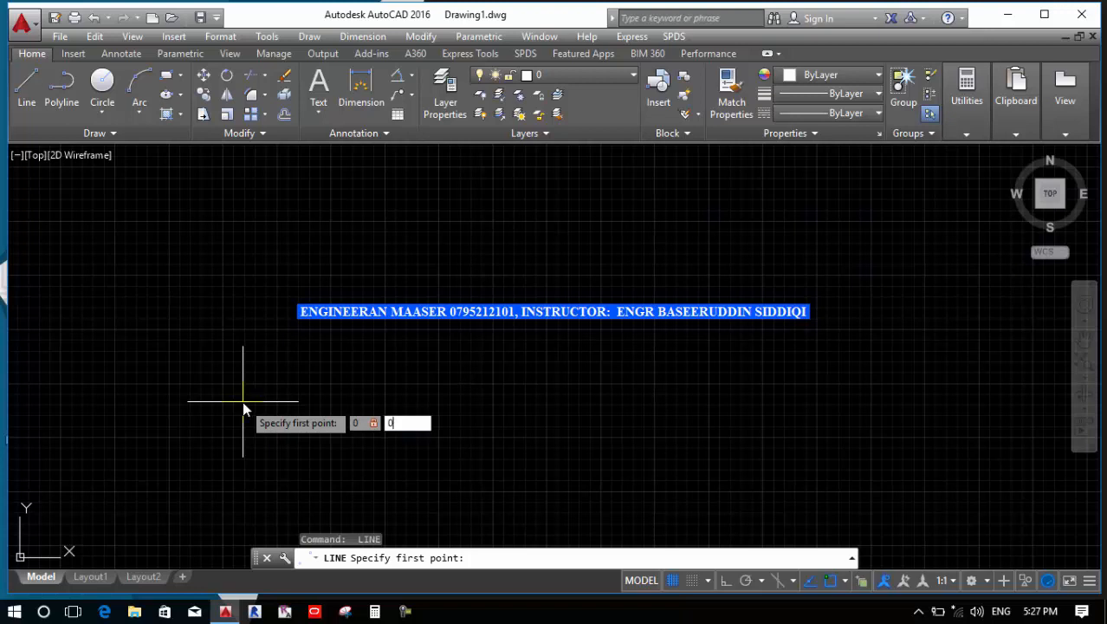
key(Return)
scroll(242, 401, down, 4)
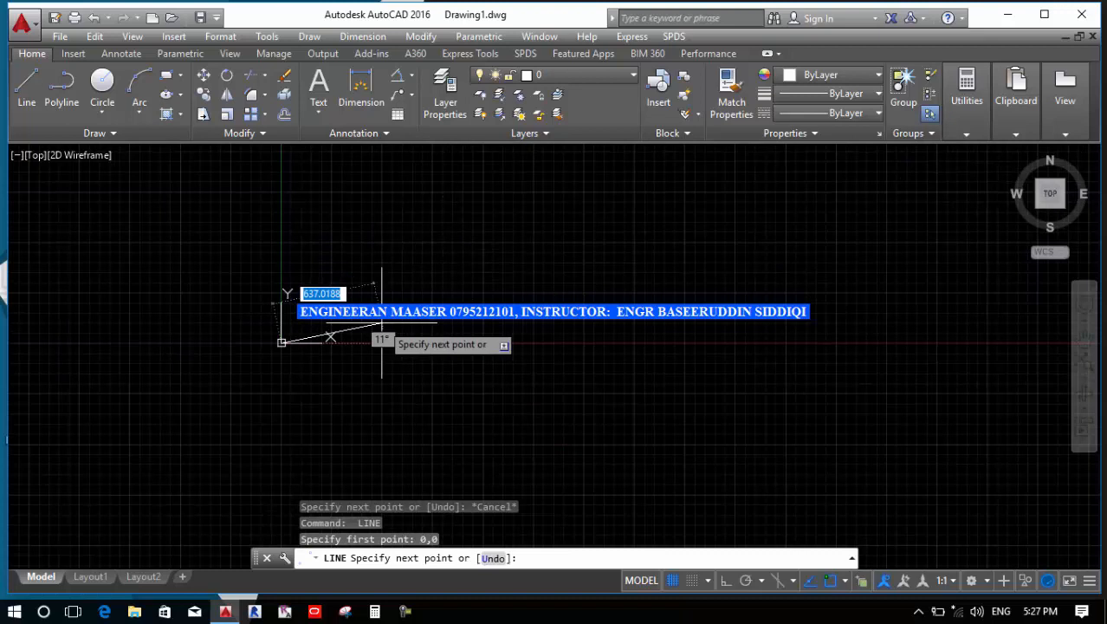
scroll(312, 347, up, 5)
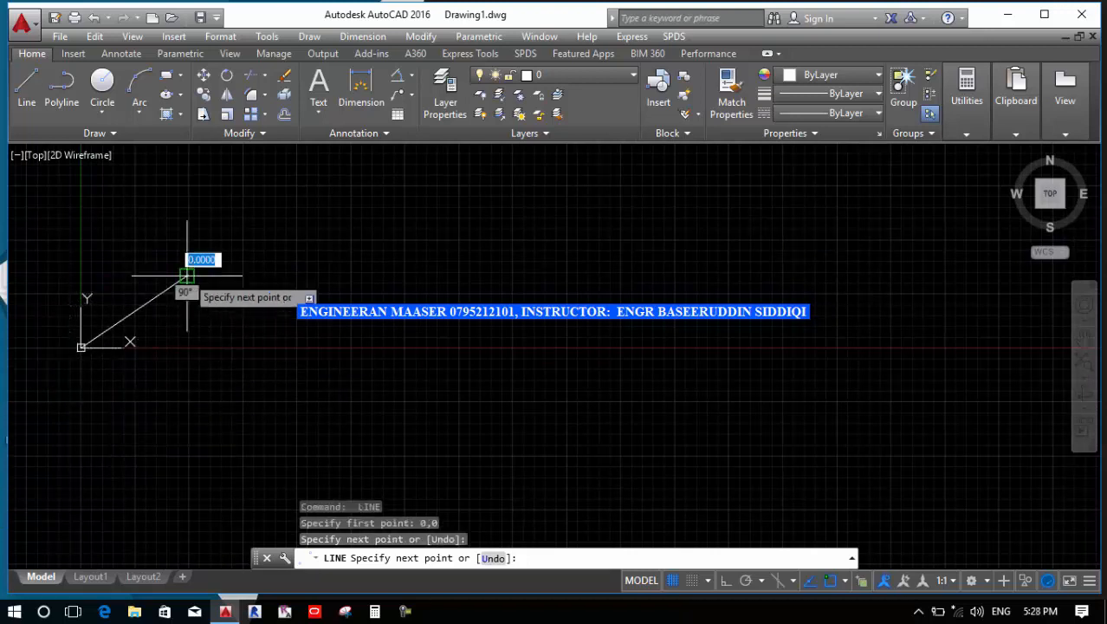
click(187, 275)
key(Return)
Draw a two-segment line starting at 6,6, rising to the upper right beyond the first line's end and dropping vertically.
key(Return)
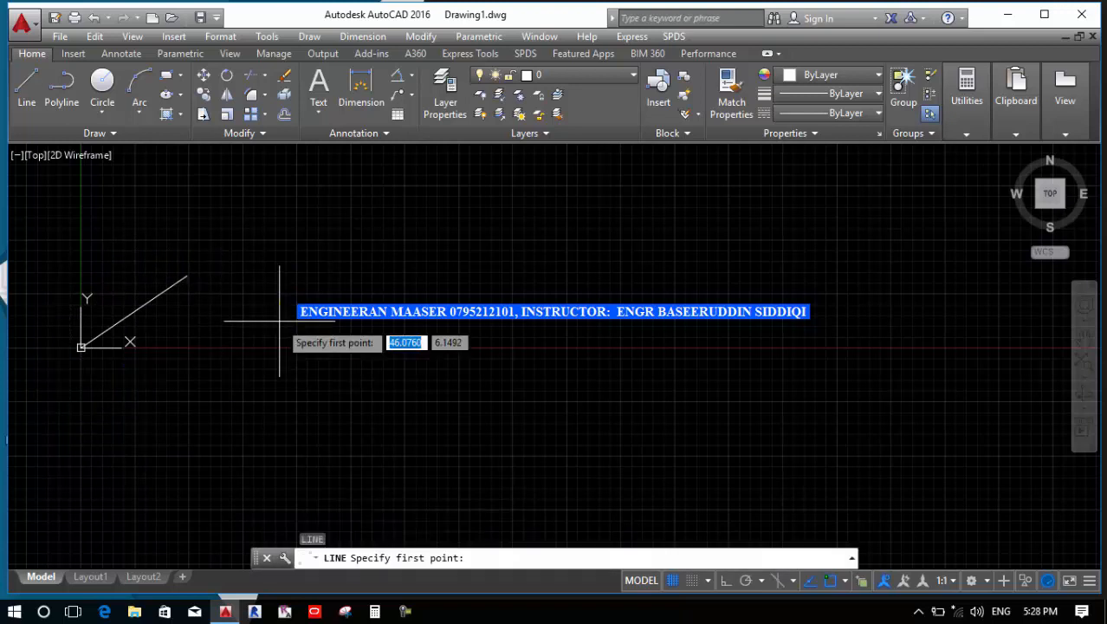
text(6)
key(Tab)
text(6)
key(Return)
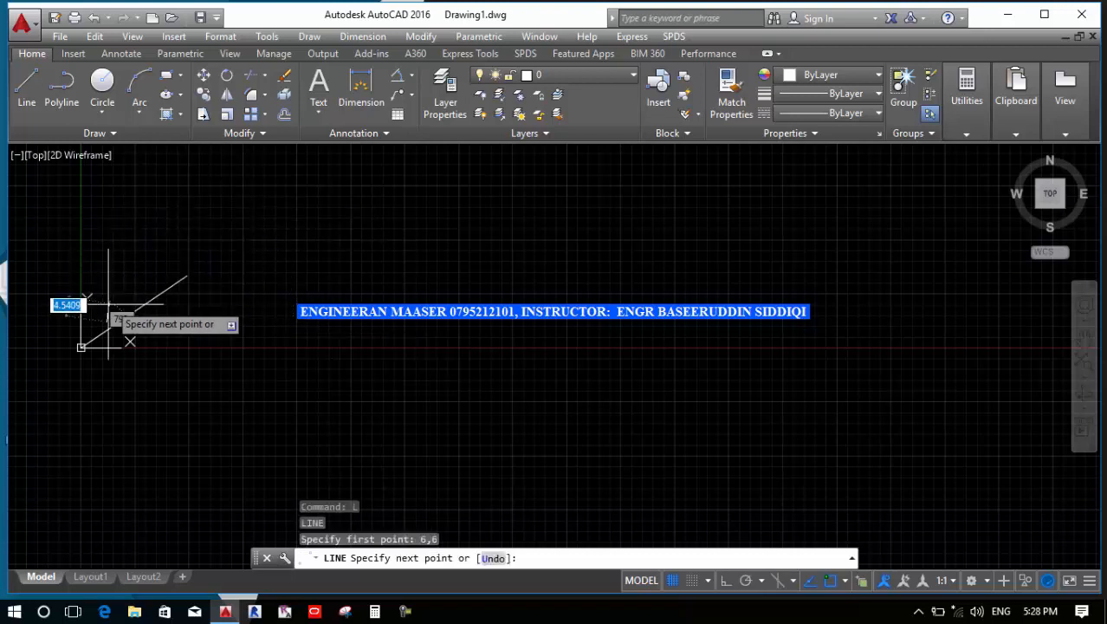
click(302, 208)
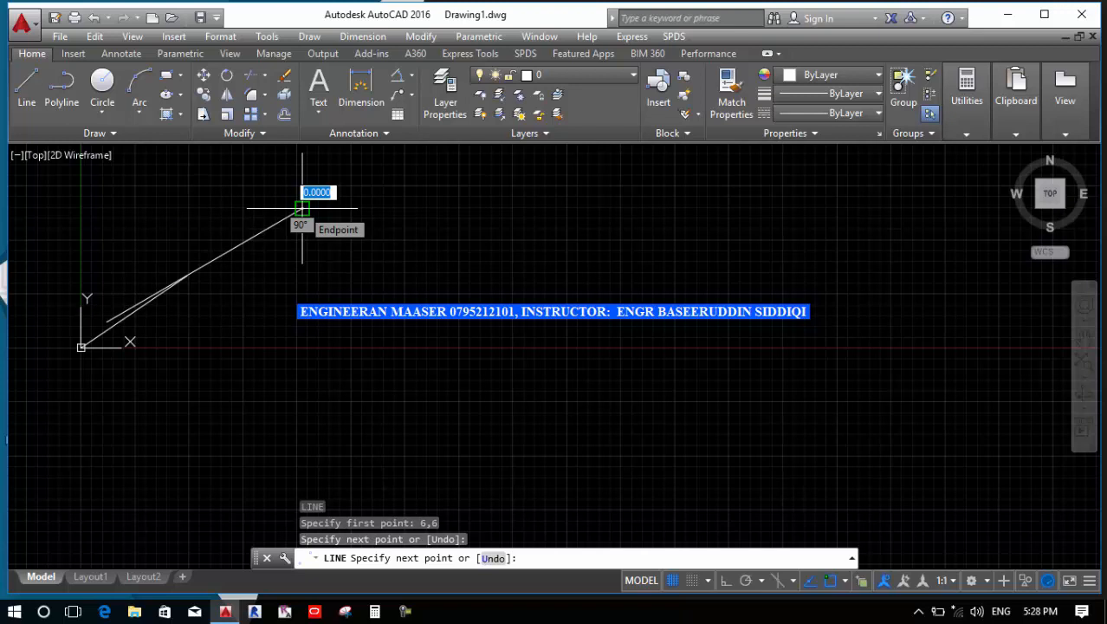
click(303, 321)
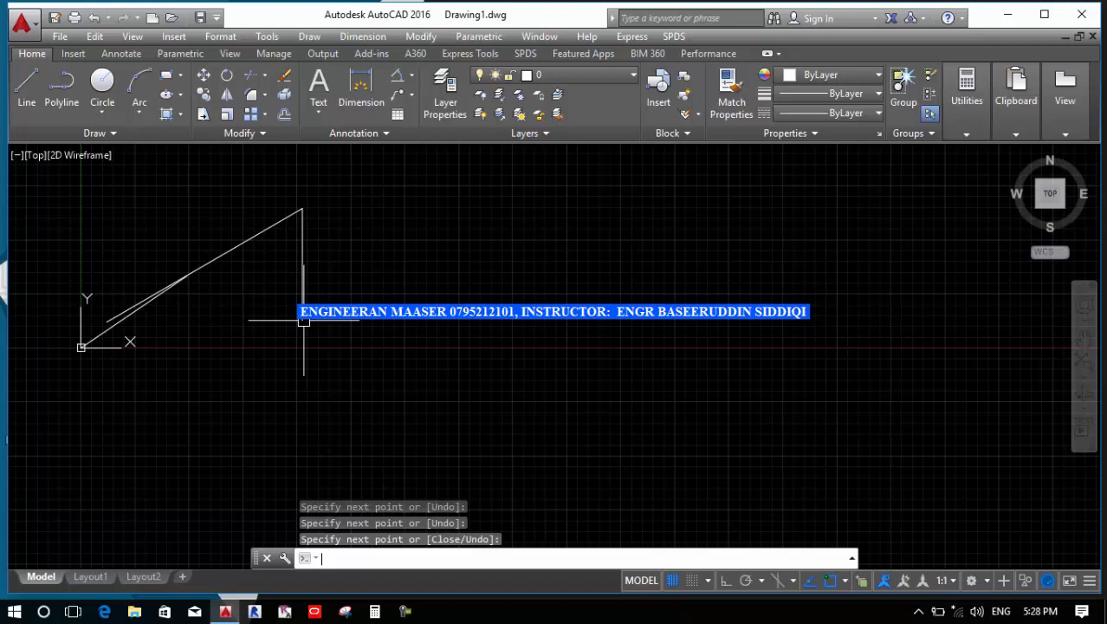
scroll(230, 322, down, 8)
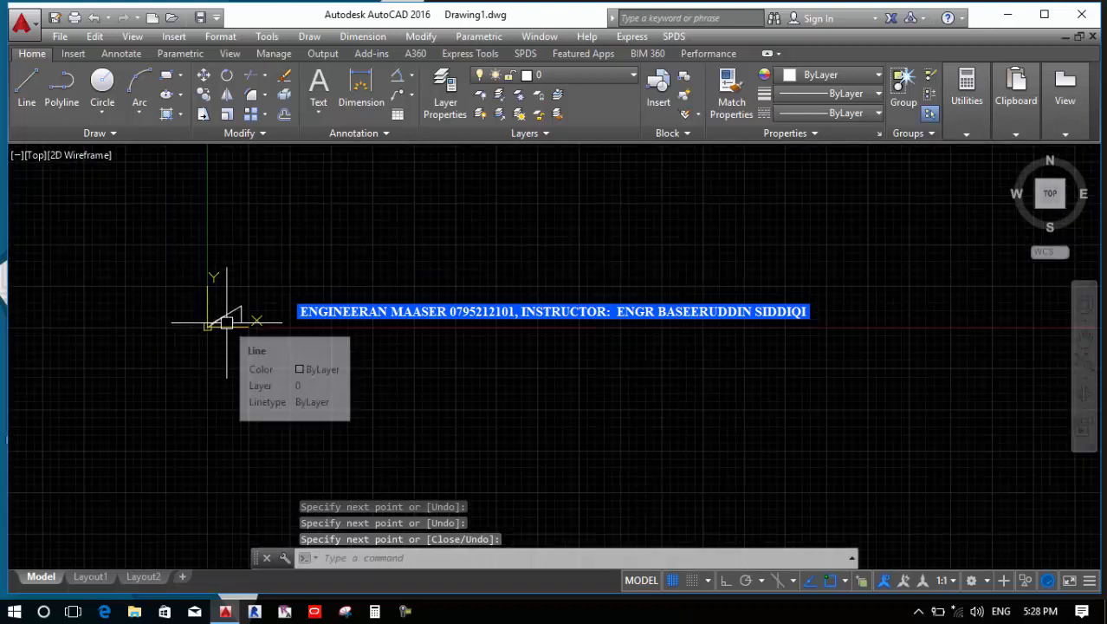
scroll(226, 323, up, 4)
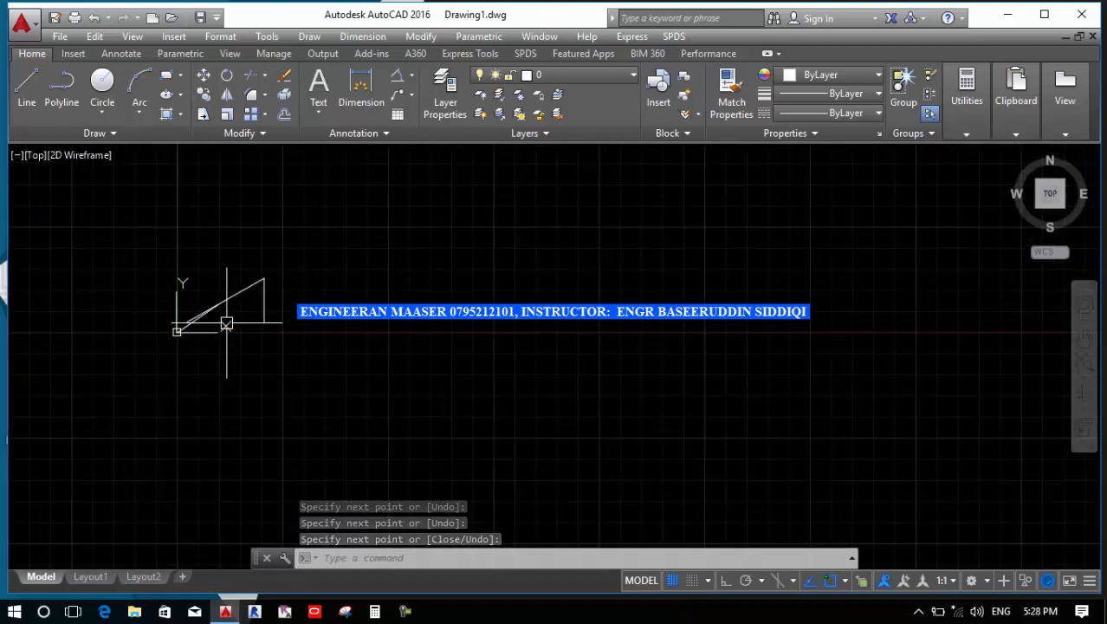
scroll(226, 323, down, 4)
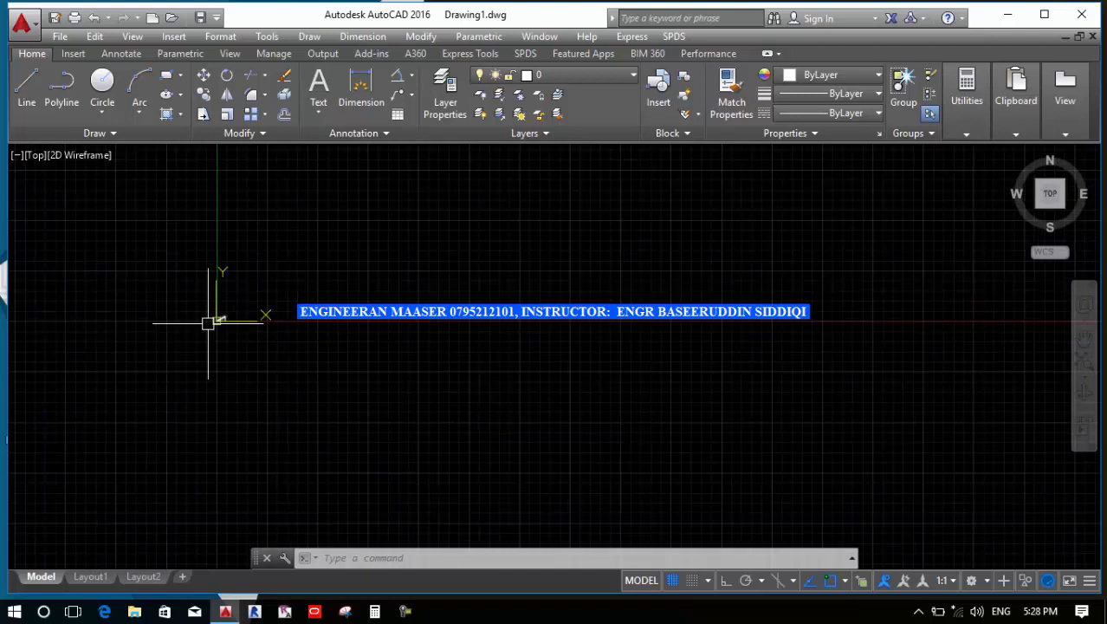
scroll(438, 342, up, 1)
scroll(185, 304, up, 2)
drag(926, 281, 951, 329)
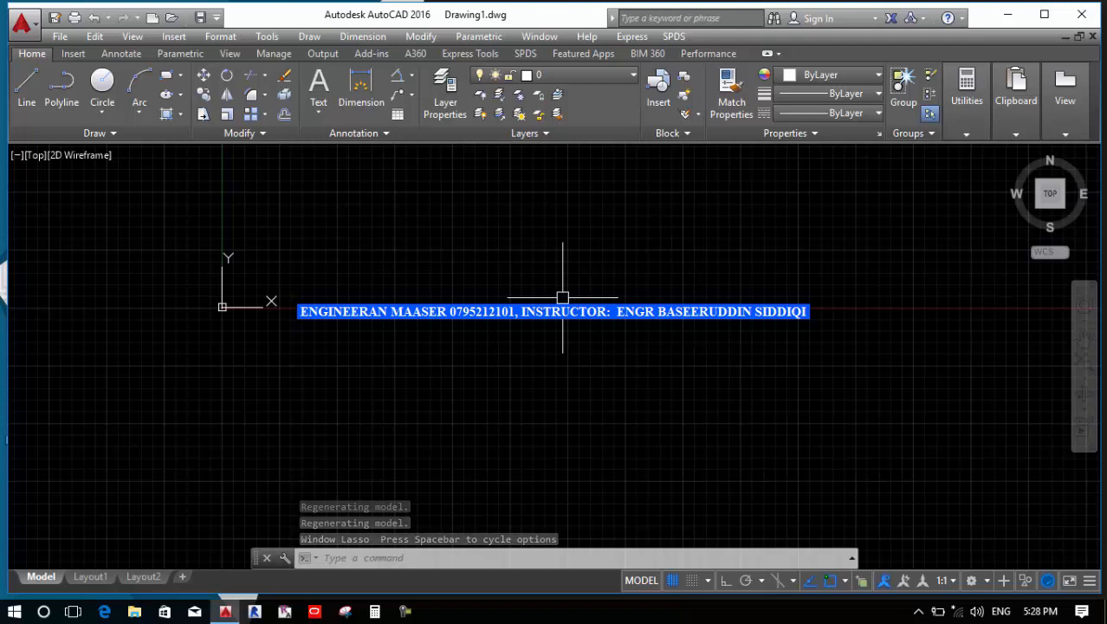
mouse_move(298, 206)
mouse_down()
mouse_move(481, 271)
mouse_move(655, 458)
mouse_move(258, 411)
mouse_move(264, 444)
mouse_up()
click(278, 171)
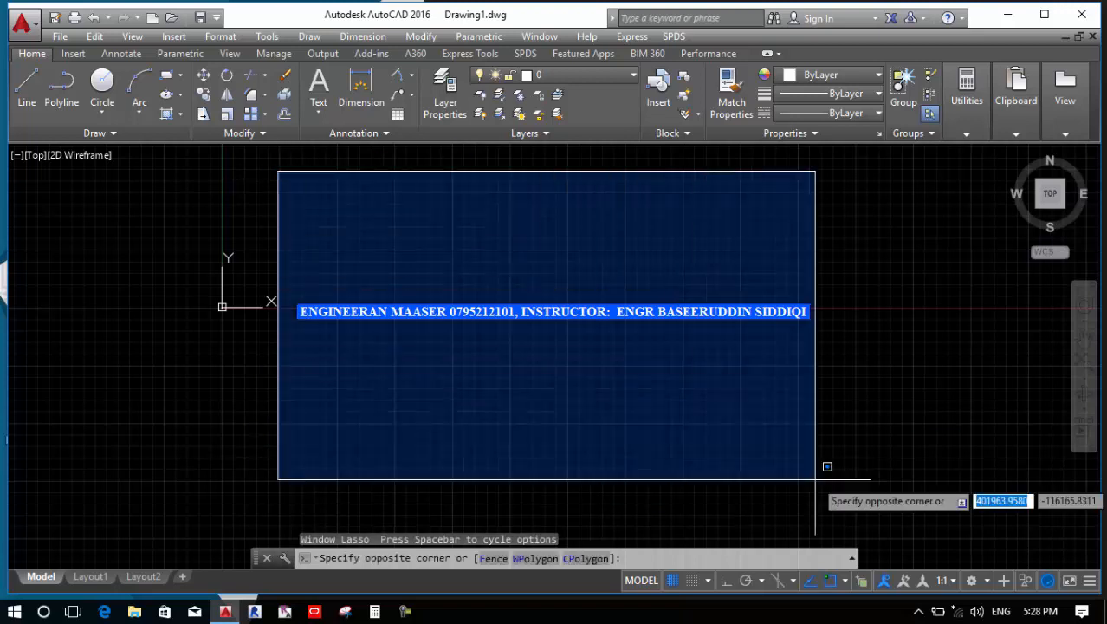
click(828, 466)
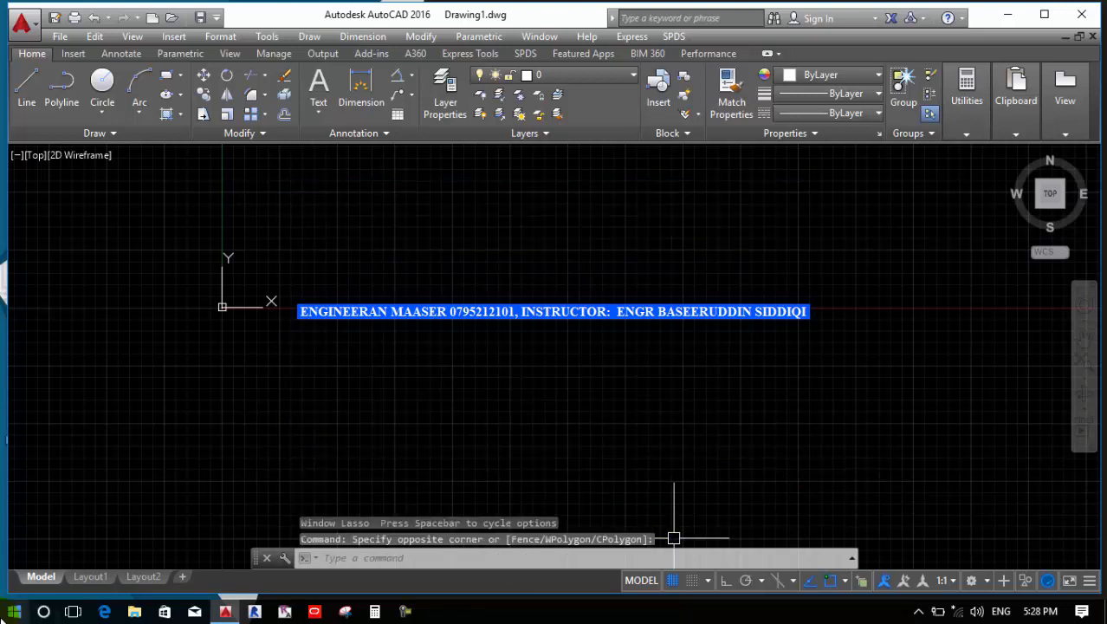
View the drawing on the Layout1 sheet, return to model space and look through the available zoom options.
click(90, 576)
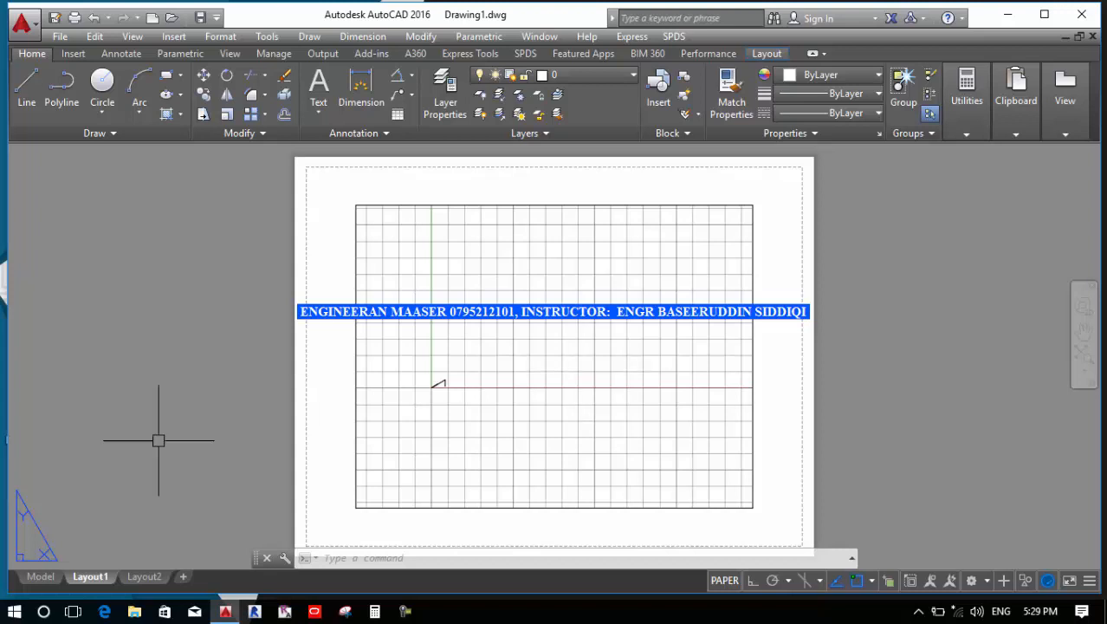
click(52, 577)
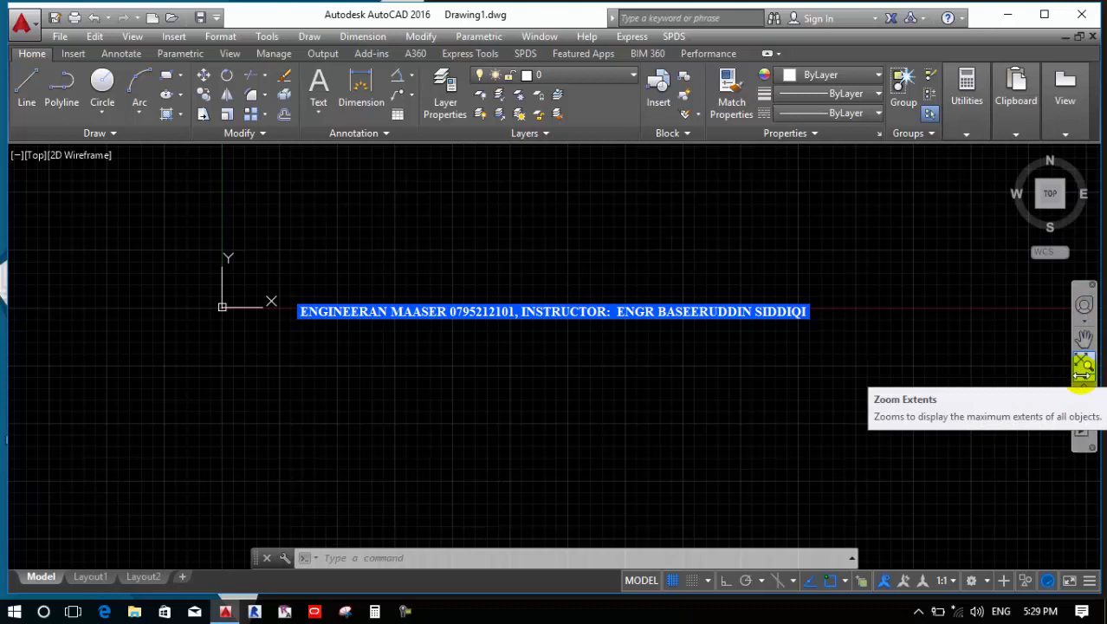
click(1083, 377)
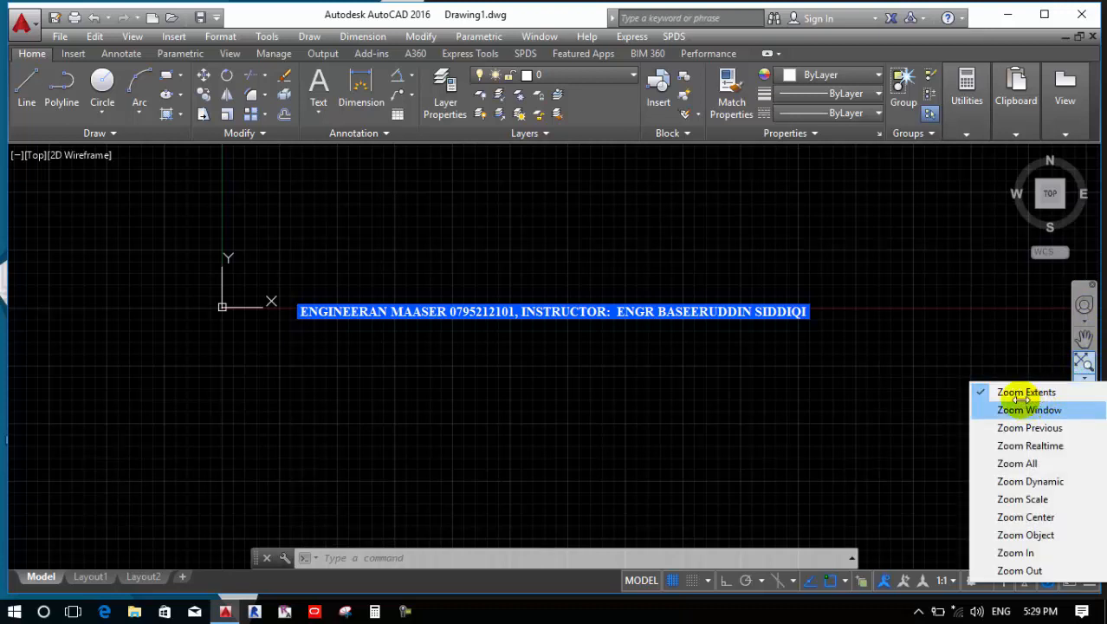
click(350, 284)
Draw a freehand rectangle with the Rectangle command to the right of the origin, straddling the X axis.
text(rec)
key(Return)
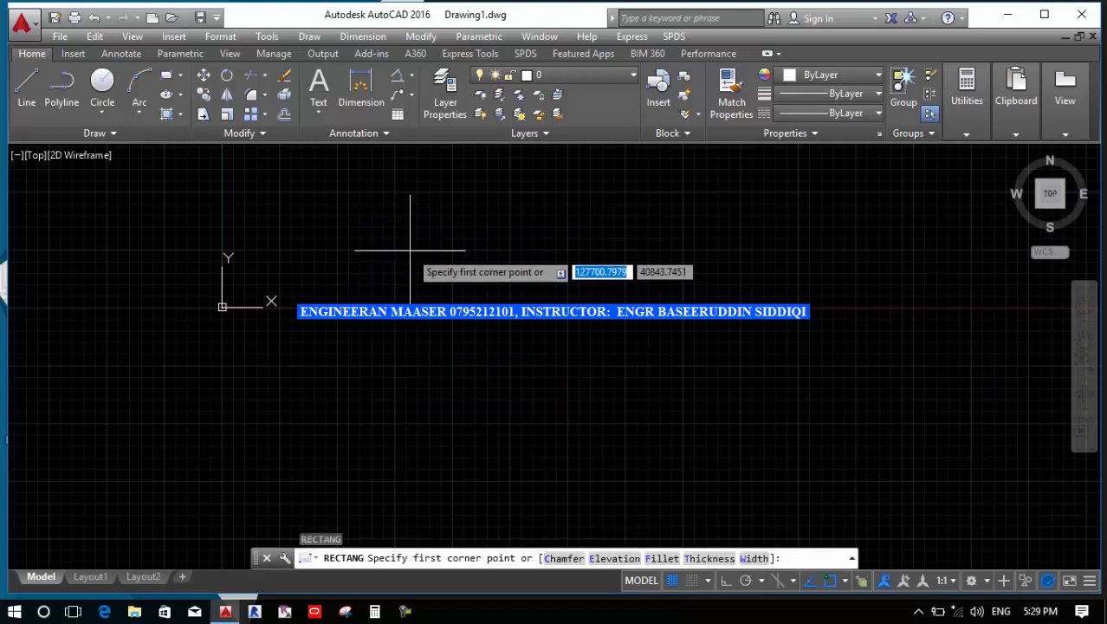
click(406, 261)
click(549, 370)
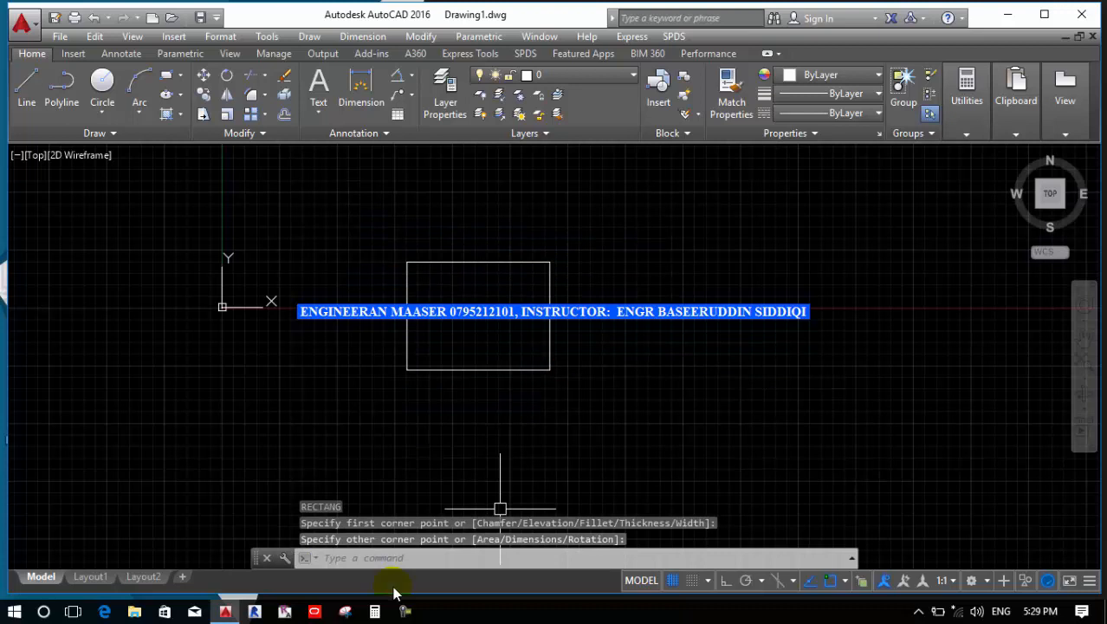
Draw a second, tiny rectangle in the empty area below the origin, well away from the first one.
scroll(243, 488, up, 8)
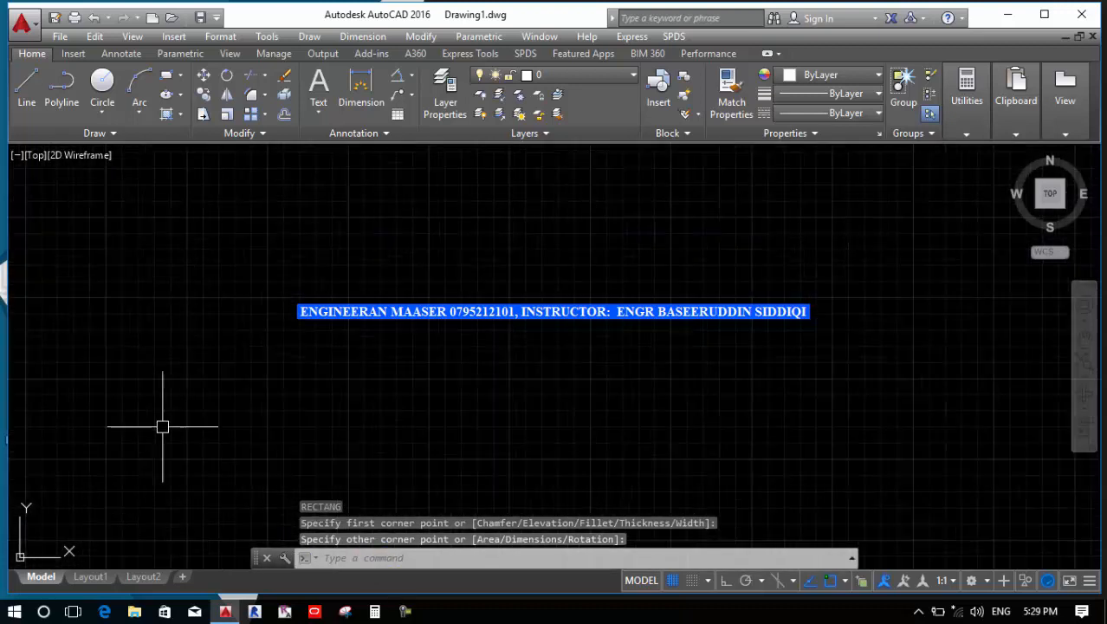
key(Return)
click(110, 370)
click(183, 435)
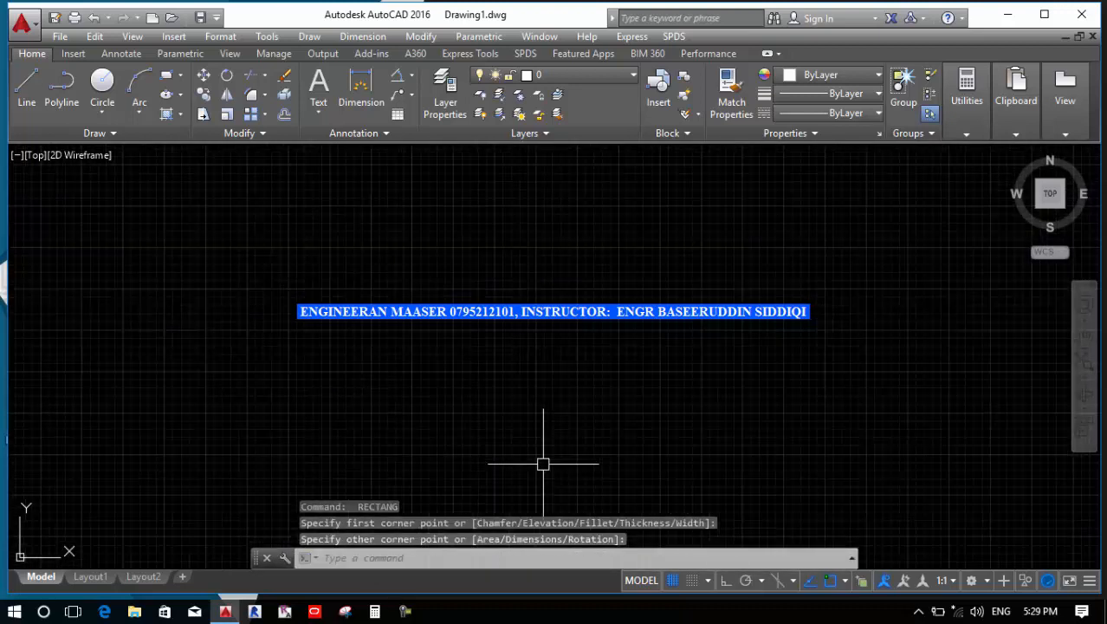
Draw a freehand rectangle about 2.8 by 4.1 units to the right of the second rectangle.
key(Return)
click(933, 379)
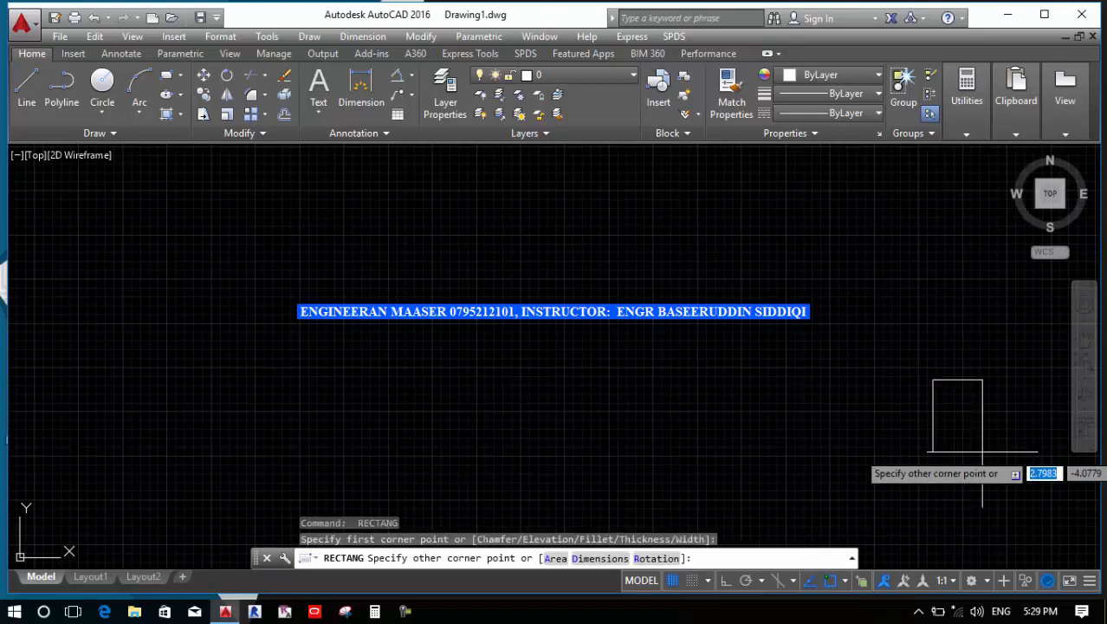
click(982, 451)
Draw another small upright rectangle farther right, beyond the 2.8 by 4.1 unit one.
scroll(616, 340, down, 6)
mouse_move(820, 372)
middle_down()
mouse_move(738, 361)
mouse_move(714, 338)
mouse_move(722, 357)
middle_up()
key(Return)
click(864, 258)
click(937, 353)
Draw one more small, slightly wide rectangle below the last upright one.
scroll(756, 435, up, 5)
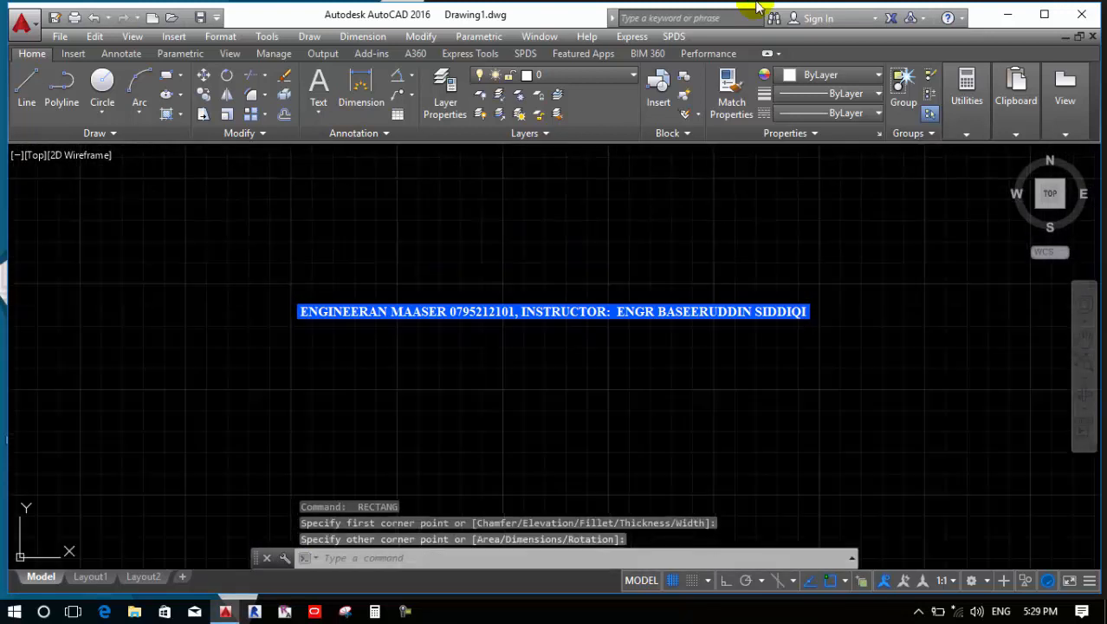
key(Return)
click(700, 374)
click(781, 446)
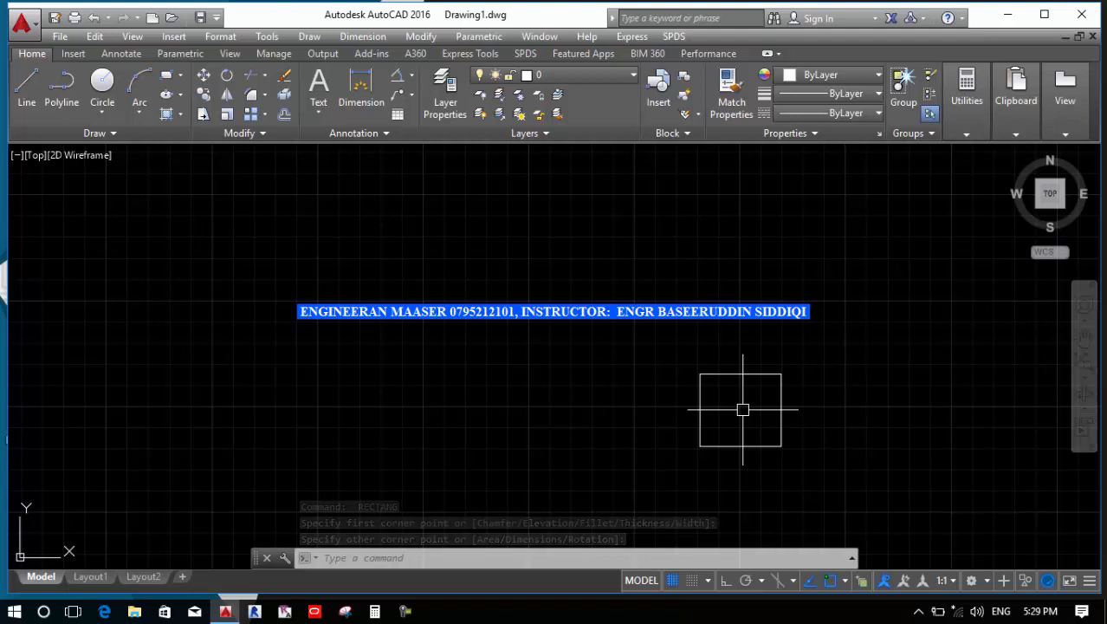
key(ctrl+z)
key(ctrl+z)
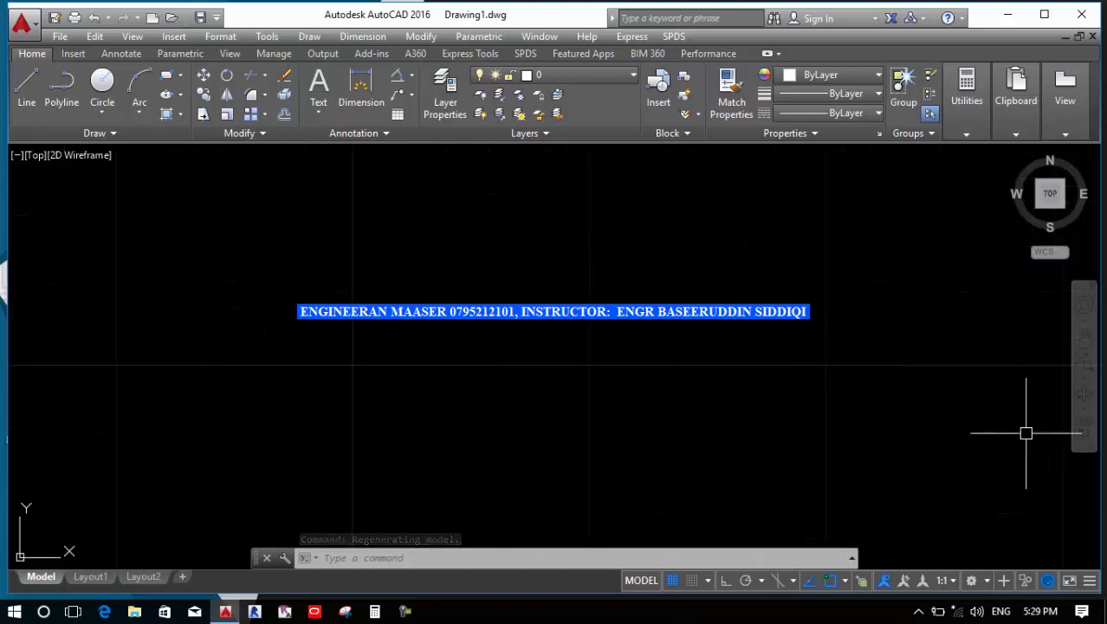
Zoom to the extents of all objects and locate the cluster of tiny rectangles below the origin.
click(1081, 382)
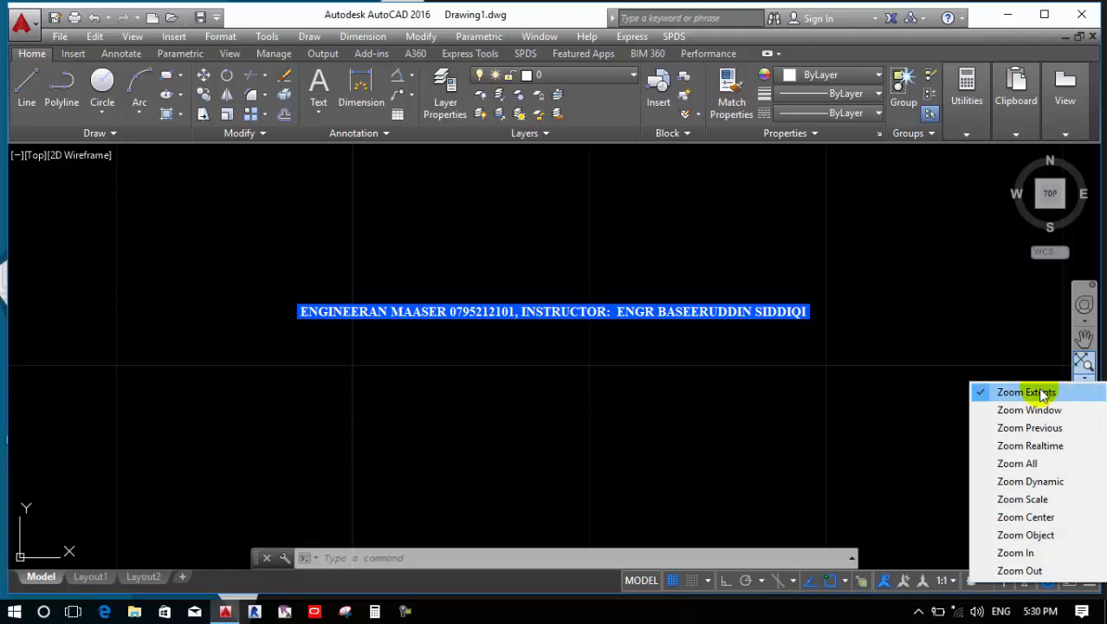
click(1042, 393)
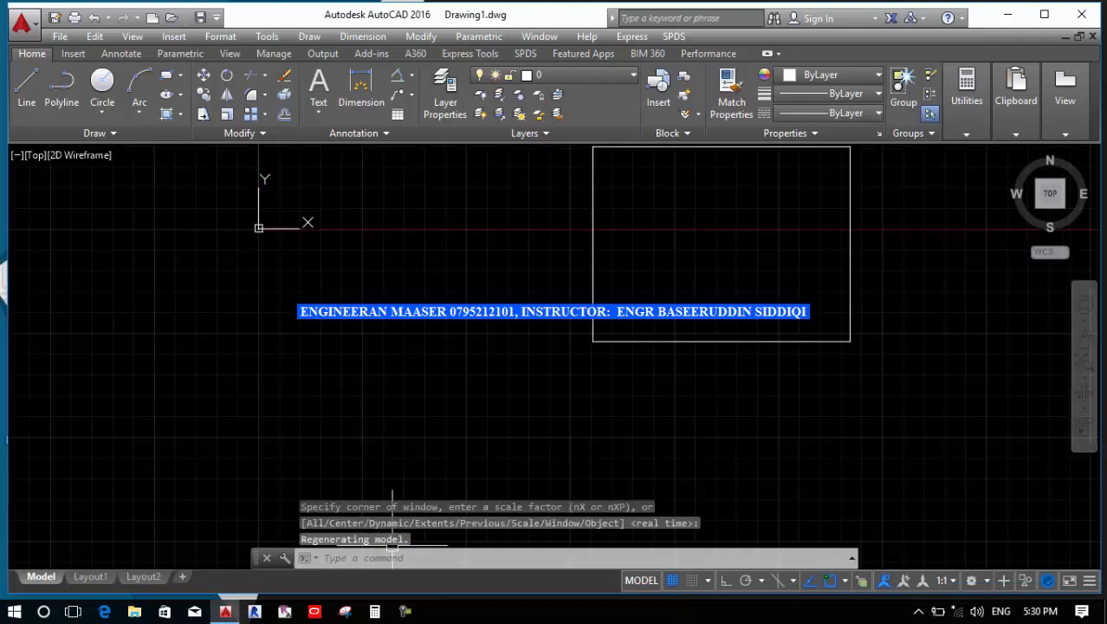
scroll(162, 305, down, 2)
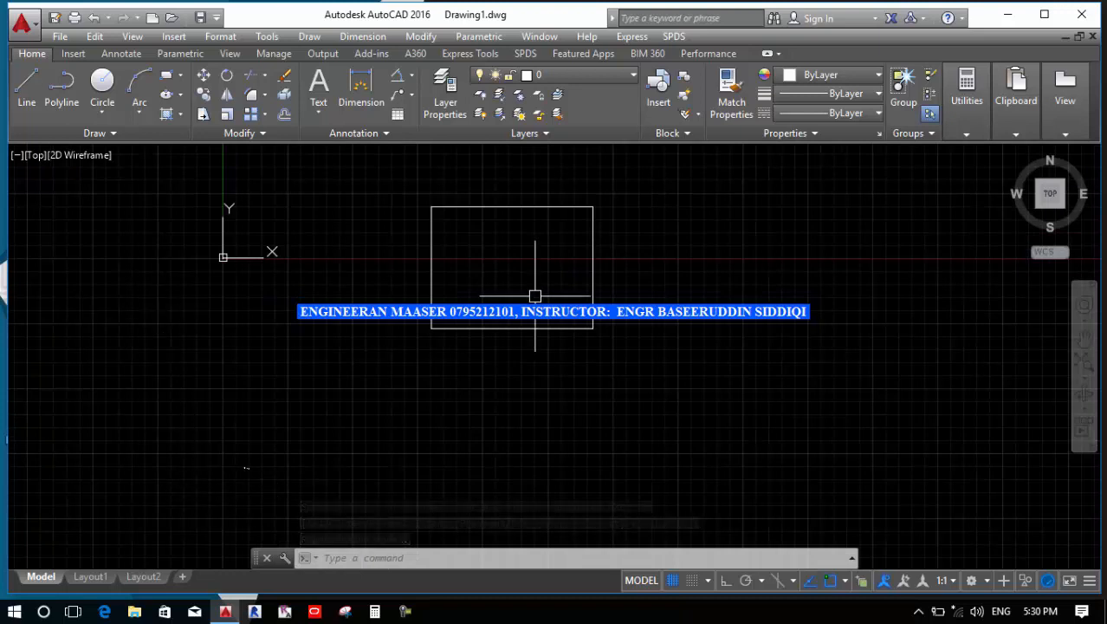
scroll(242, 473, up, 3)
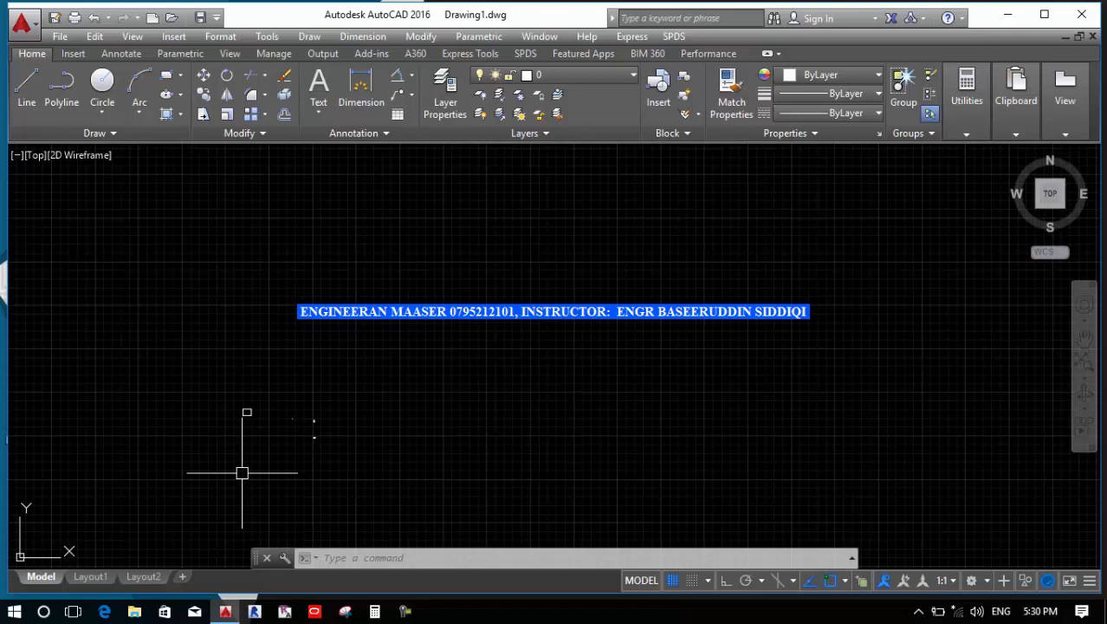
scroll(242, 473, down, 4)
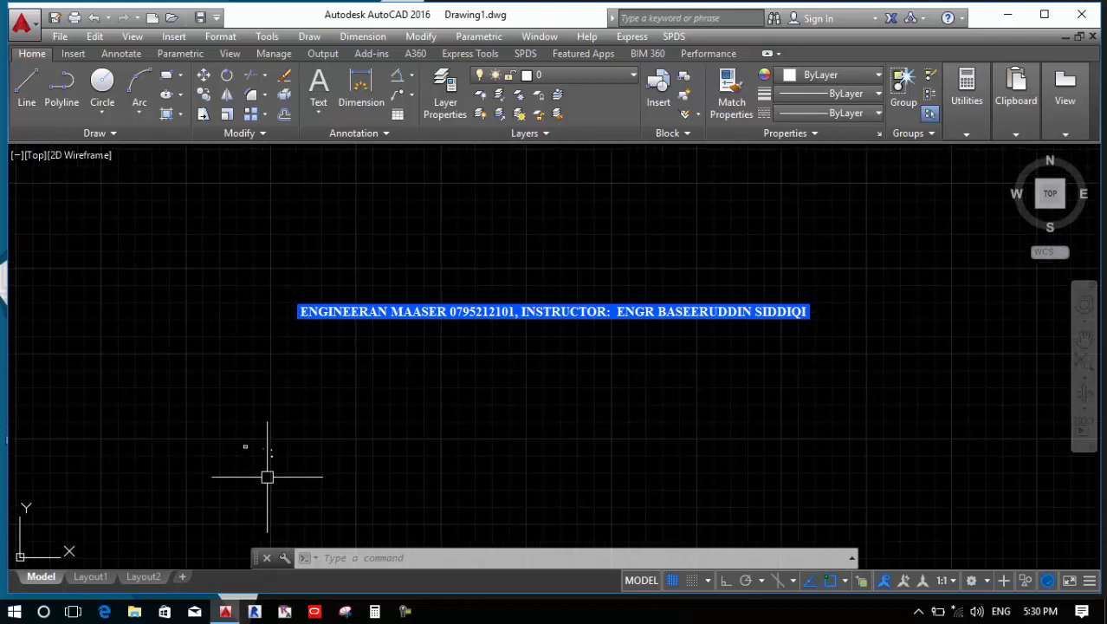
Use the Zoom command's Window option to enlarge the area around the cluster of tiny rectangles.
key(Return)
text(w)
key(Return)
click(234, 438)
click(282, 468)
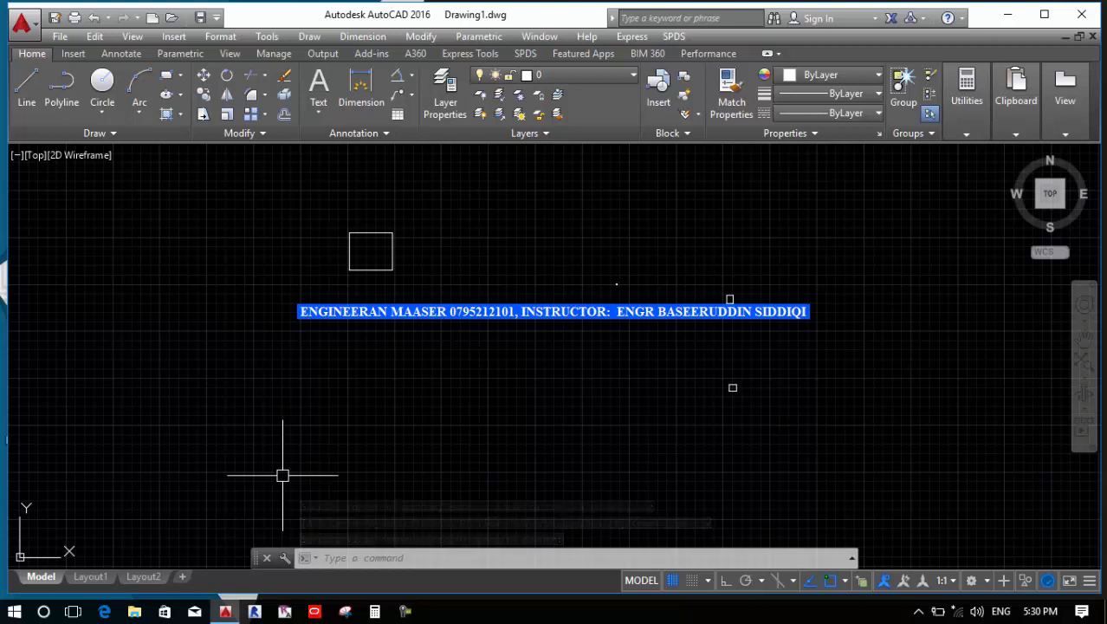
Erase all the rectangles and lines in the drawing by selecting them with one crossing window.
scroll(282, 472, down, 2)
scroll(309, 383, up, 4)
scroll(309, 378, down, 2)
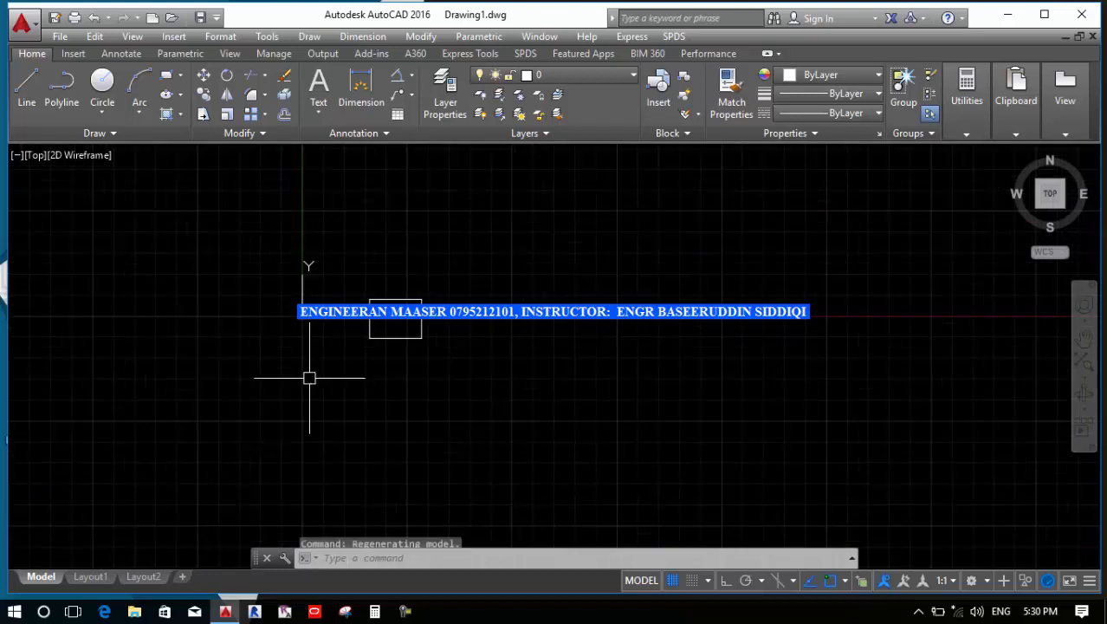
click(638, 452)
click(230, 222)
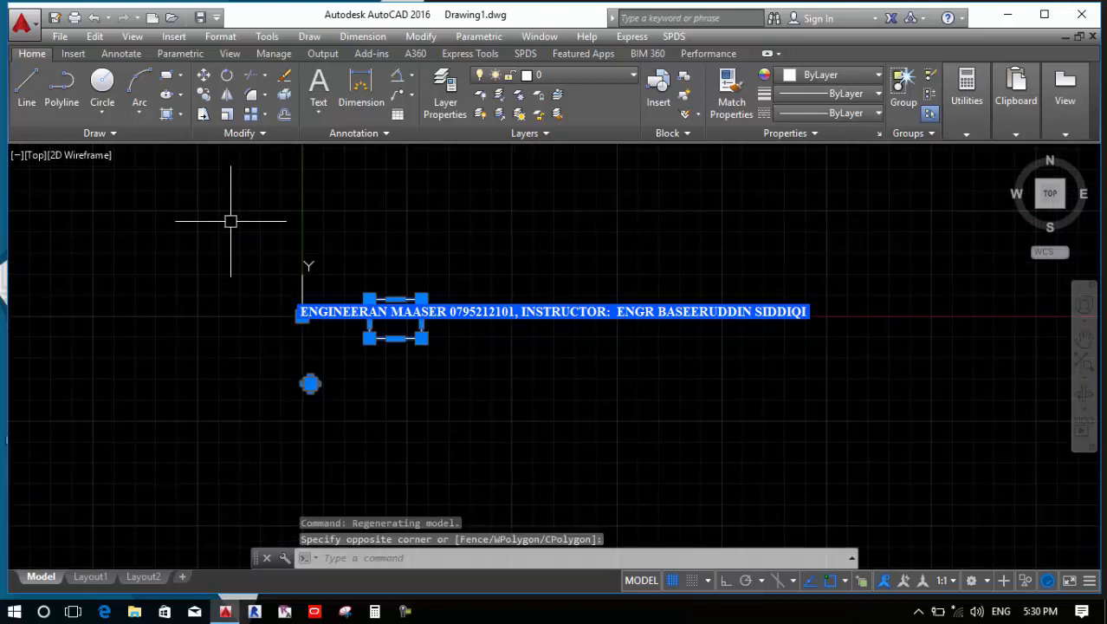
text(e)
key(Return)
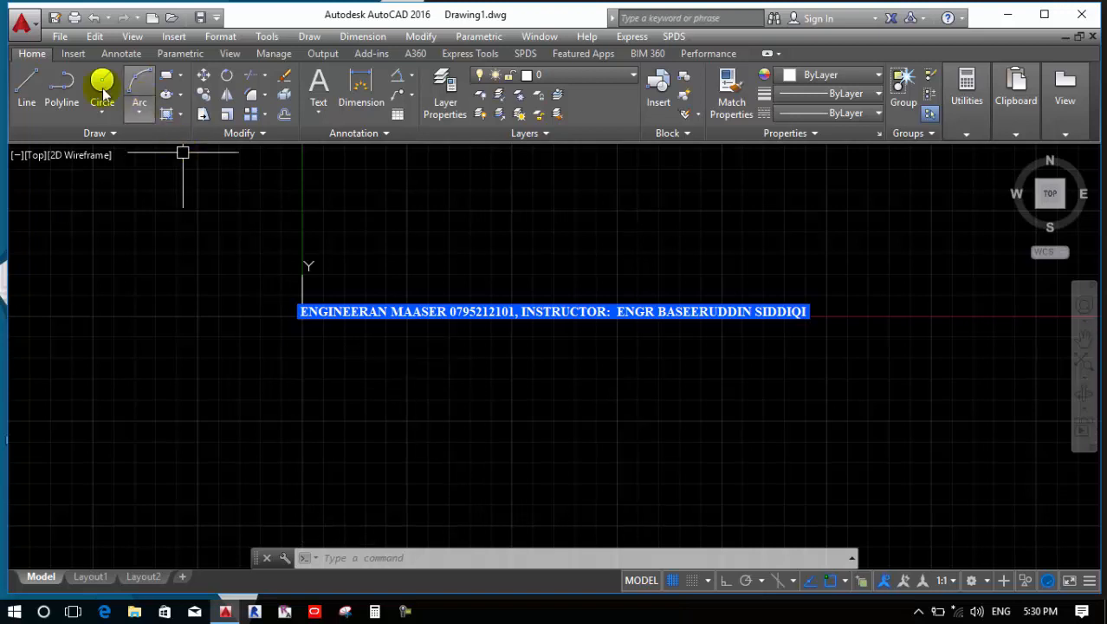
Draw a freehand ten-segment zigzag polyline running rightward and downward across the upper part of the drawing.
scroll(499, 280, up, 3)
text(l)
key(Return)
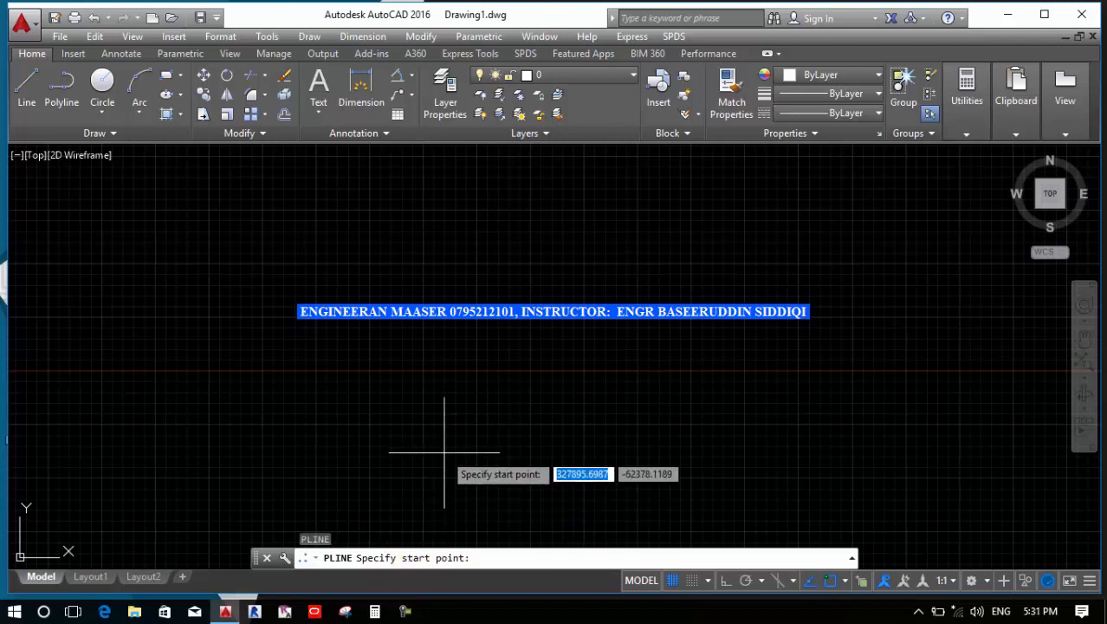
click(417, 246)
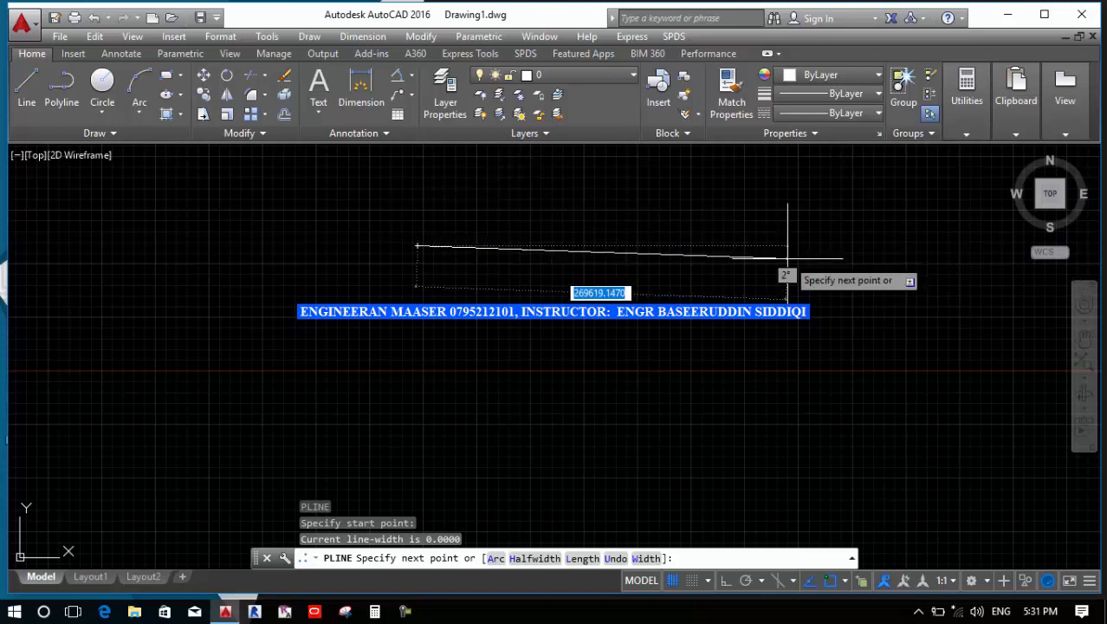
click(736, 185)
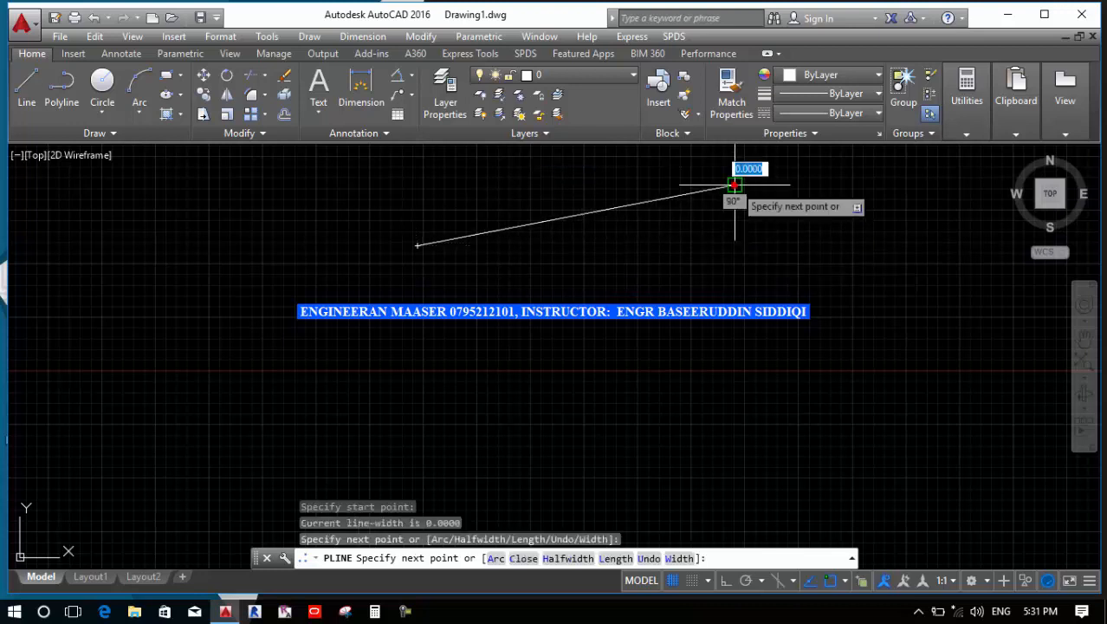
click(757, 299)
click(880, 232)
click(910, 310)
click(948, 245)
click(1007, 376)
click(1029, 307)
click(892, 423)
click(891, 511)
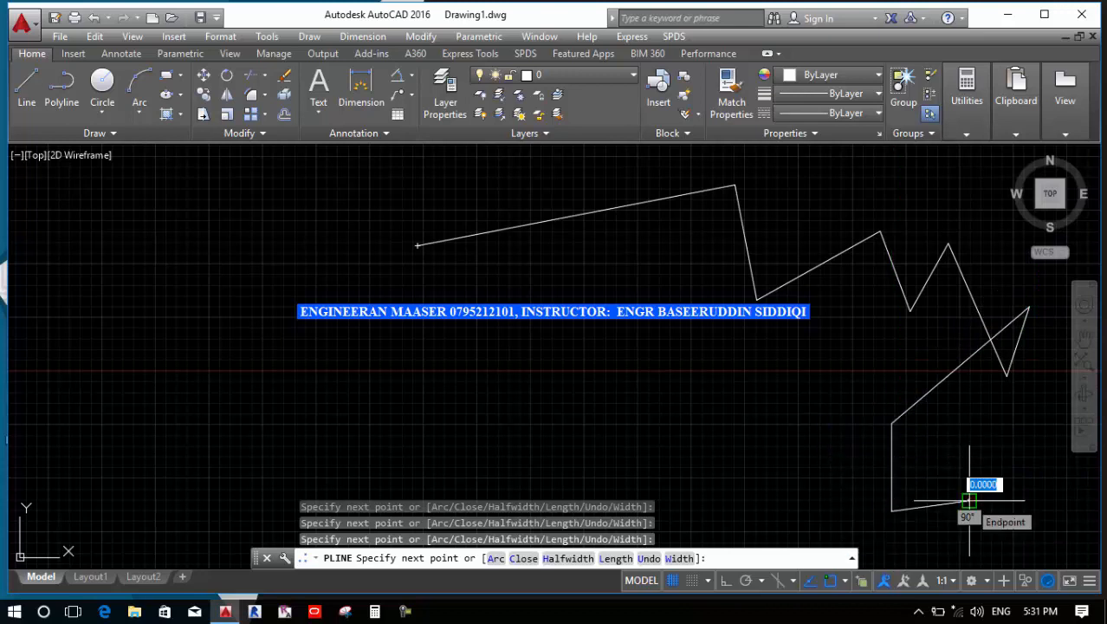
click(969, 500)
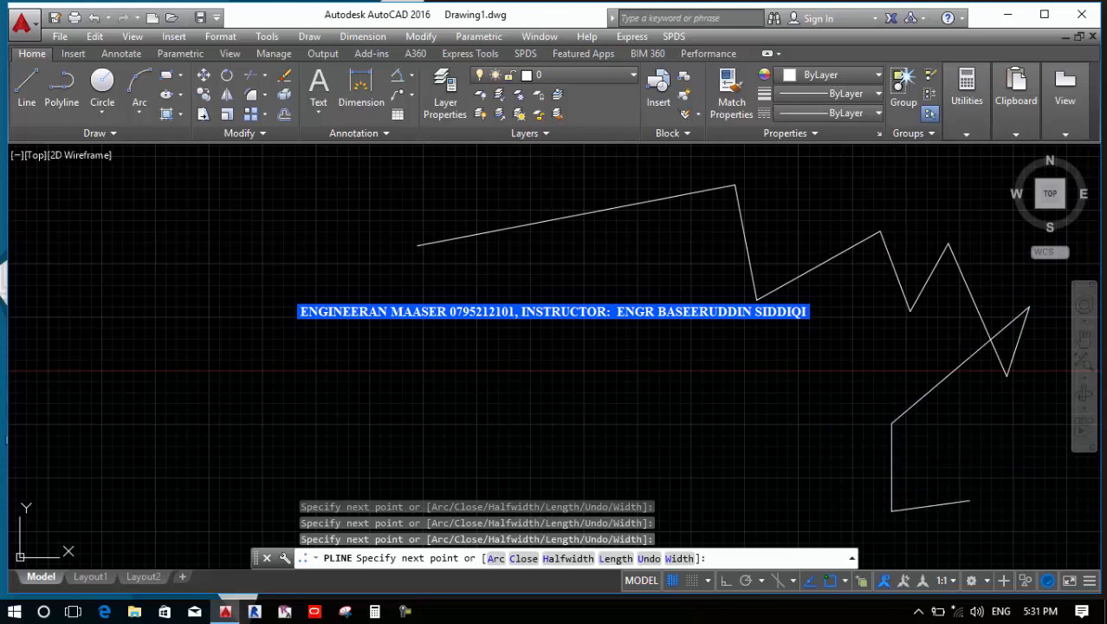
key(Return)
Draw a freehand zigzag of nine connected segments with the Line command, below the polyline, ending in a horizontal segment.
text(l)
key(Return)
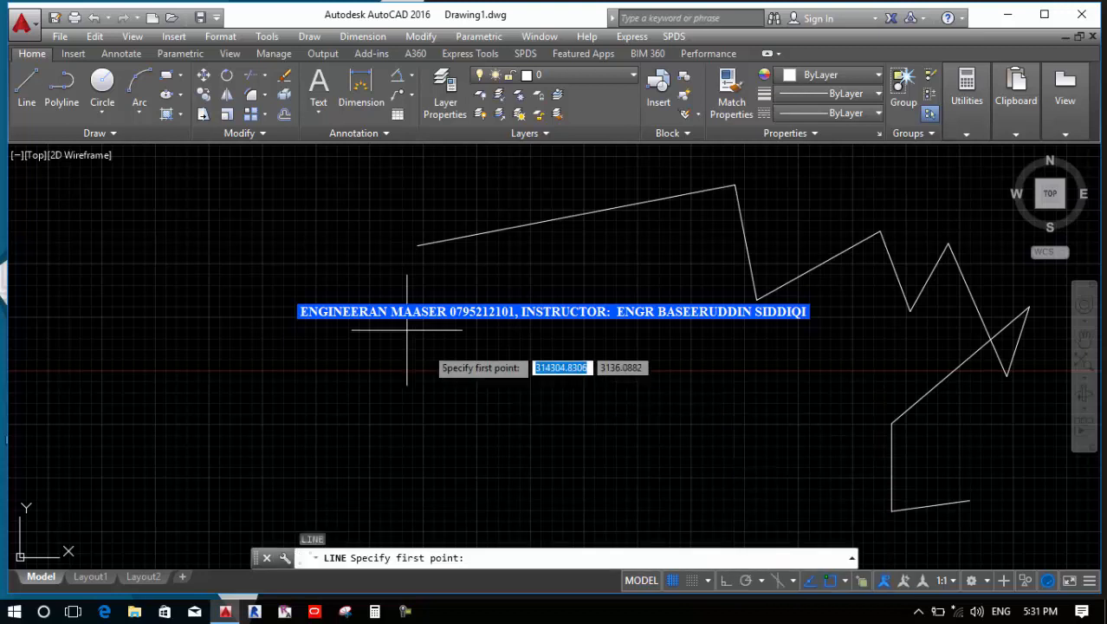
click(128, 371)
click(480, 310)
click(516, 423)
click(604, 375)
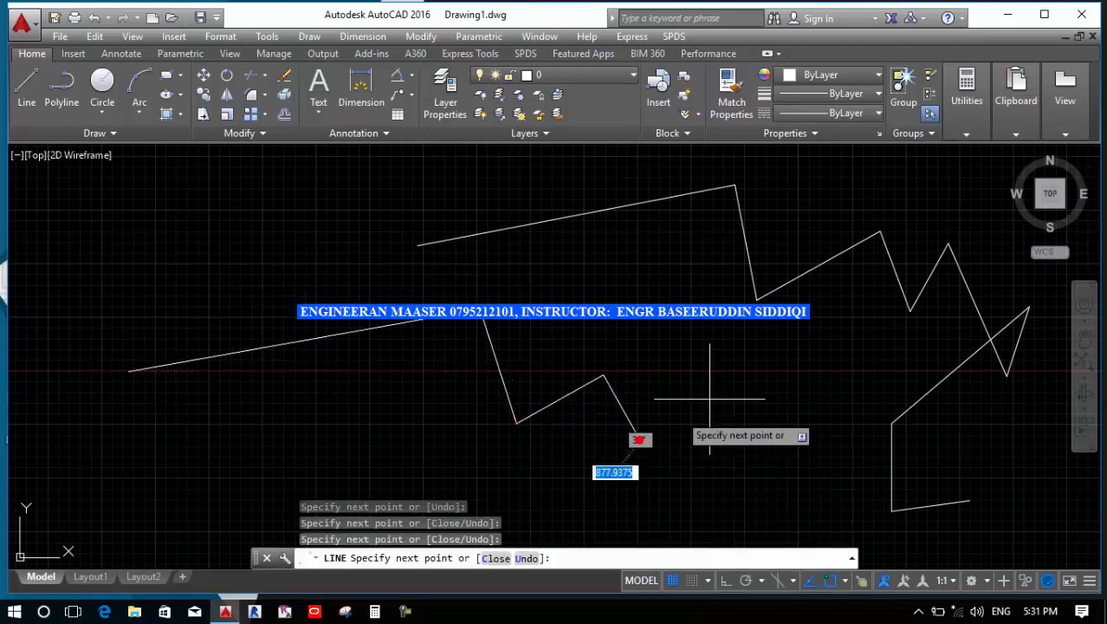
click(639, 438)
click(762, 372)
click(784, 455)
click(836, 405)
click(845, 493)
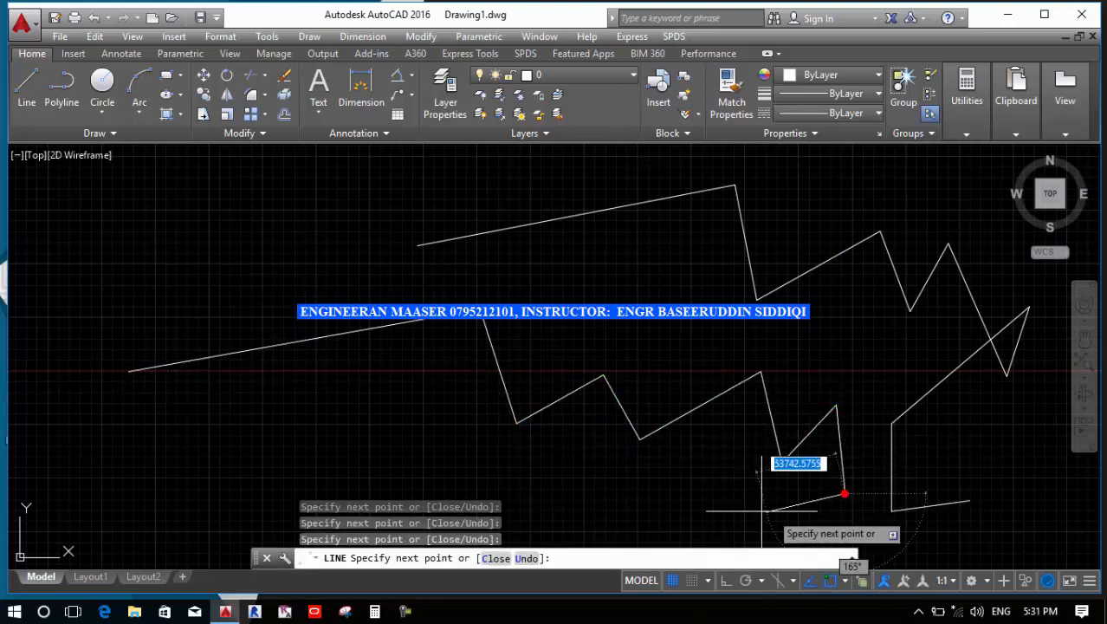
click(724, 491)
key(Return)
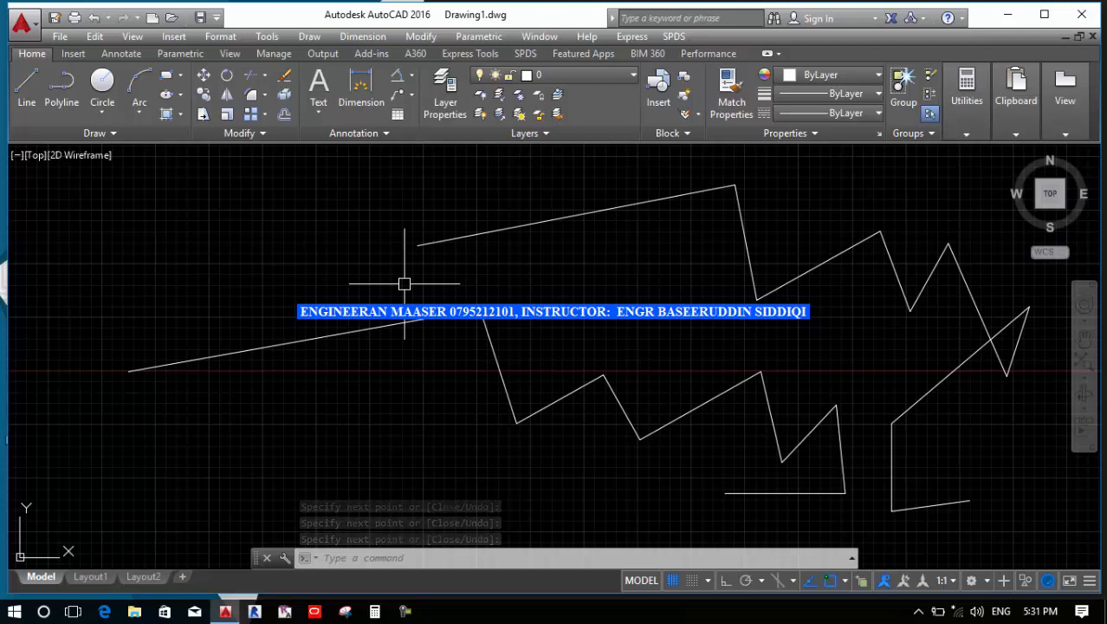
Select the polyline by picking its first segment to compare it with the separate line segments.
scroll(360, 275, down, 1)
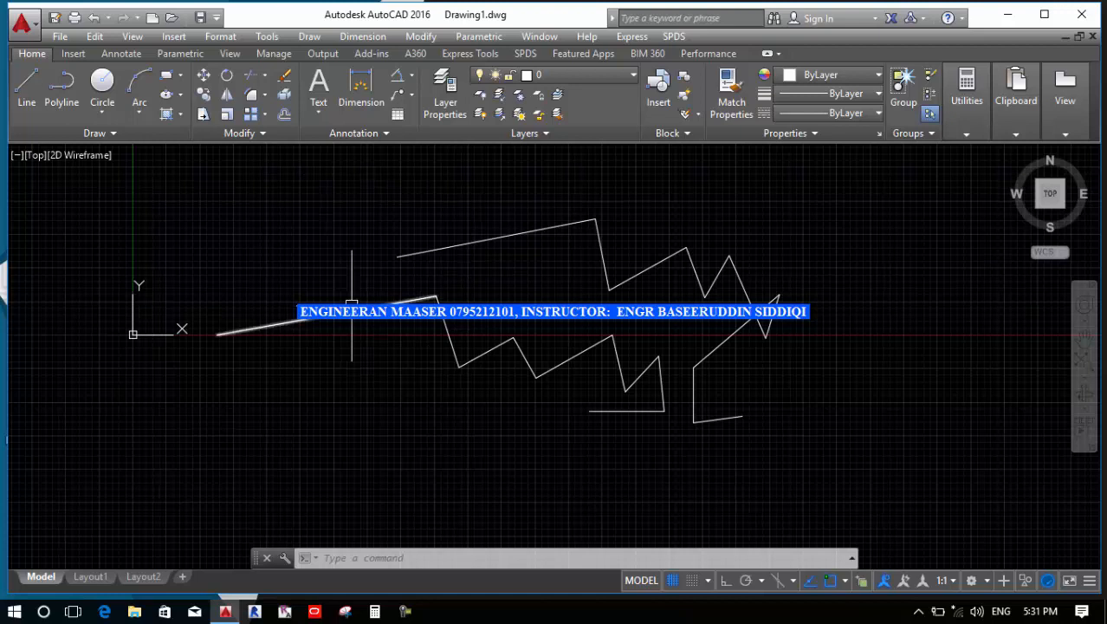
click(436, 254)
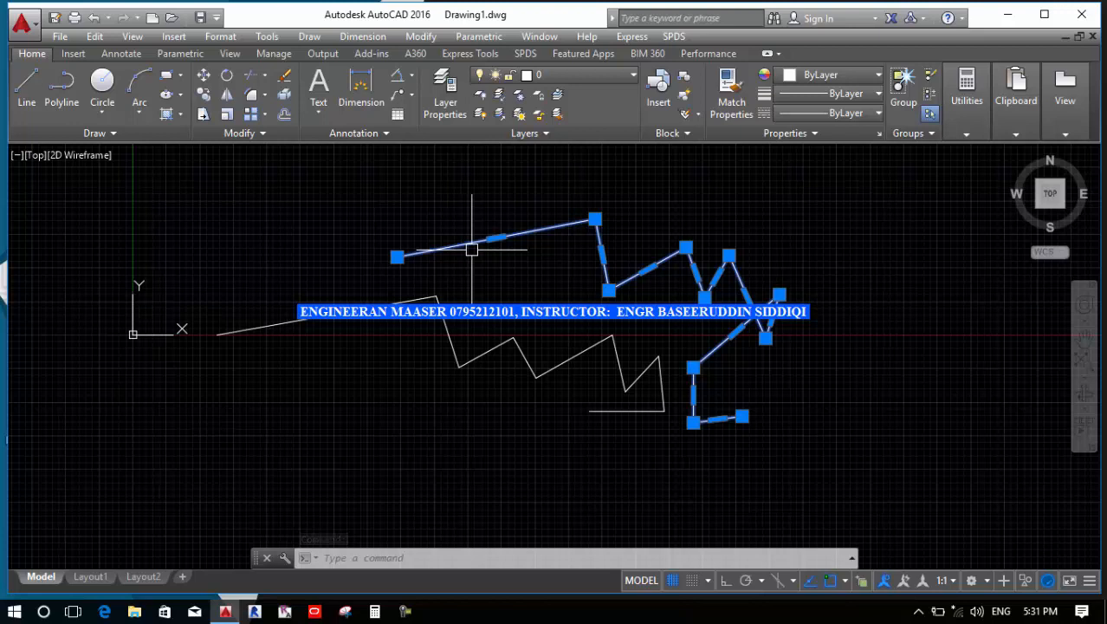
key(Escape)
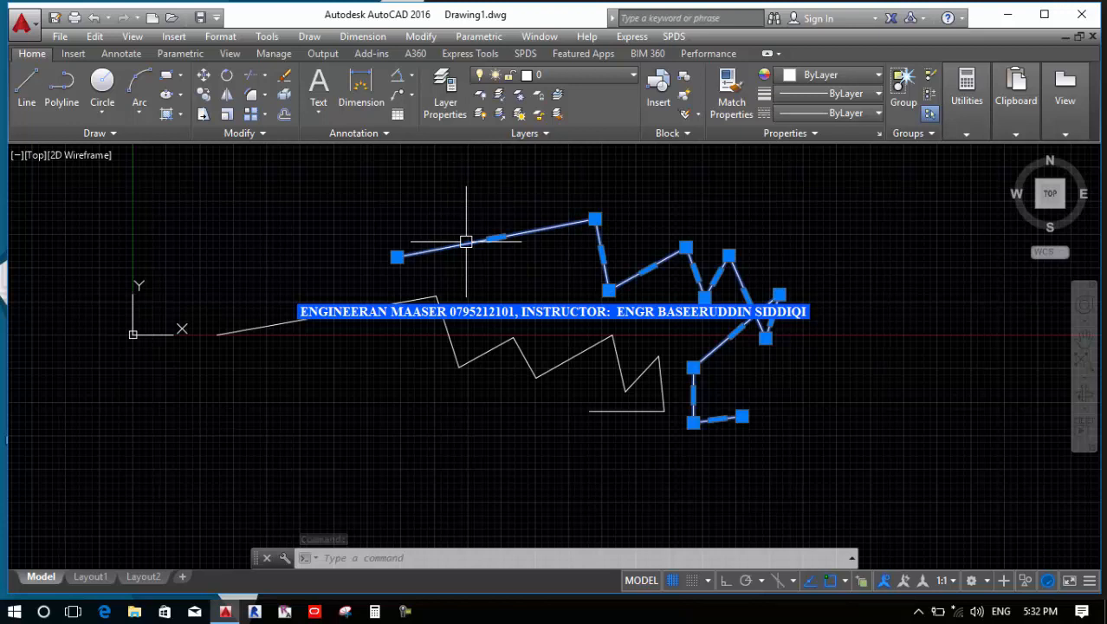
Compare selecting the first separate line segment with selecting the upper zigzag polyline, and clear the selection.
key(Escape)
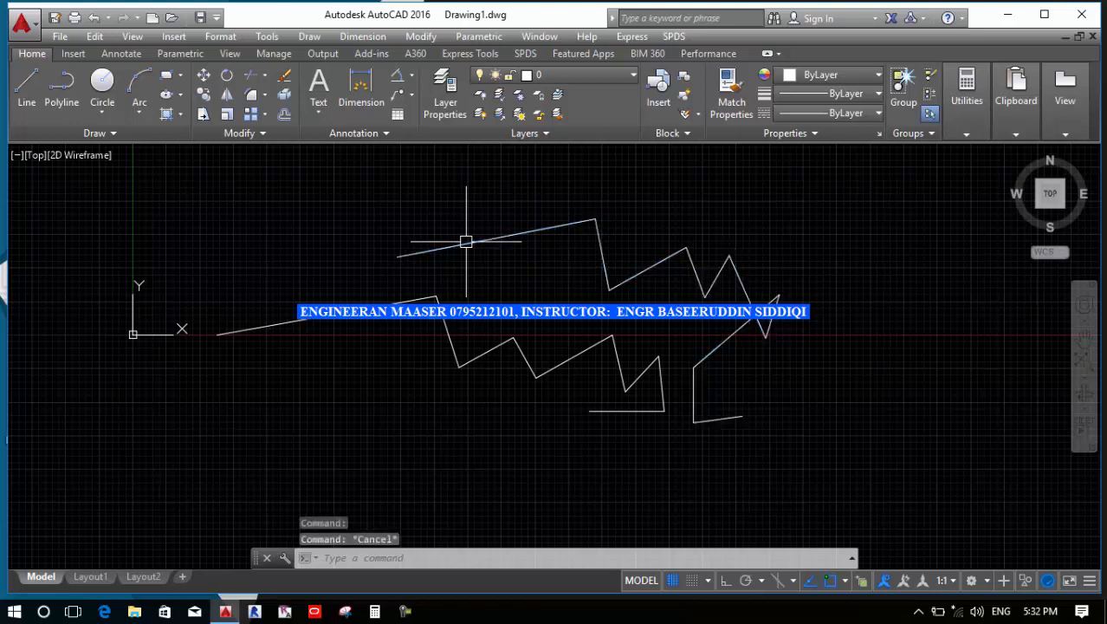
click(242, 330)
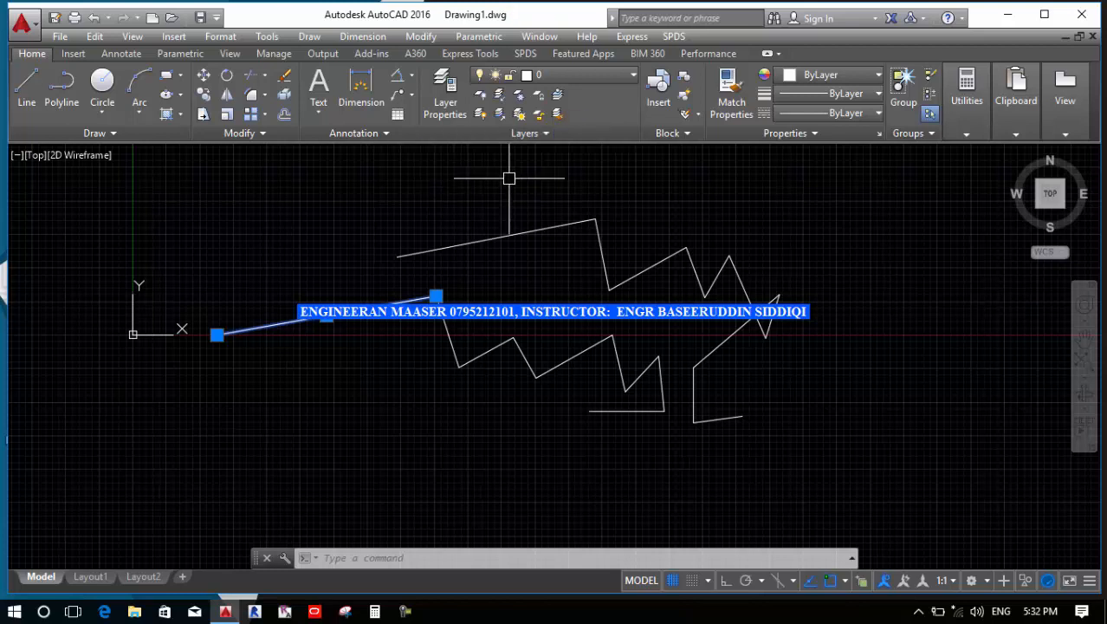
scroll(536, 224, up, 4)
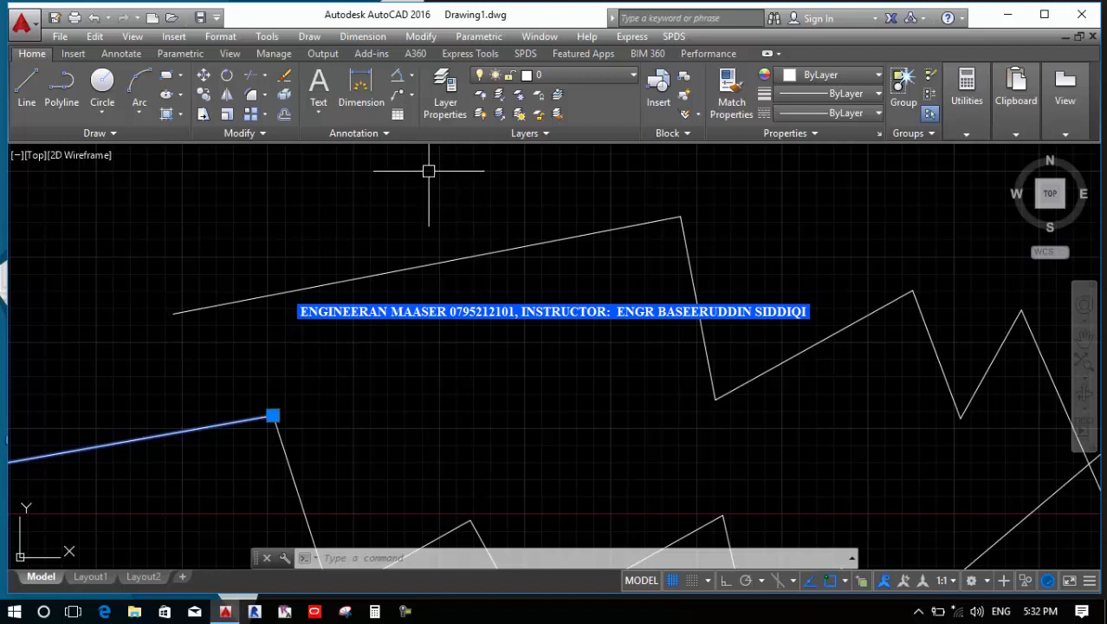
click(463, 256)
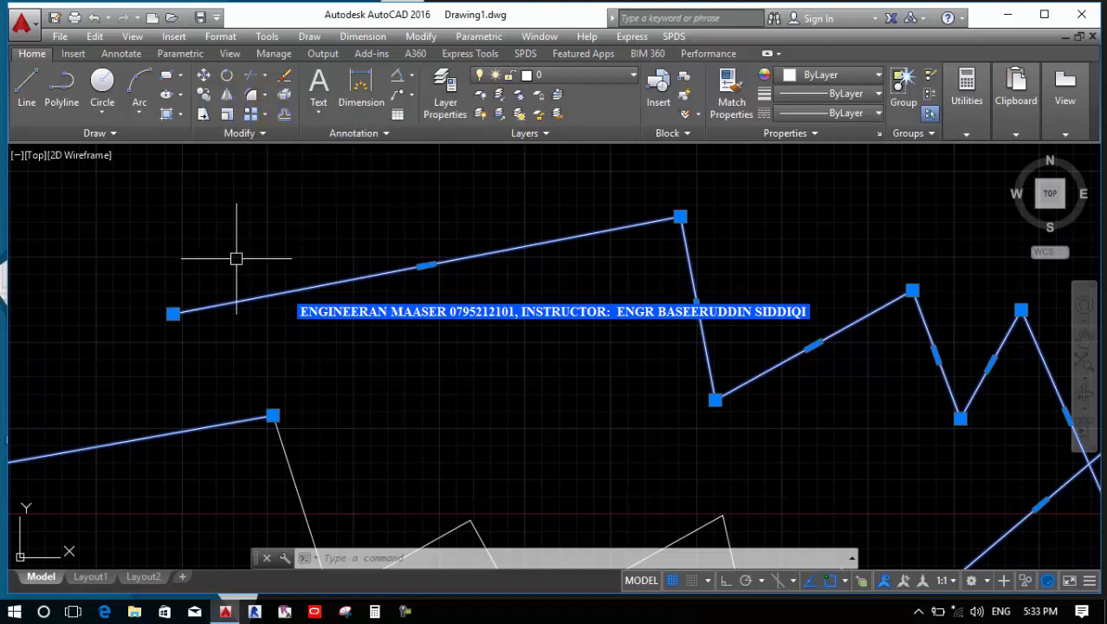
scroll(236, 259, down, 4)
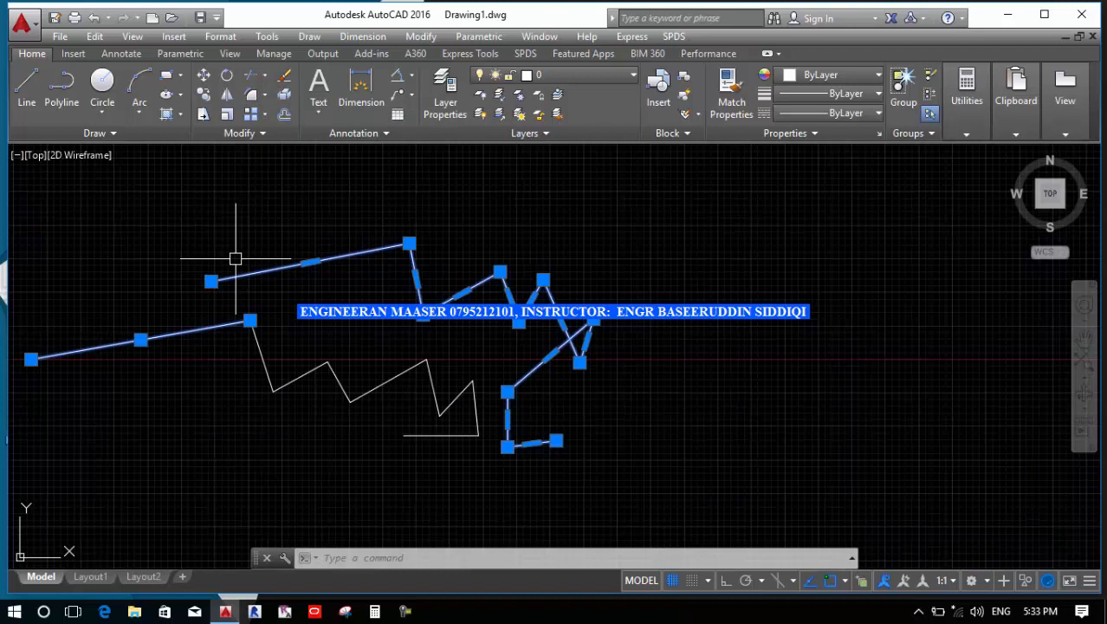
key(Escape)
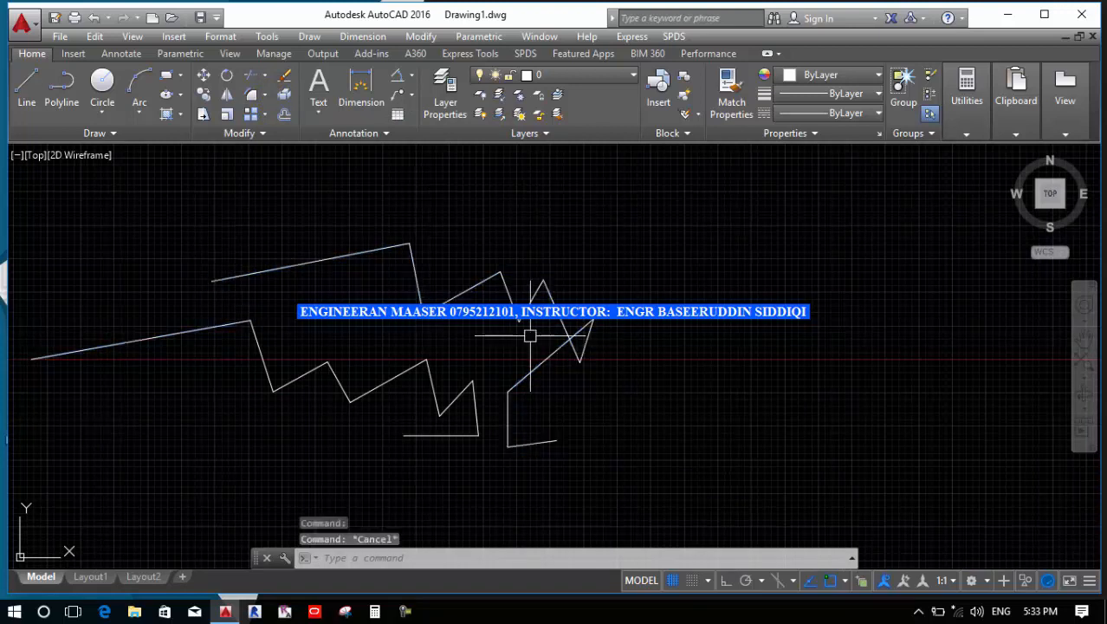
Start a polyline below the zigzags with Ortho on, drawing a horizontal segment rightward and a vertical segment about 208,000 units downward.
text(PL)
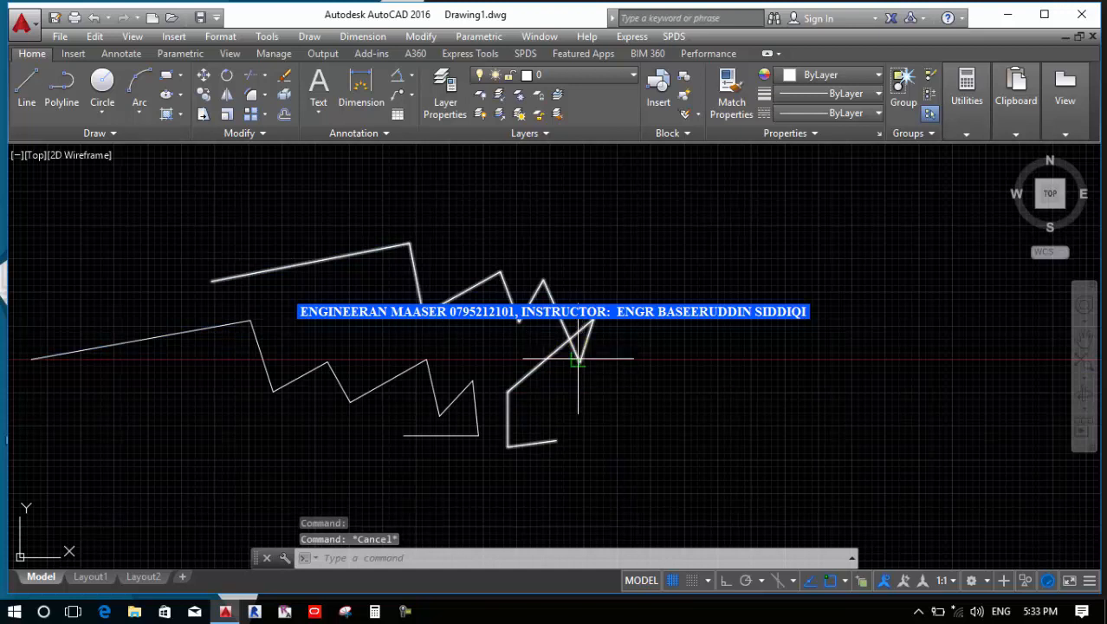
key(Return)
scroll(187, 233, down, 2)
click(379, 448)
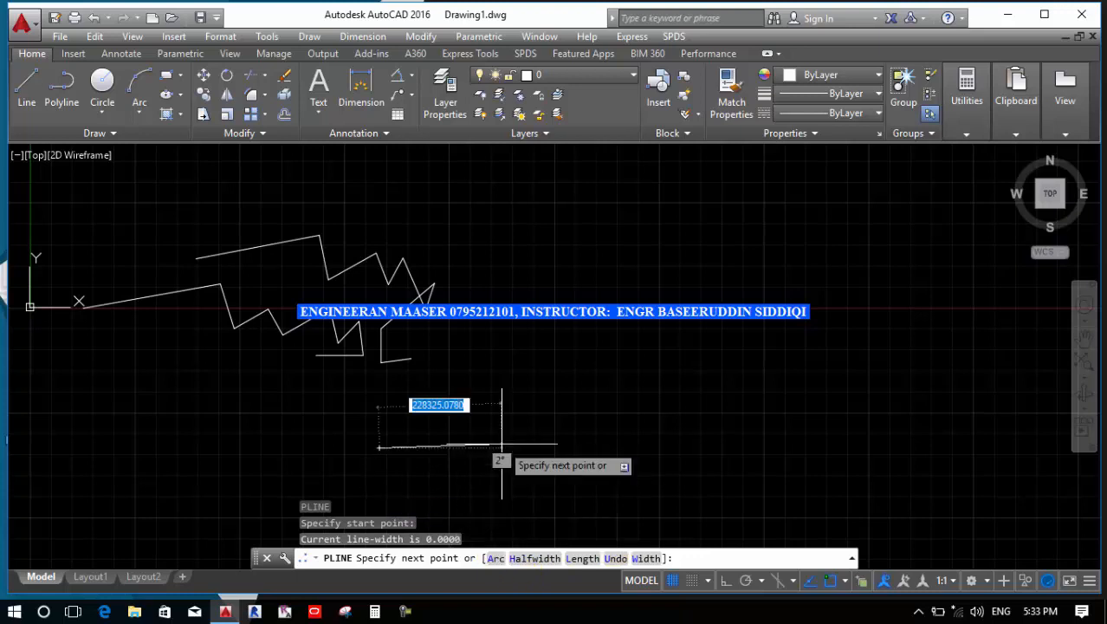
scroll(504, 407, up, 2)
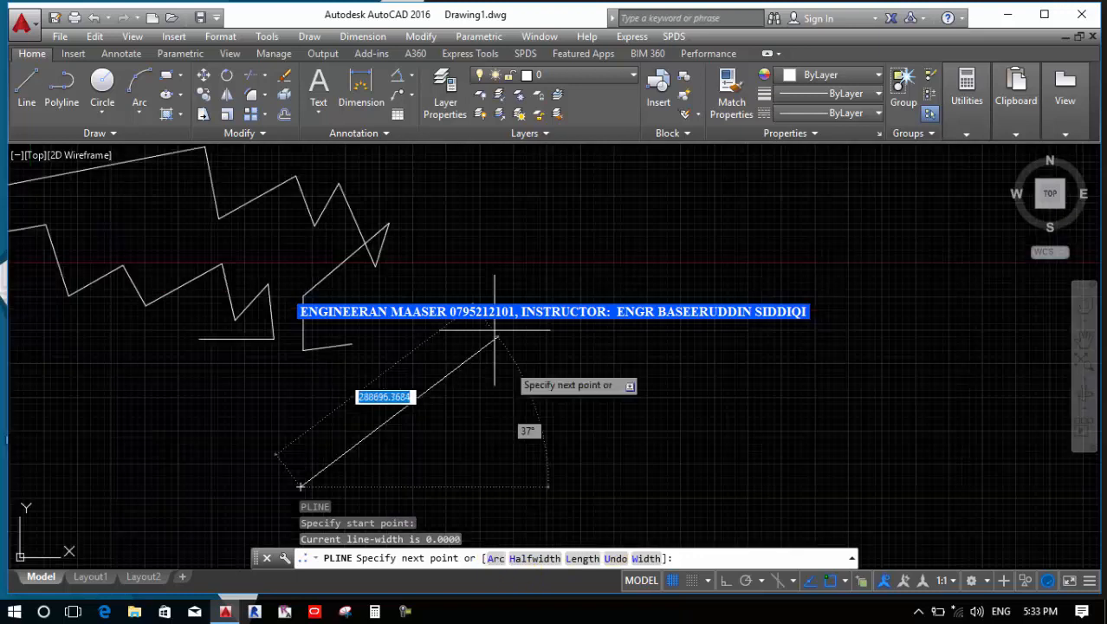
click(724, 581)
scroll(581, 364, down, 3)
scroll(600, 362, up, 6)
click(671, 381)
scroll(648, 238, down, 5)
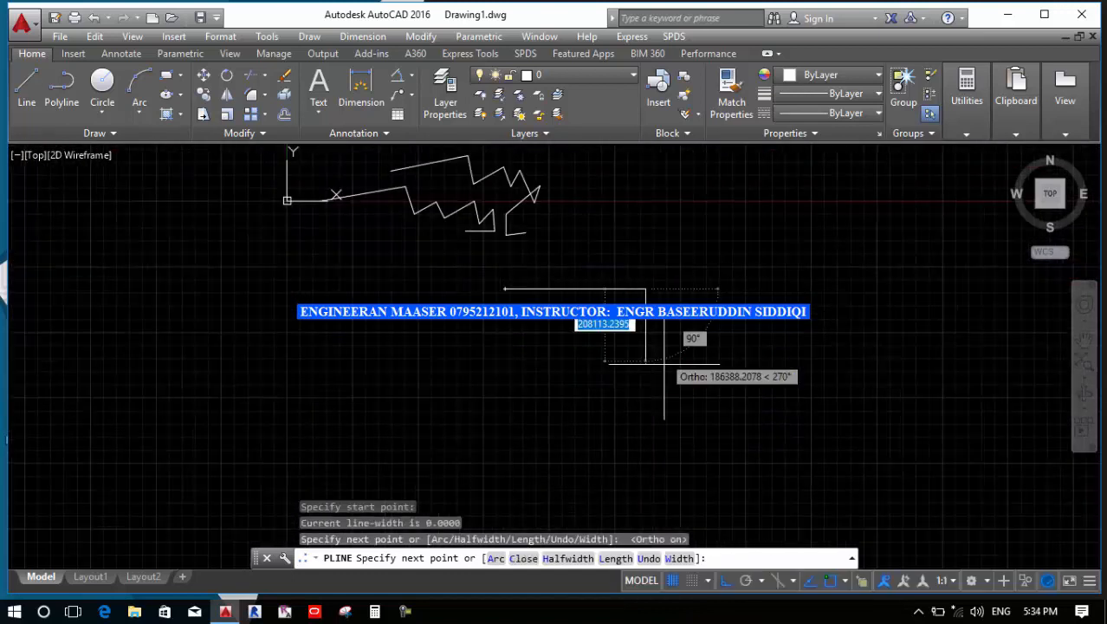
click(655, 362)
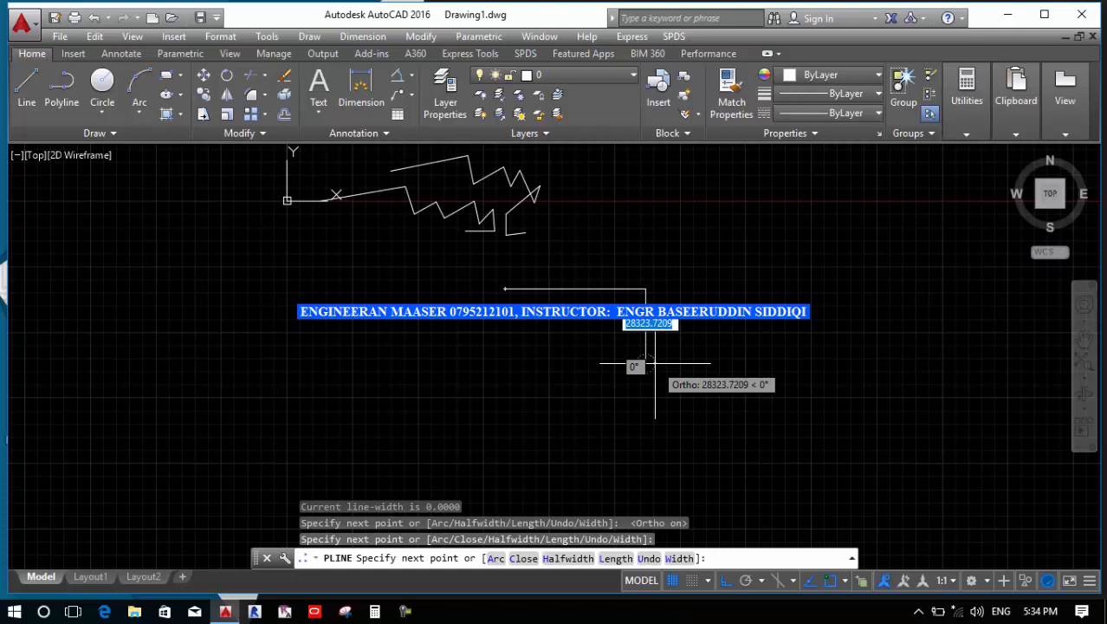
Try a semicircular Arc segment about 128,800 units wide, leftward from the polyline's lower end, and undo it.
scroll(655, 364, up, 3)
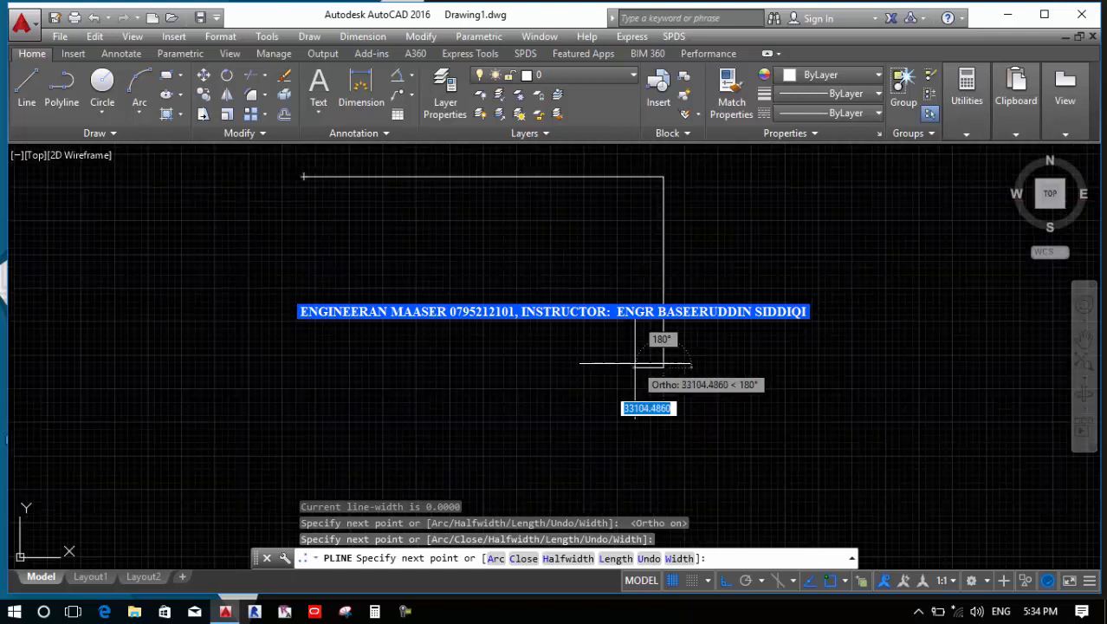
click(663, 334)
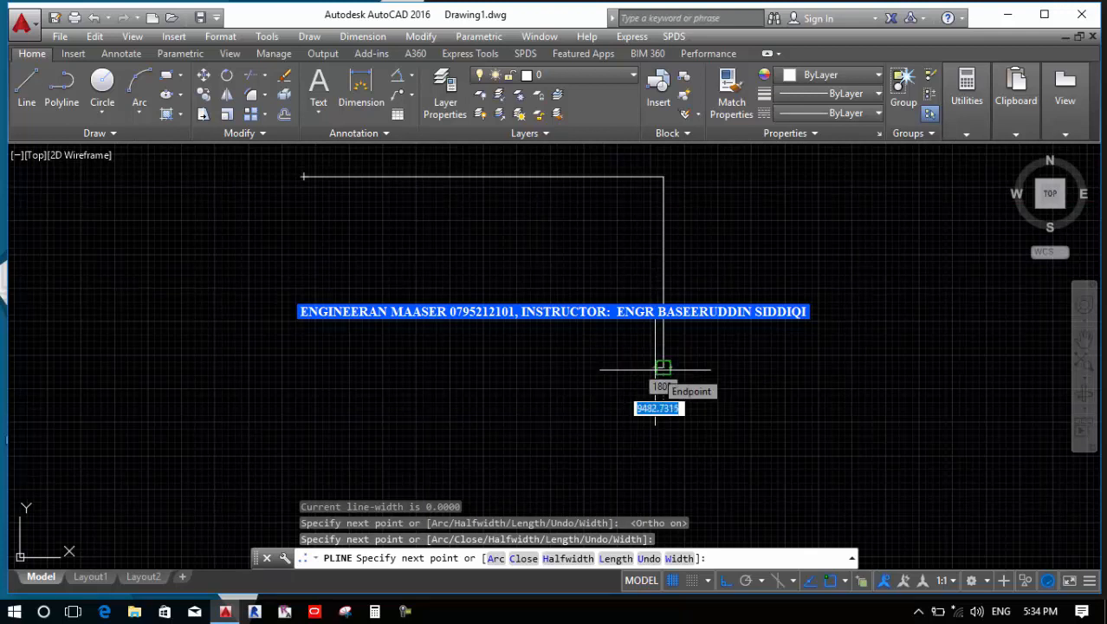
scroll(656, 370, up, 2)
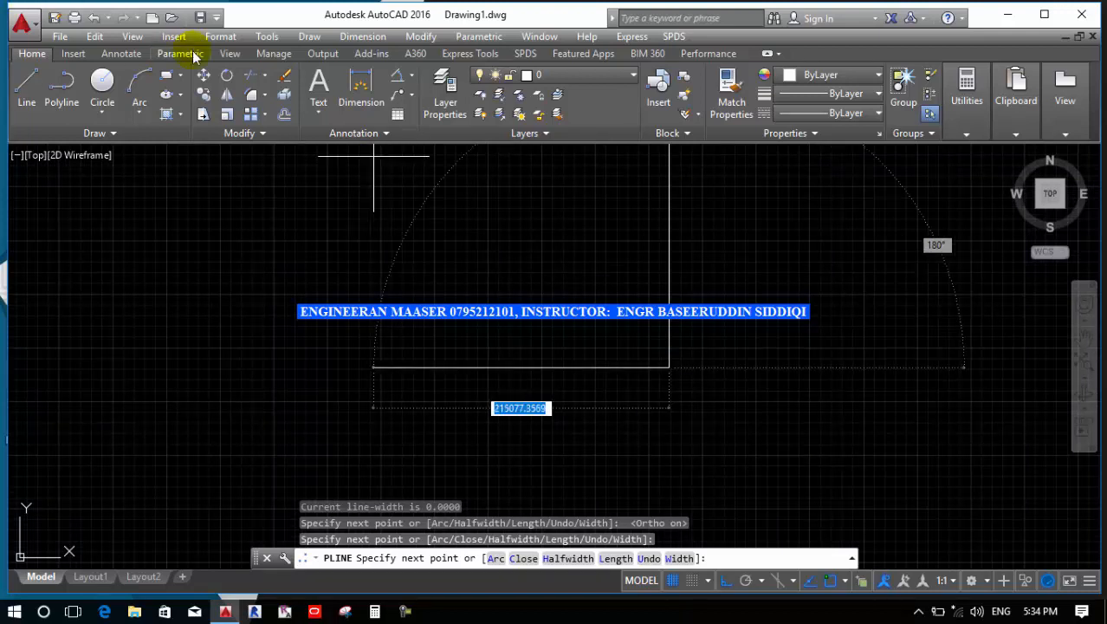
click(139, 113)
click(138, 113)
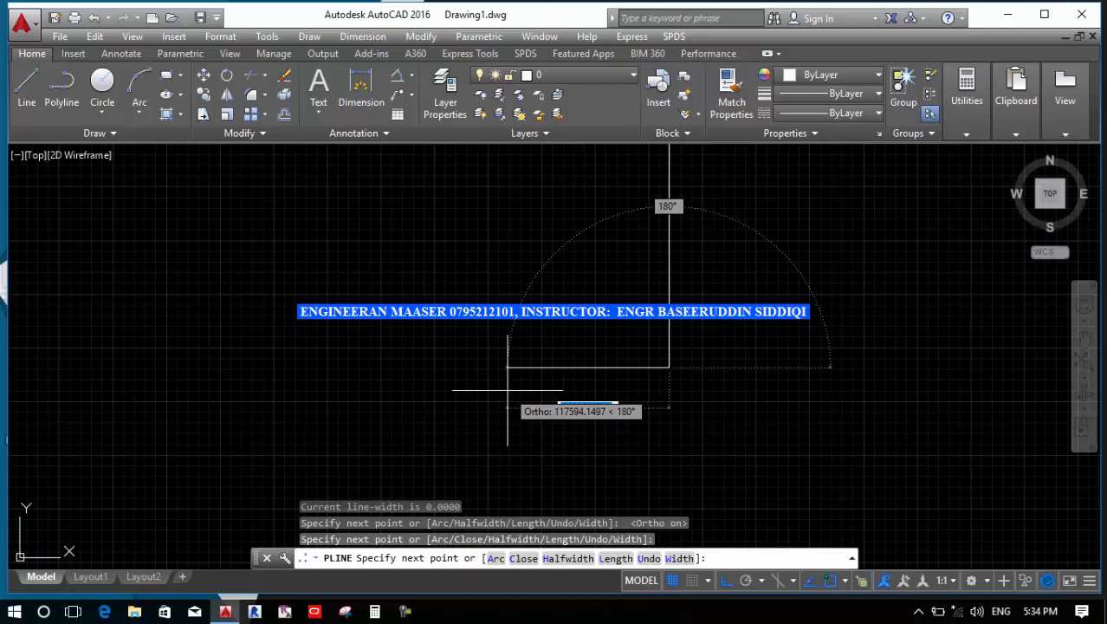
text(a)
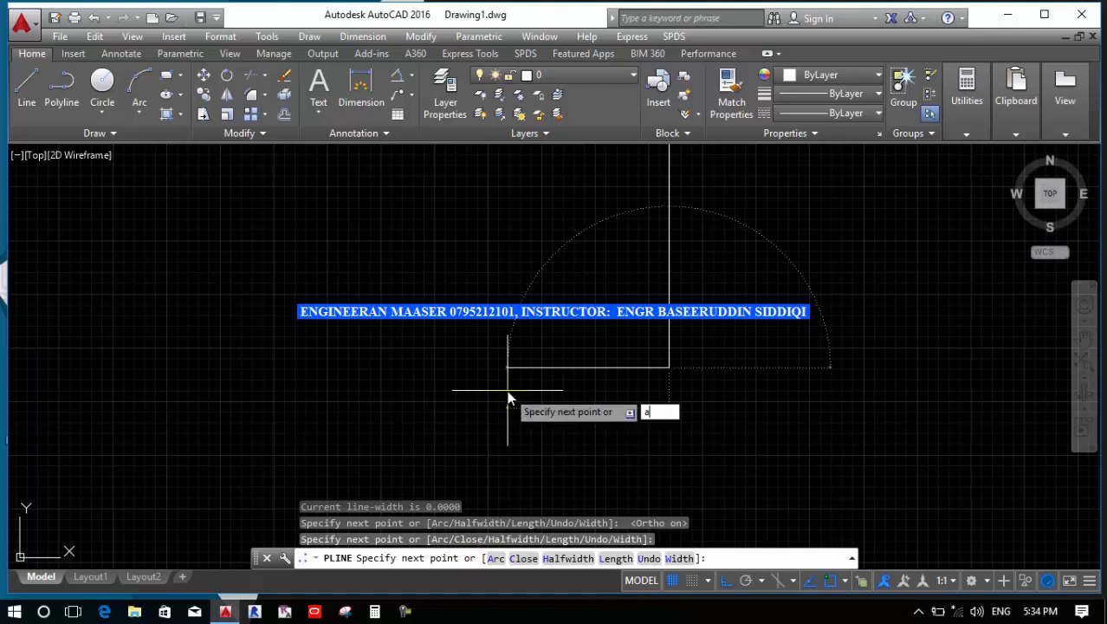
key(Return)
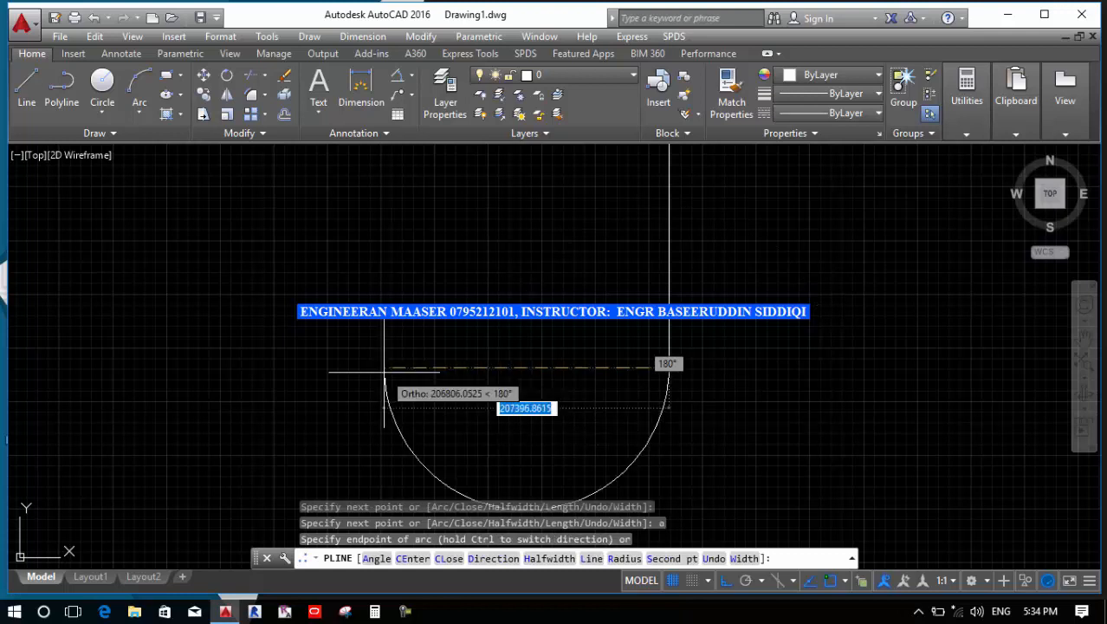
scroll(390, 360, down, 3)
scroll(416, 381, up, 4)
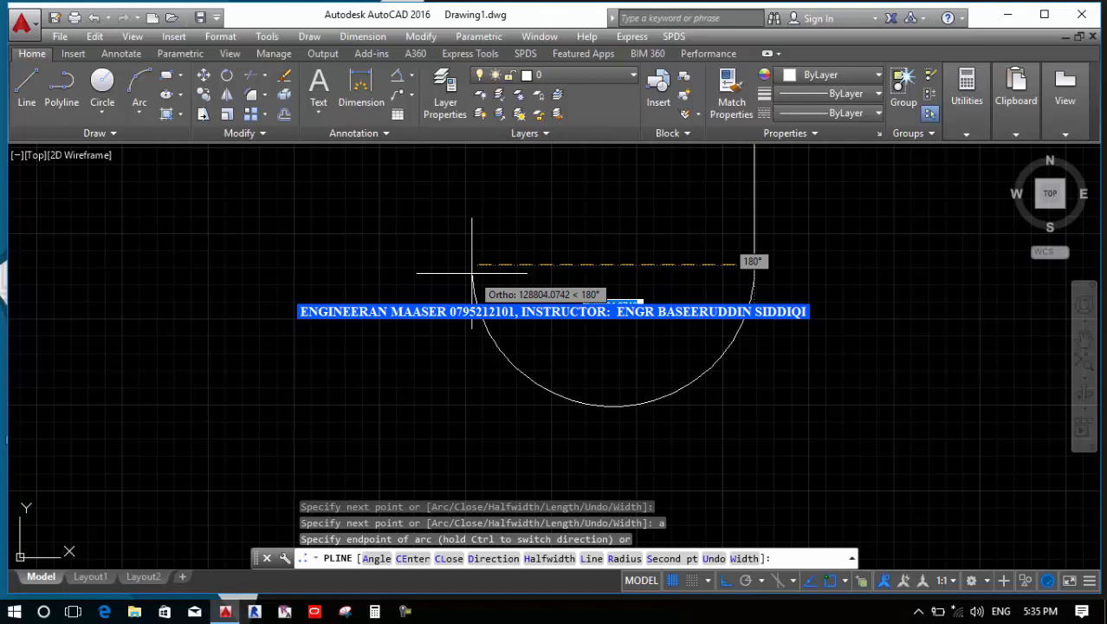
click(472, 270)
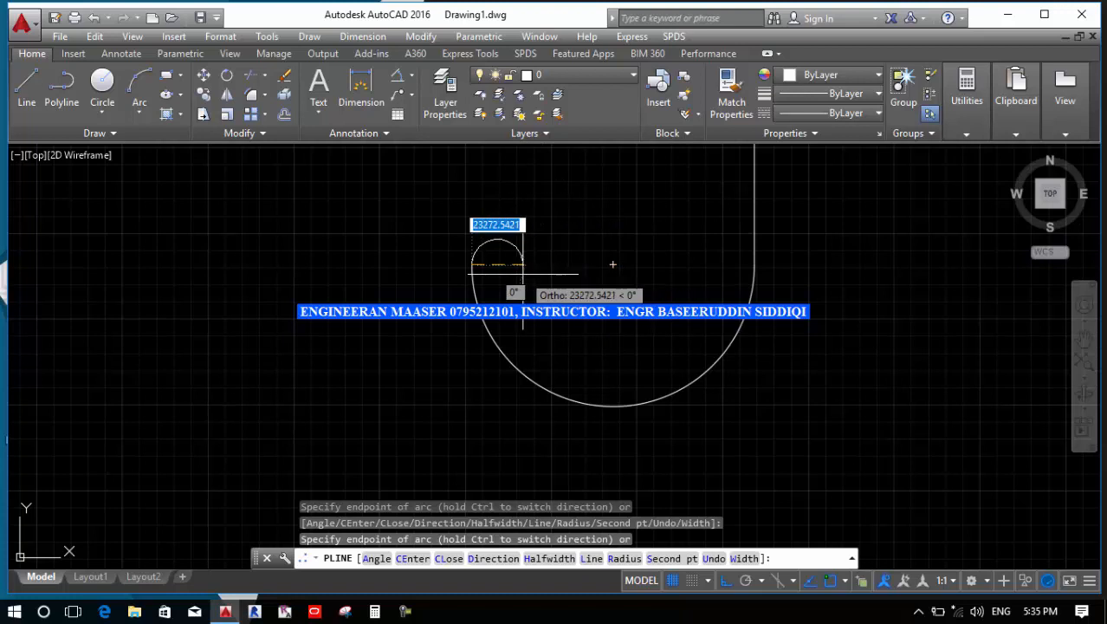
text(u)
key(Return)
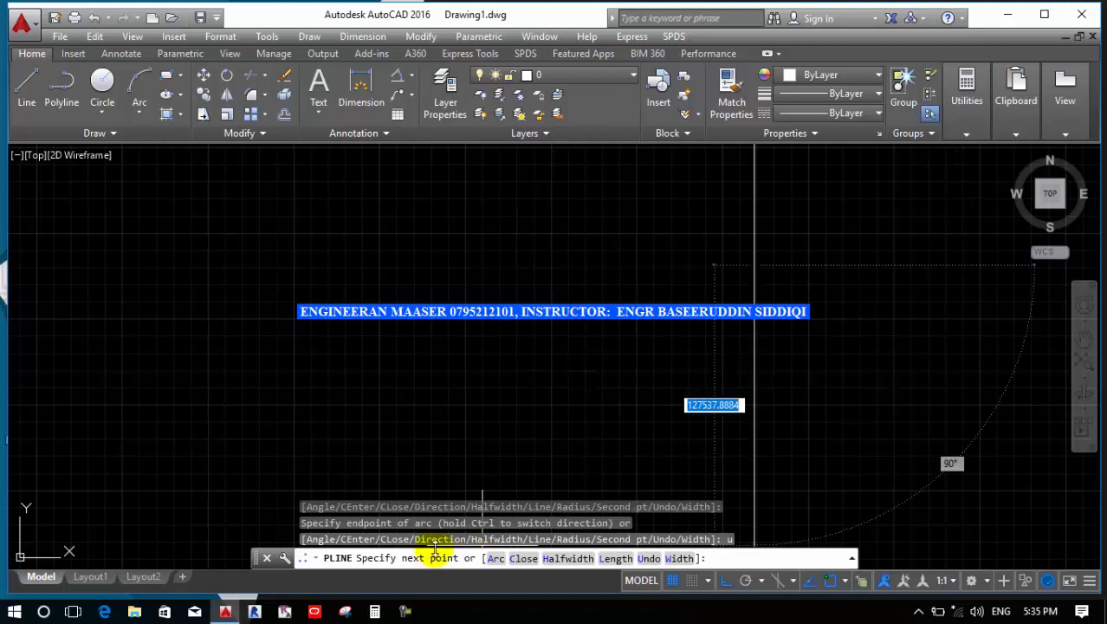
Add a small freehand Arc segment curving down and leftward from the vertical segment's lower end, with Ortho off.
click(497, 562)
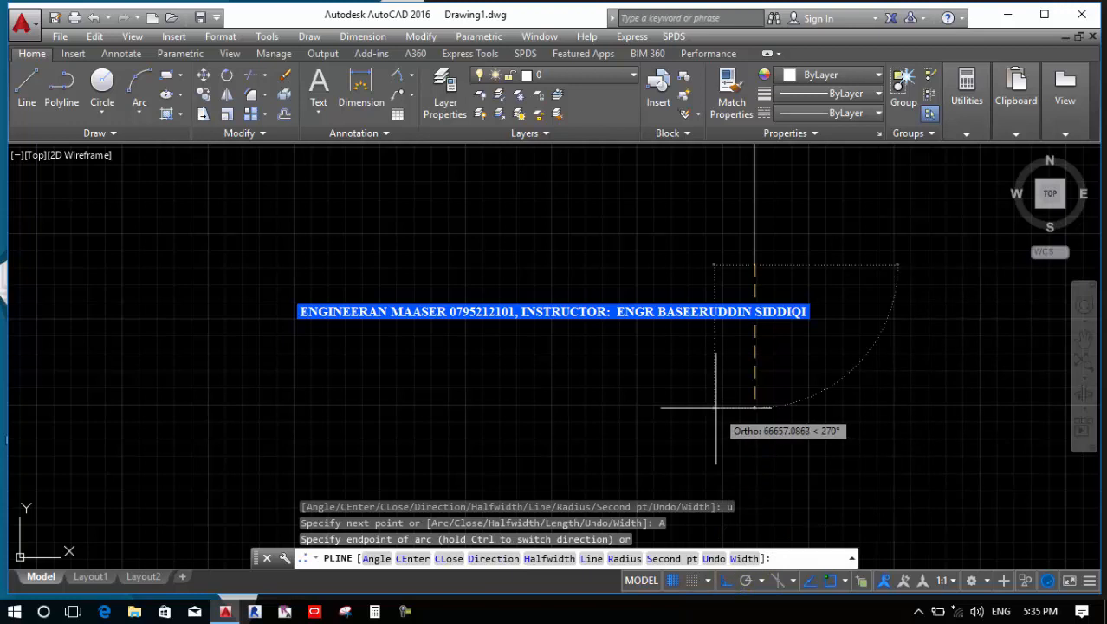
click(725, 580)
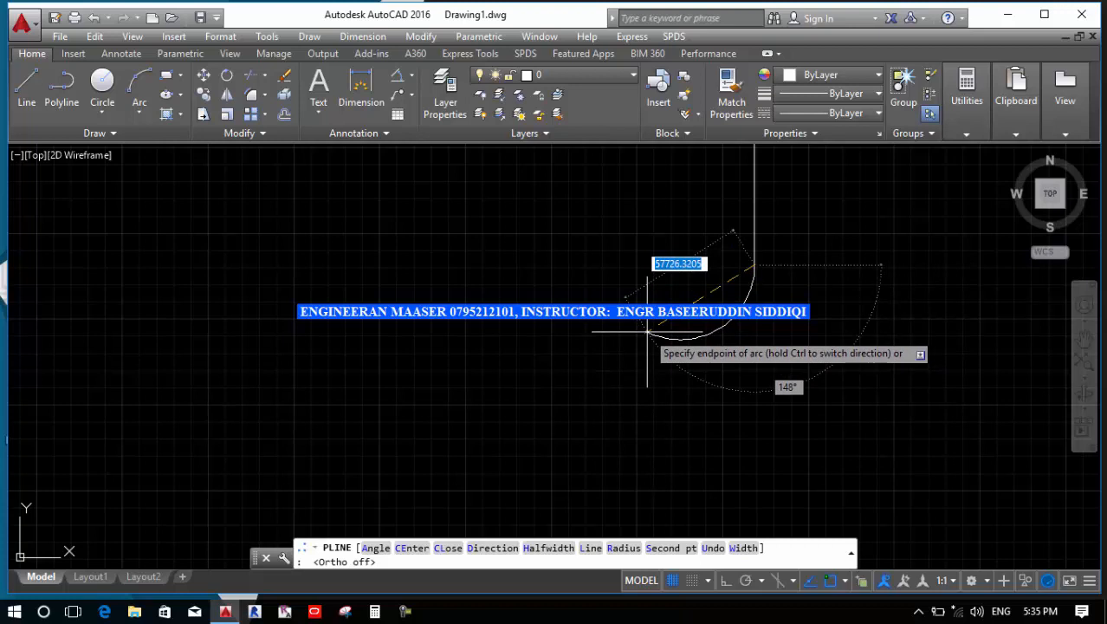
click(592, 347)
scroll(592, 346, down, 4)
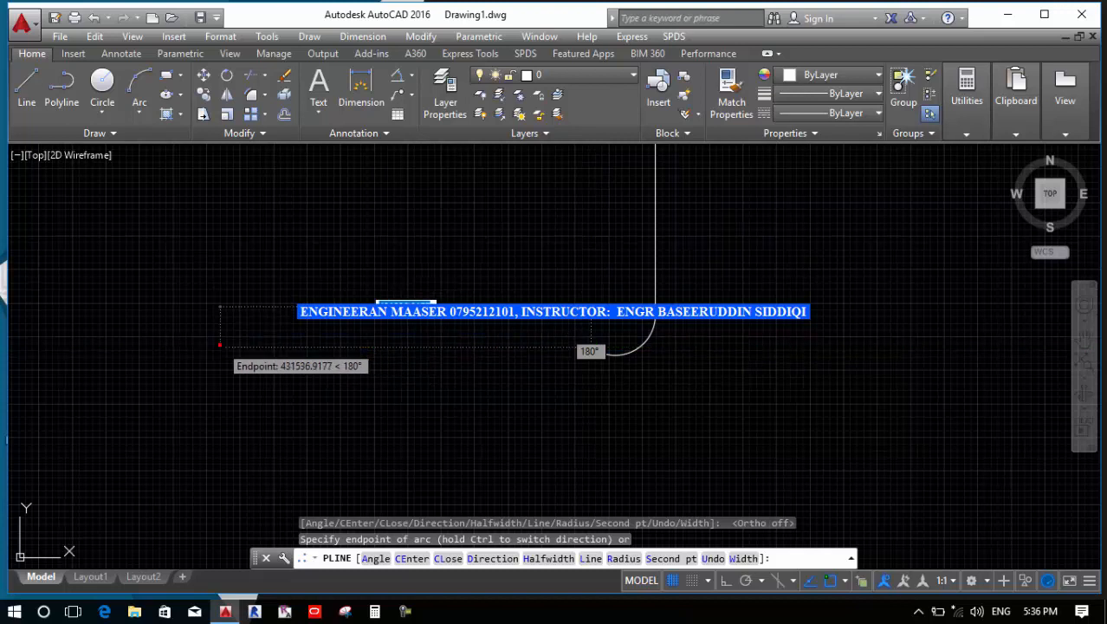
Try a second Arc segment spanning about 431,500 units leftward from the small arc's end, and undo it.
click(221, 347)
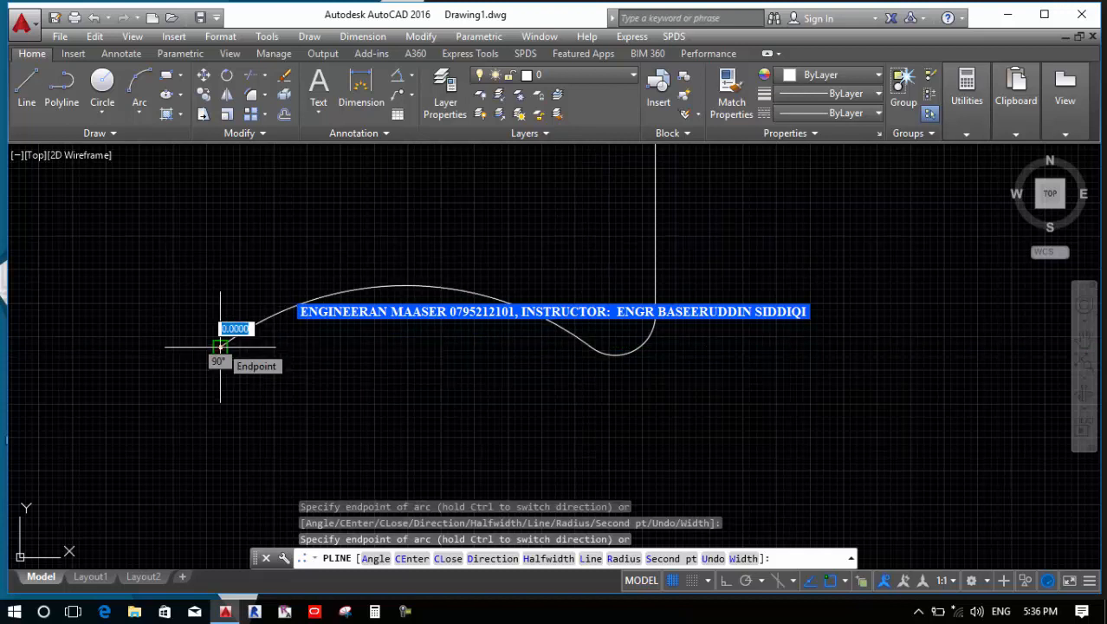
text(u)
key(Return)
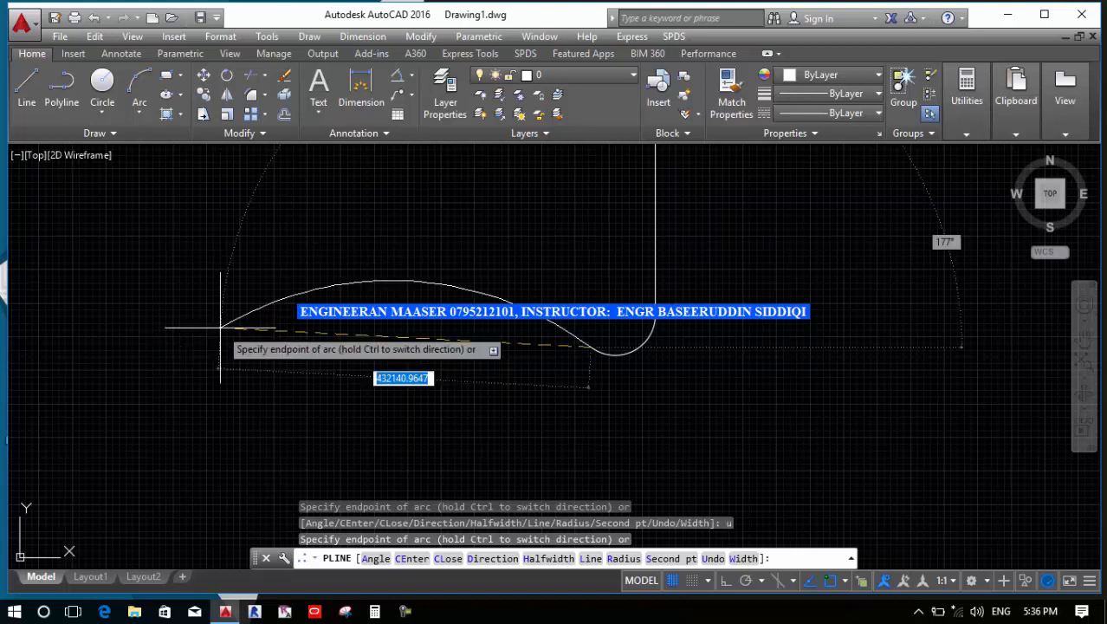
Switch the polyline back to Line mode with Ortho on, add a long horizontal segment leftward, and finish the polyline.
text(l)
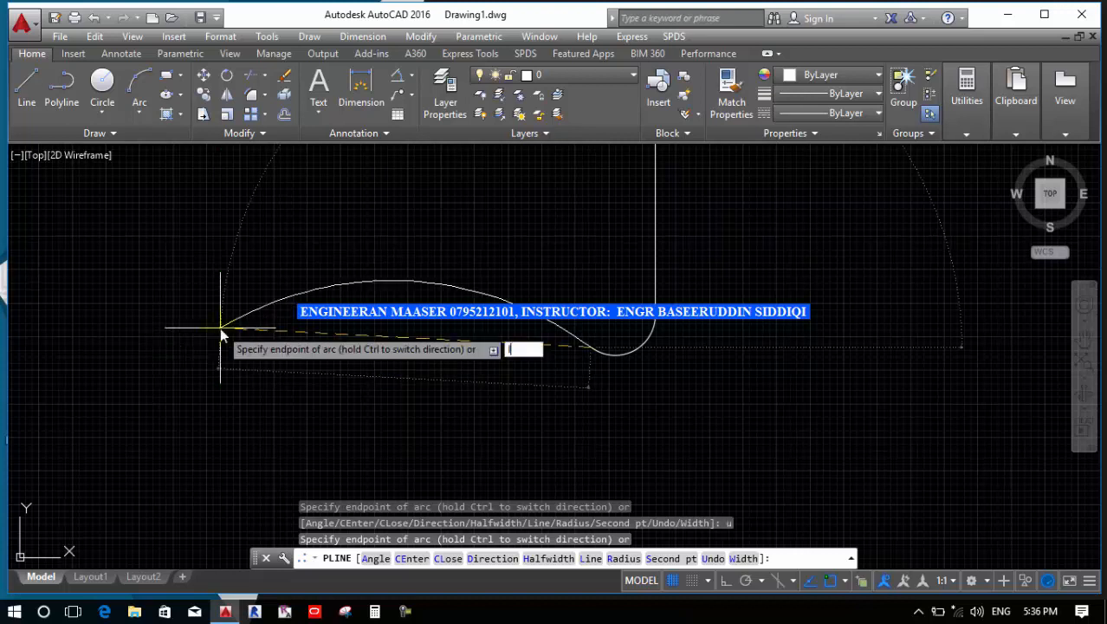
key(Return)
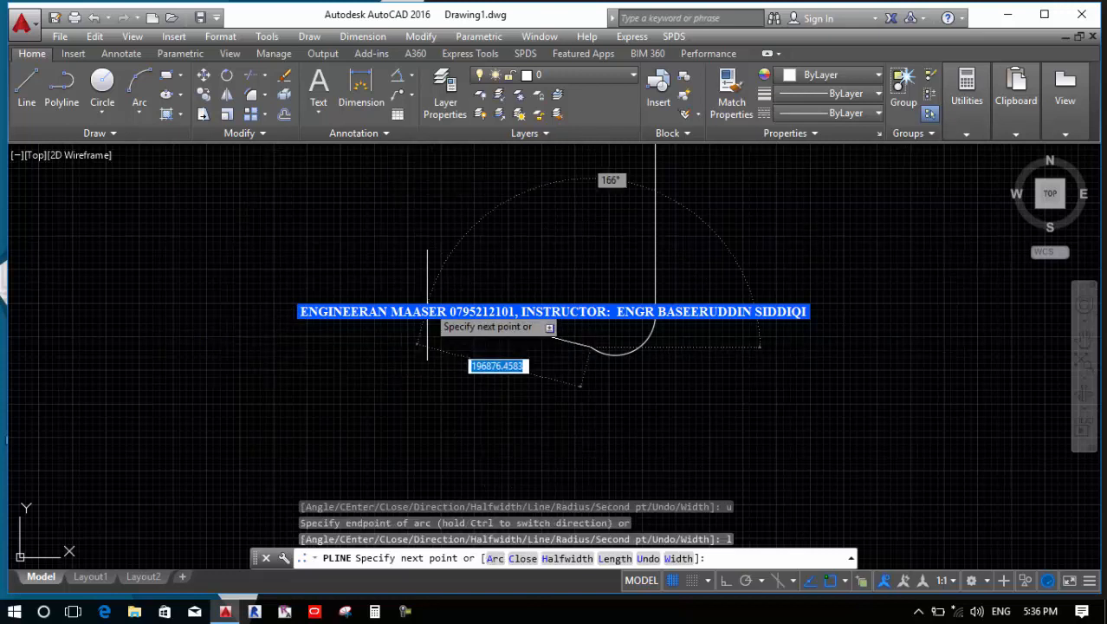
click(726, 581)
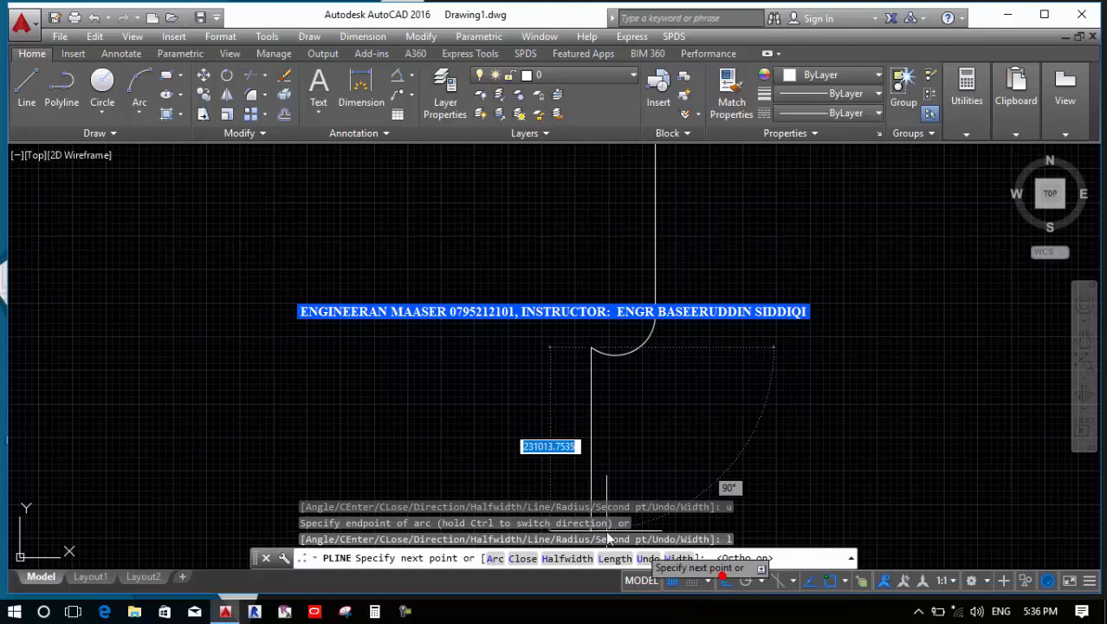
click(264, 346)
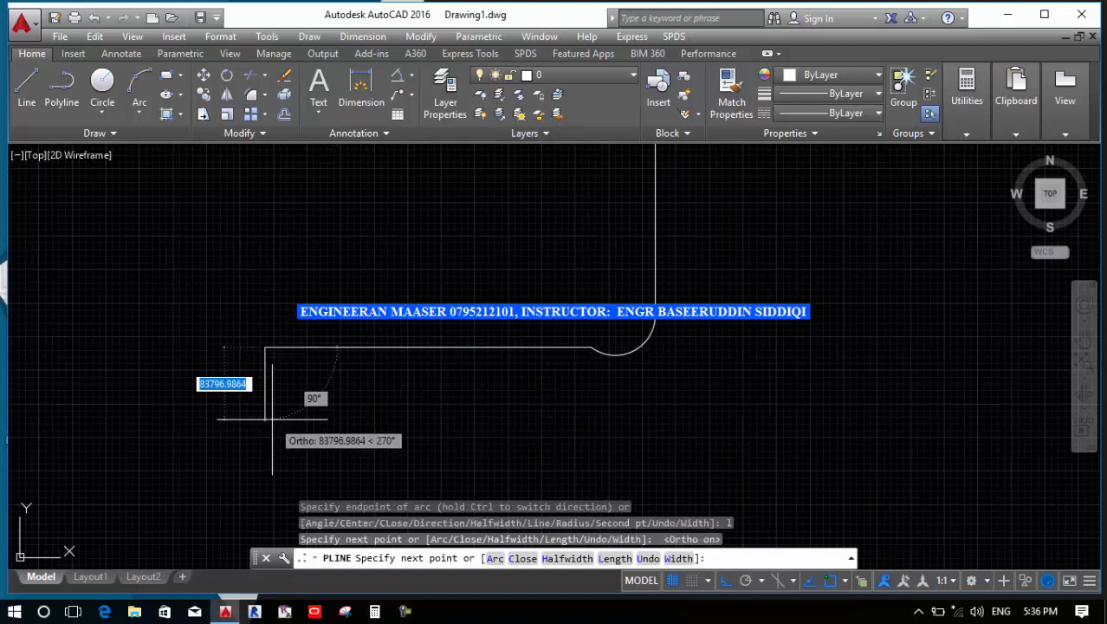
key(Return)
scroll(285, 425, down, 2)
key(Return)
Select the new line-and-arc polyline by its vertical segment to check that it is one object, and clear the selection.
click(515, 336)
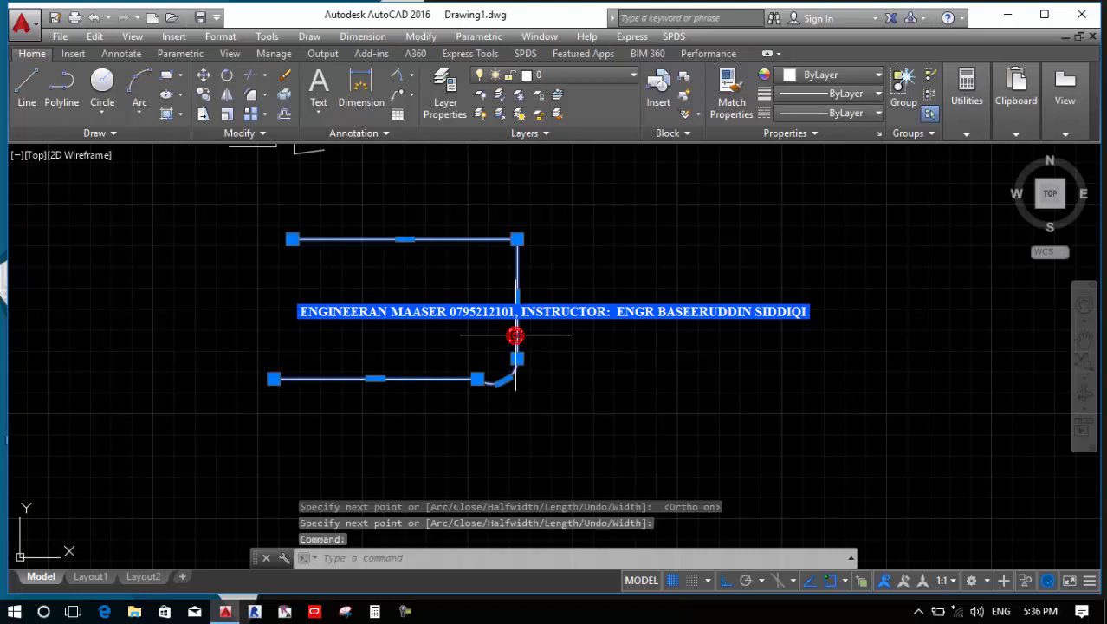
scroll(453, 378, up, 2)
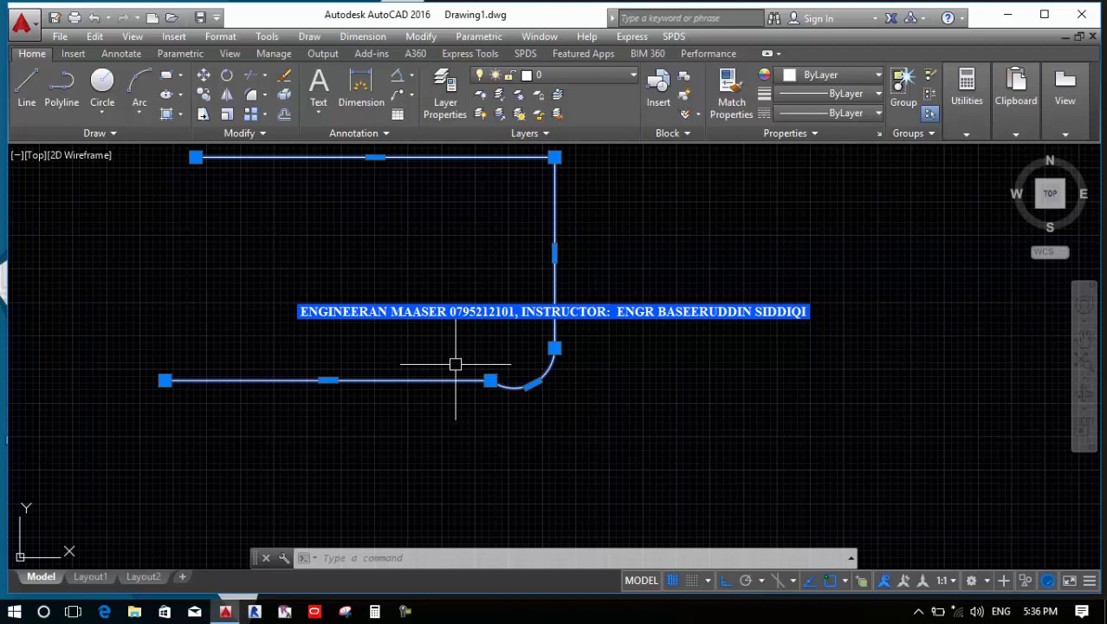
key(Escape)
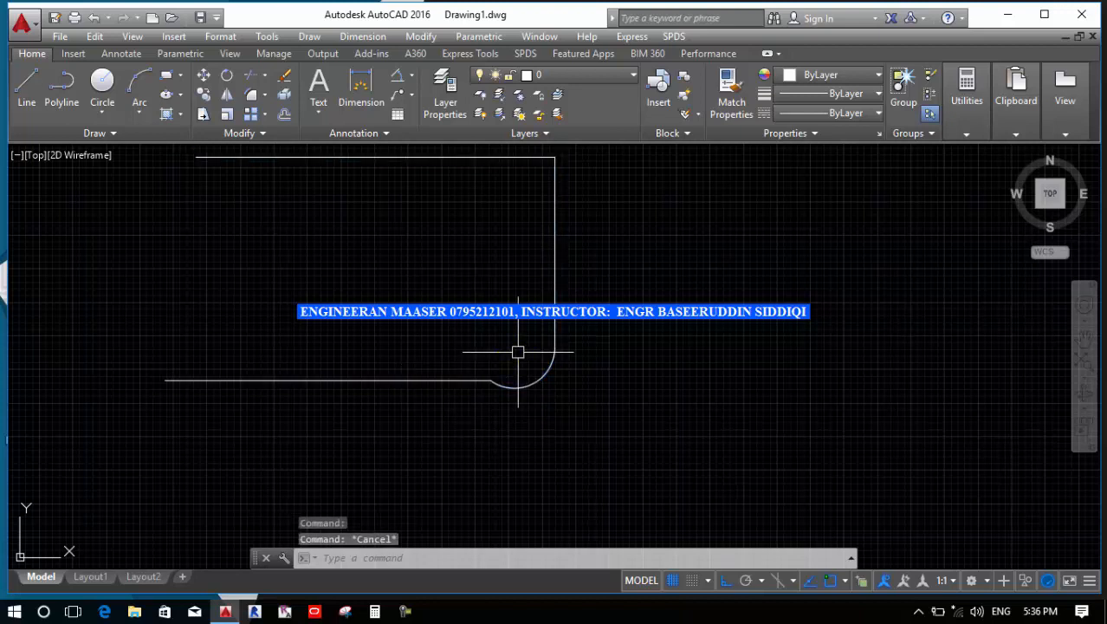
Draw two connected lines beside the polyline with the Line command: one horizontal to the right, one about 205,000 units straight down.
text(L)
key(Return)
scroll(507, 359, down, 4)
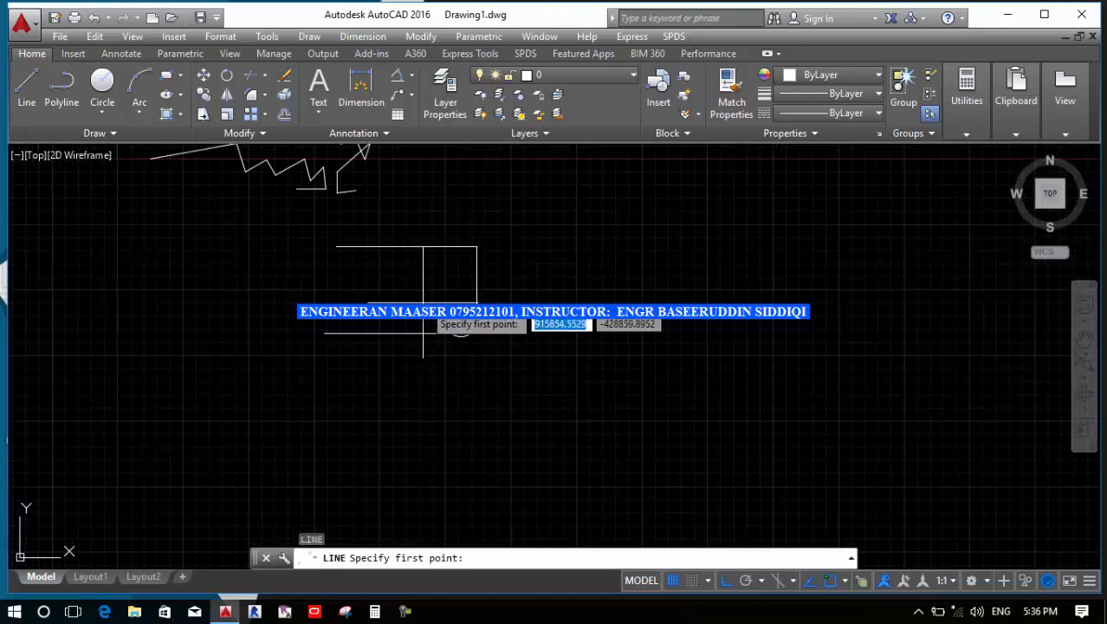
click(558, 255)
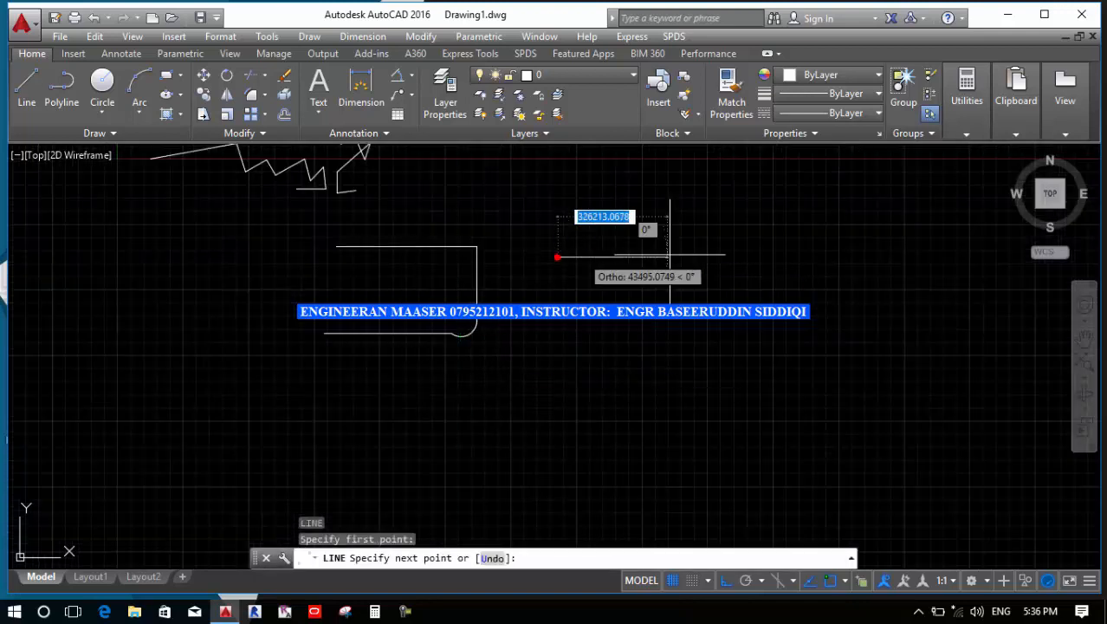
click(676, 256)
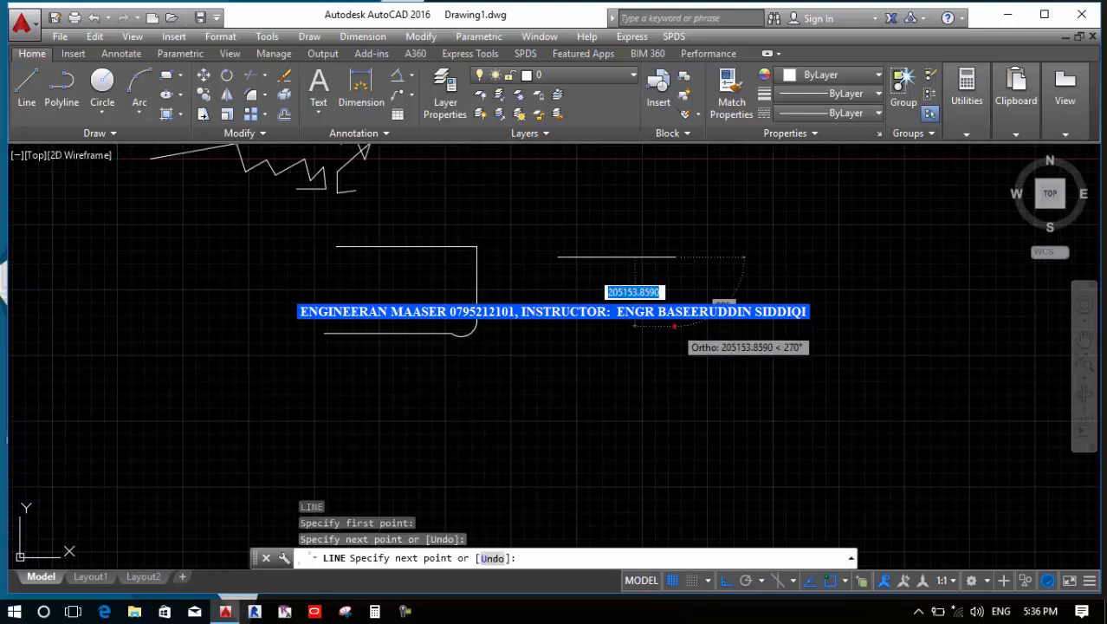
click(676, 327)
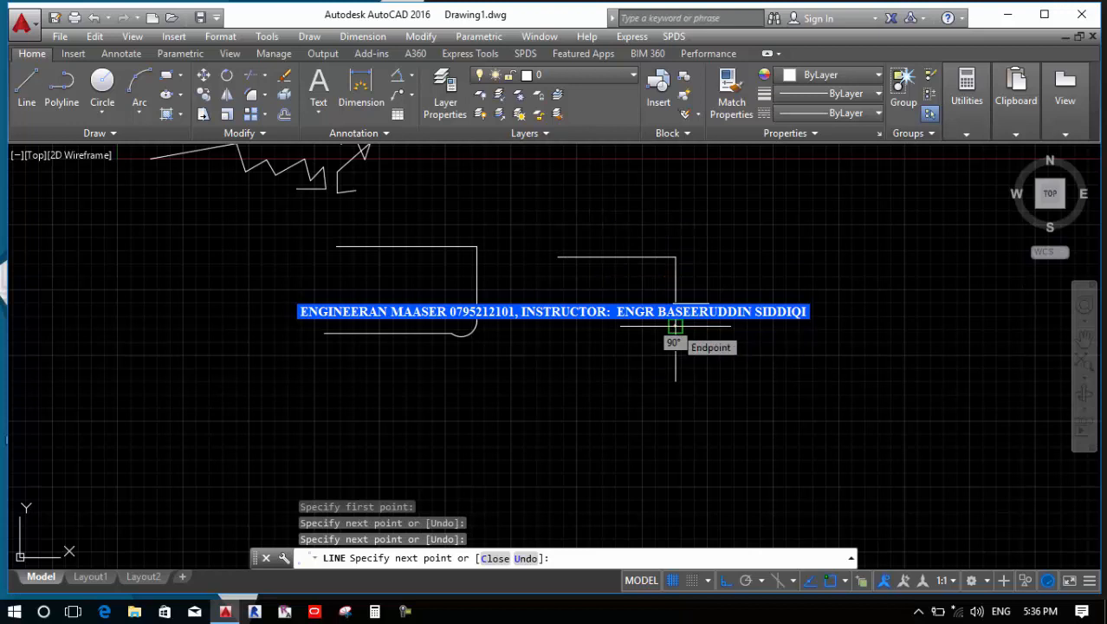
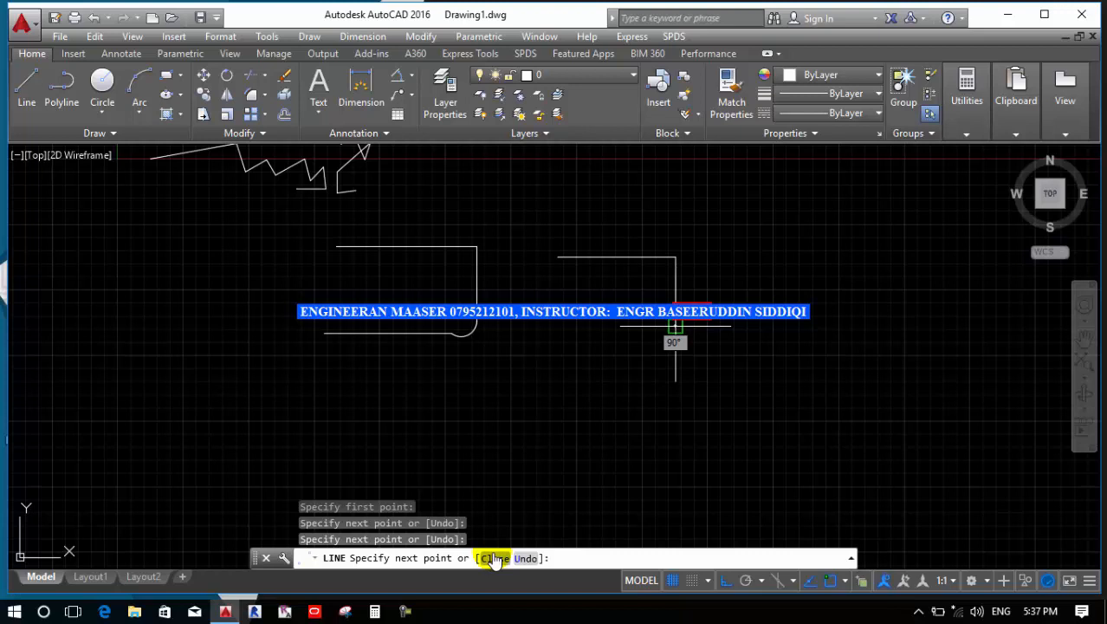
key(Escape)
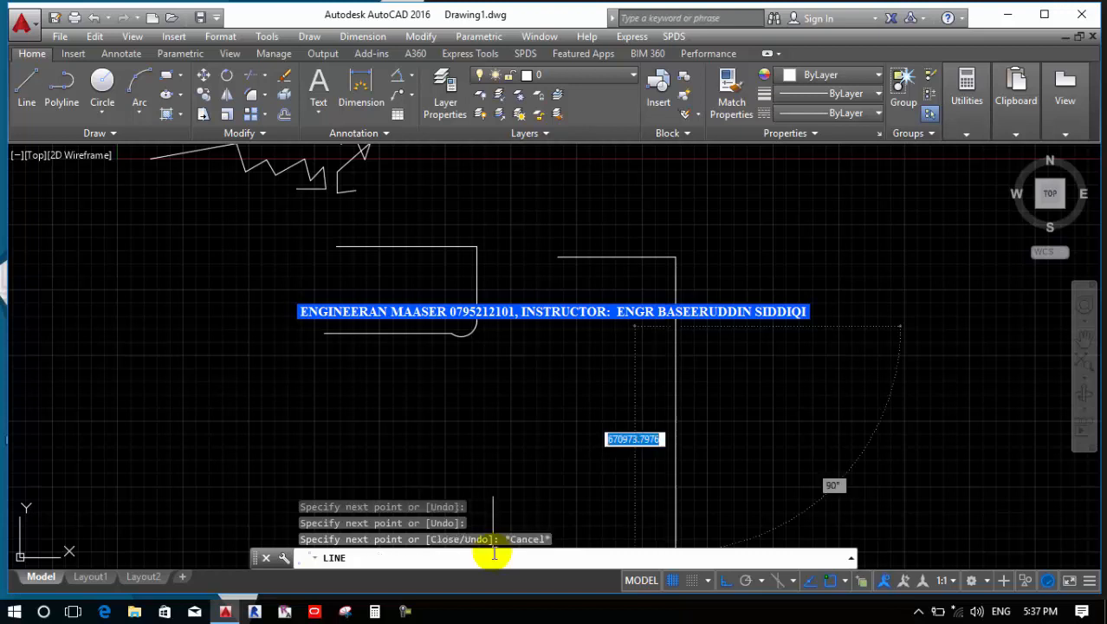
key(Escape)
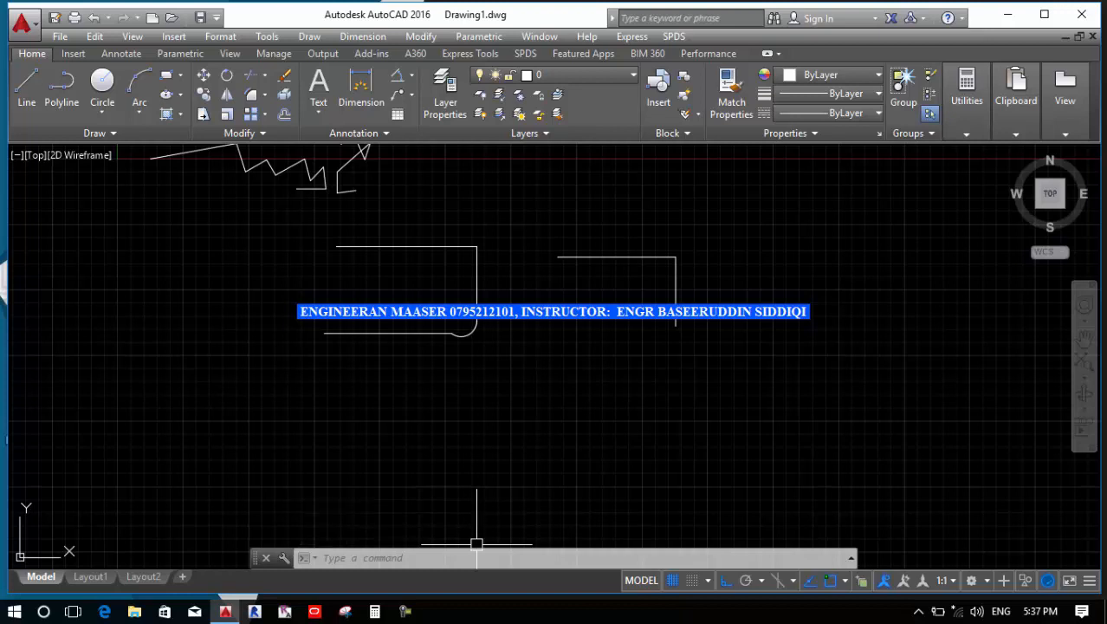
click(145, 114)
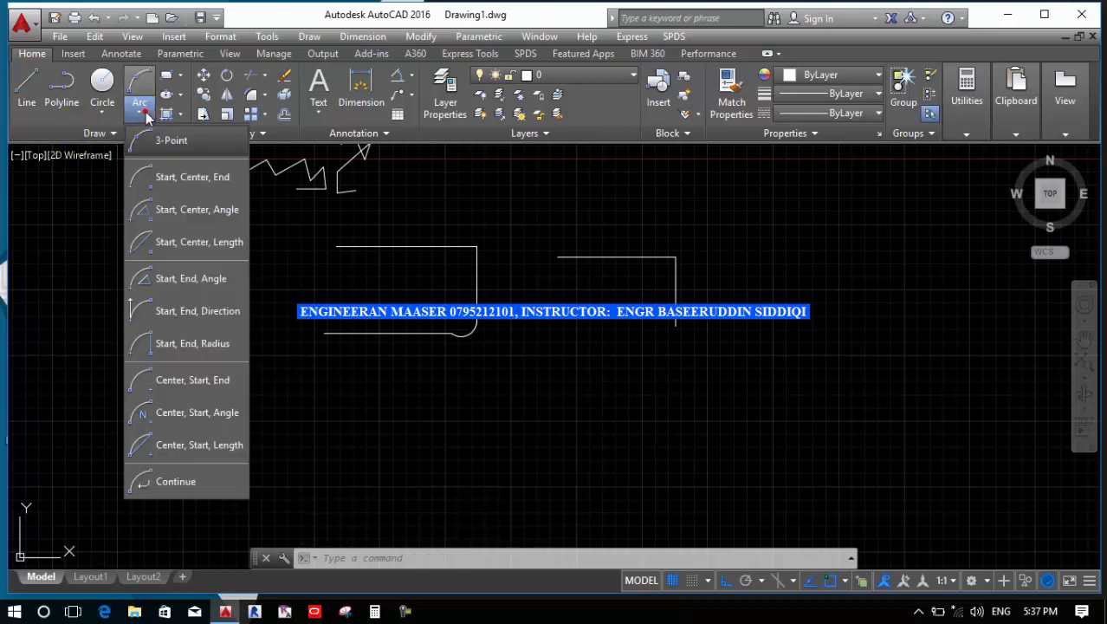
click(417, 220)
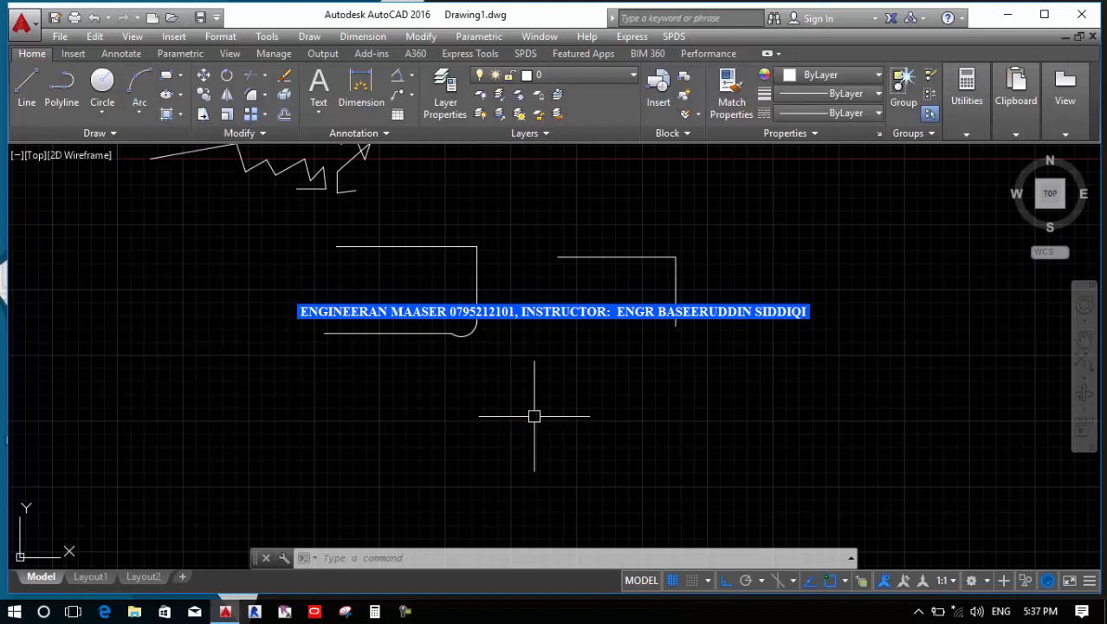
Start a new polyline below the earlier line-and-arc polyline with a horizontal segment about 166,000 units long to the right.
text(pl)
key(Return)
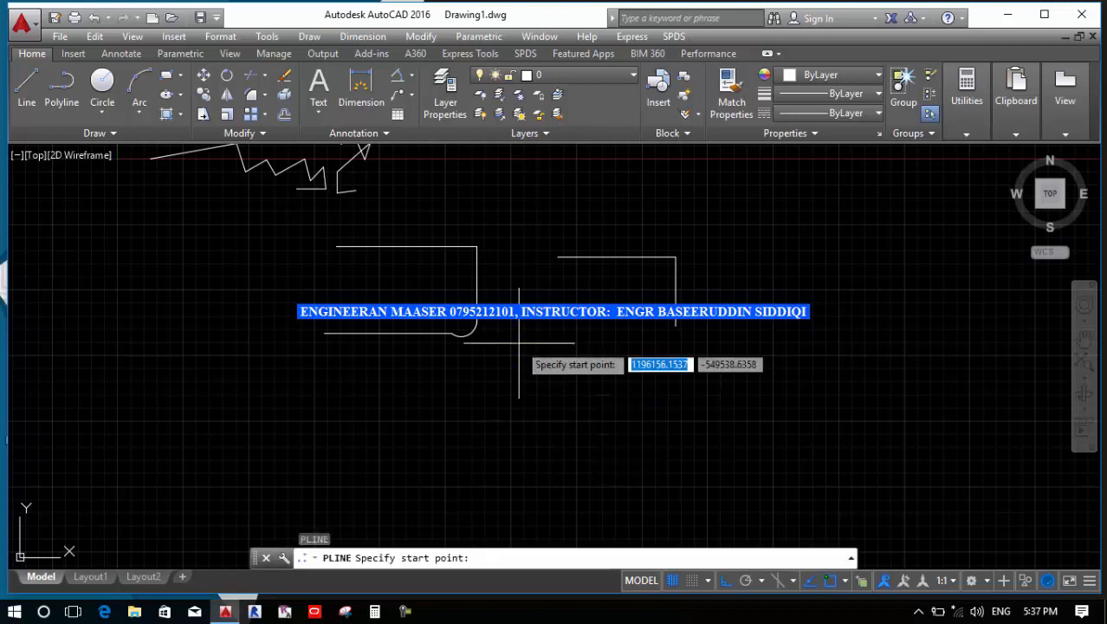
click(348, 371)
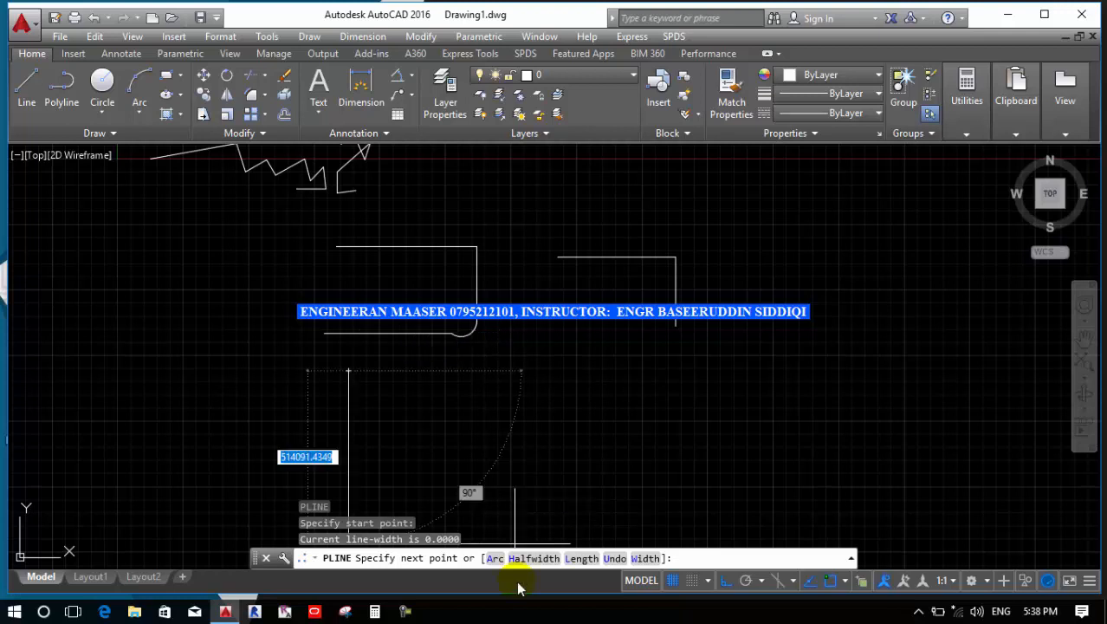
scroll(400, 370, up, 5)
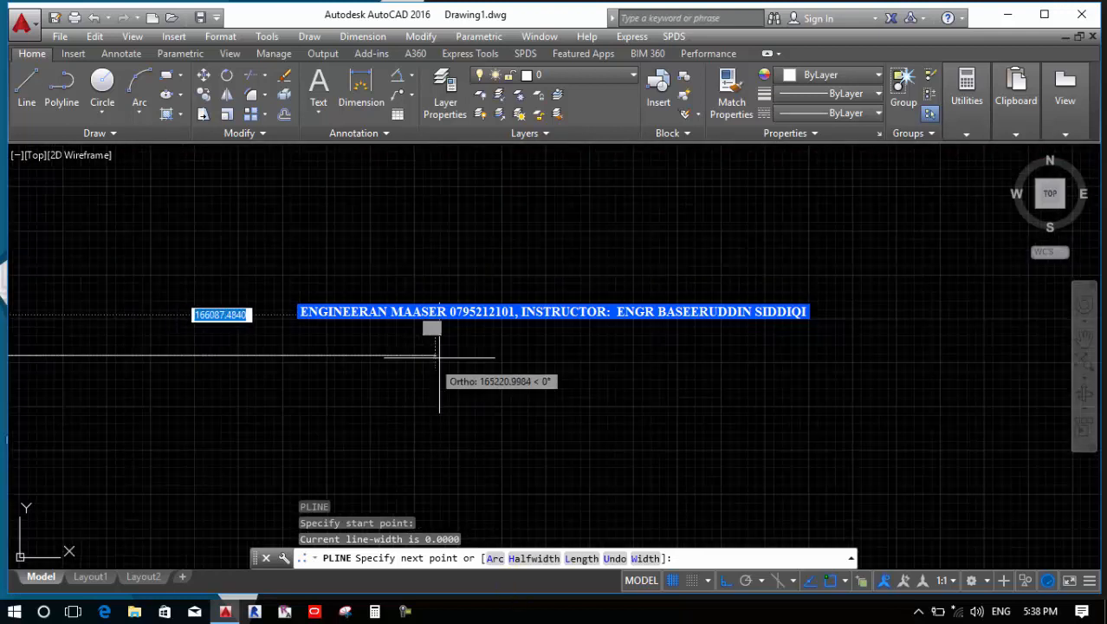
click(439, 355)
scroll(434, 359, up, 12)
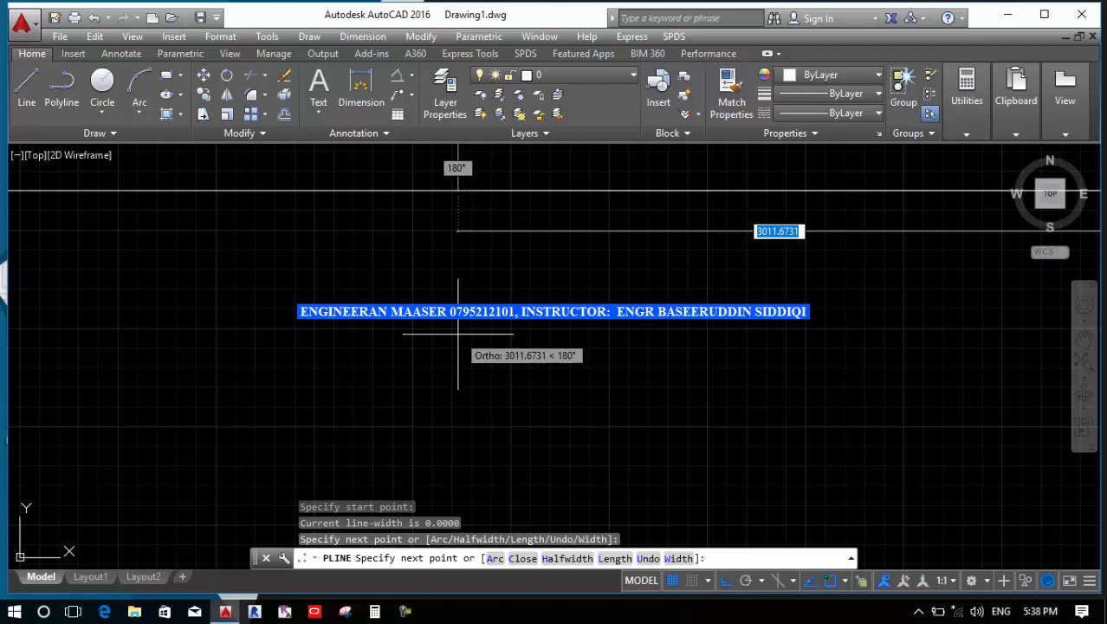
Set both the starting and ending half-width of the polyline's next segment to 3.
scroll(415, 334, down, 14)
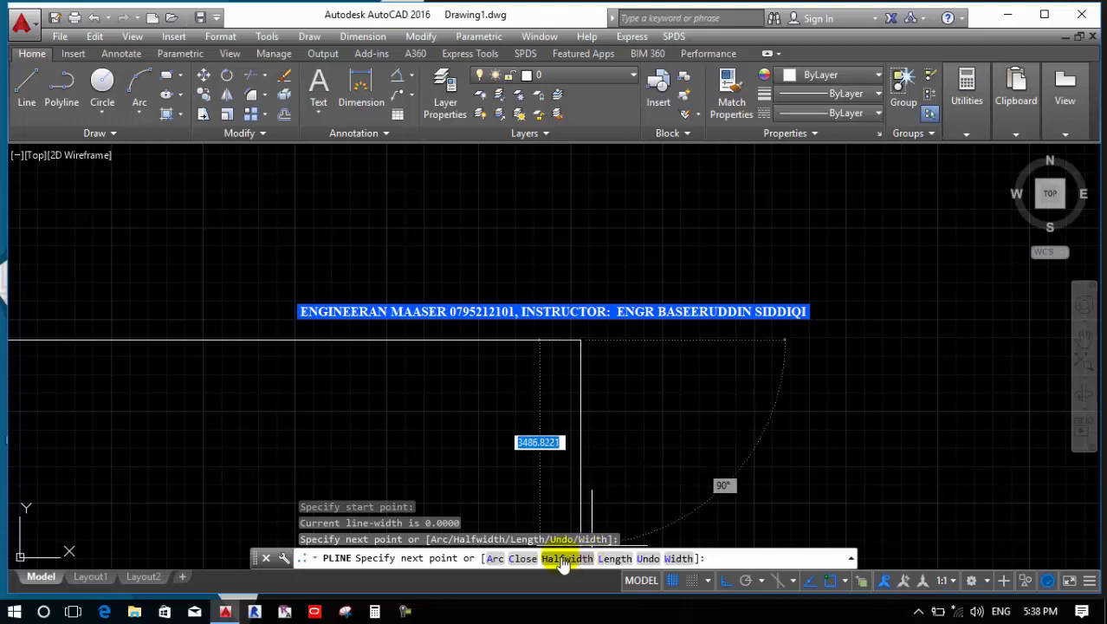
text(h)
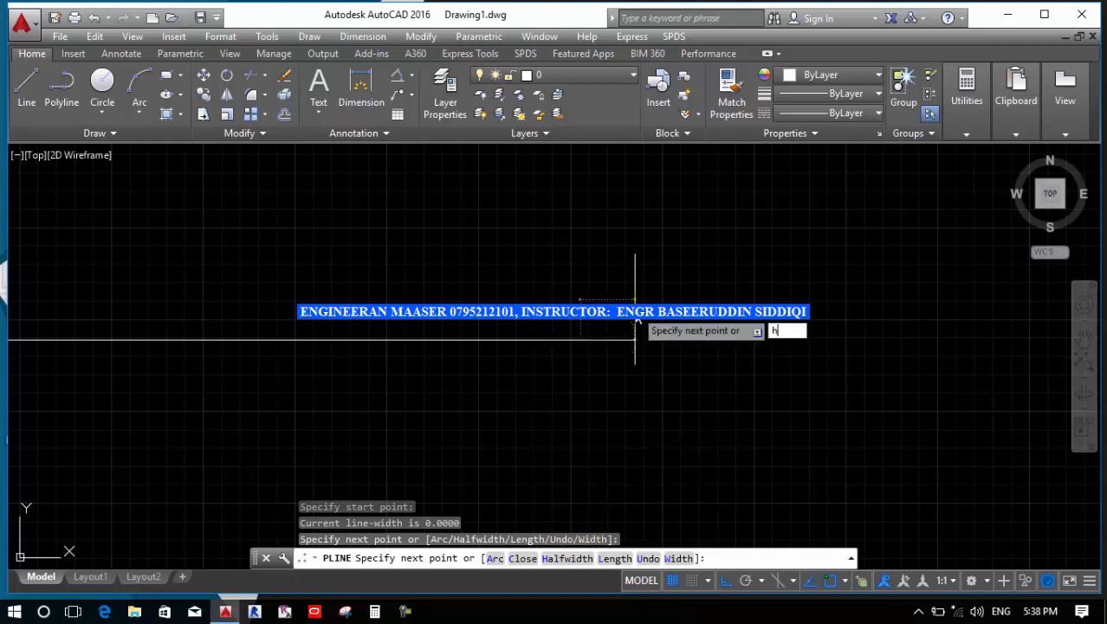
key(Return)
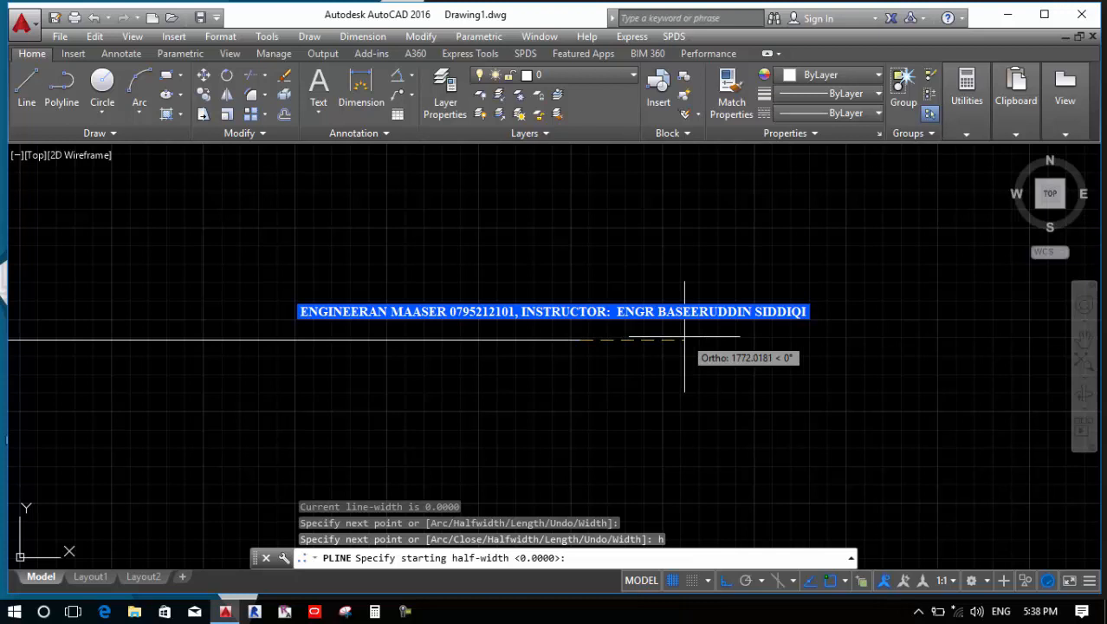
text(3)
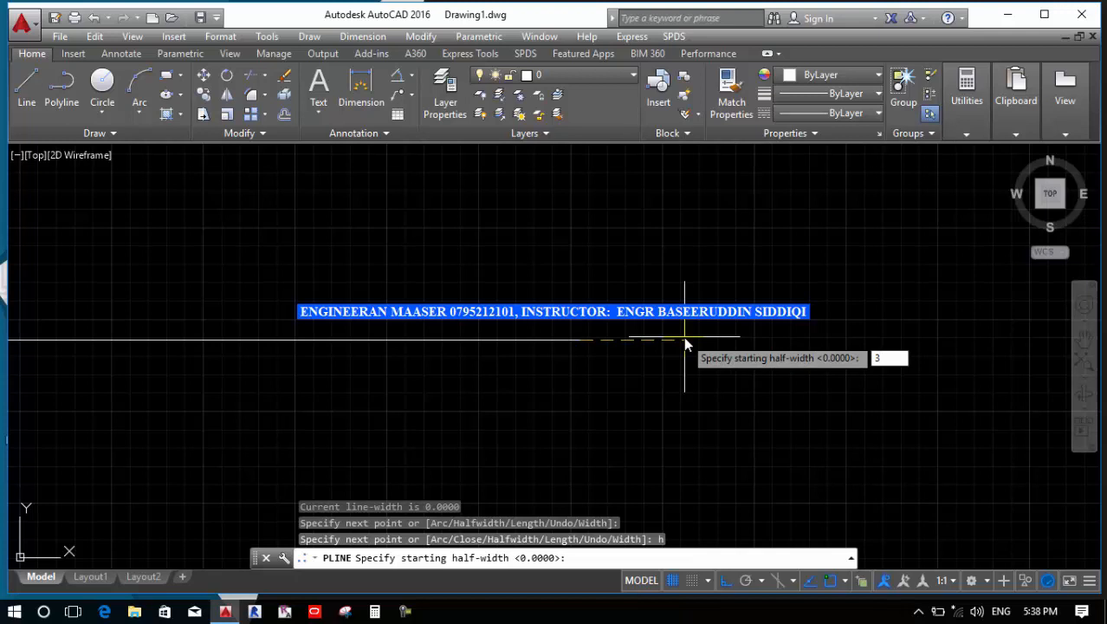
key(Return)
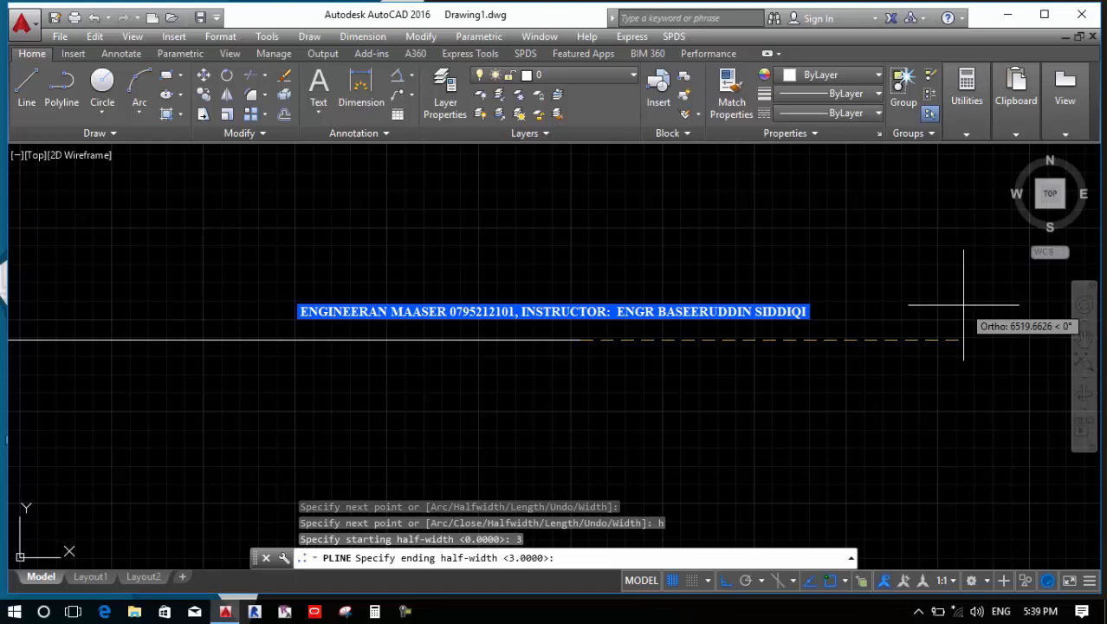
text(3)
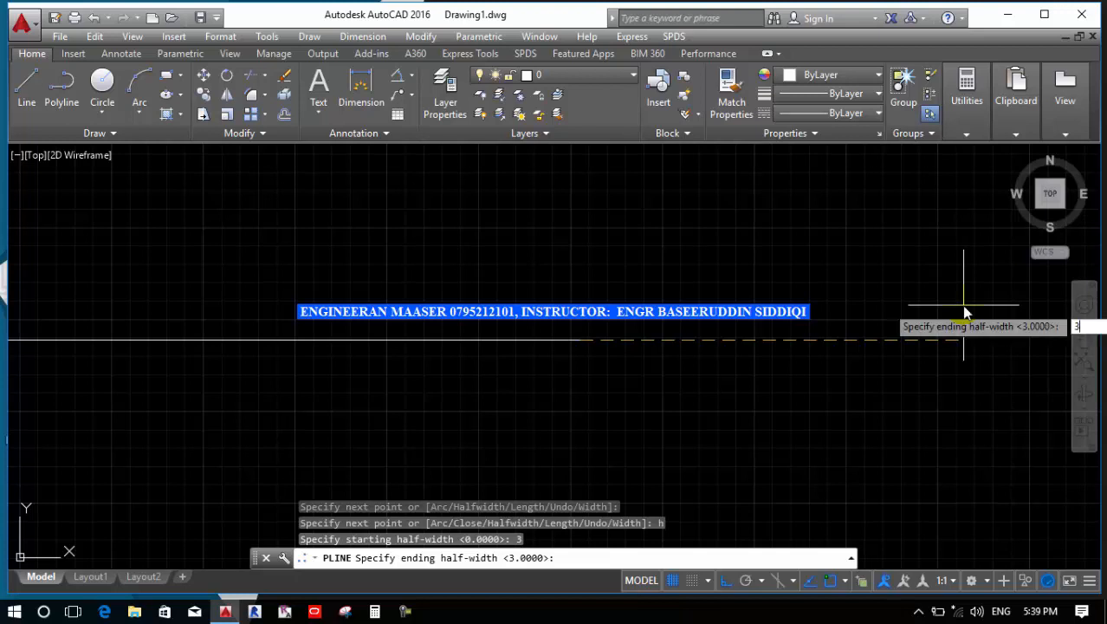
key(Return)
Add a wide horizontal segment rightward and a short wide segment straight down, and finish the polyline.
scroll(505, 353, down, 5)
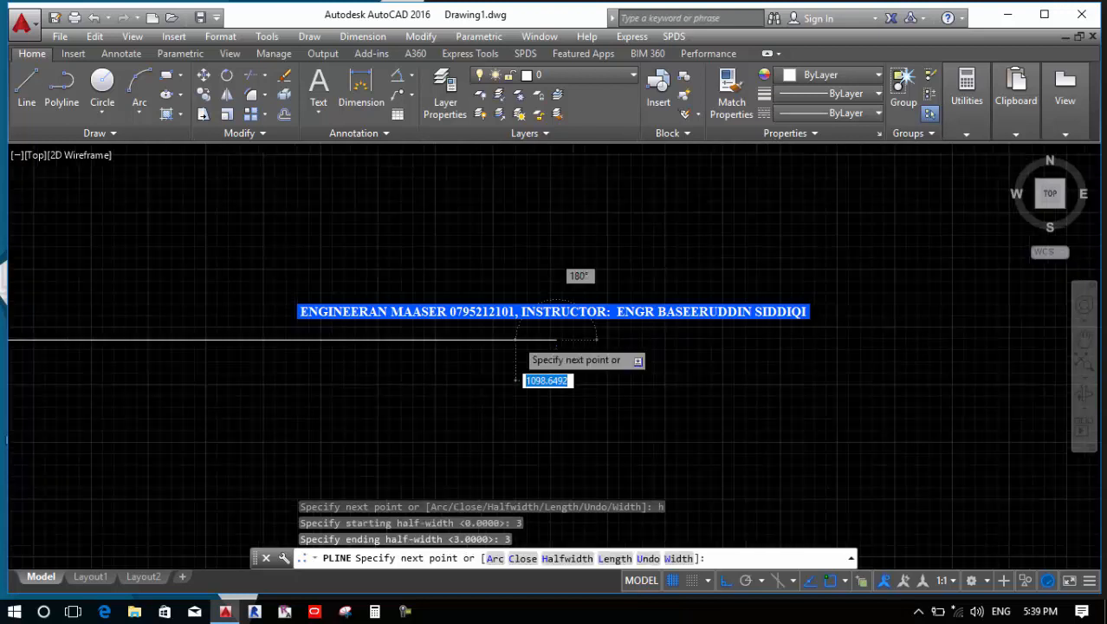
scroll(544, 358, up, 5)
scroll(500, 294, down, 5)
scroll(524, 293, up, 7)
click(566, 304)
scroll(569, 322, up, 8)
scroll(550, 368, up, 3)
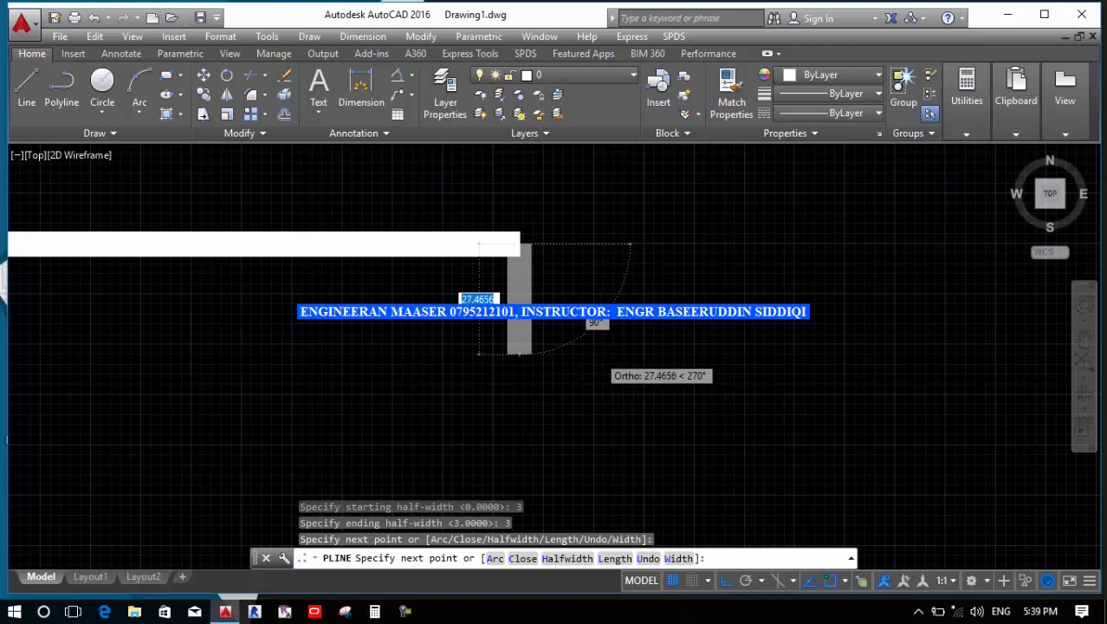
scroll(607, 373, down, 3)
click(579, 424)
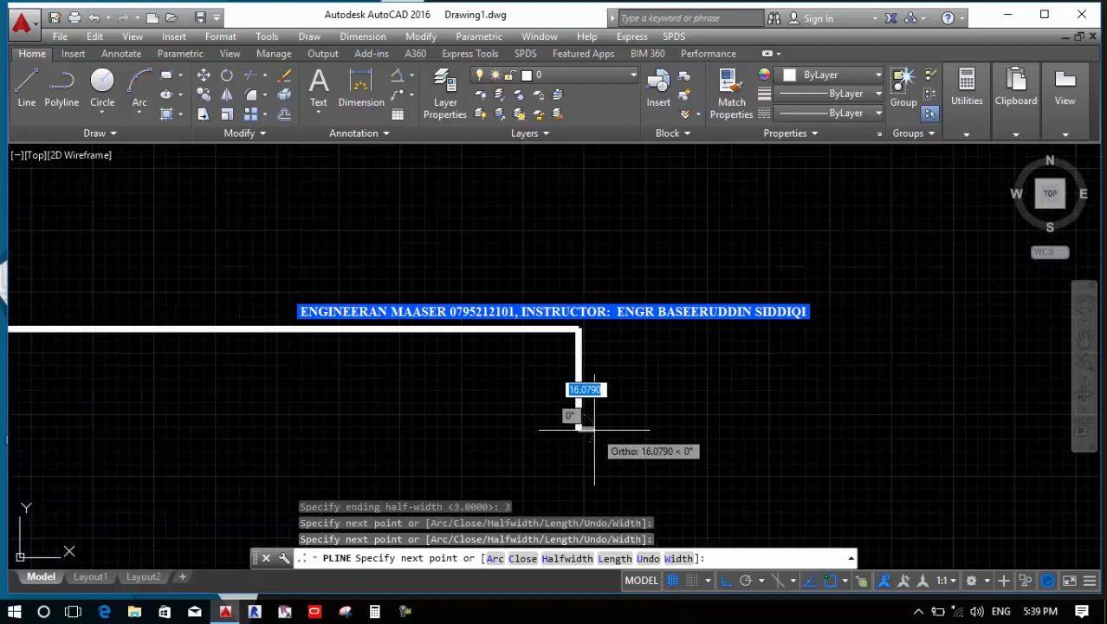
key(Return)
Examine the point where the finished polyline changes from its thin segment to its wide segment.
scroll(549, 339, down, 6)
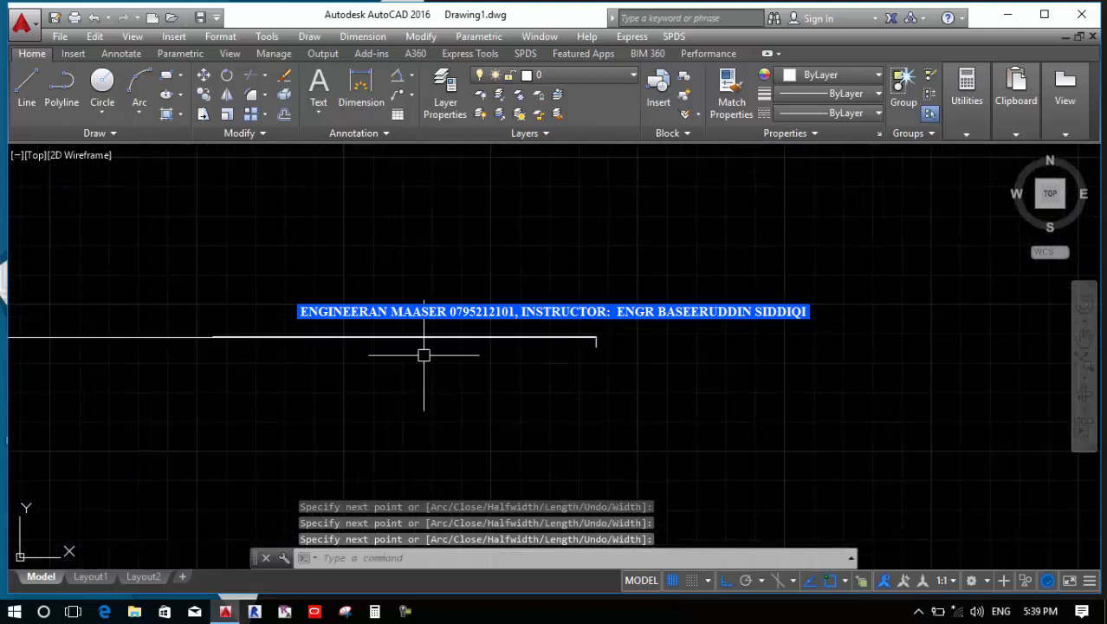
scroll(241, 341, up, 4)
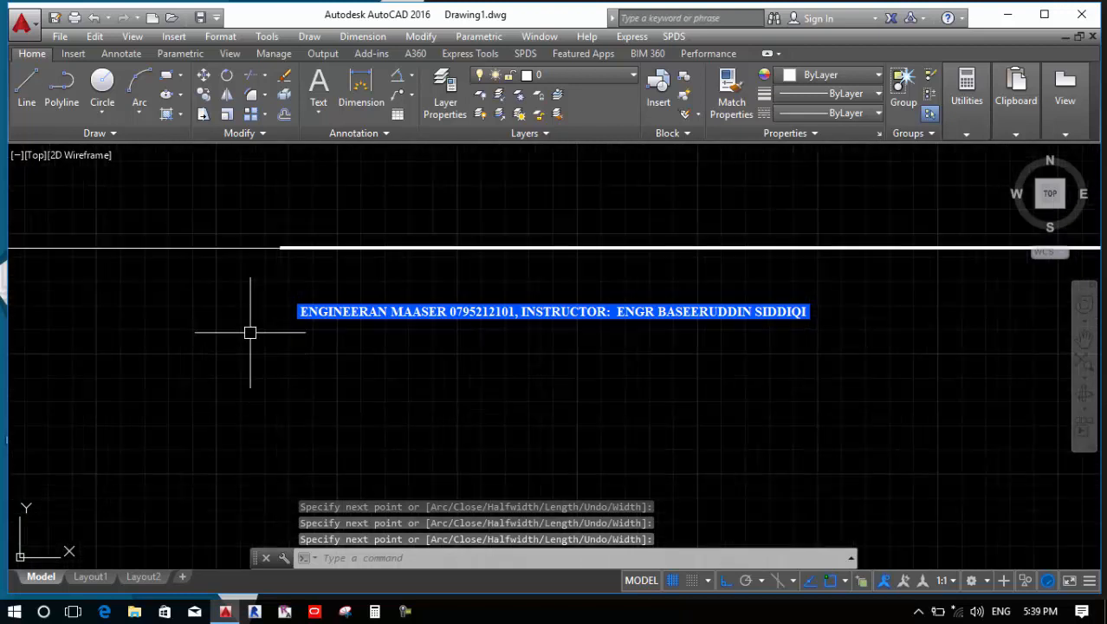
scroll(278, 242, up, 3)
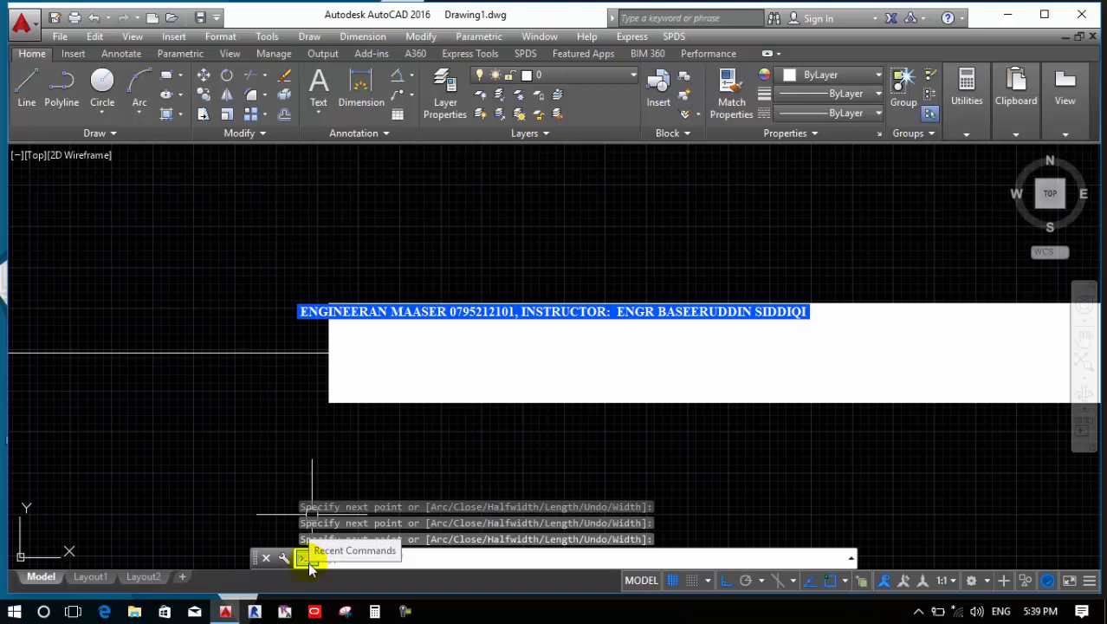
scroll(267, 546, down, 4)
scroll(266, 546, down, 1)
scroll(455, 476, up, 2)
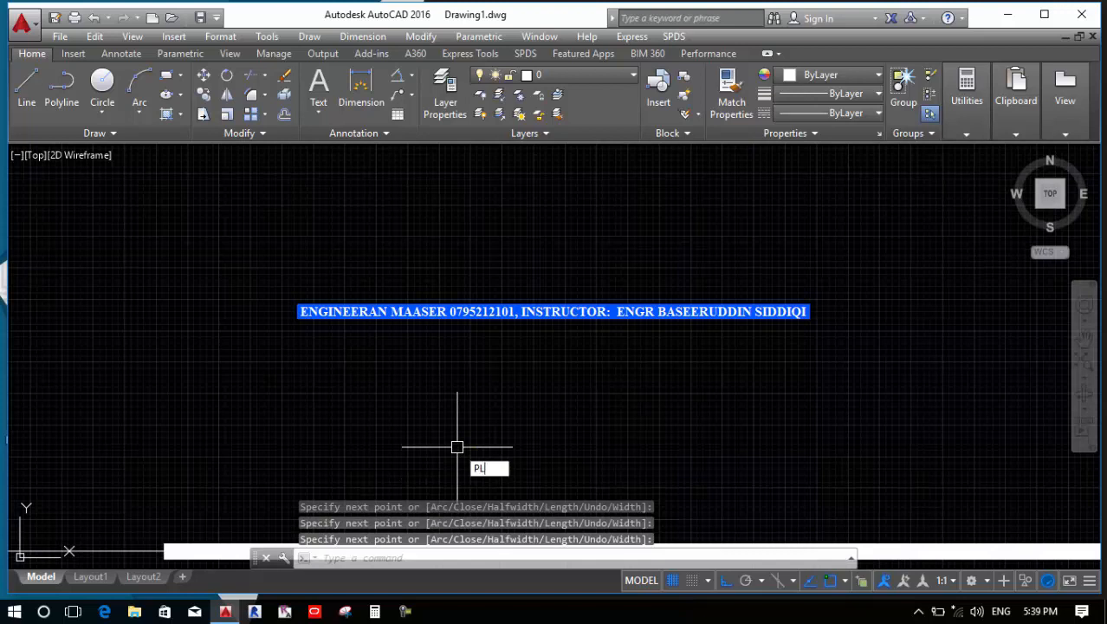
Start another polyline near the wide segment and set both its starting and ending half-width to 0.
key(Escape)
key(Return)
scroll(334, 321, down, 3)
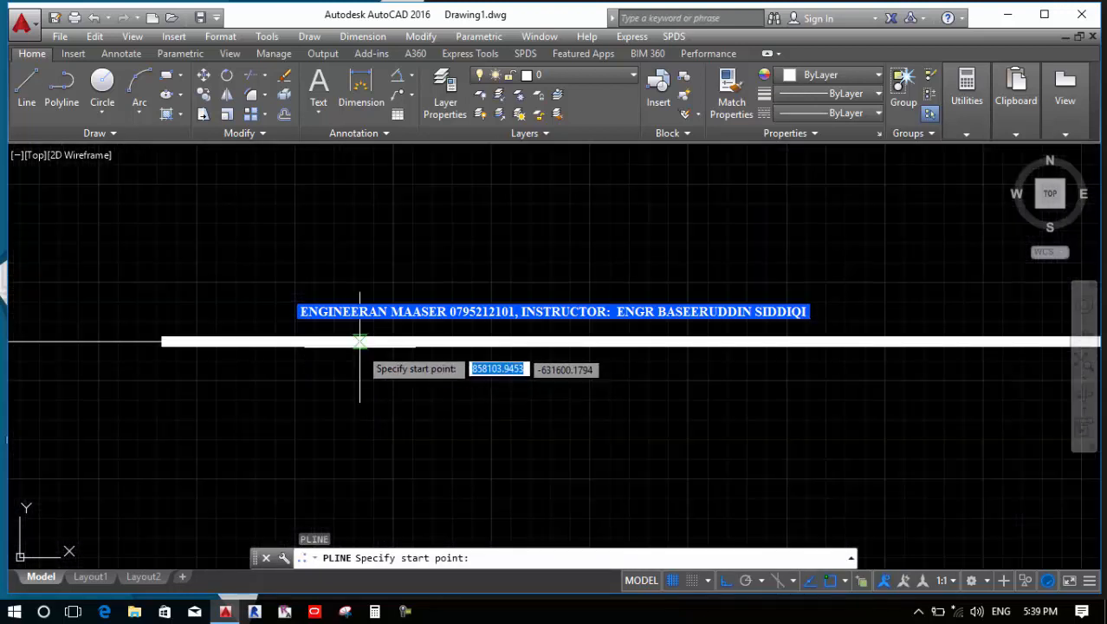
scroll(379, 274, up, 1)
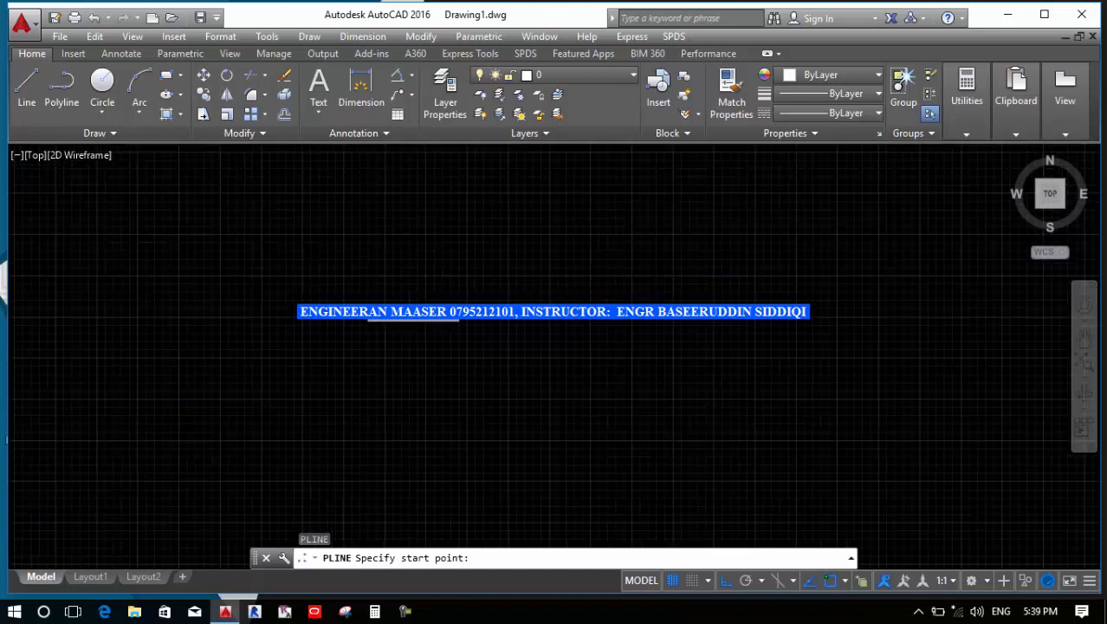
click(347, 303)
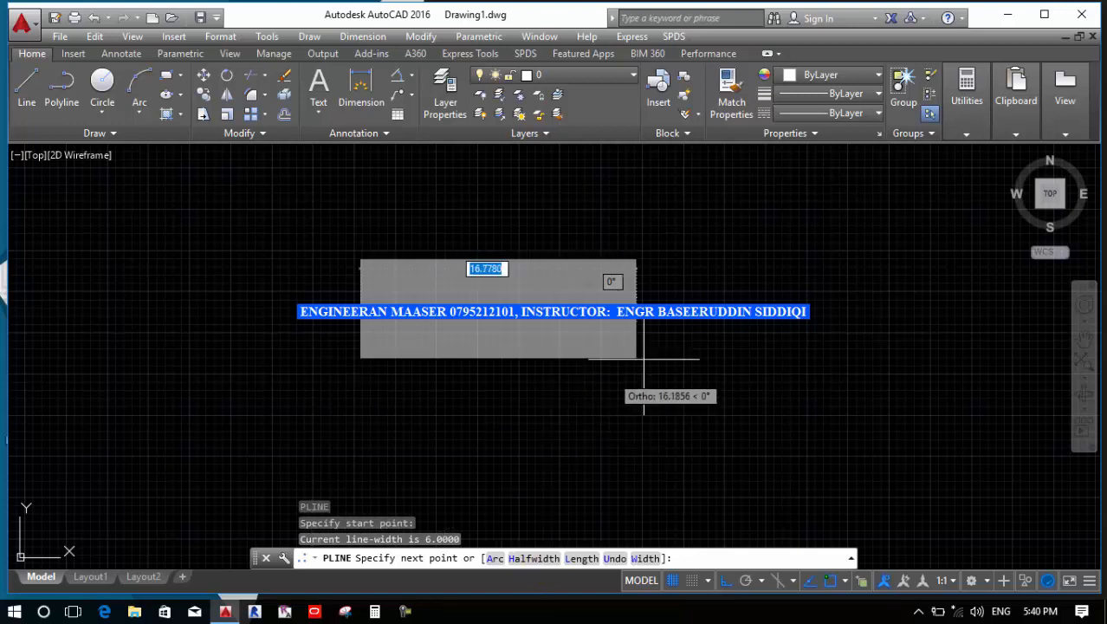
text(h)
key(Return)
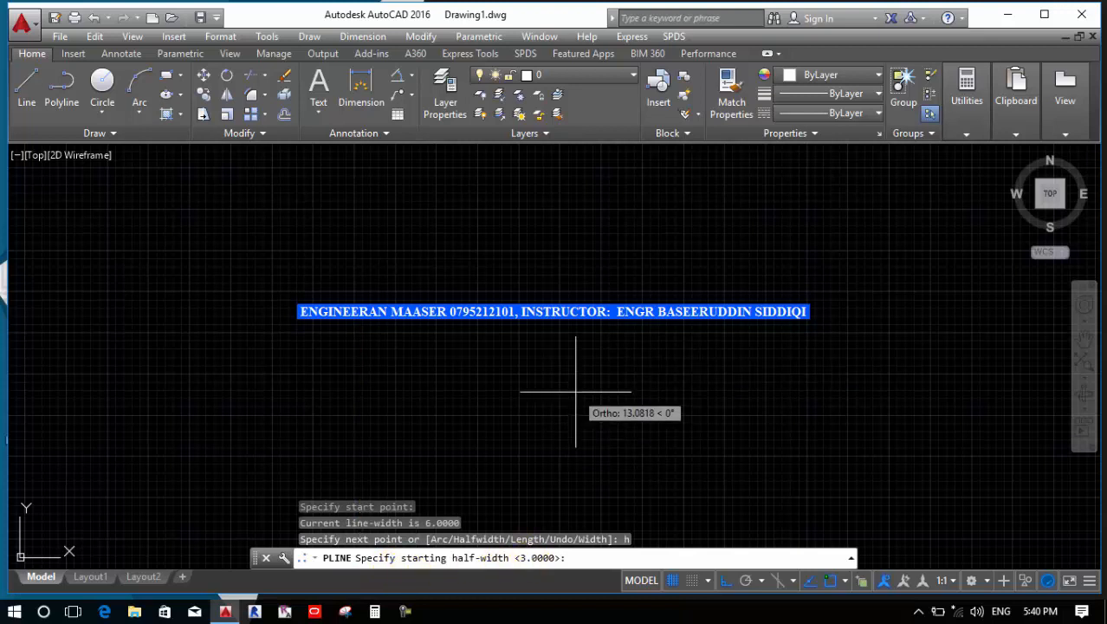
text(0)
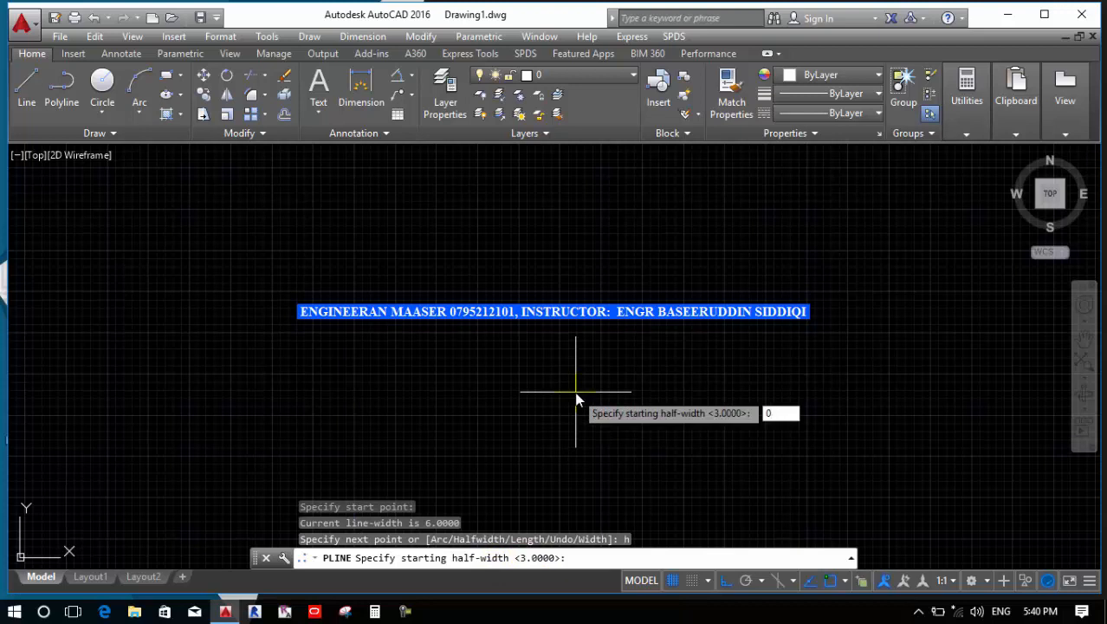
key(Return)
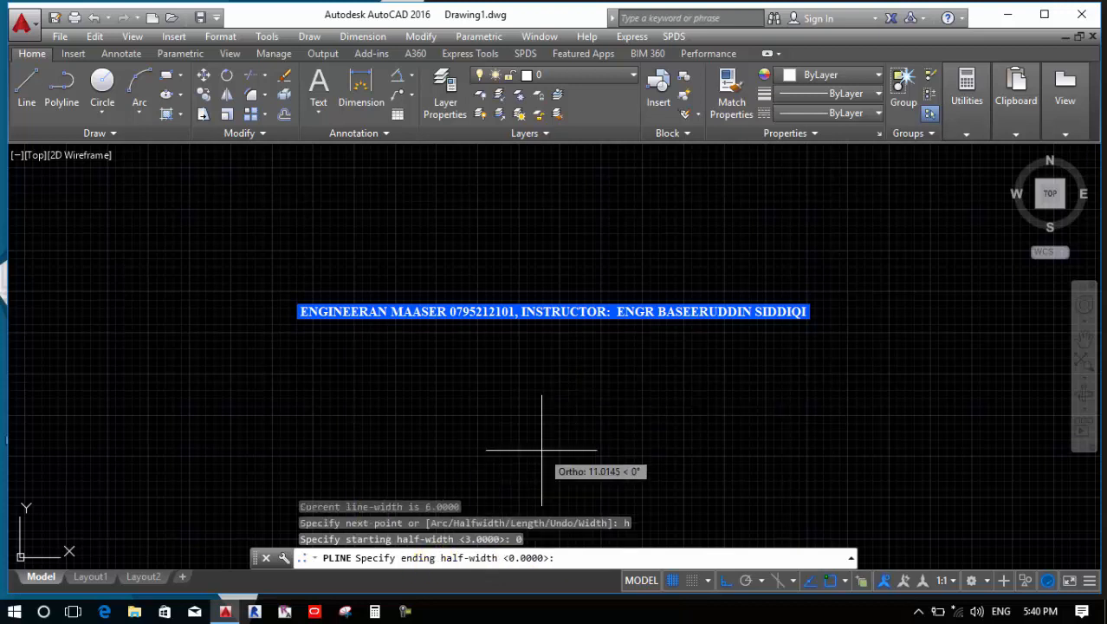
text(0)
key(Return)
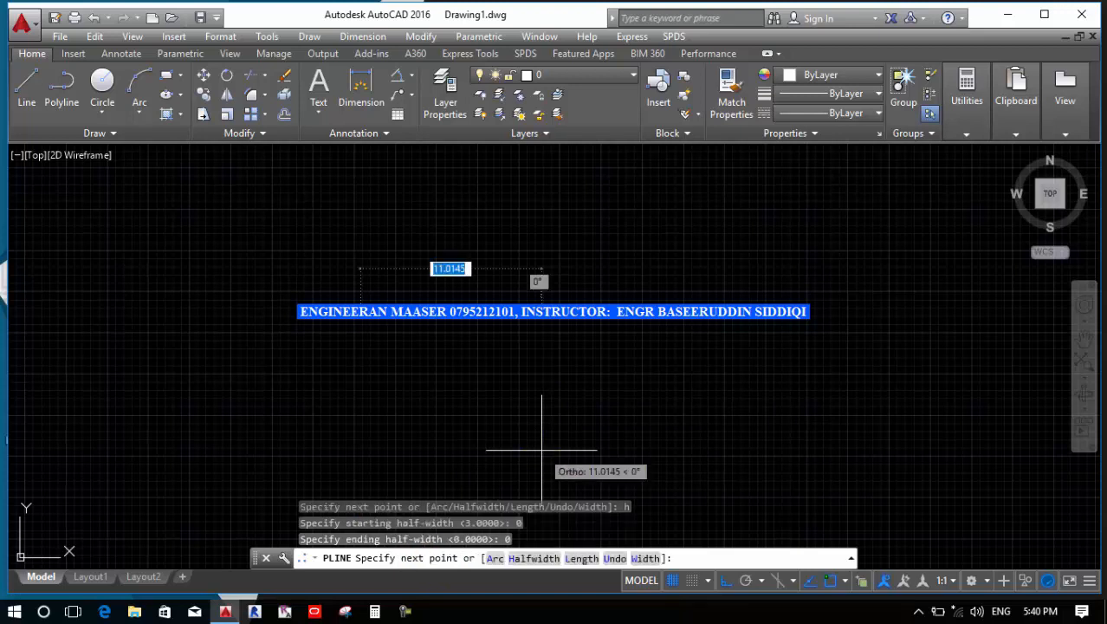
Draw the thin polyline as a stepped path going right, down, left, down, left, down and left, and finish it.
scroll(490, 355, up, 5)
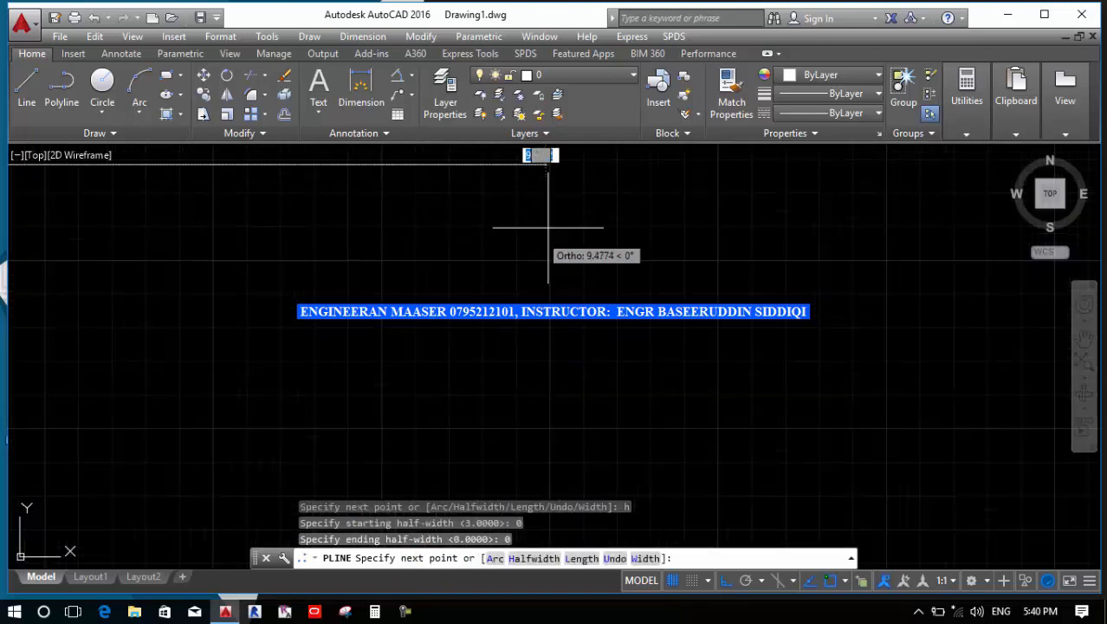
click(570, 242)
click(573, 313)
click(409, 314)
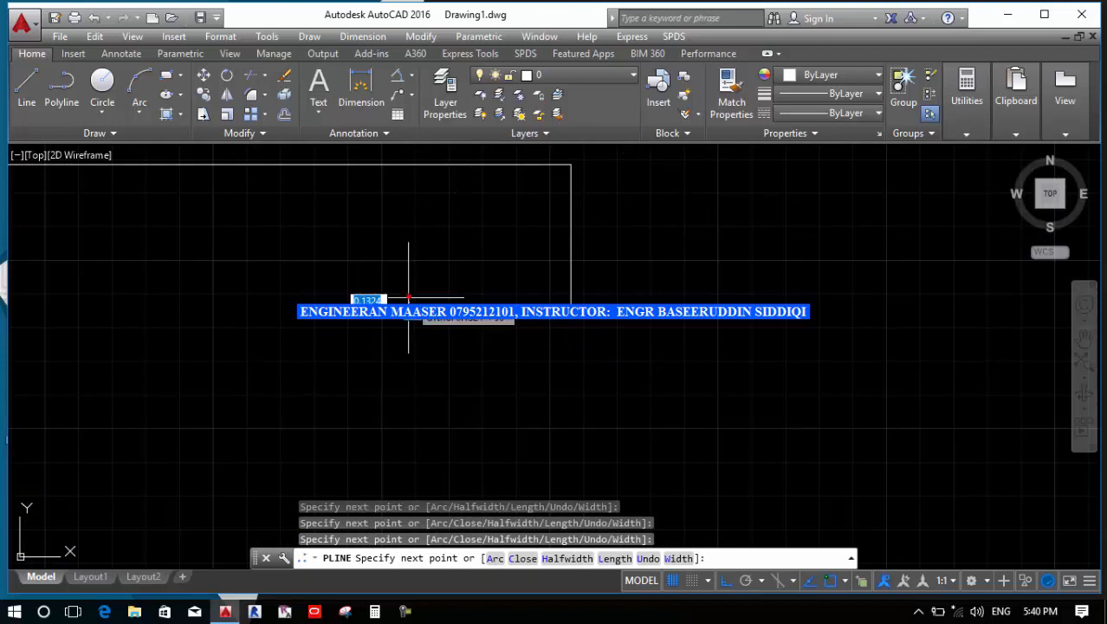
click(401, 431)
click(342, 431)
click(341, 460)
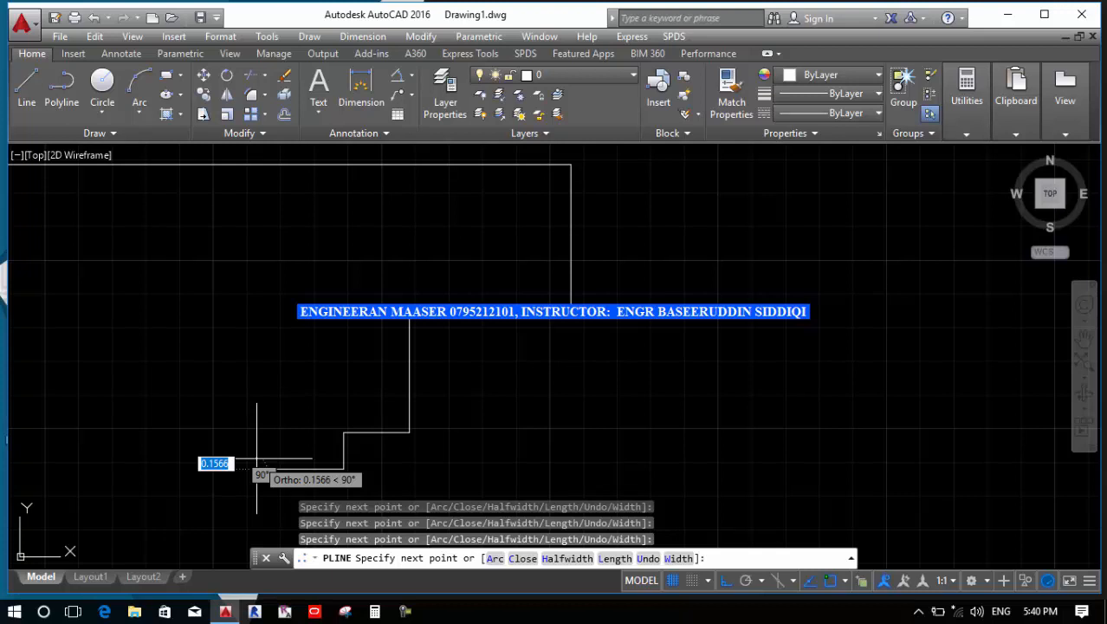
click(256, 461)
key(Return)
Draw a polyline beside the stepped one with a 20-unit segment rightward and a 10-unit segment straight down, and finish it.
scroll(296, 322, down, 2)
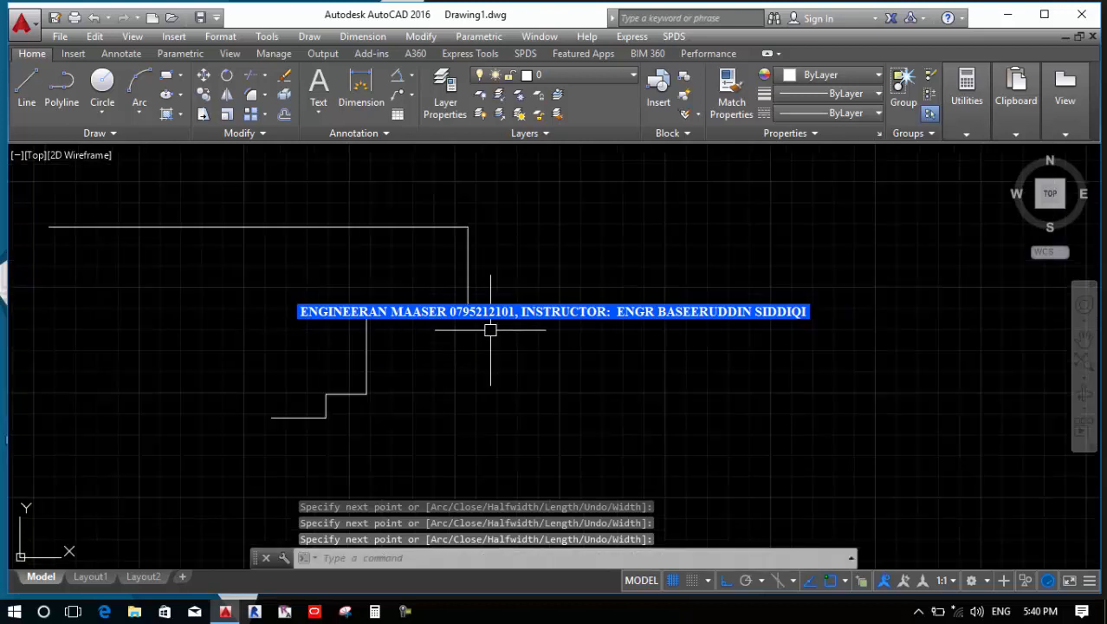
text(pl)
key(Return)
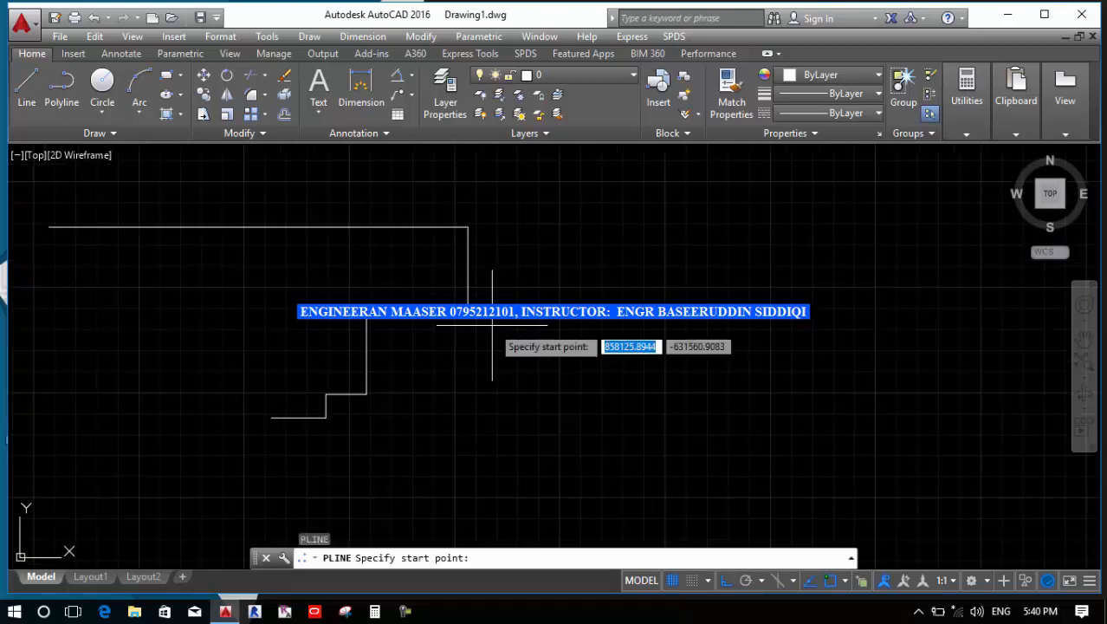
click(486, 348)
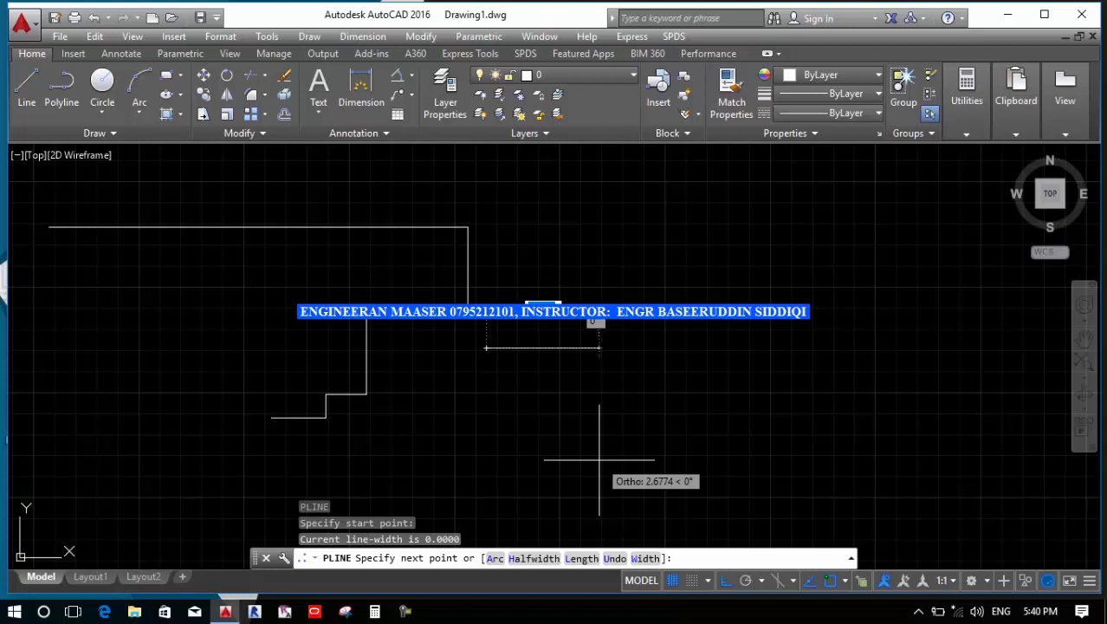
scroll(590, 325, up, 2)
scroll(512, 313, down, 3)
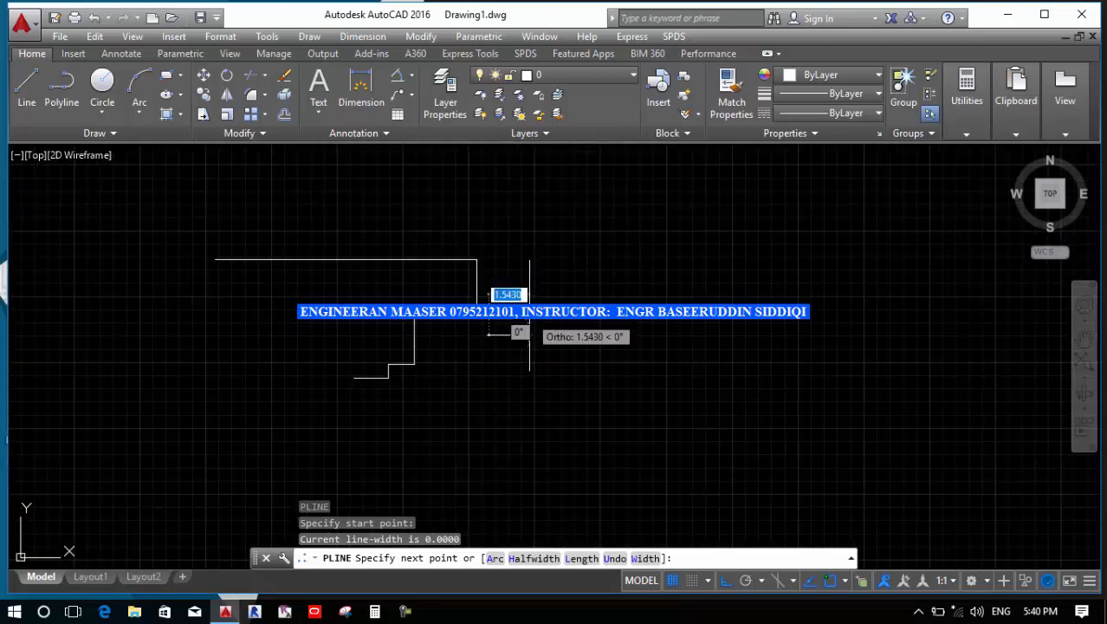
scroll(589, 327, up, 2)
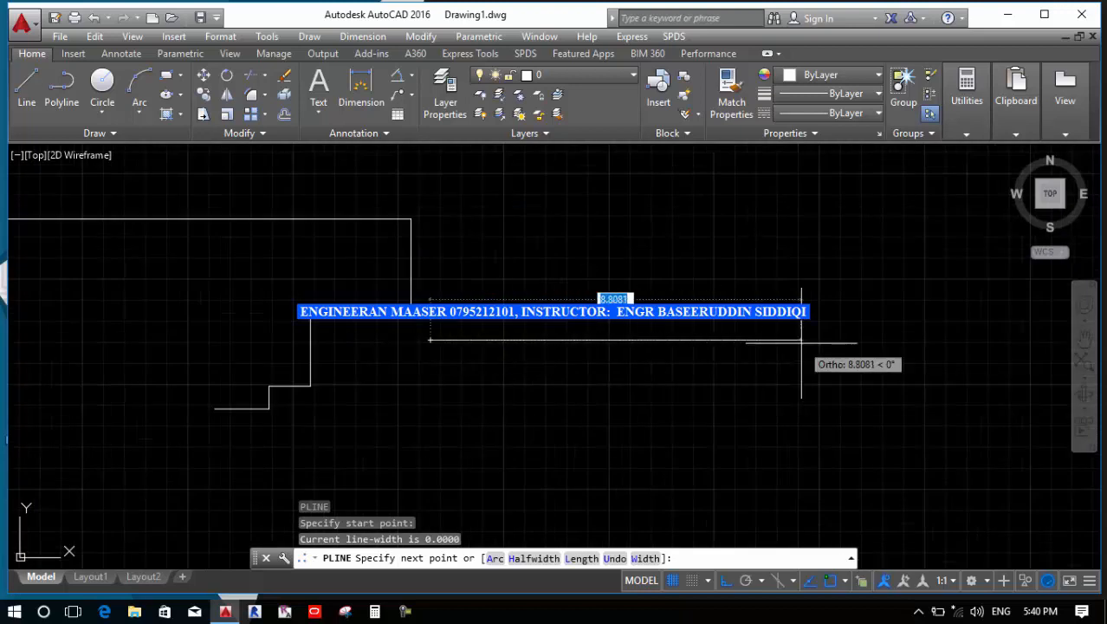
text(20)
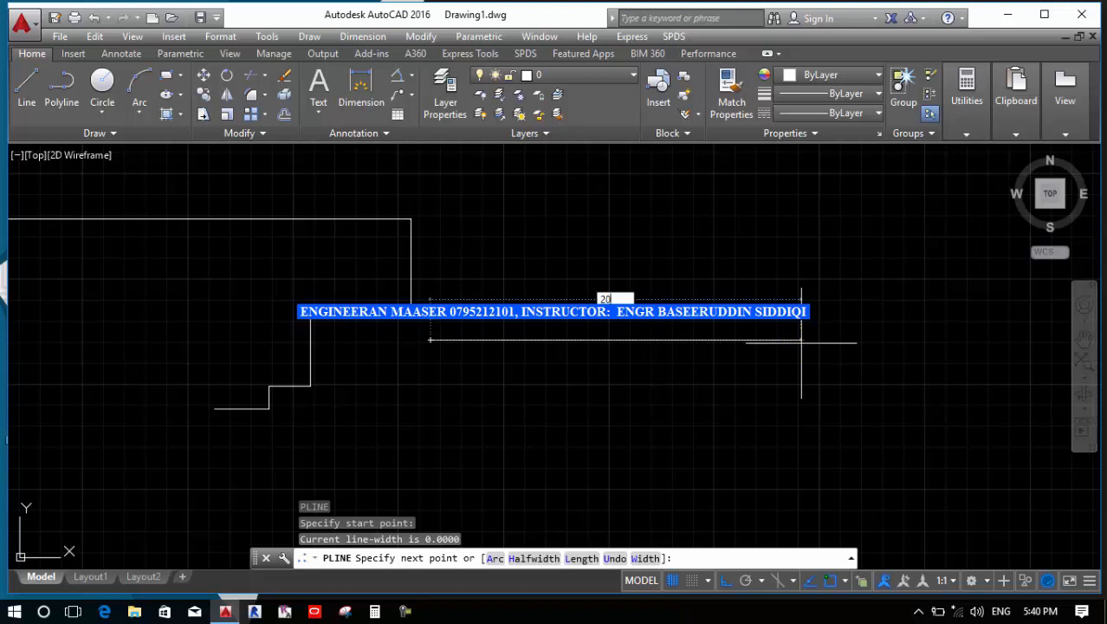
key(Return)
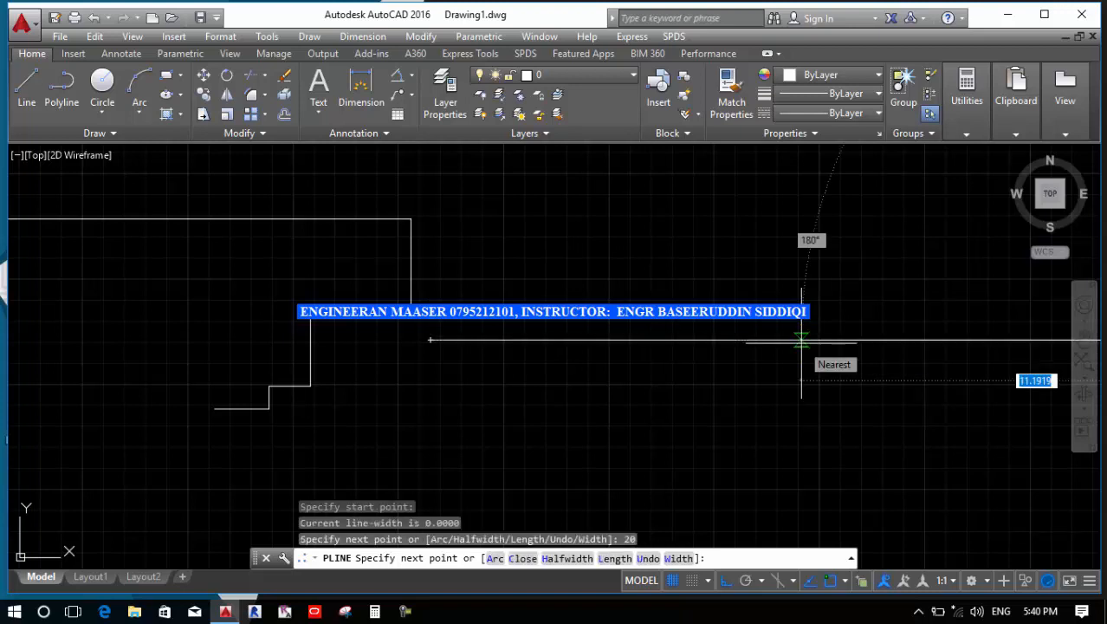
scroll(641, 390, down, 3)
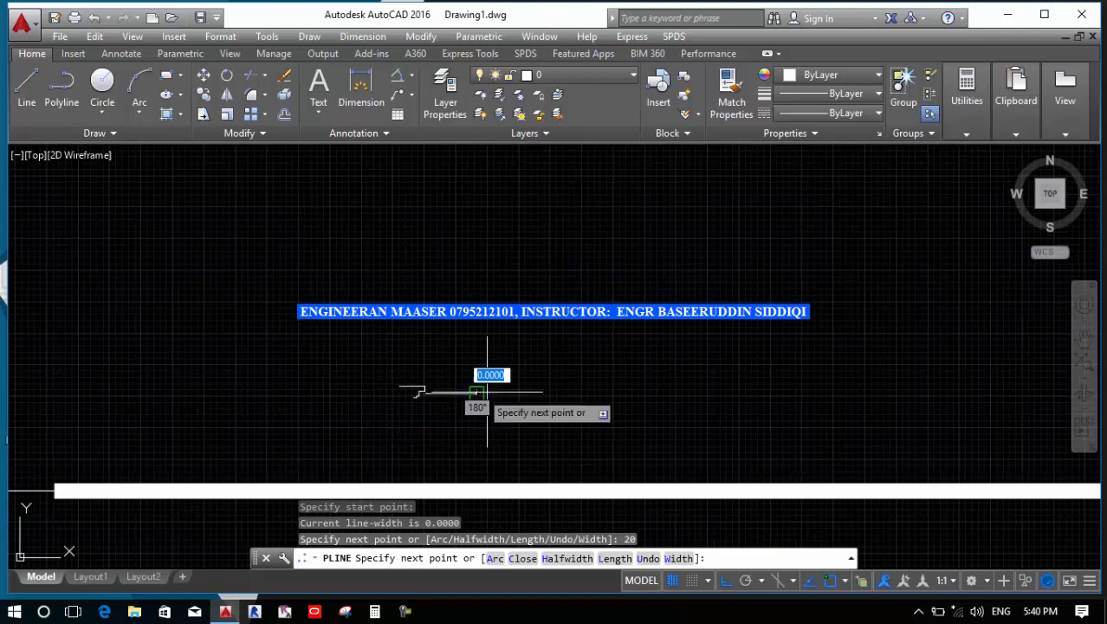
scroll(540, 412, up, 5)
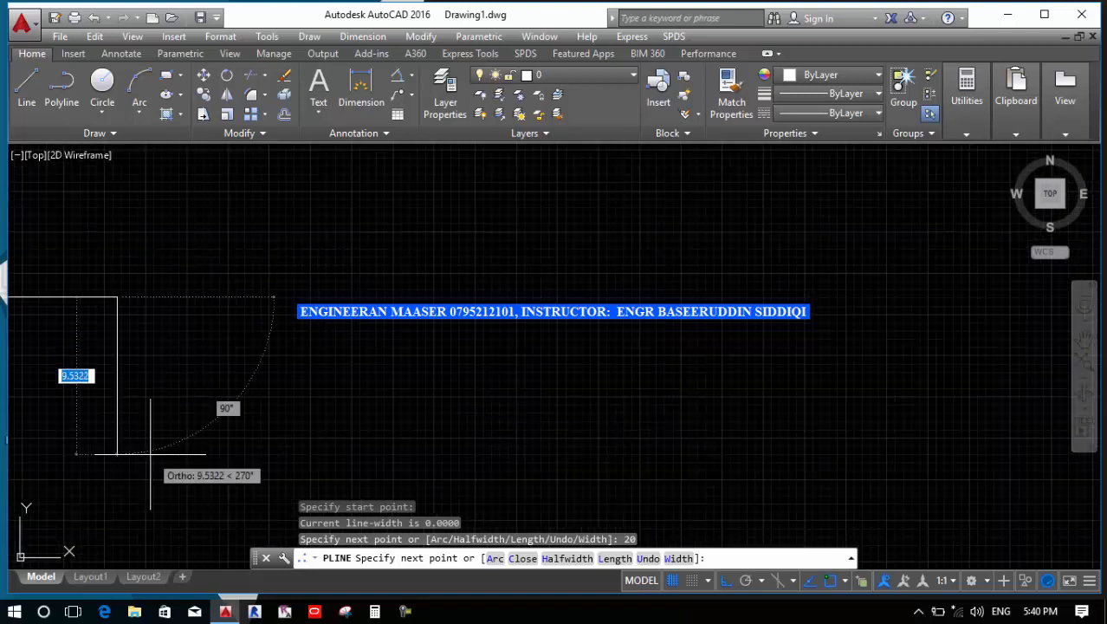
text(10)
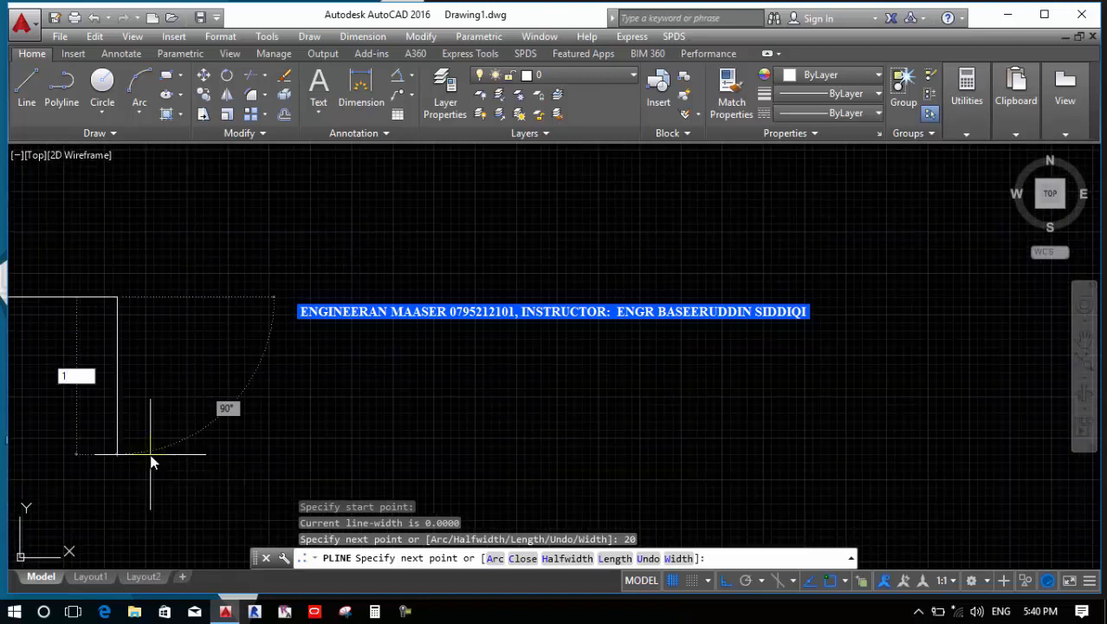
key(Return)
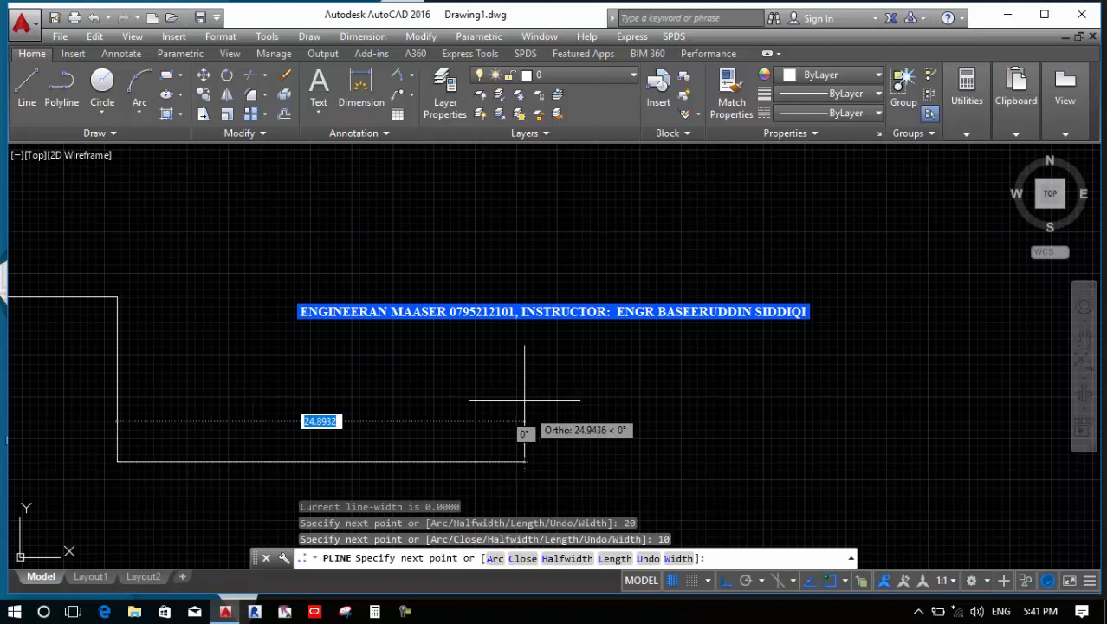
key(Return)
Draw a separate 5-unit horizontal polyline to the right of the 20 by 10 polyline by entering the distance directly.
key(Return)
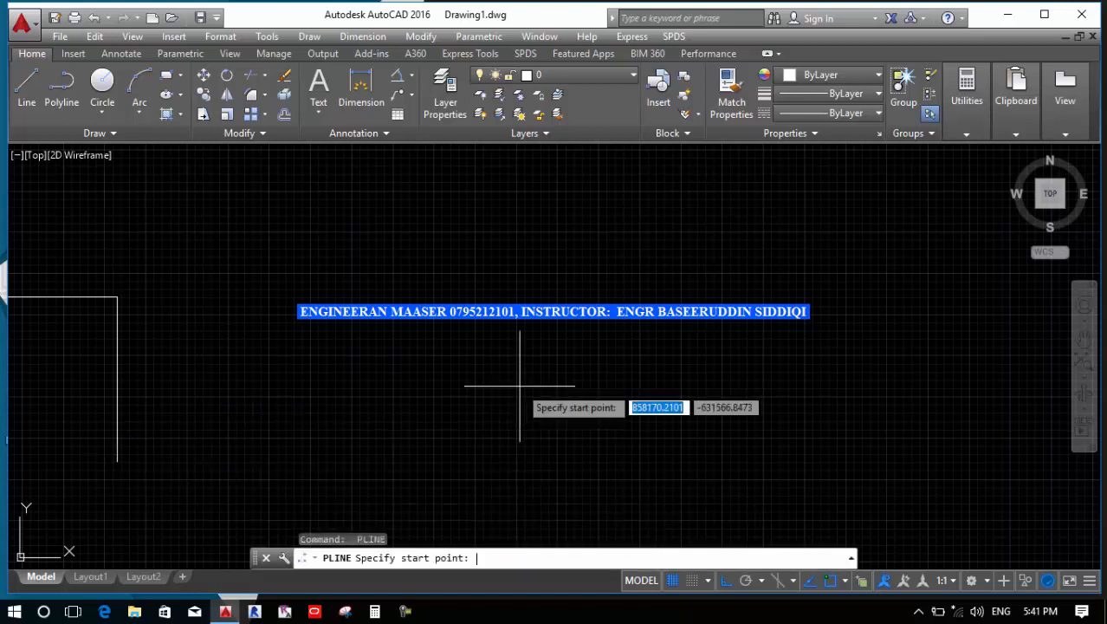
click(396, 349)
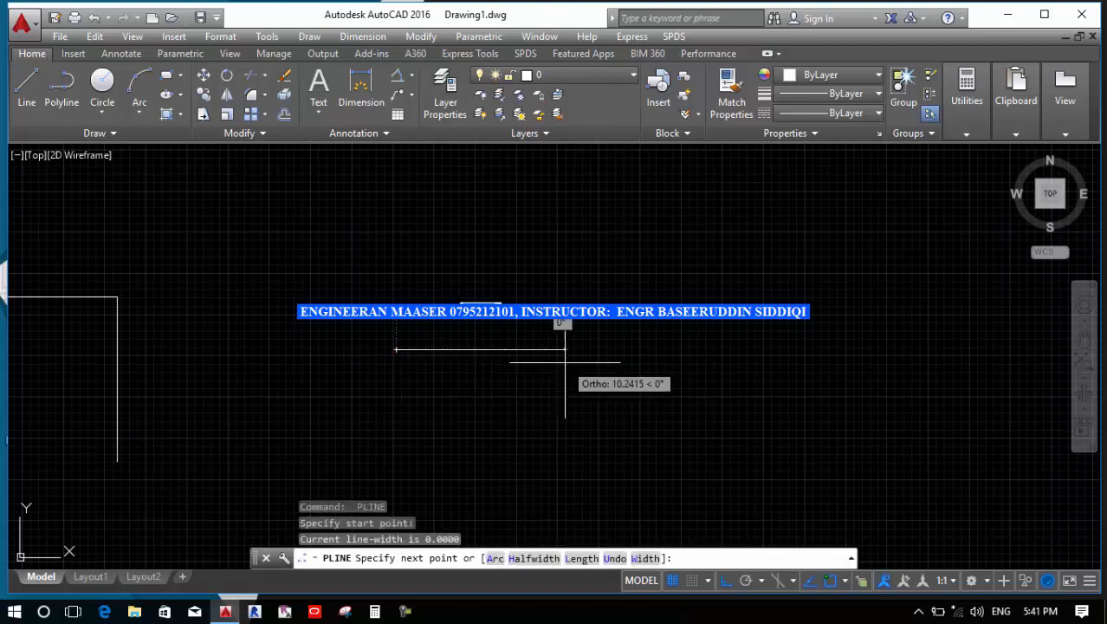
scroll(462, 351, up, 4)
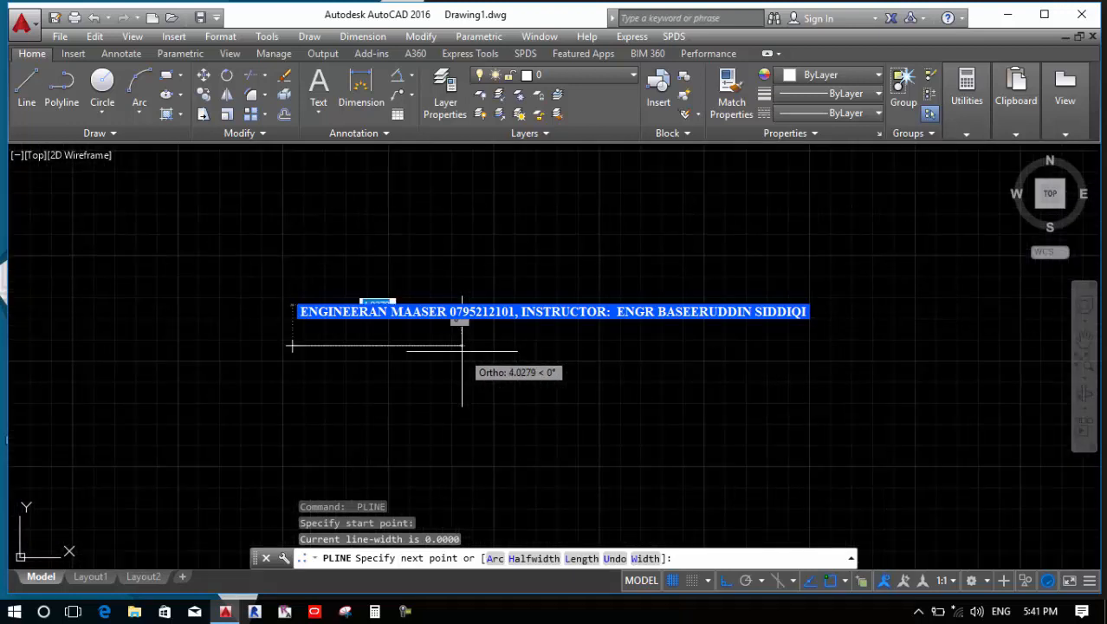
text(5)
key(Return)
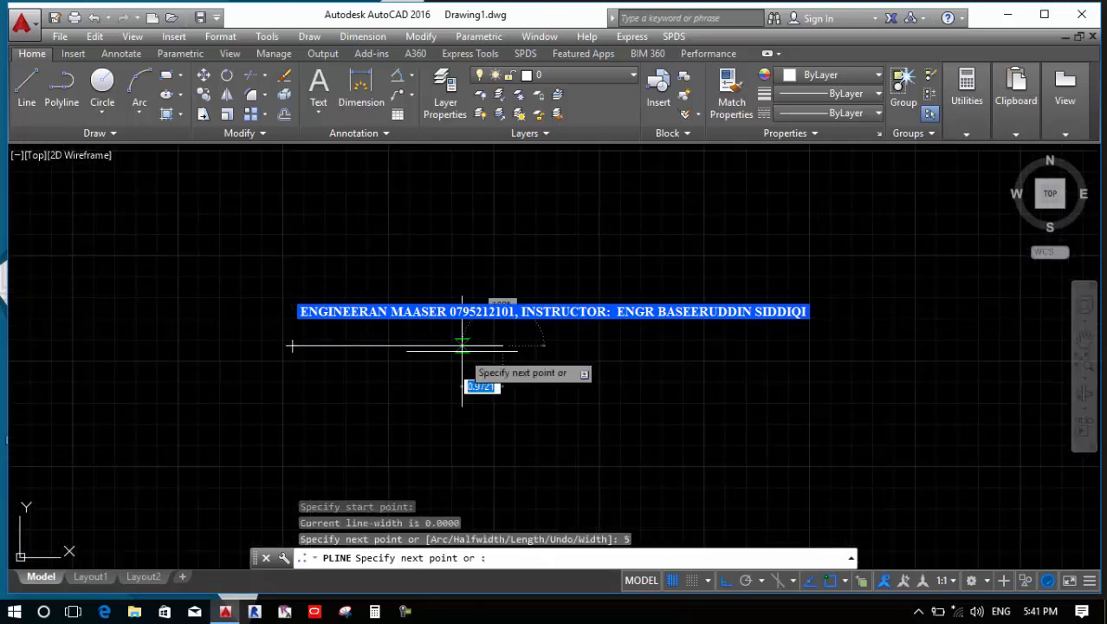
key(Return)
Draw a second horizontal polyline below the 5-unit one, using the polyline's Length option with a value of 5.
key(Return)
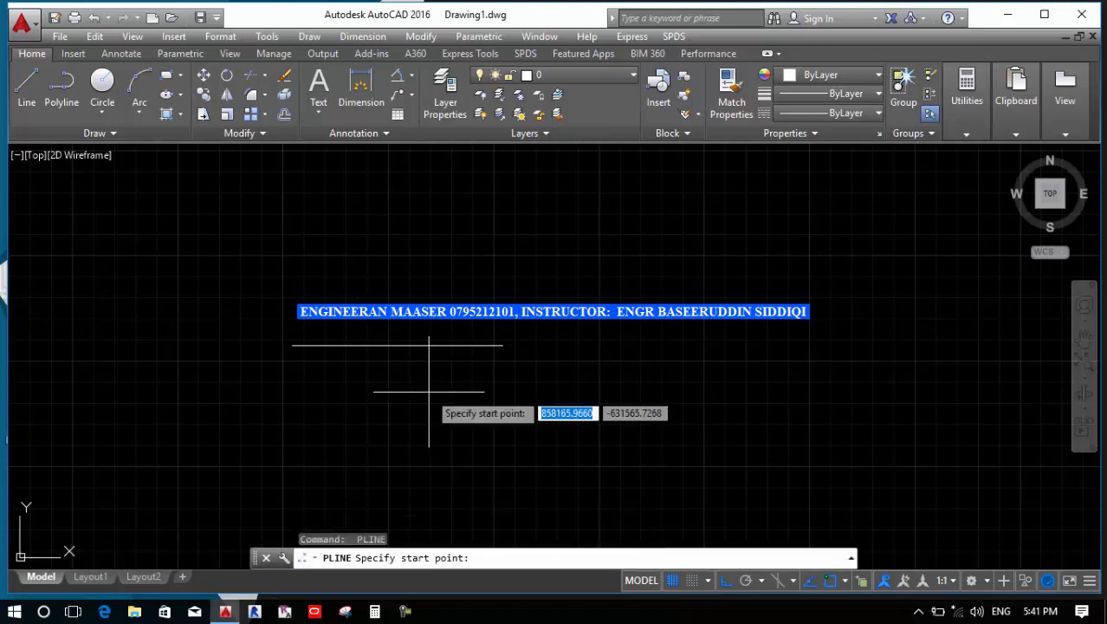
click(311, 410)
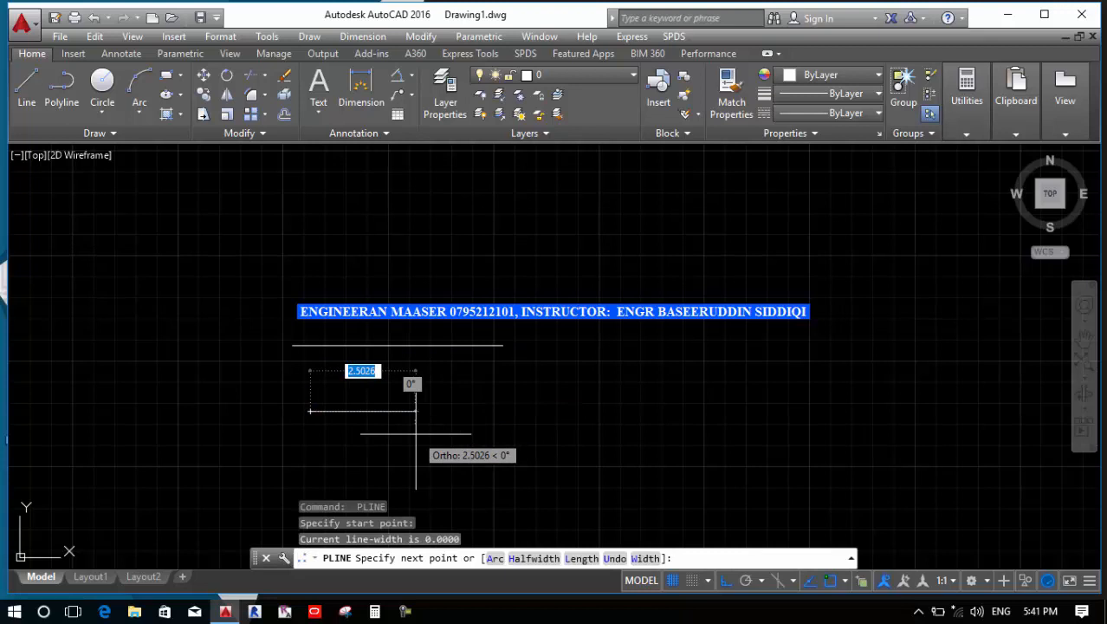
text(l)
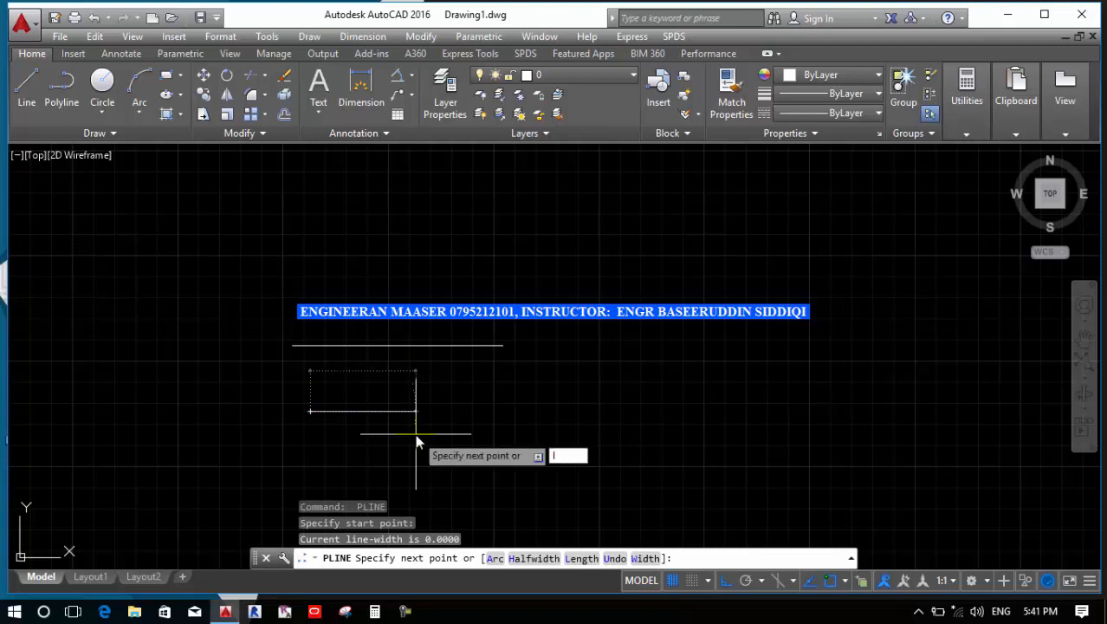
key(Return)
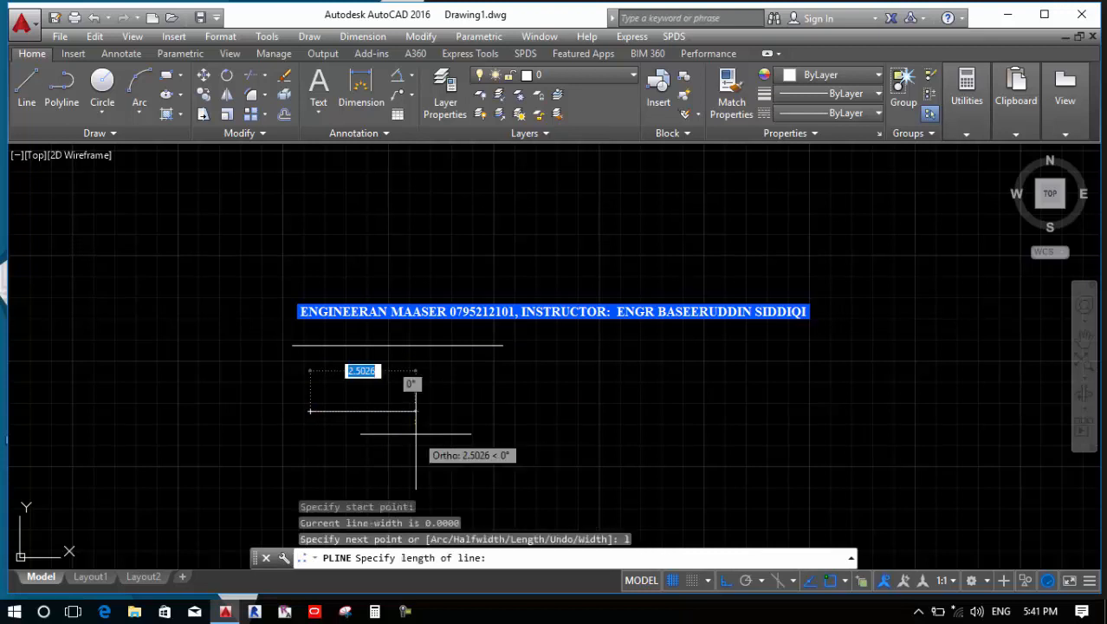
text(5)
key(Return)
key(Return)
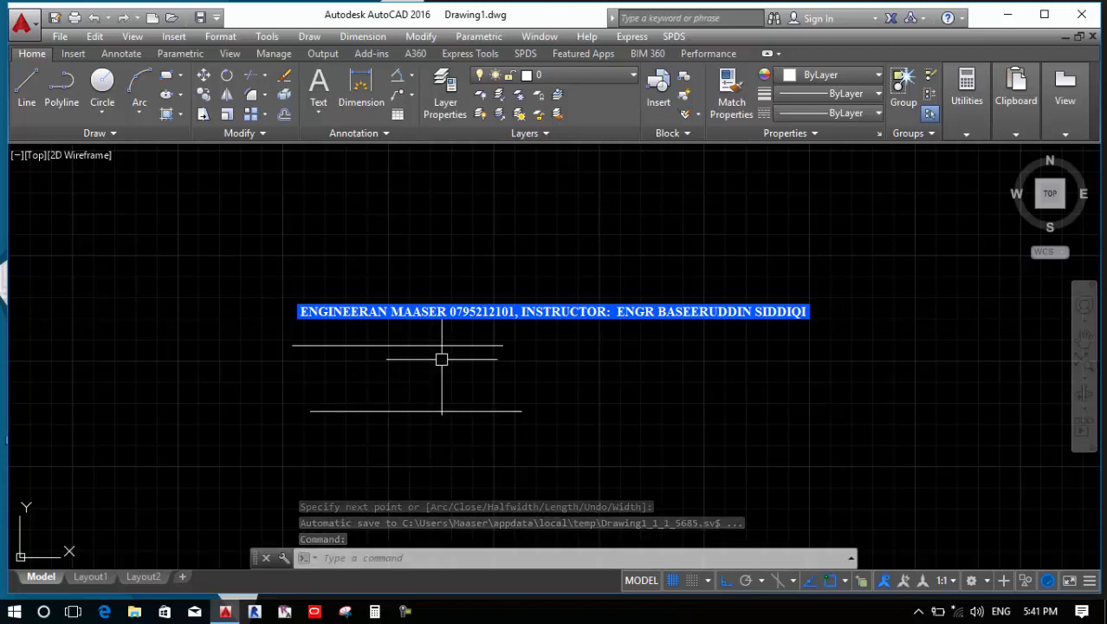
Draw a third horizontal polyline 5 units long above the other two, entering its distance directly, and finish it.
key(Return)
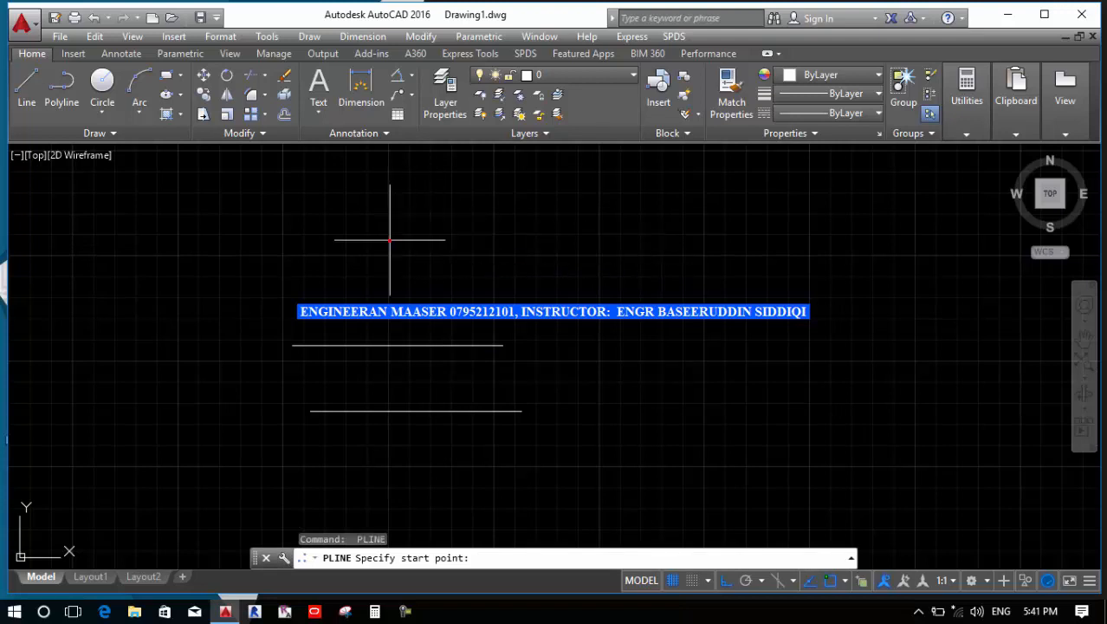
click(390, 240)
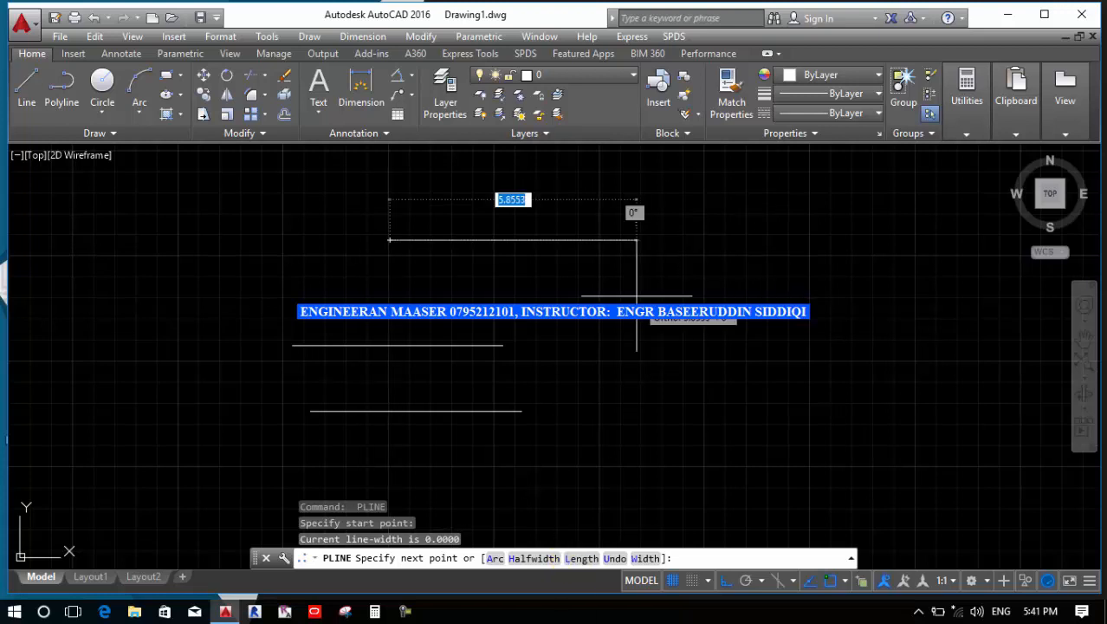
text(5)
key(Return)
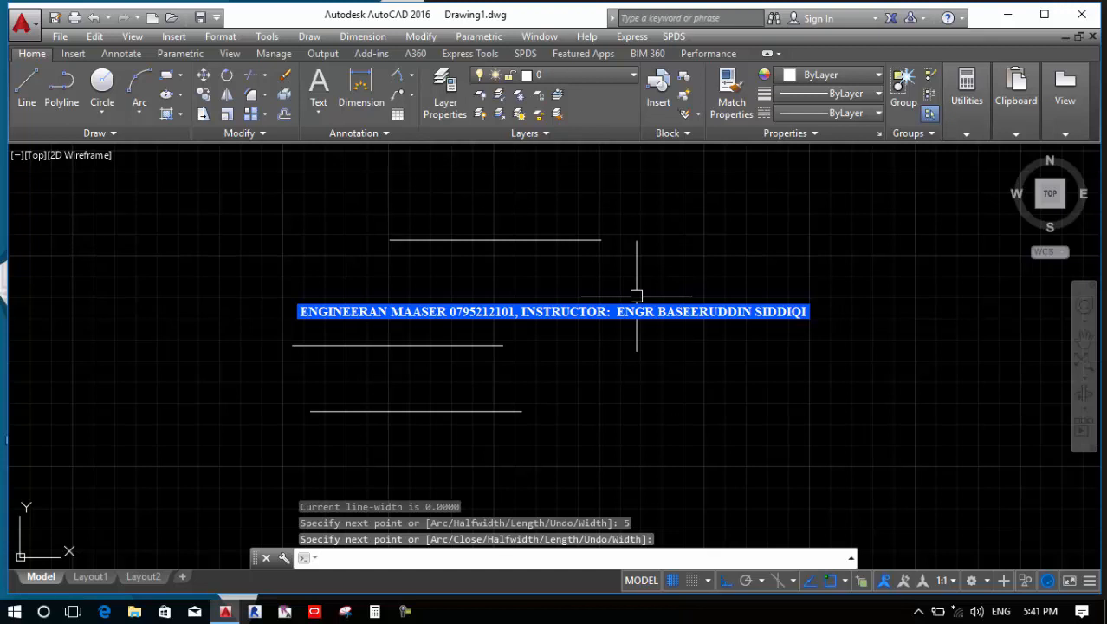
Draw a long horizontal polyline segment rightward from beside the three short lines, with its starting and ending width set to 5.
key(Return)
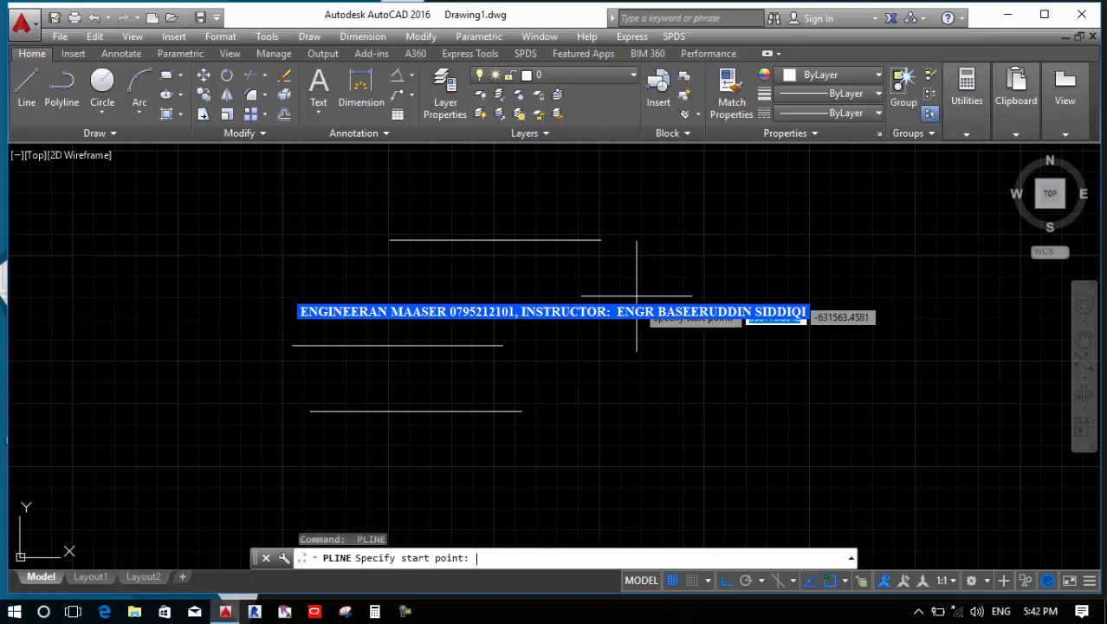
click(600, 318)
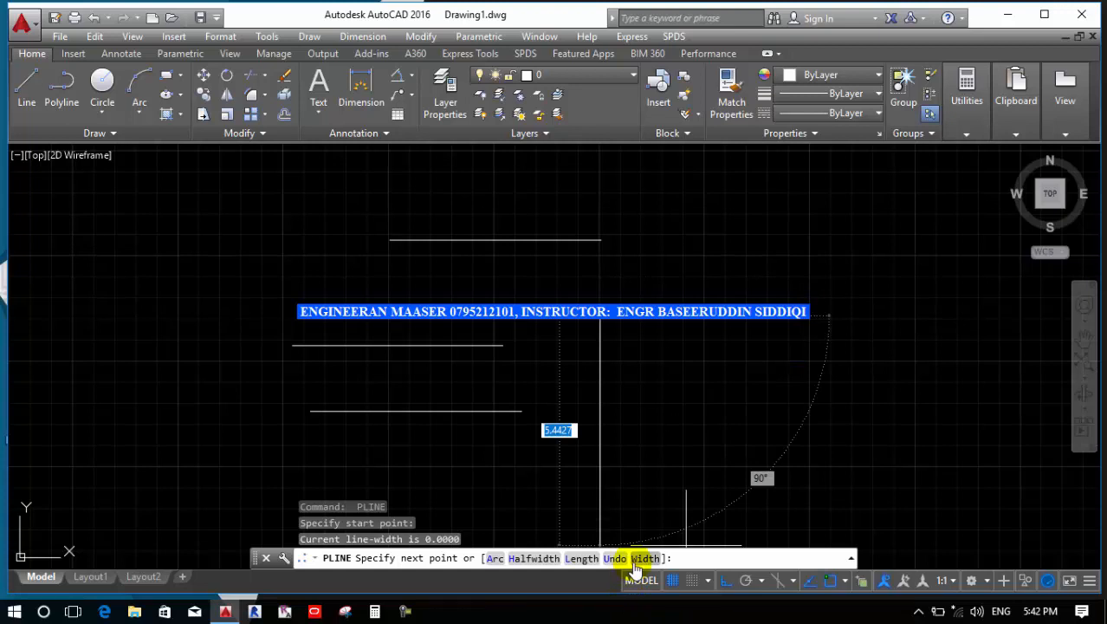
text(w)
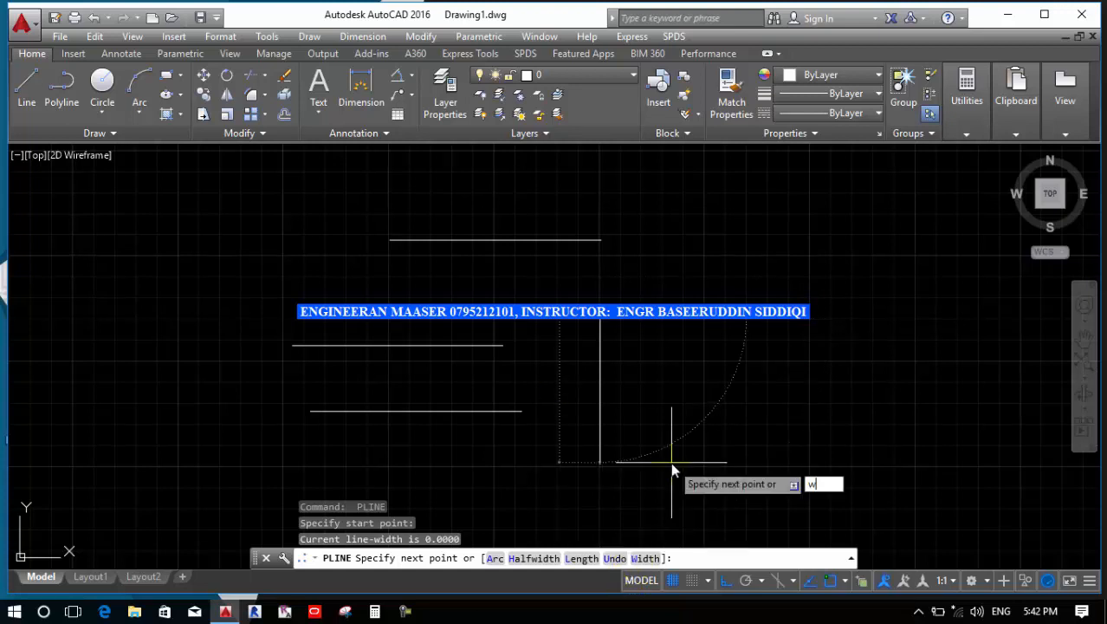
key(Return)
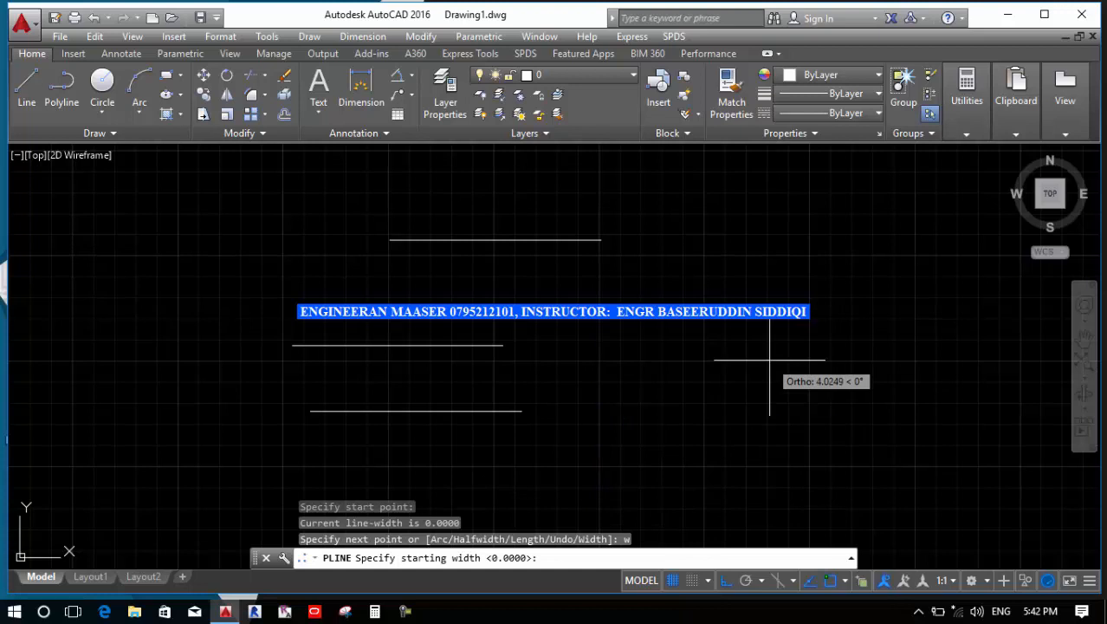
text(5)
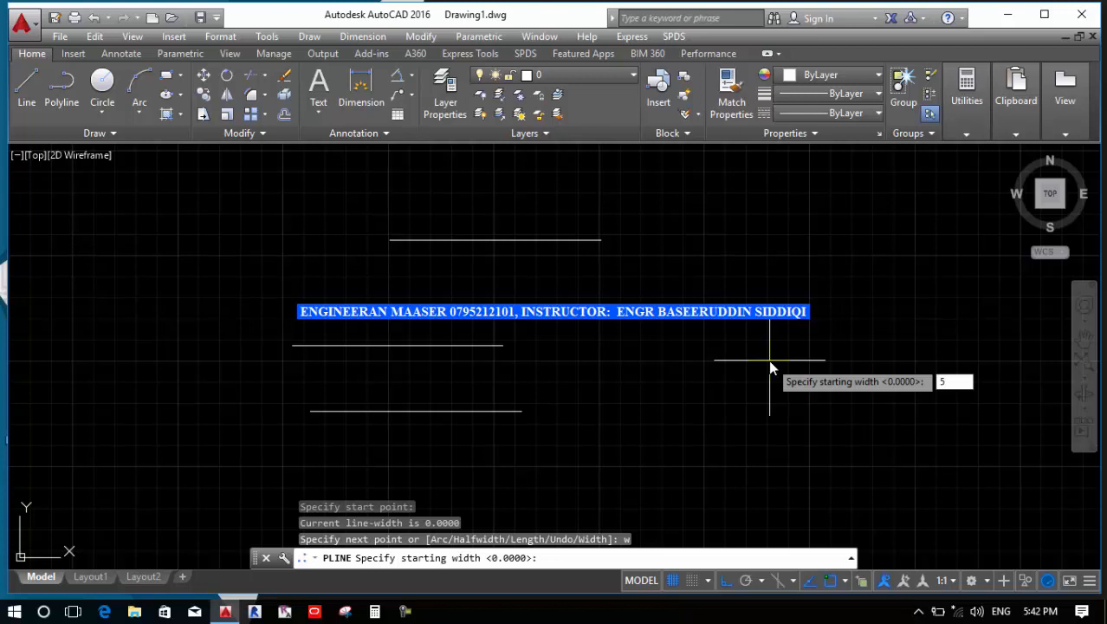
key(Return)
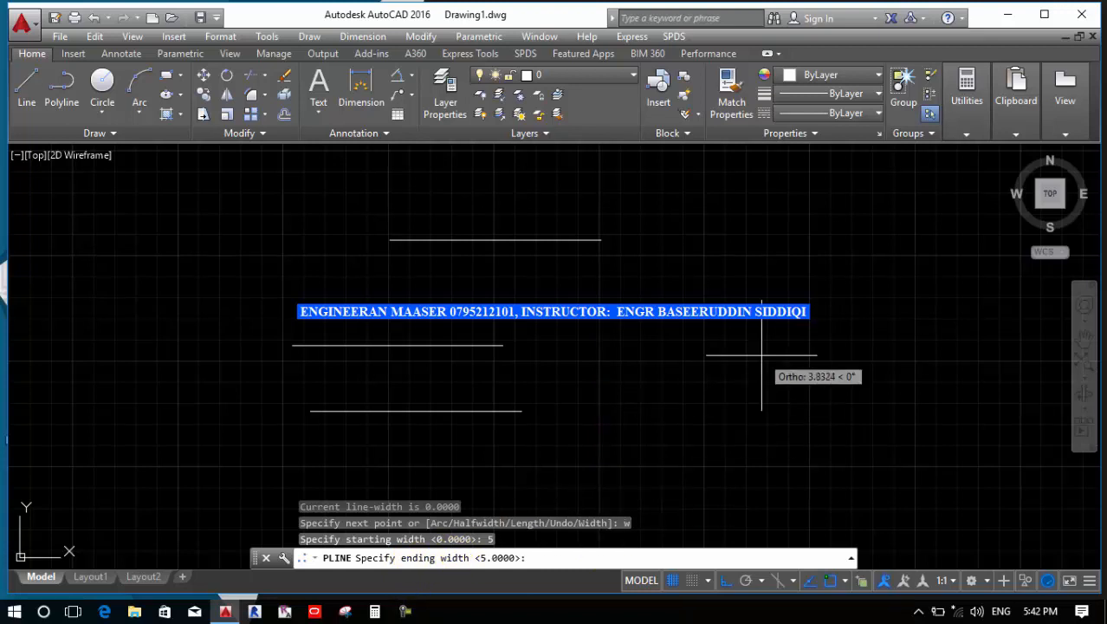
text(5)
key(Return)
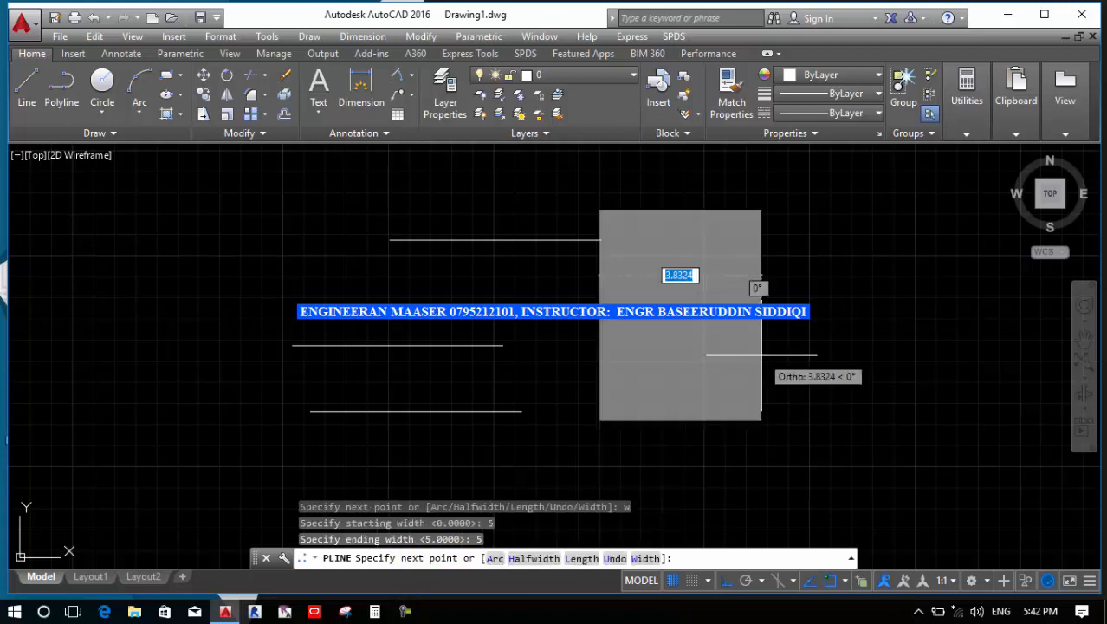
scroll(737, 363, down, 5)
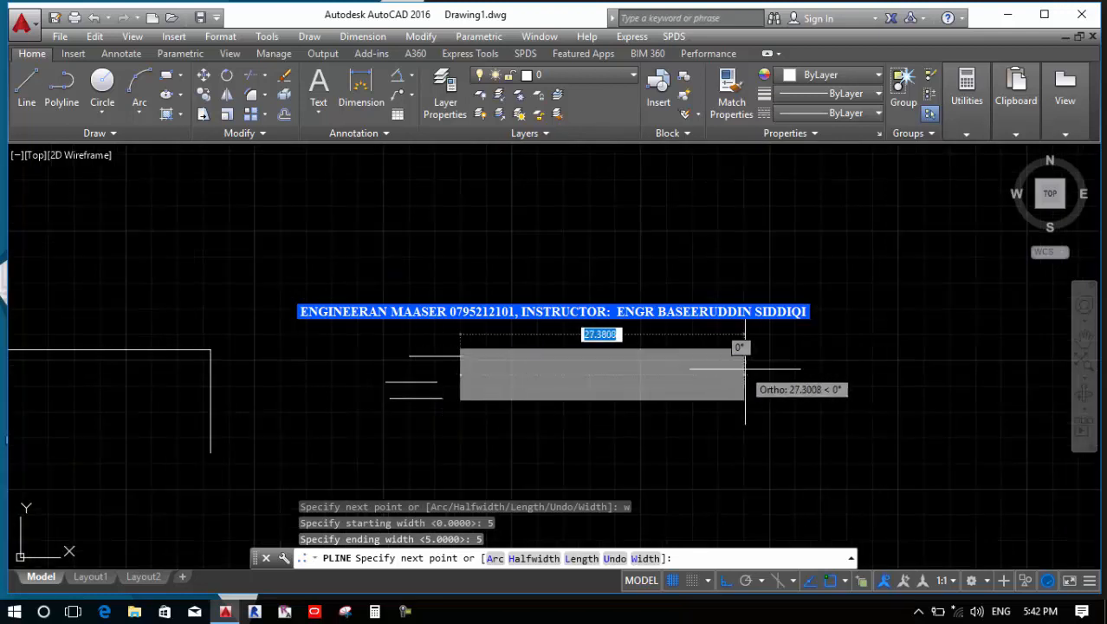
click(836, 375)
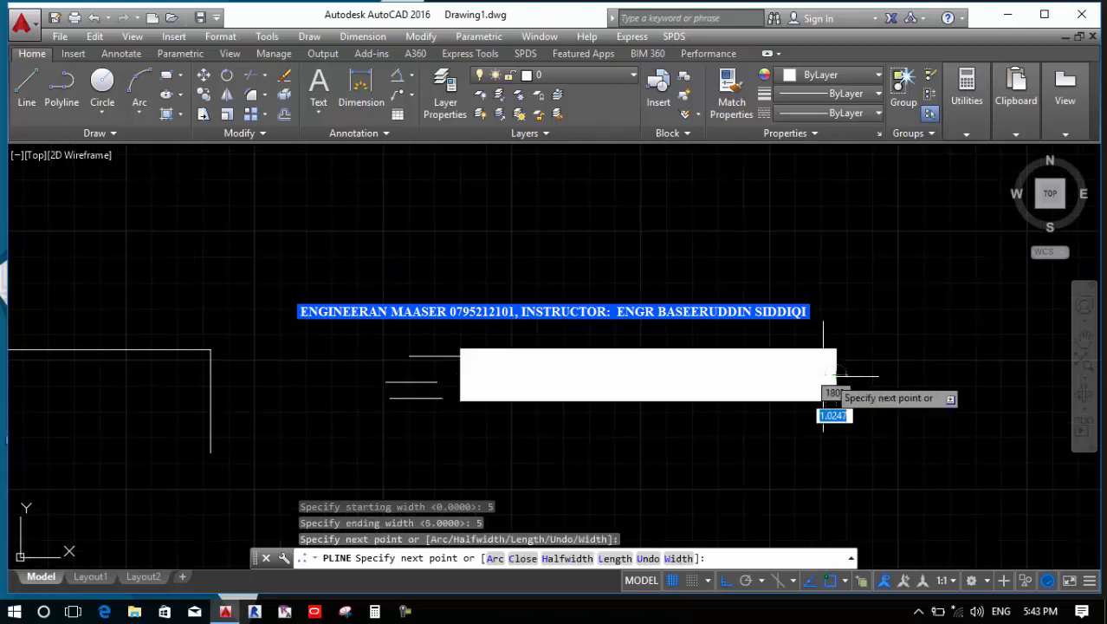
Finish the wide polyline and draw a long horizontal polyline segment above it with starting and ending width 4.
key(Return)
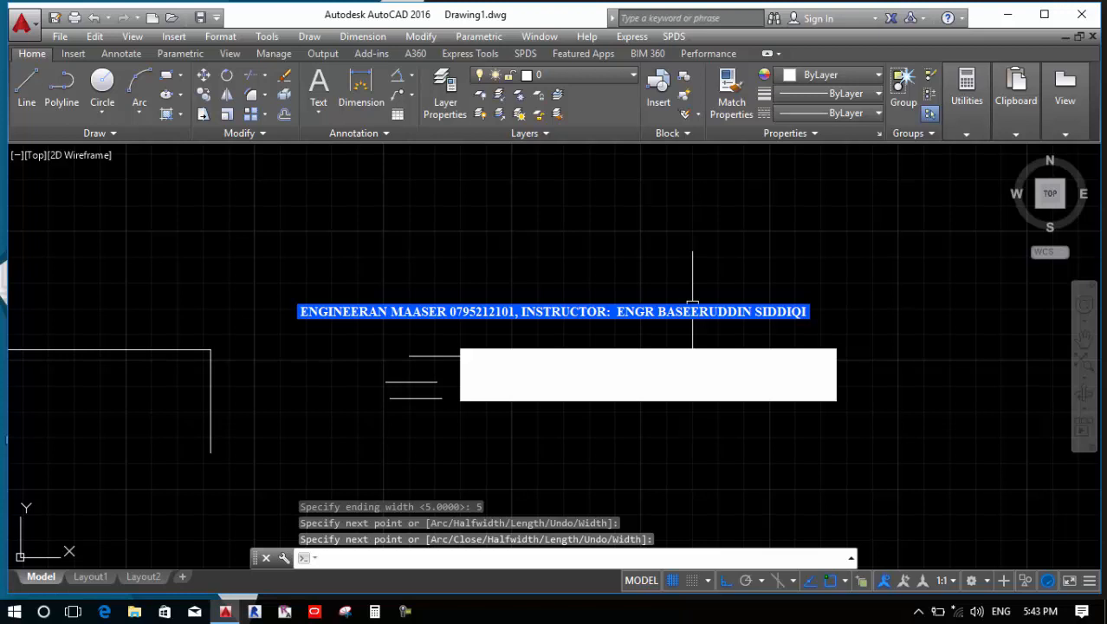
key(Return)
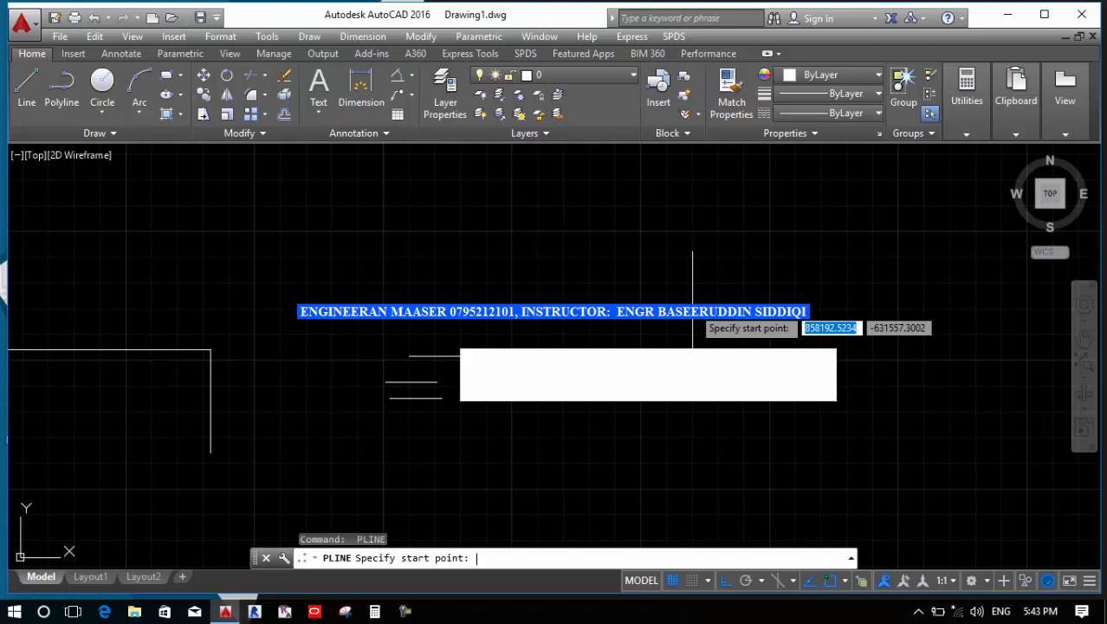
click(313, 254)
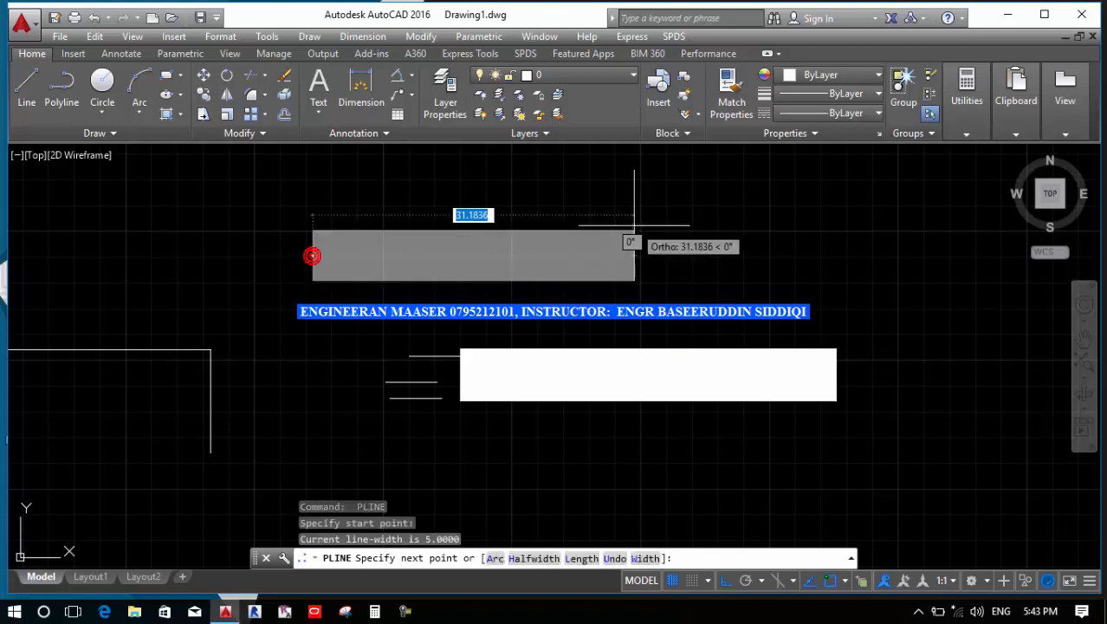
text(w)
key(Return)
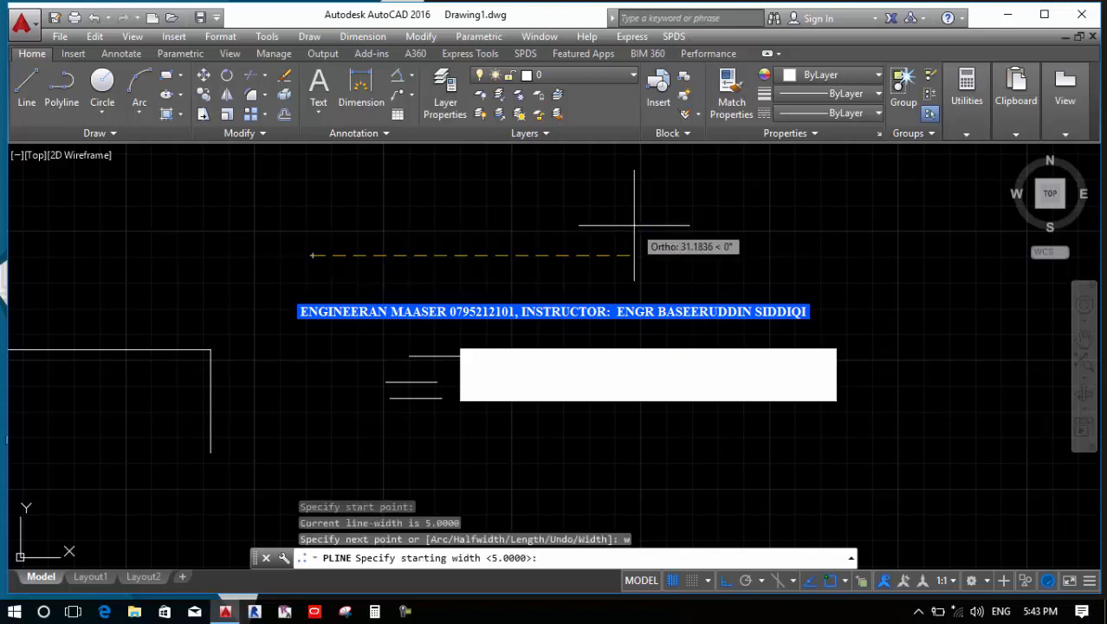
text(4)
key(Return)
text(4)
key(Return)
scroll(576, 232, up, 1)
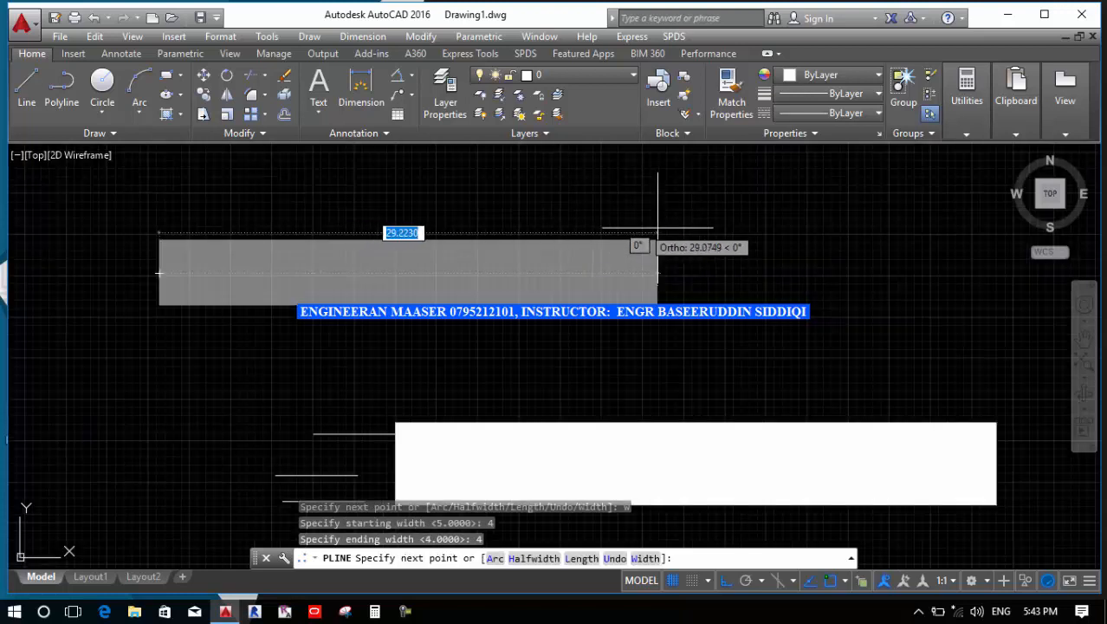
click(788, 247)
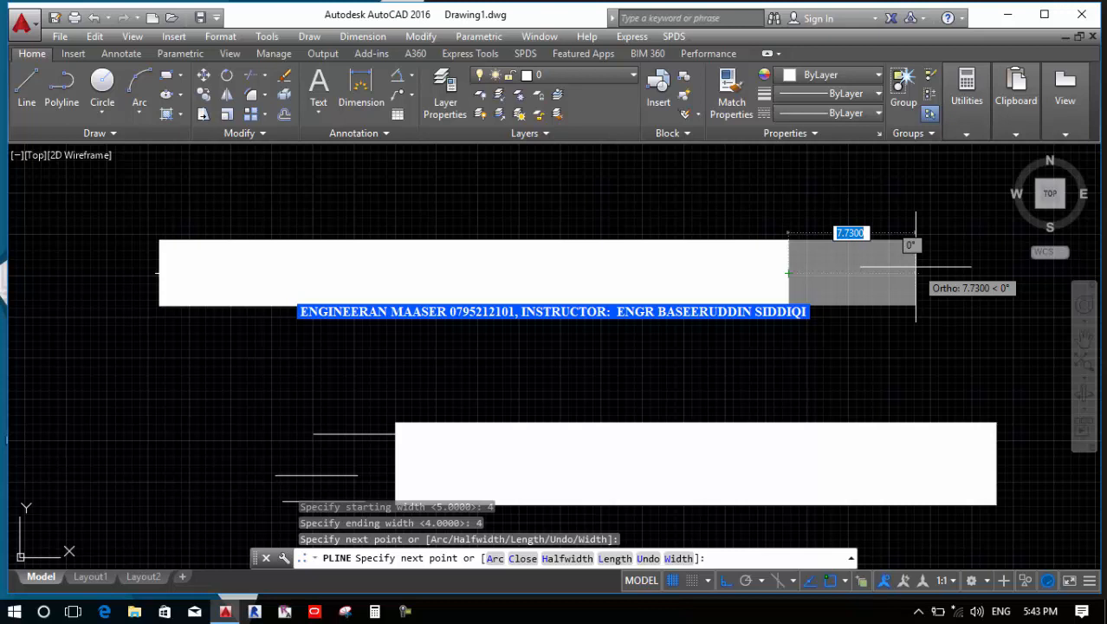
Add an arrowhead segment about 11.6 units long with starting width 9 and ending width 0, and finish the polyline.
text(w)
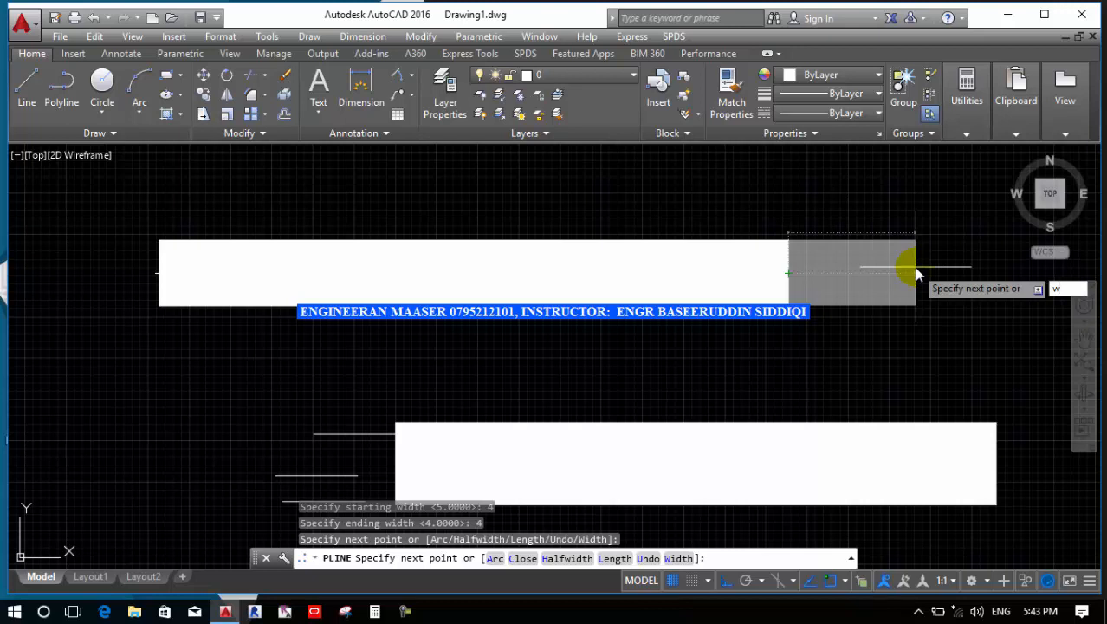
key(Return)
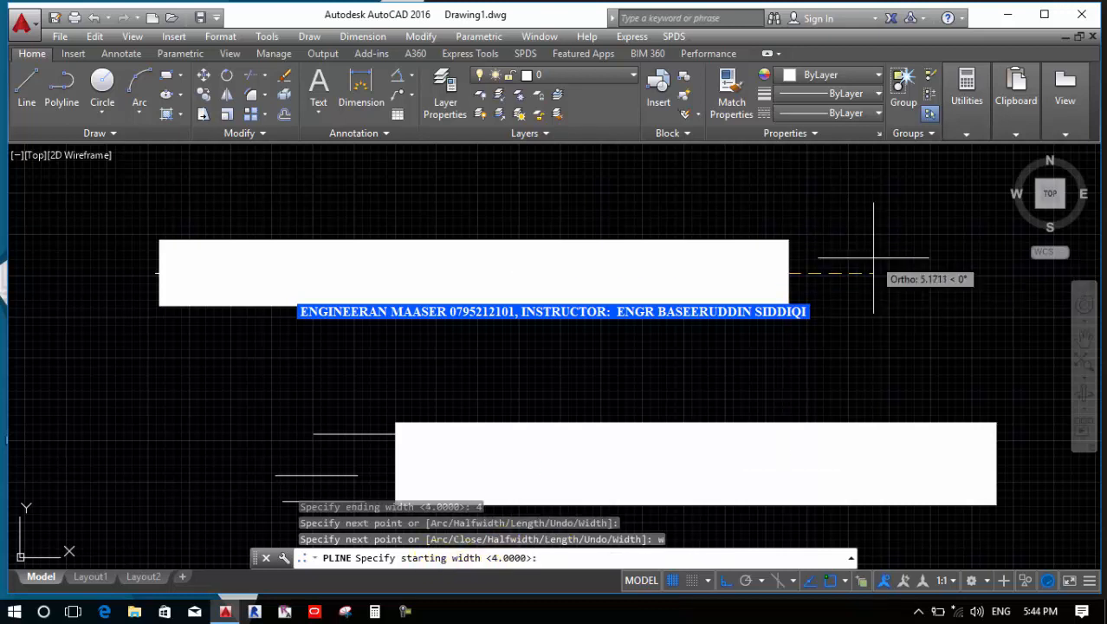
text(9)
key(Return)
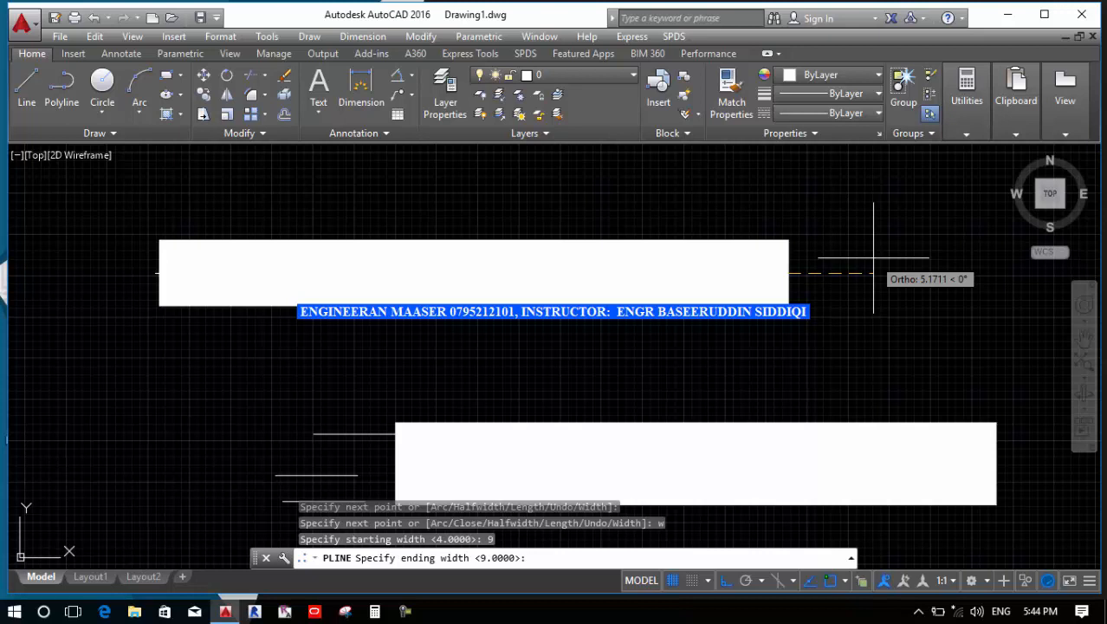
text(0)
key(Return)
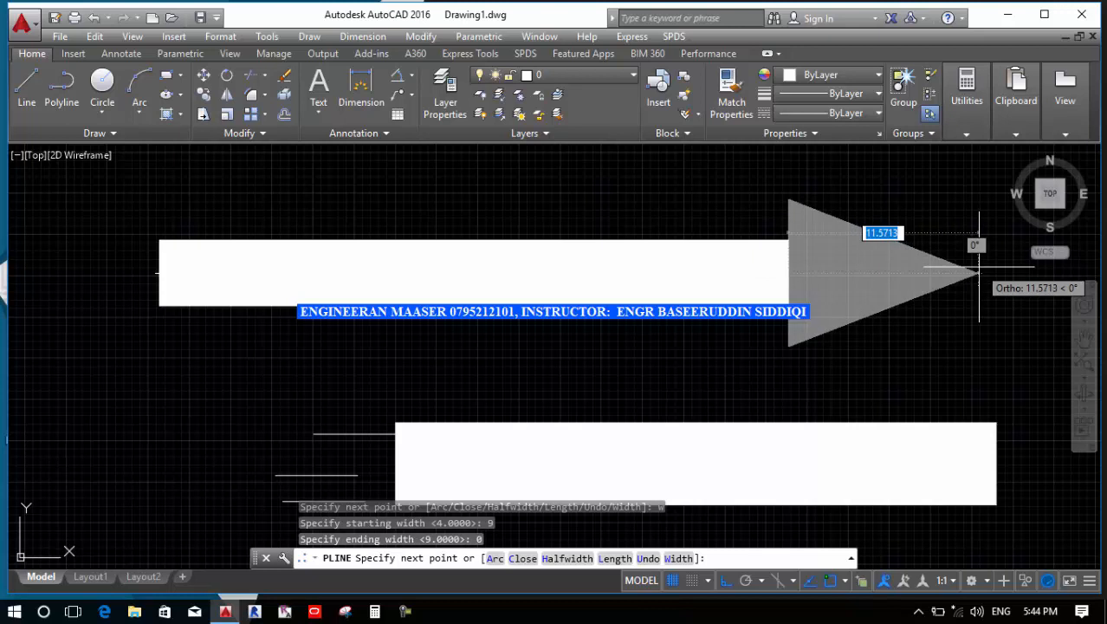
click(979, 271)
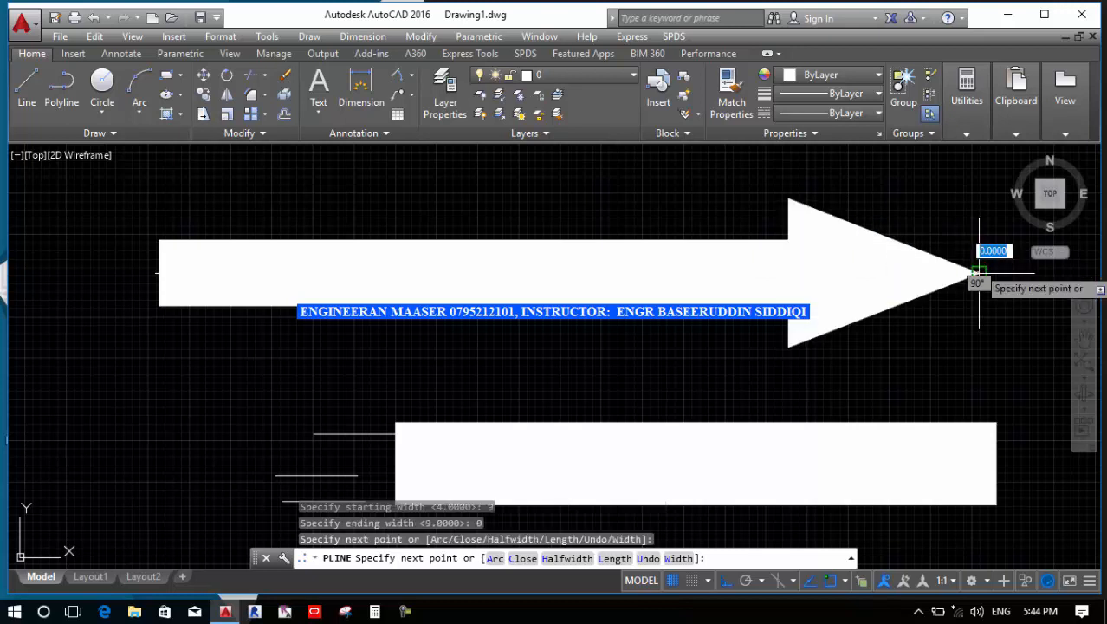
key(Return)
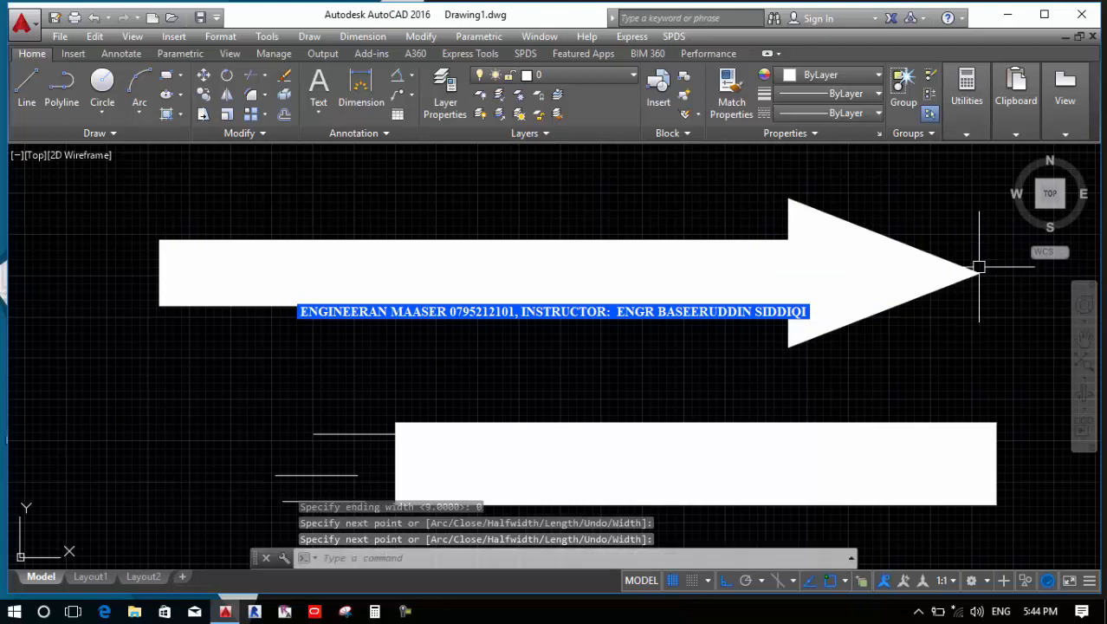
Erase the arrow, the wide polylines and the other practice objects around them with one crossing selection.
scroll(485, 260, down, 5)
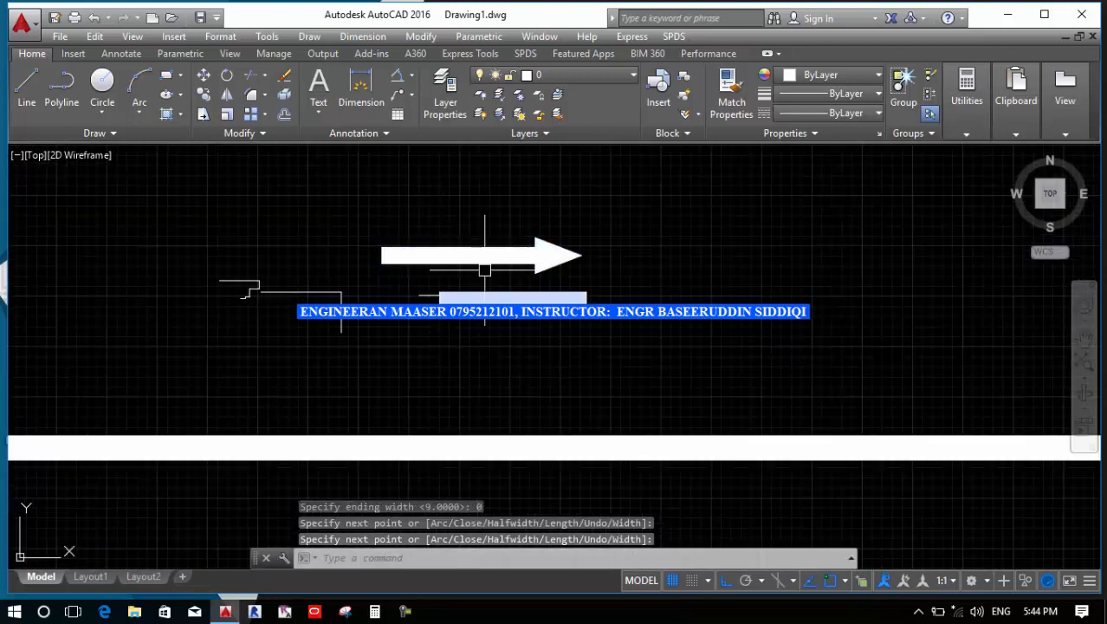
scroll(485, 273, down, 6)
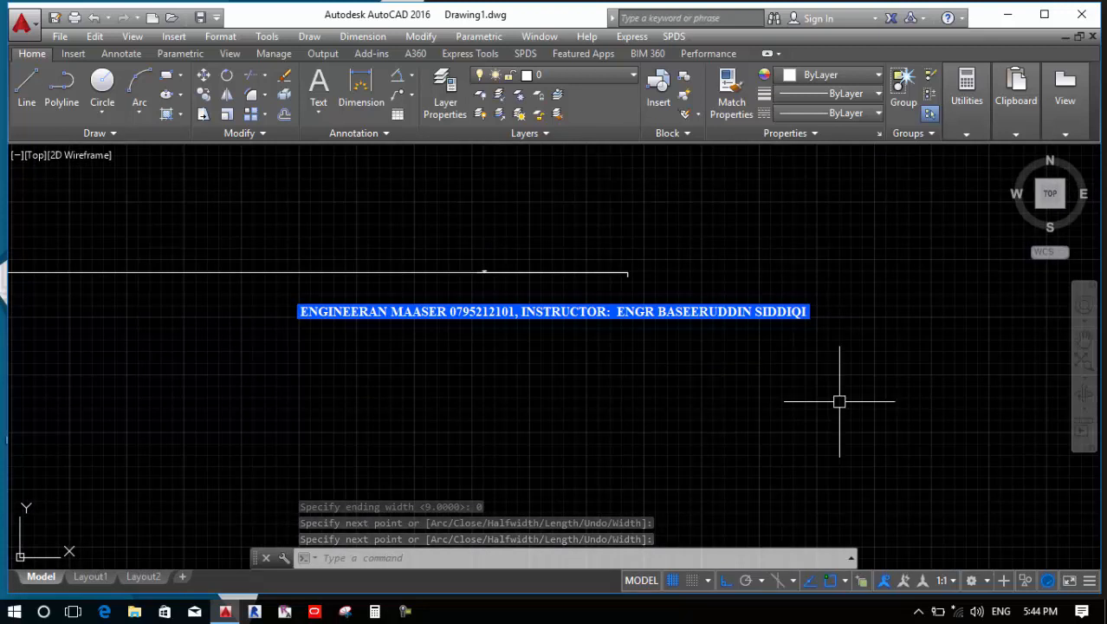
click(839, 401)
scroll(321, 252, down, 5)
scroll(321, 251, up, 6)
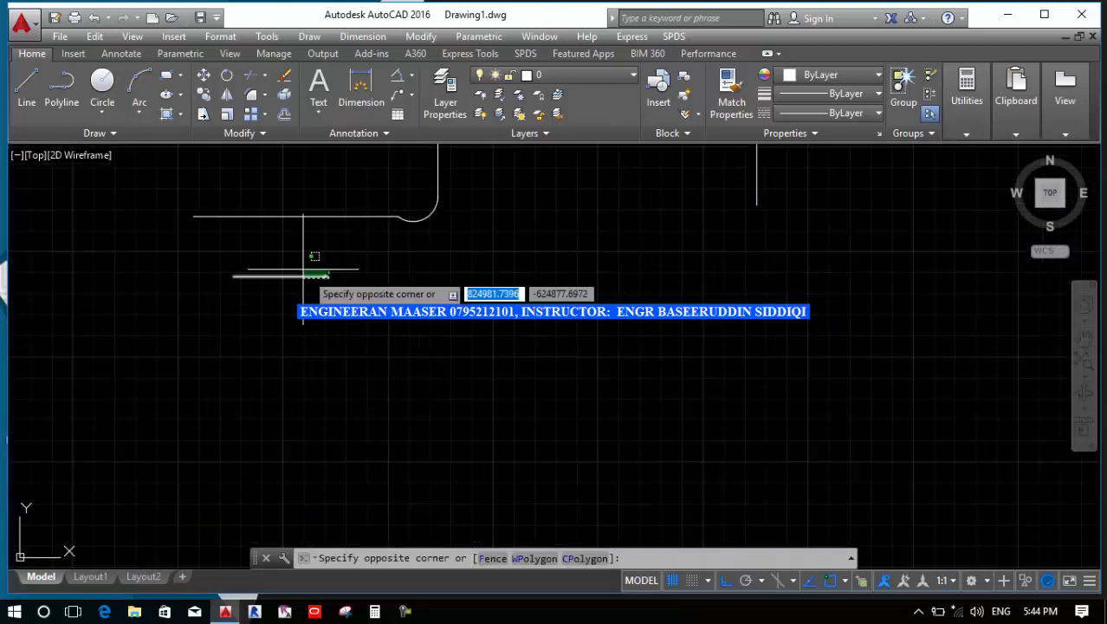
click(197, 178)
text(E)
key(Return)
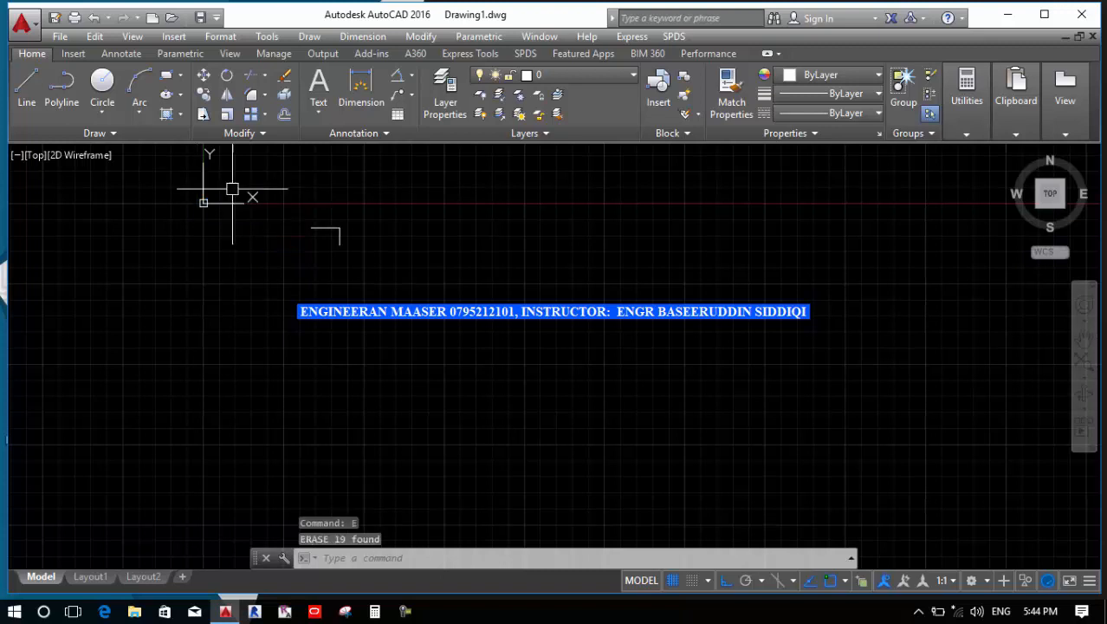
Erase the remaining corner-shaped lines near the origin.
click(421, 277)
click(292, 196)
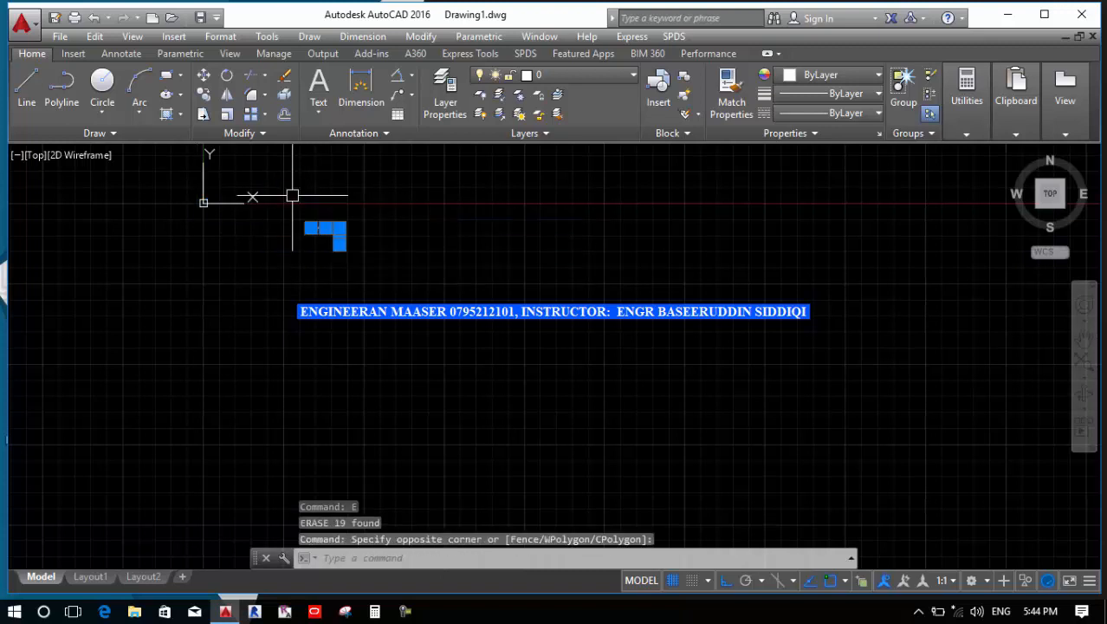
key(Return)
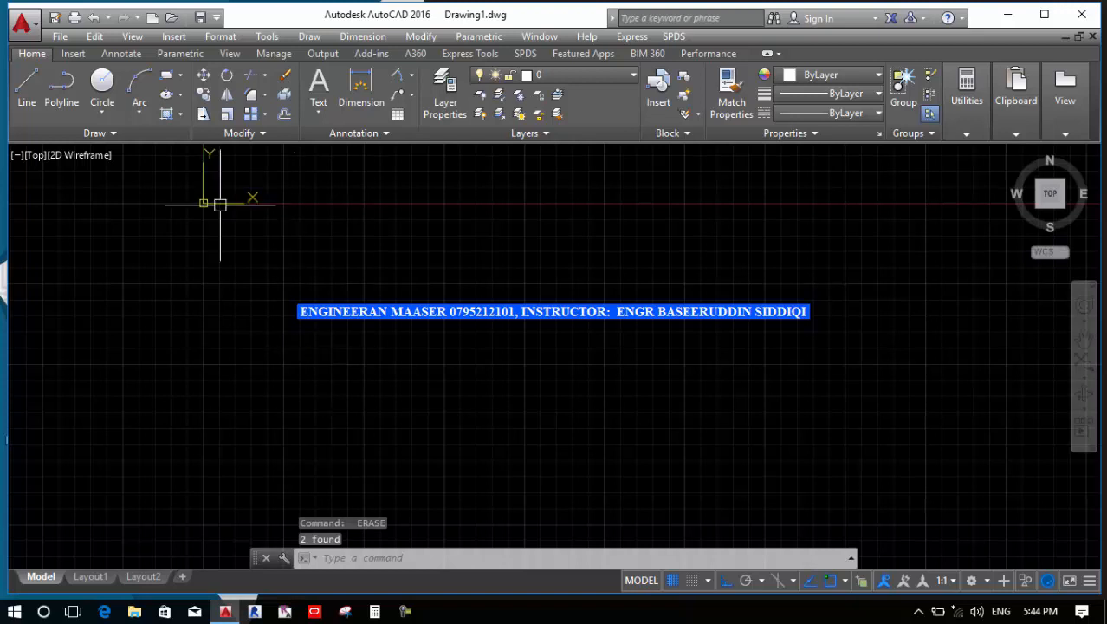
Examine the available circle-drawing methods without starting one.
click(97, 120)
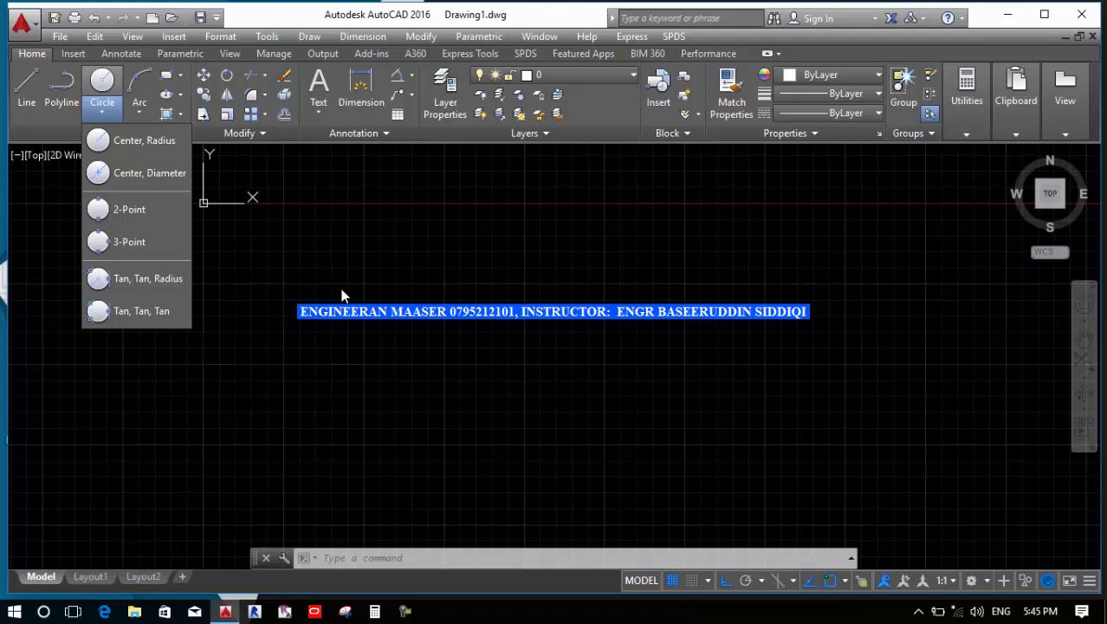
click(341, 291)
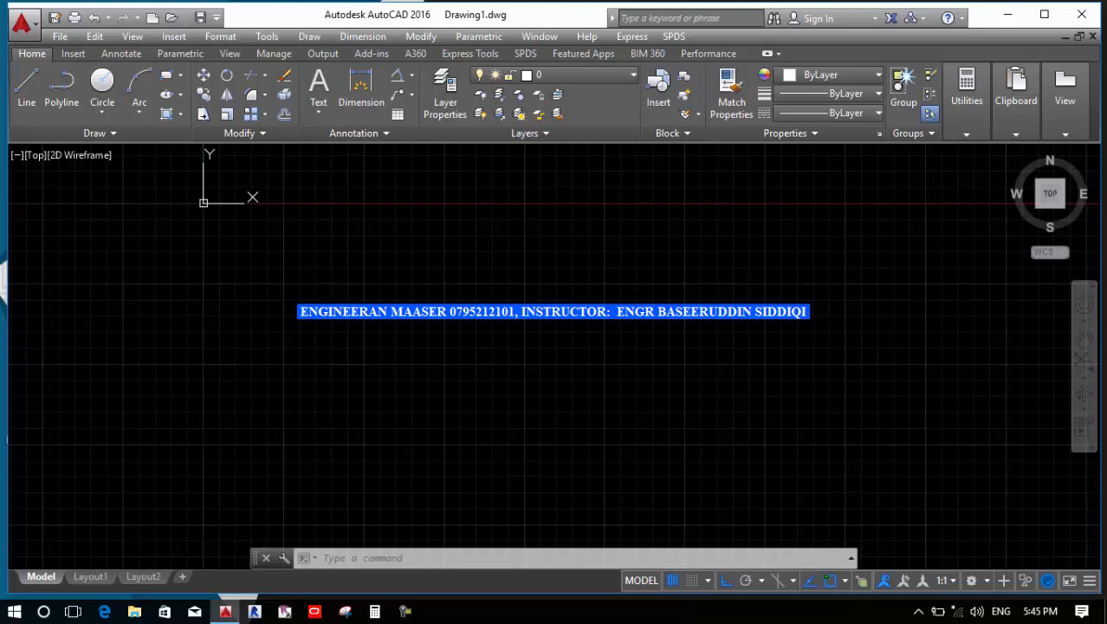
click(1022, 16)
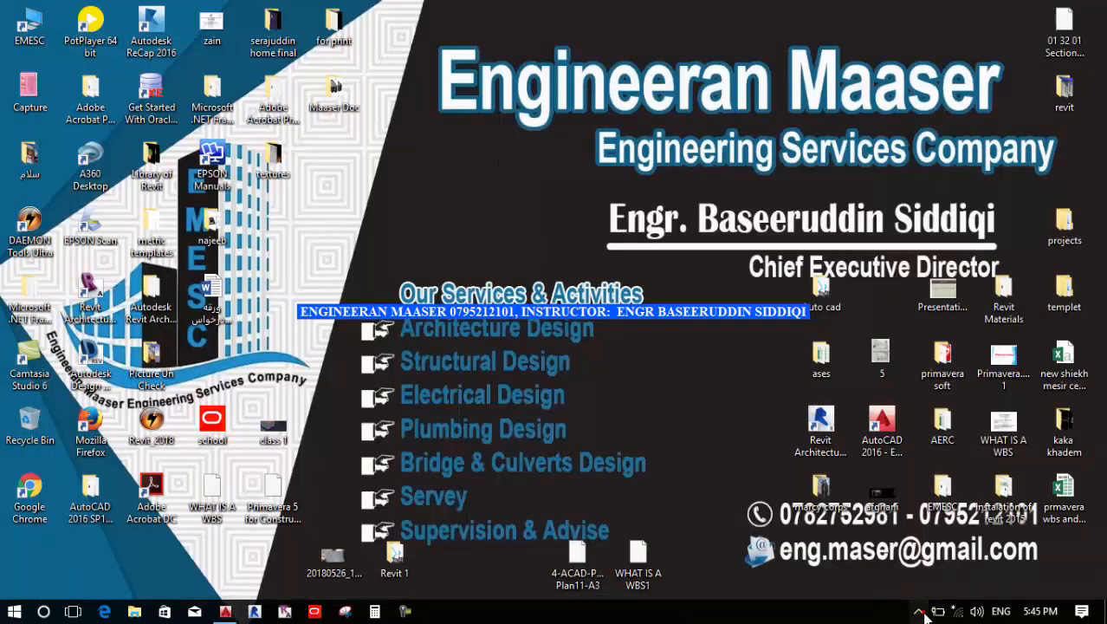
click(918, 611)
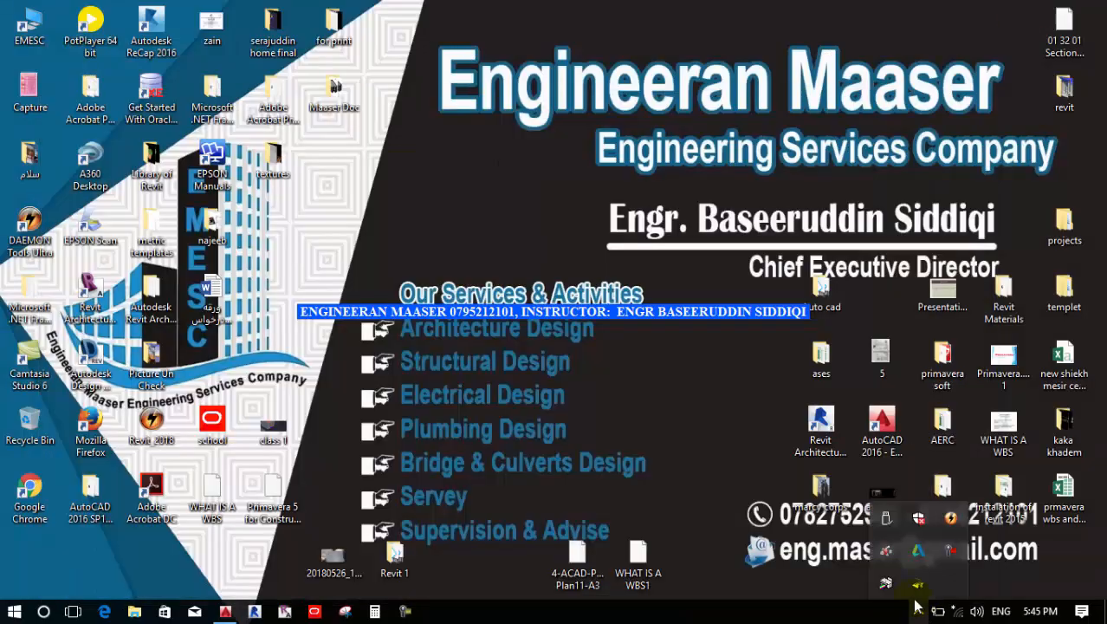